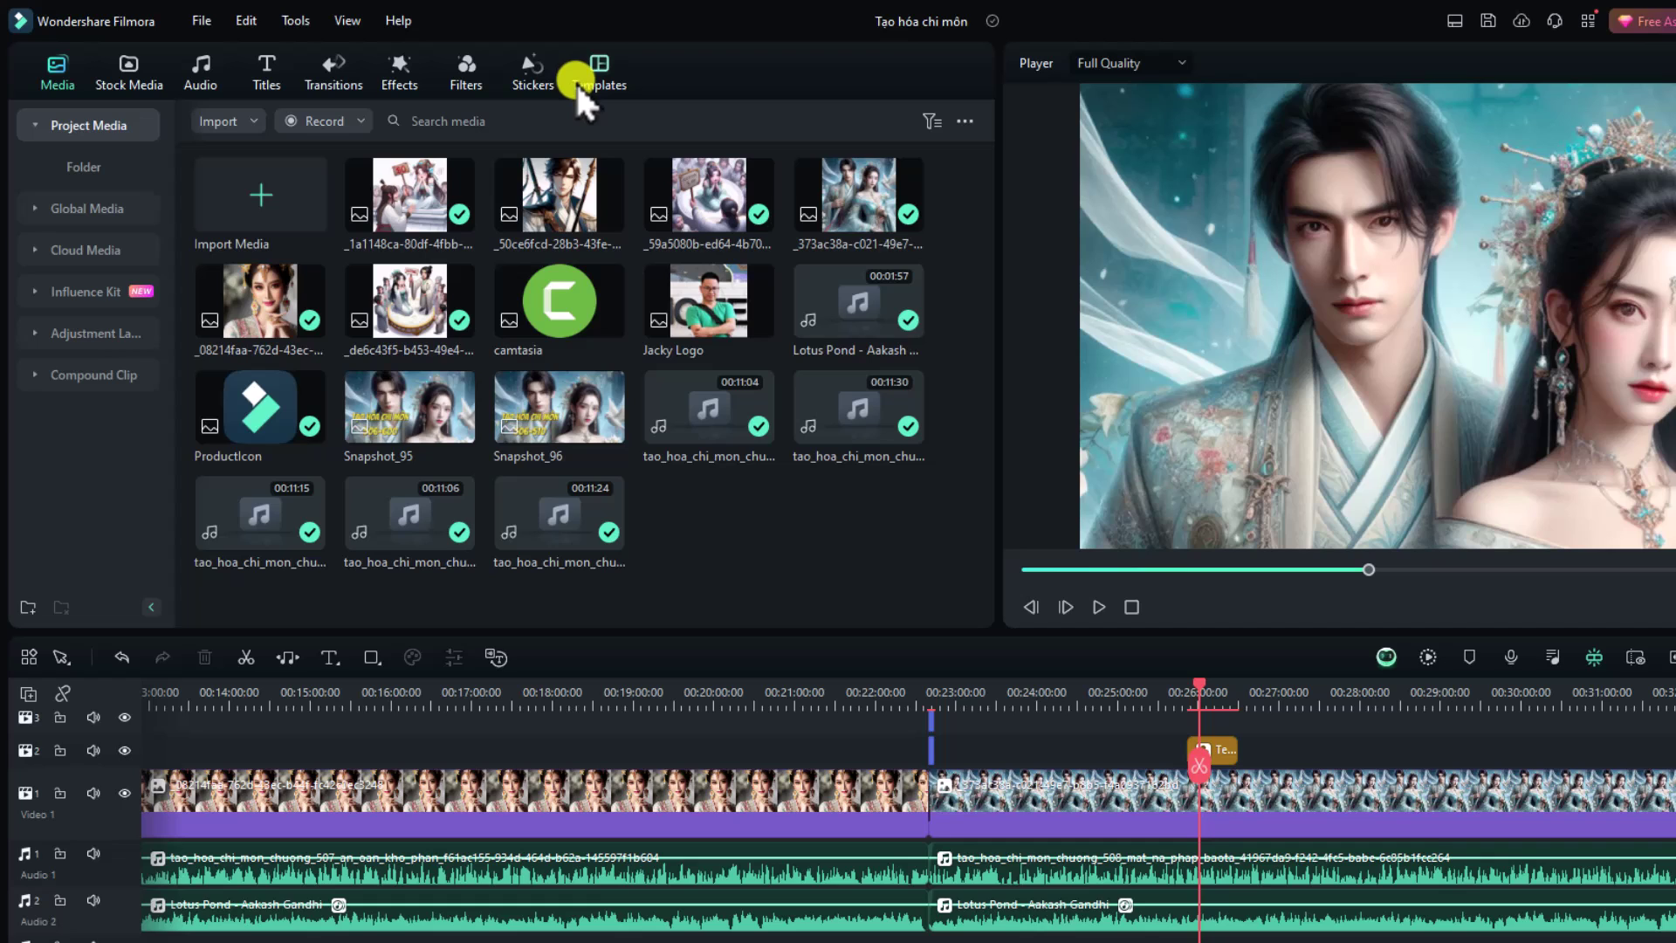
- Open the filter library, check the favorite and downloaded filters, and return to the built-in filters
click(457, 76)
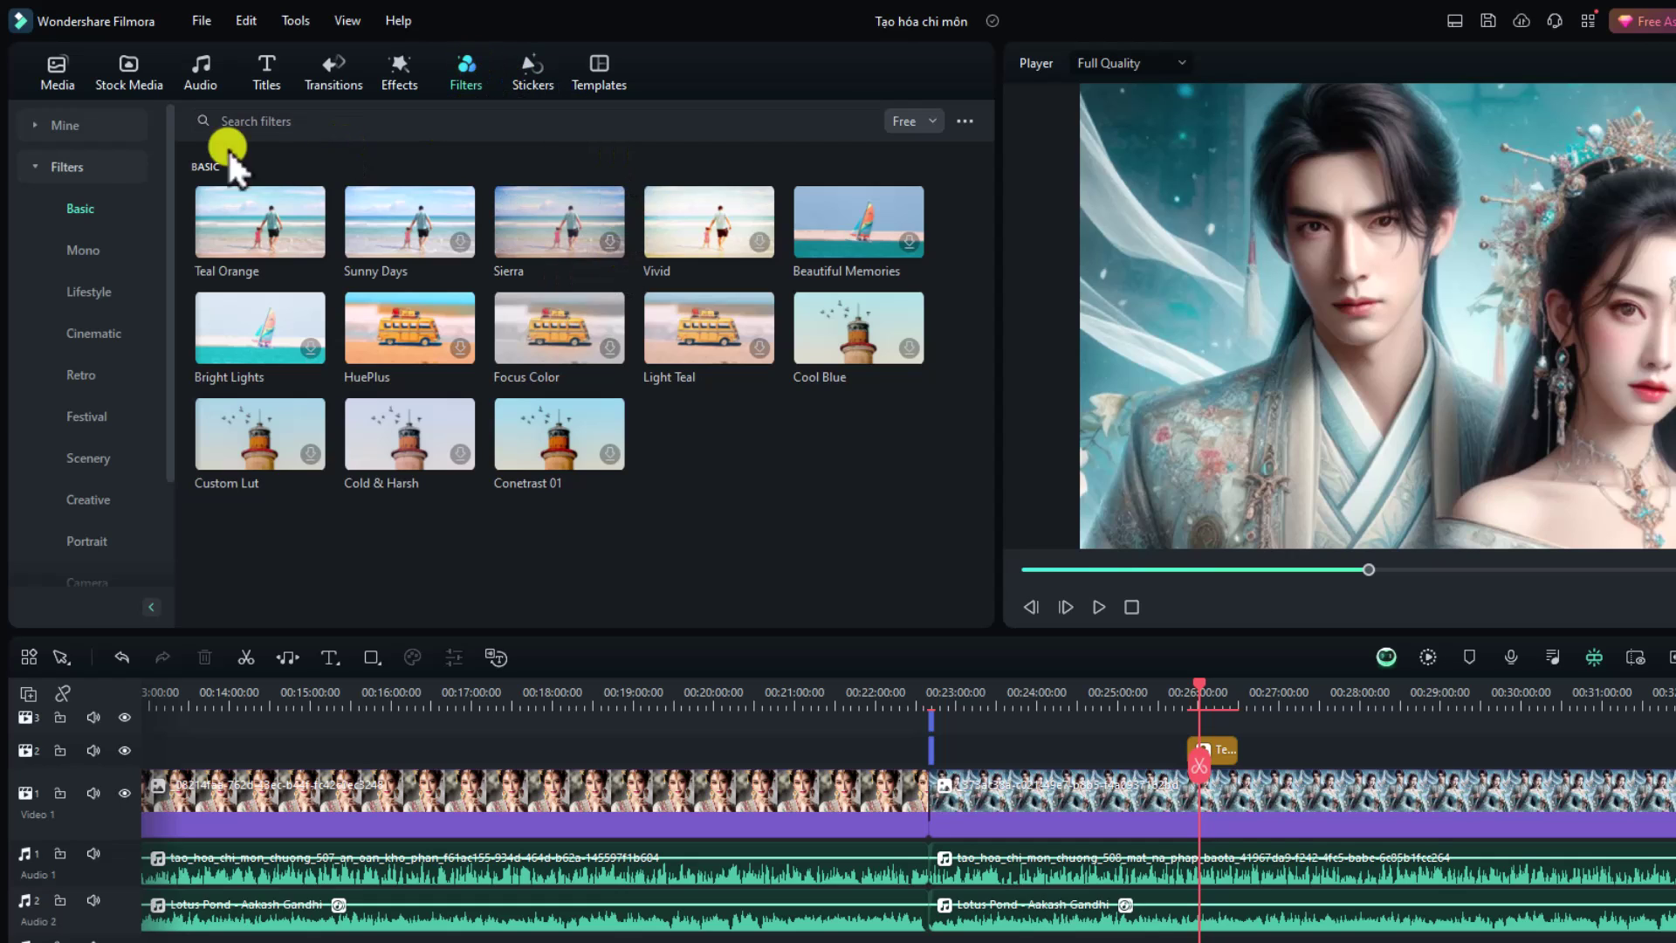
click(39, 131)
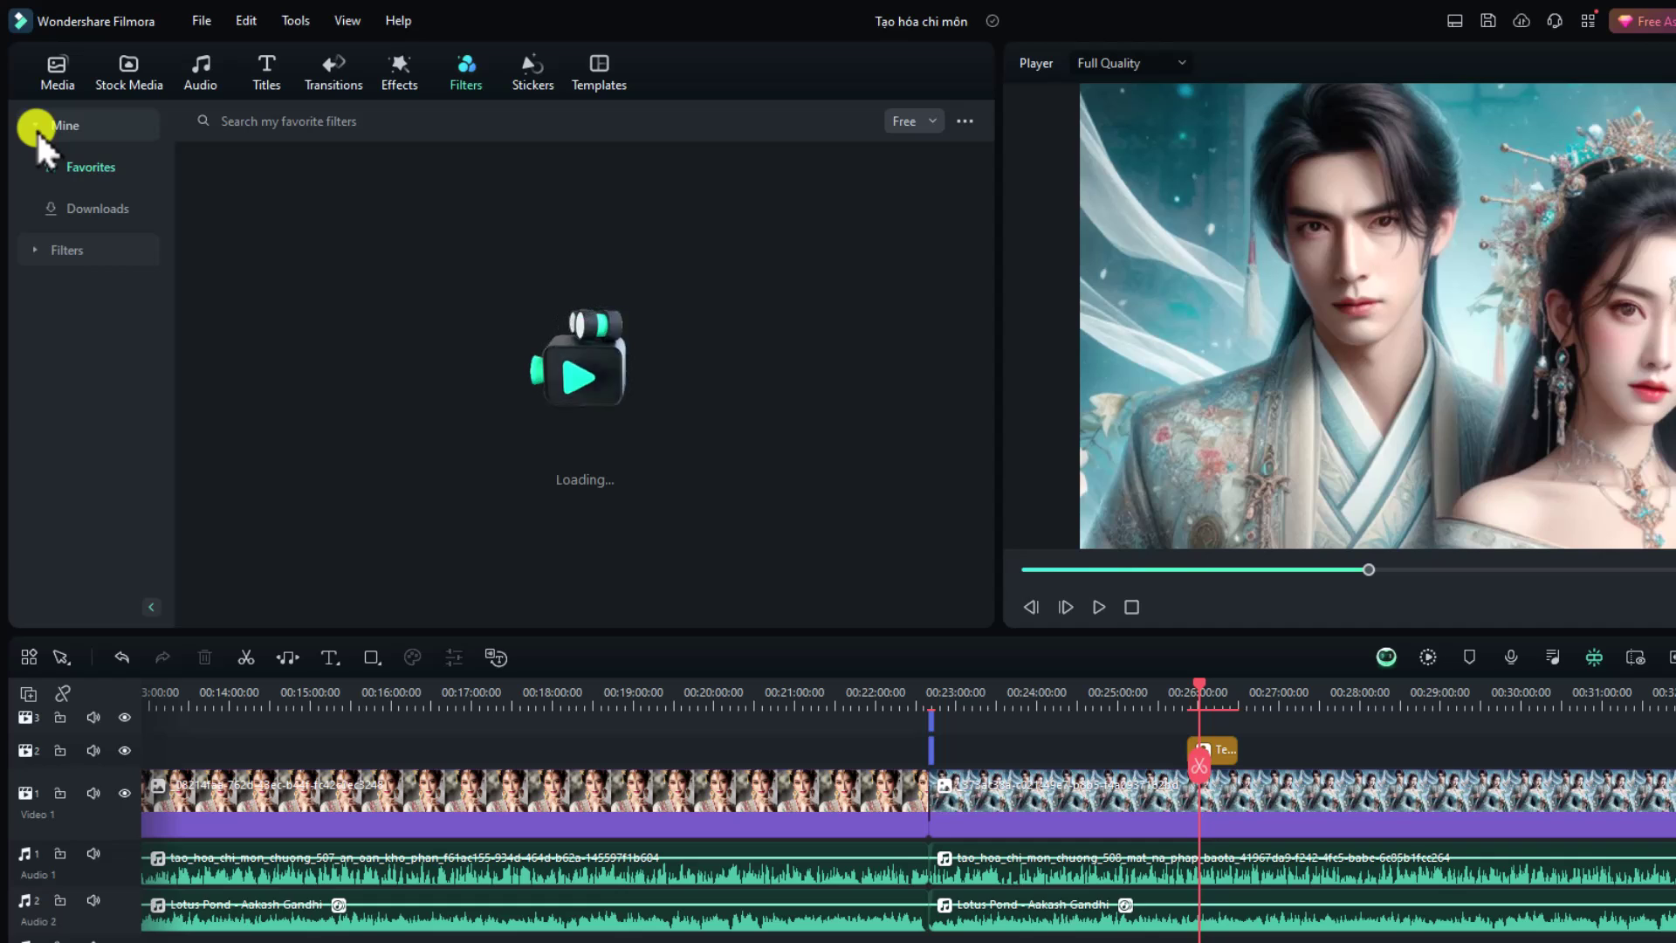
click(86, 204)
click(86, 165)
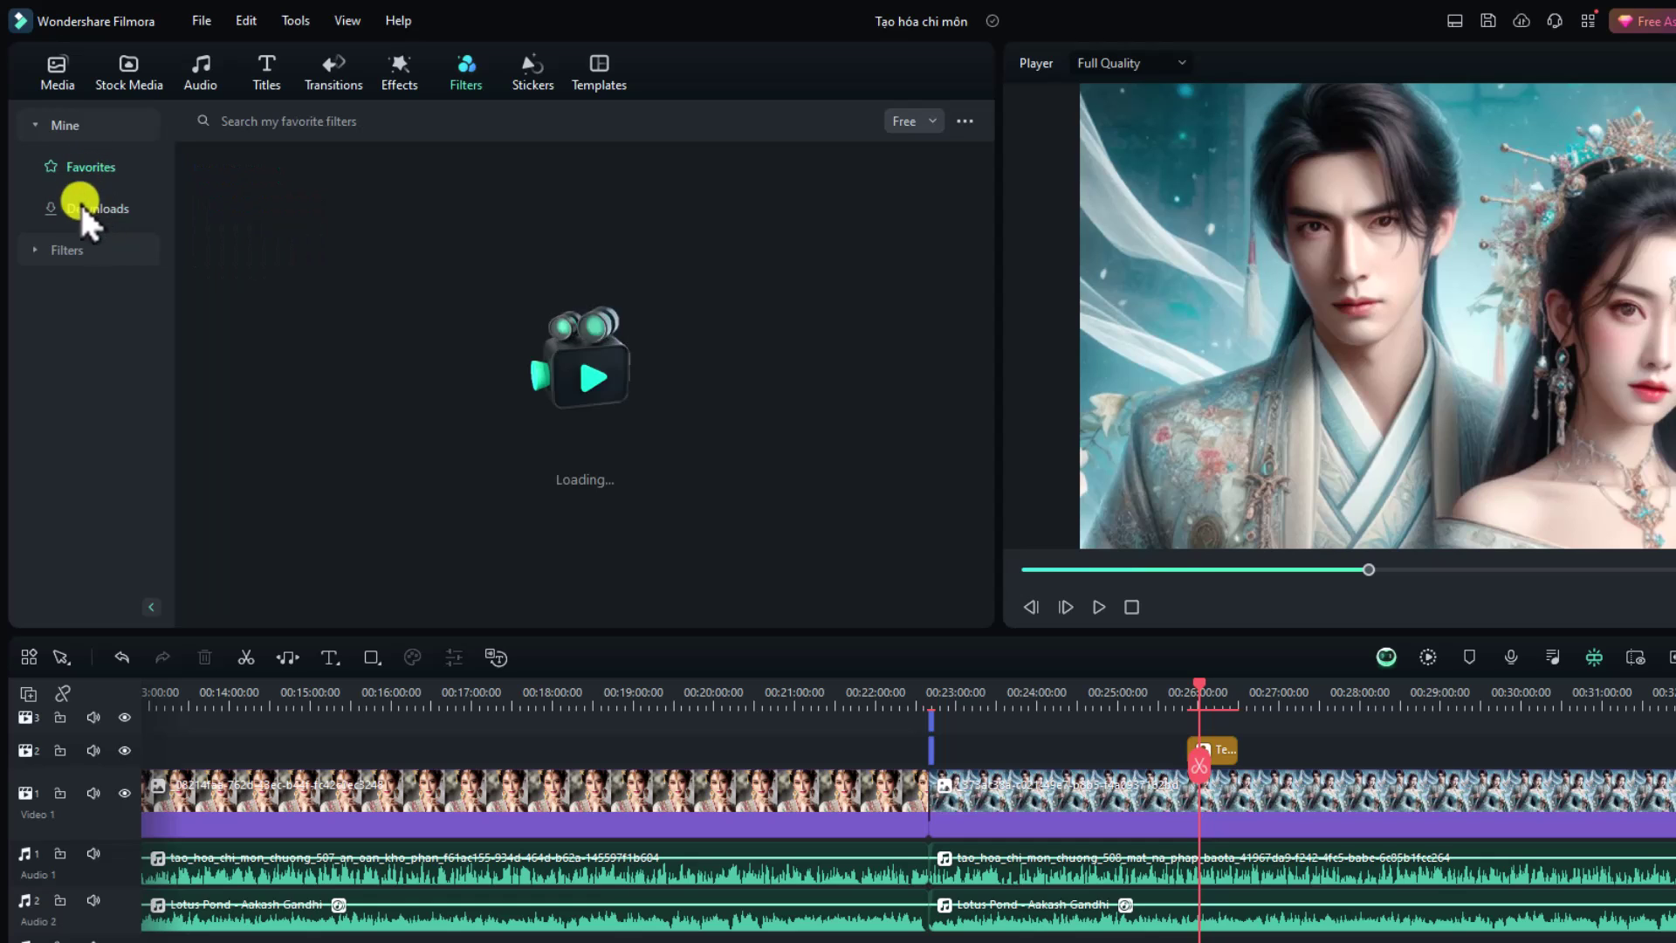
click(34, 249)
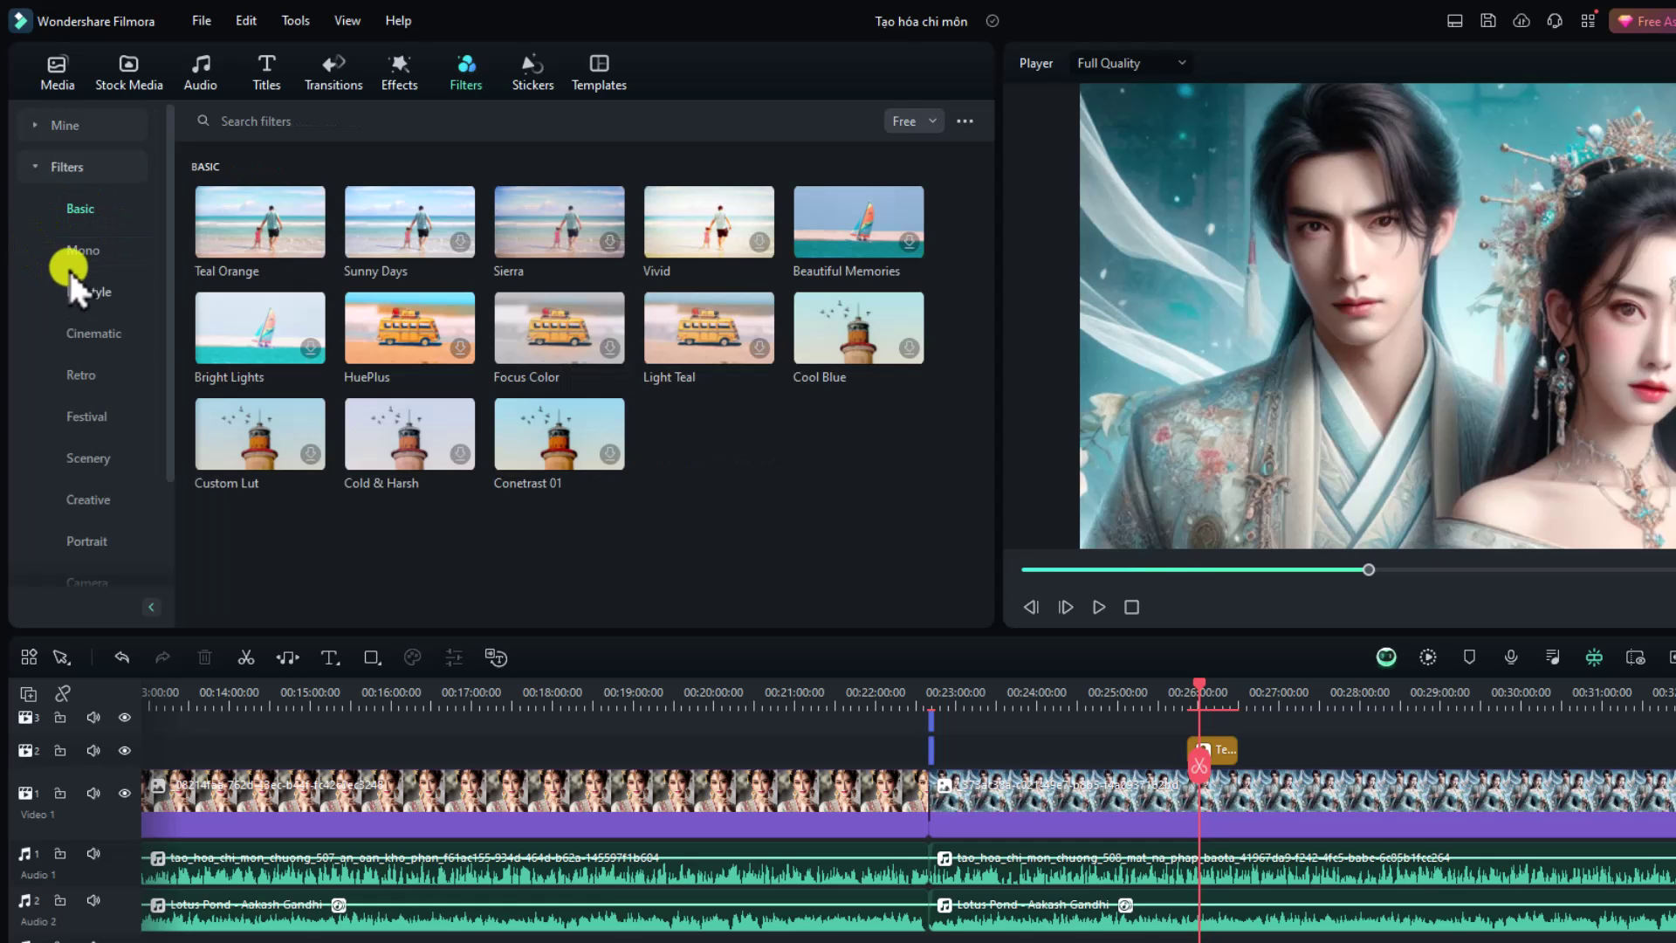
- Examine the filters offered in the built-in categories, from Mono and Cinematic through After Dark and Food
click(82, 255)
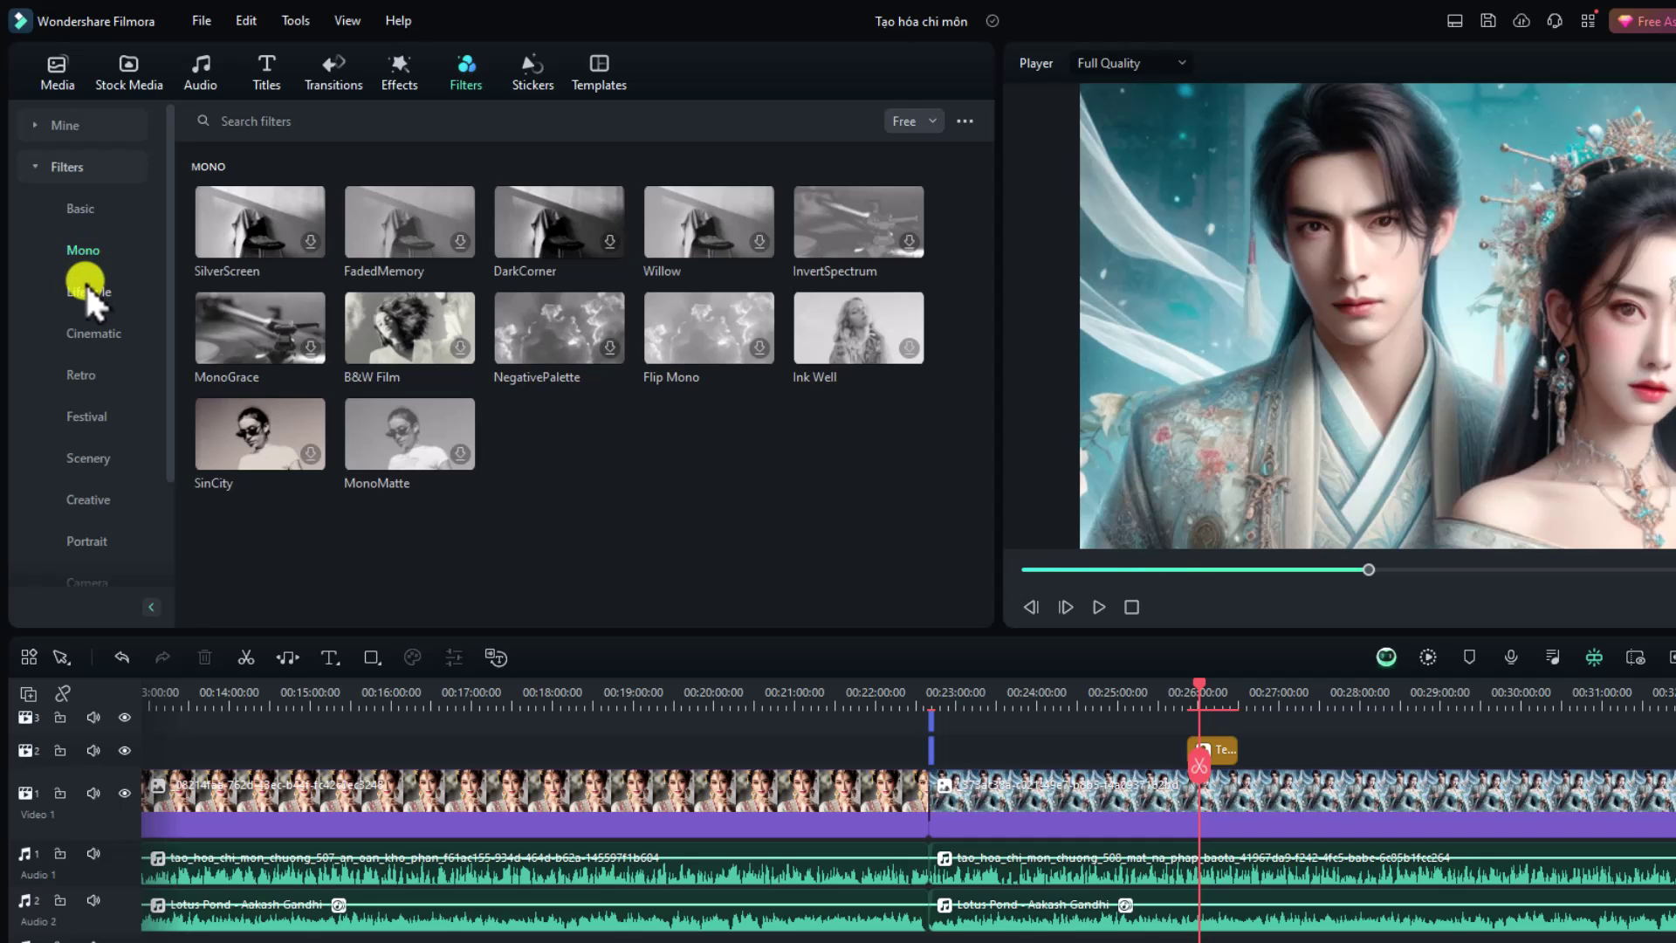
click(86, 291)
click(90, 333)
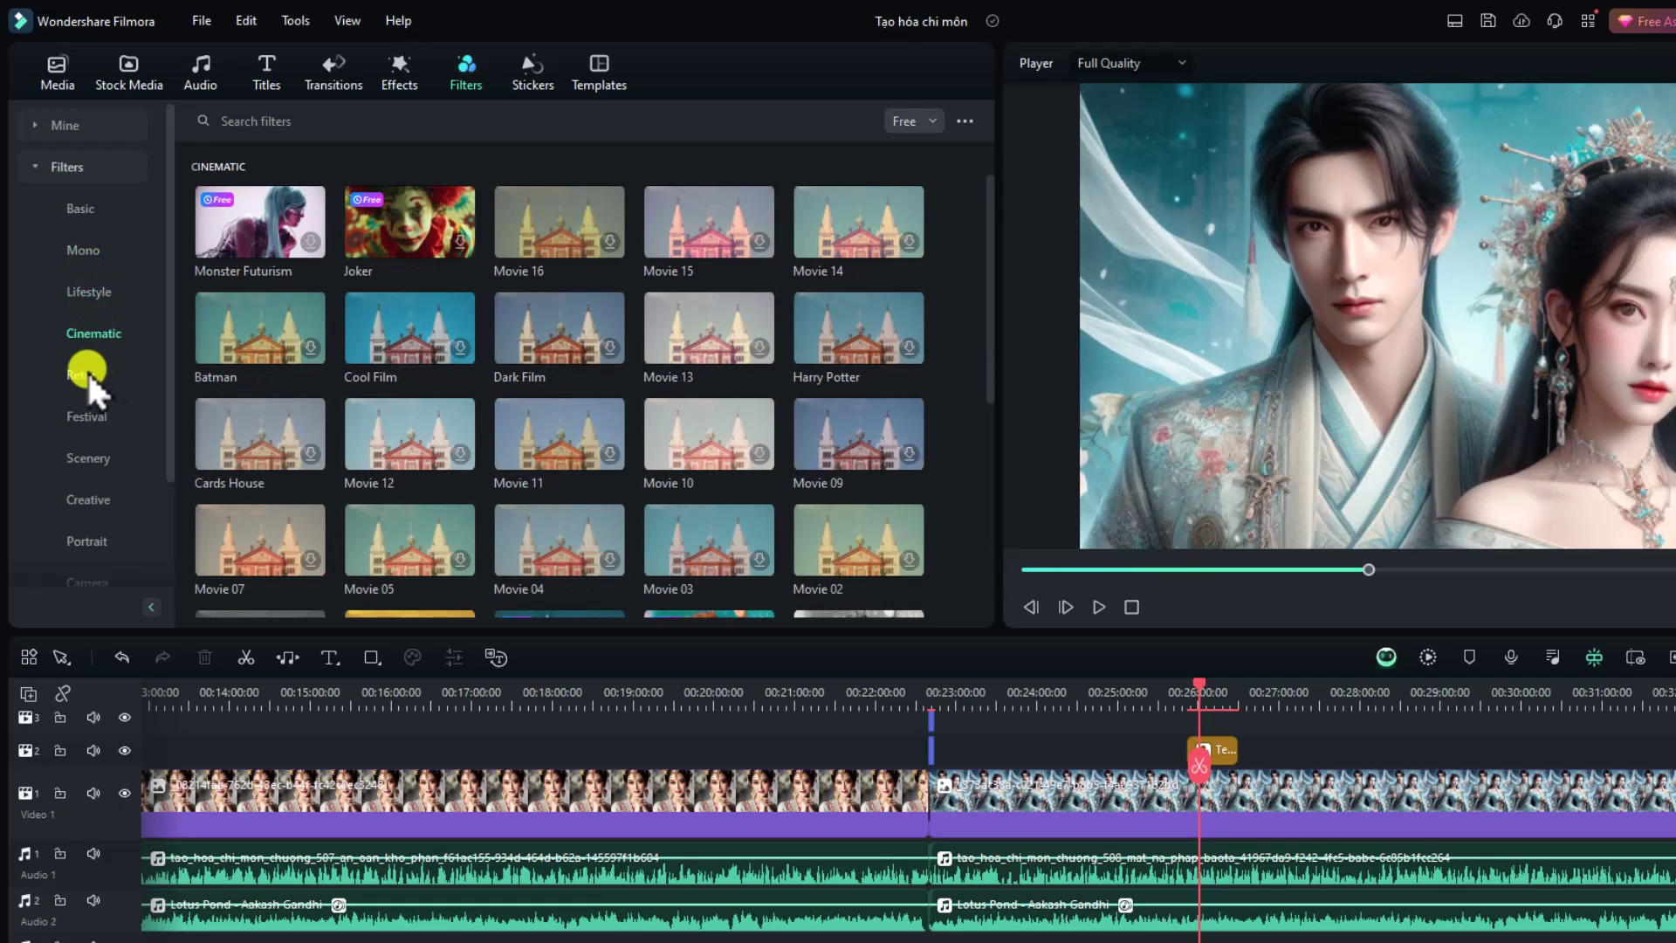
click(83, 374)
click(84, 459)
click(89, 500)
click(87, 542)
scroll(91, 550, down, 2)
click(84, 463)
click(87, 502)
click(70, 536)
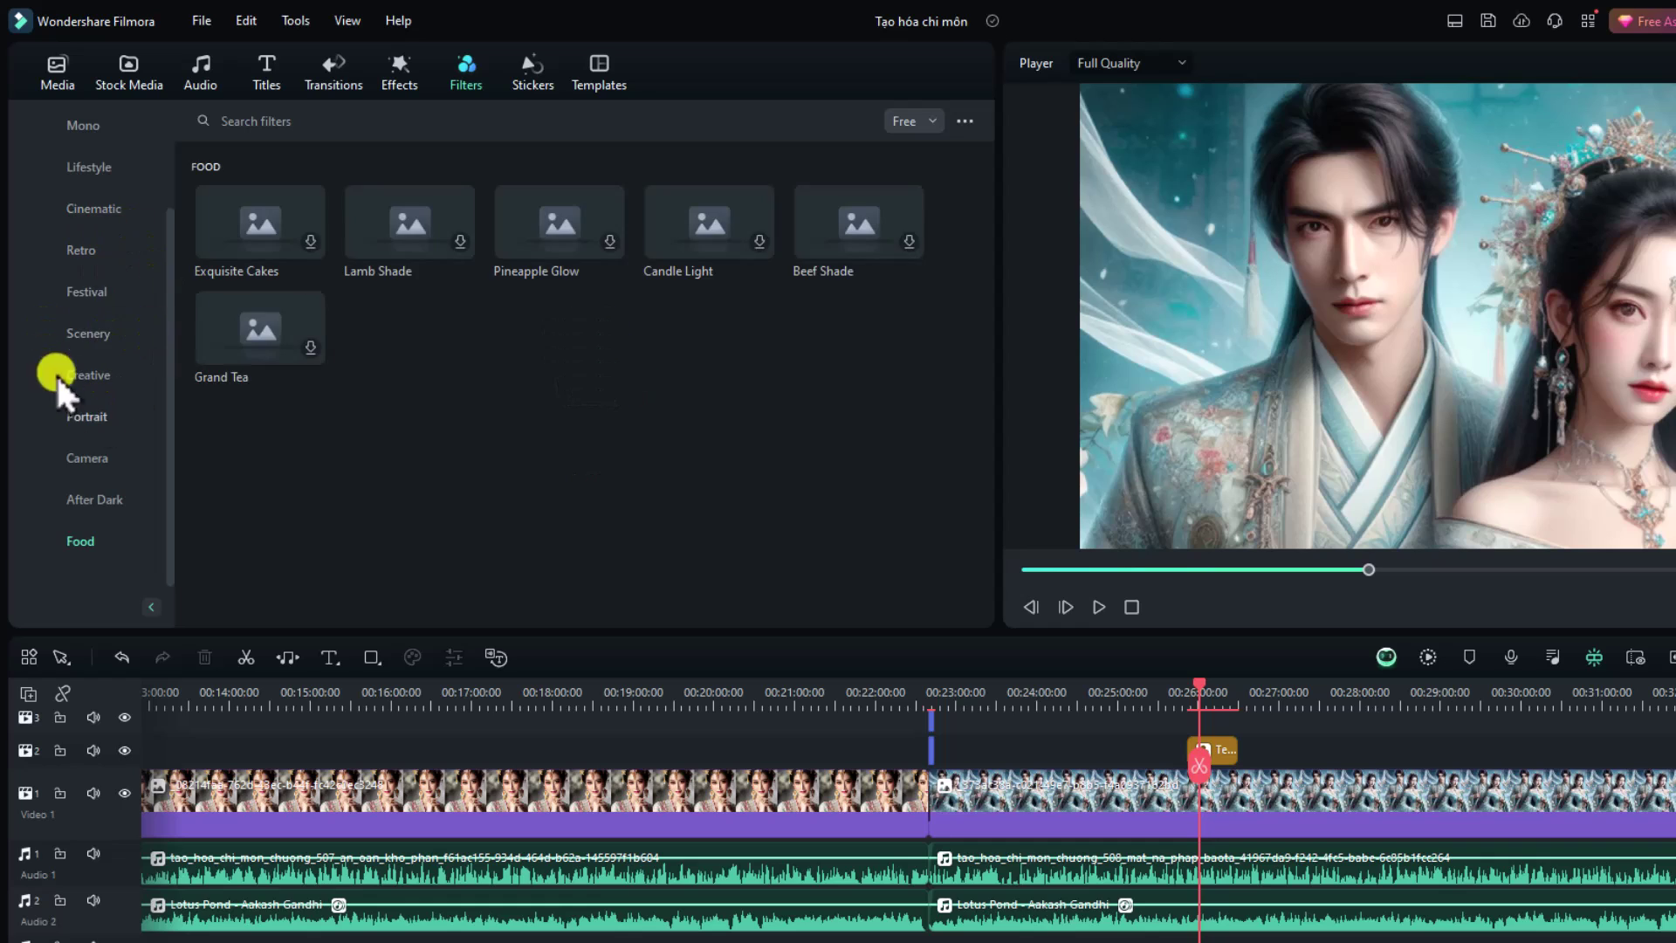
- View all Food filters including the paid ones, and limit the list to free filters again
click(931, 124)
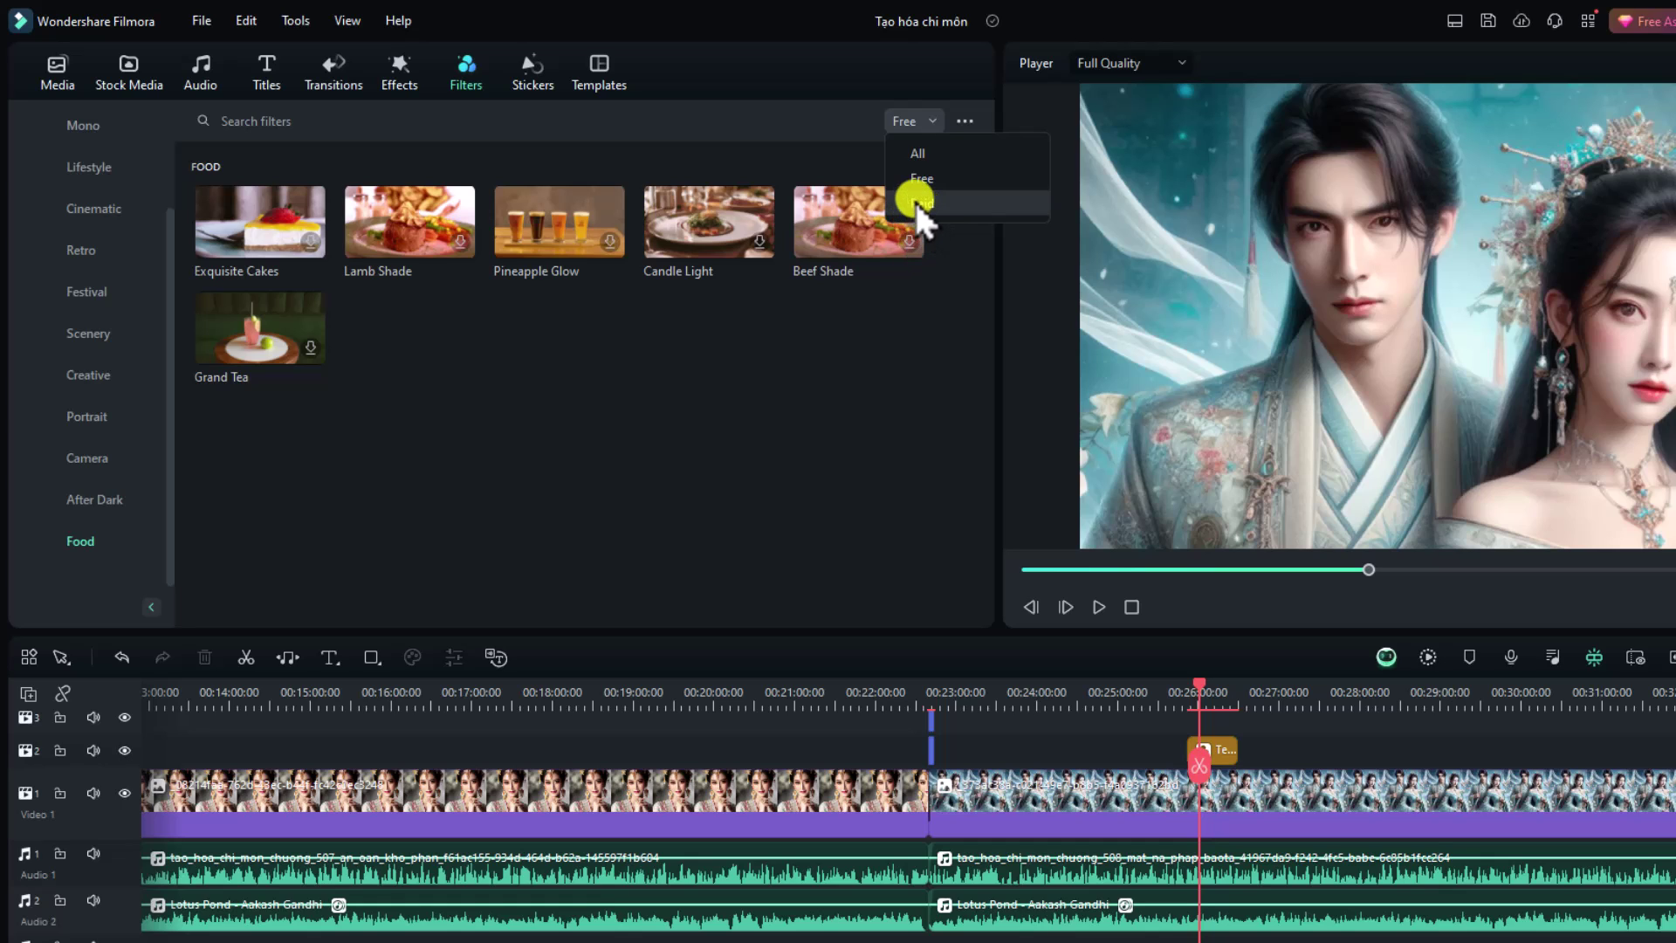
click(914, 155)
mouse_move(684, 340)
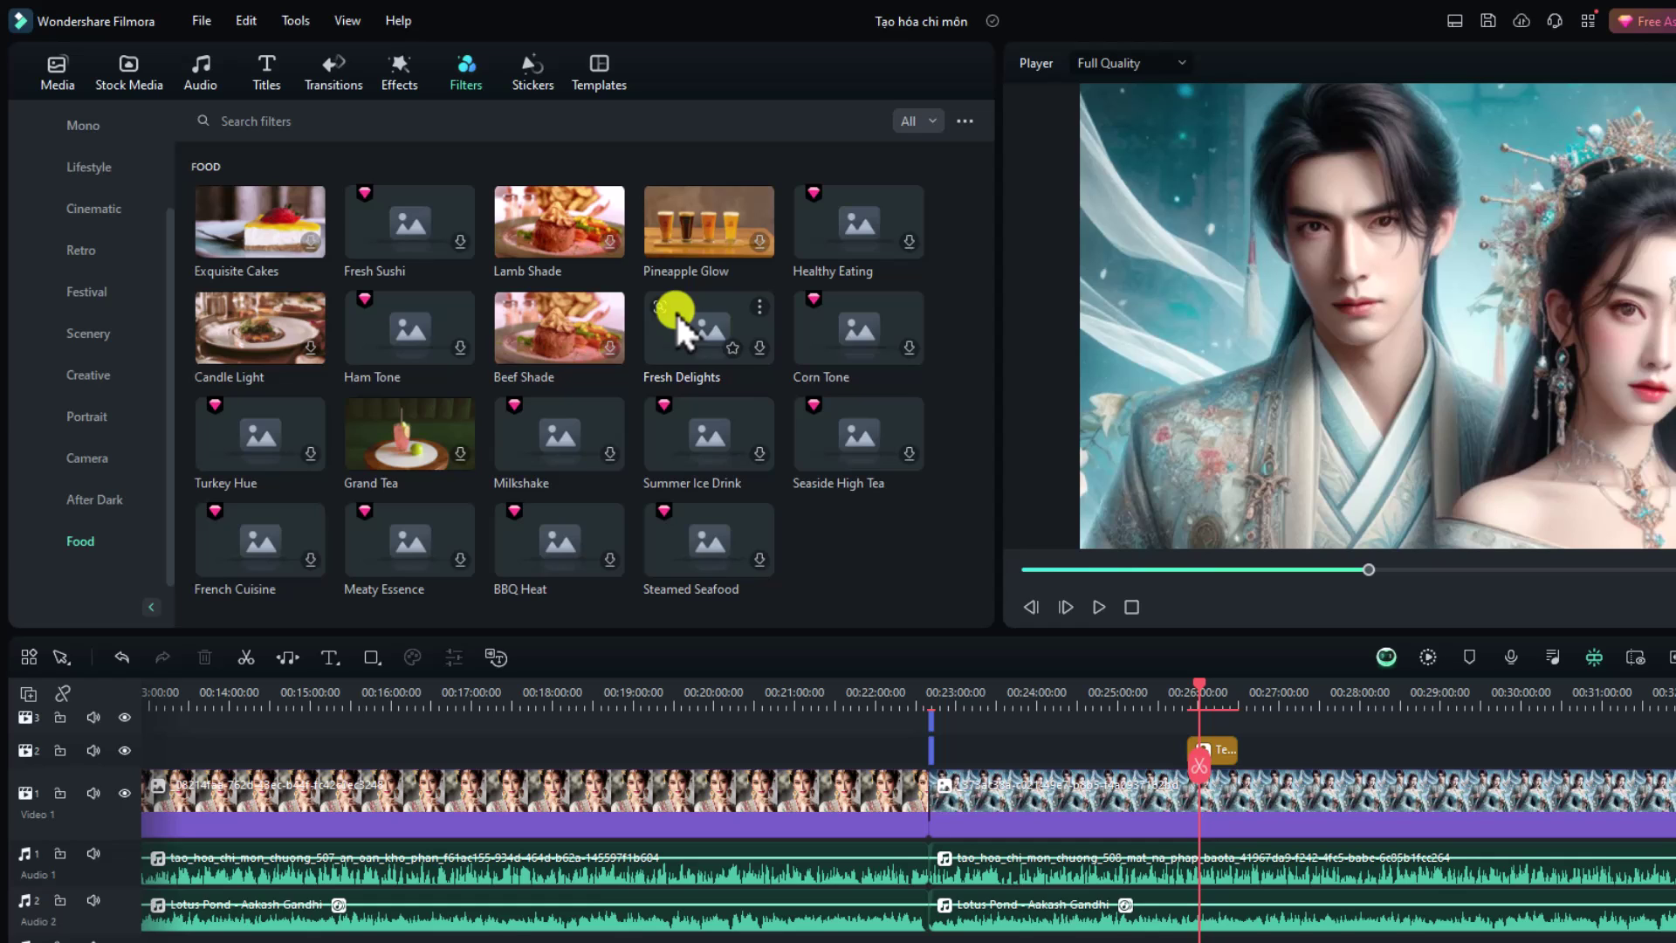
click(922, 119)
click(934, 177)
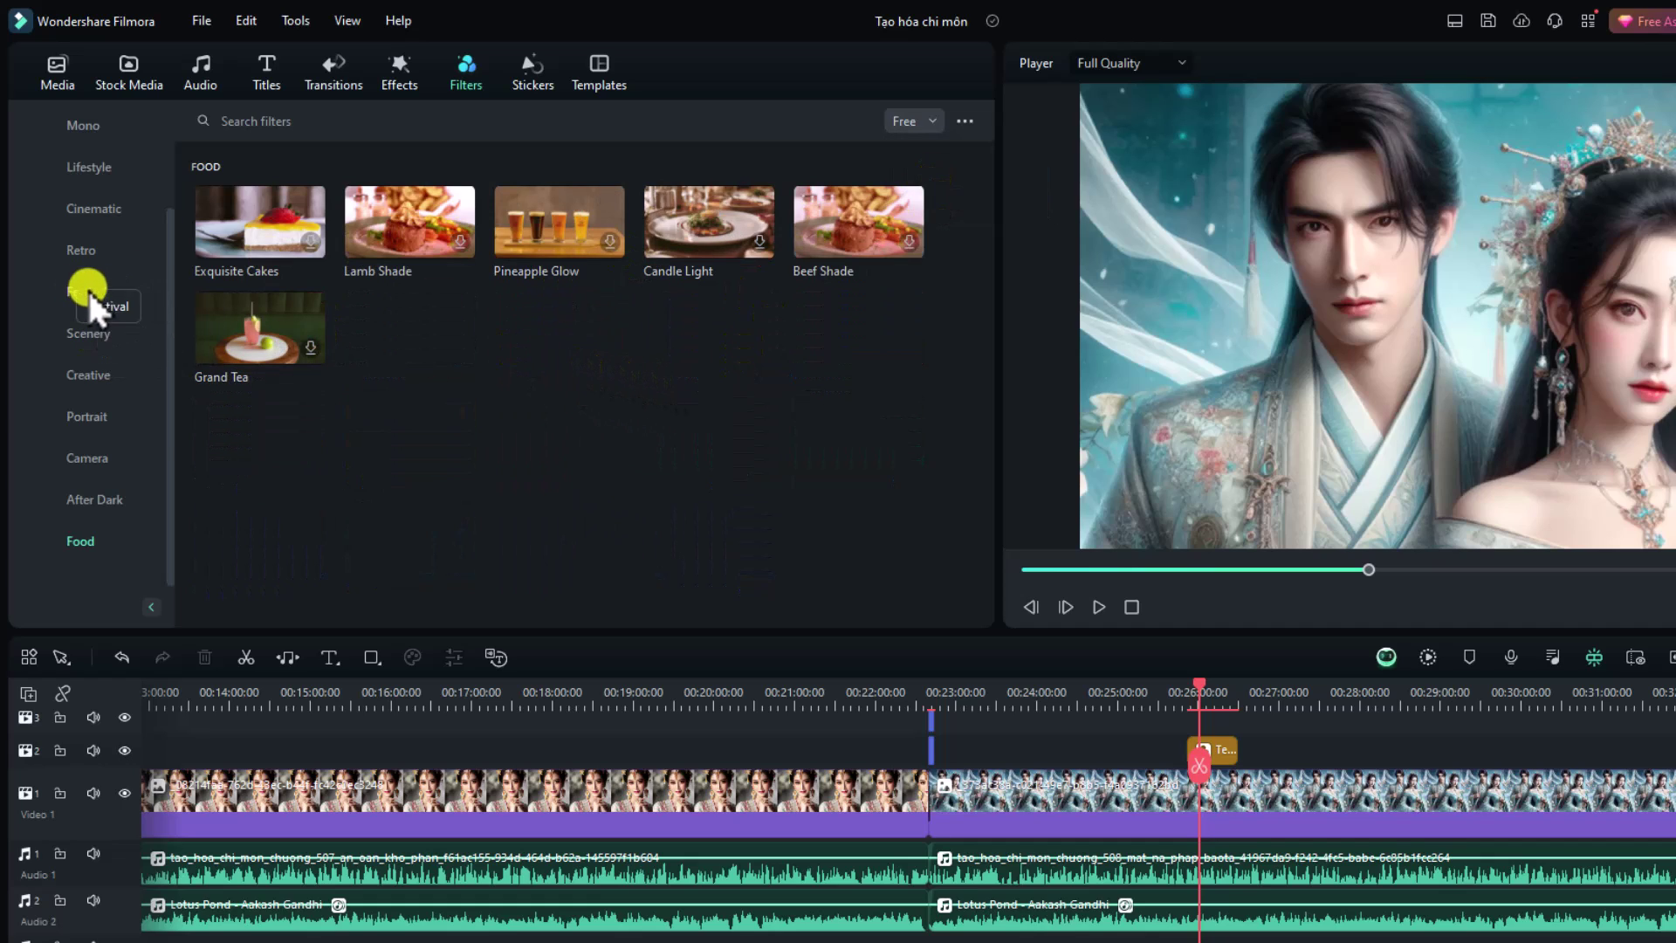
- Add the Basic category's Teal Orange filter to video track 2 near 00:24:11 and extend it to about 00:24:29
scroll(117, 391, up, 3)
click(78, 209)
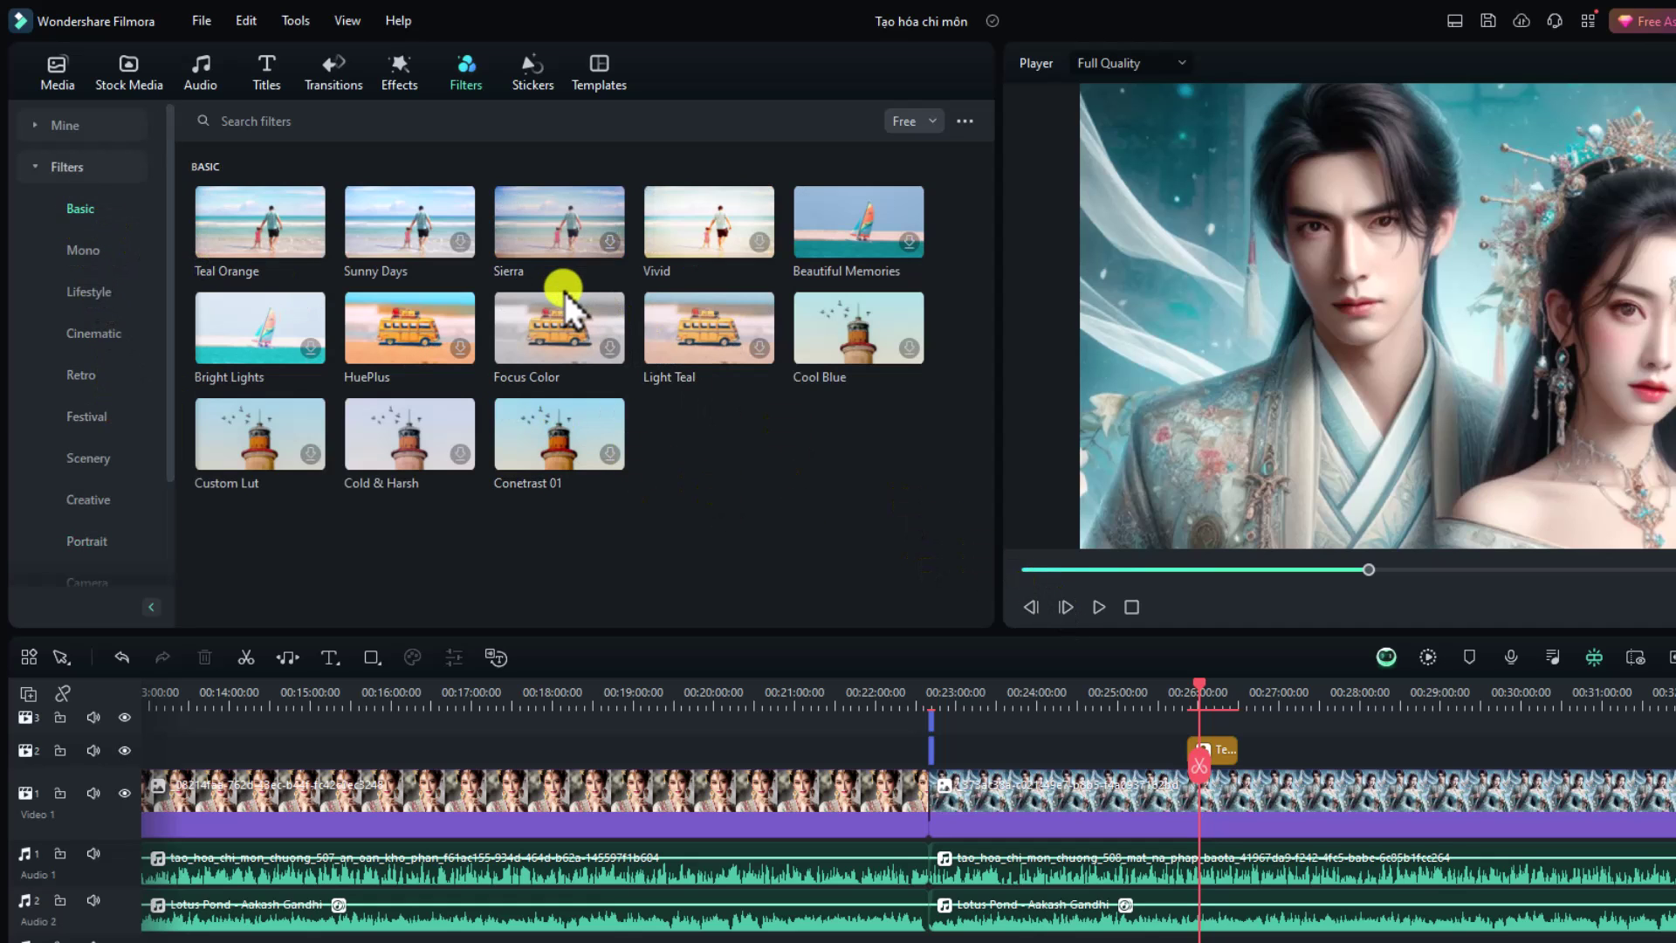
drag(259, 254, 1051, 766)
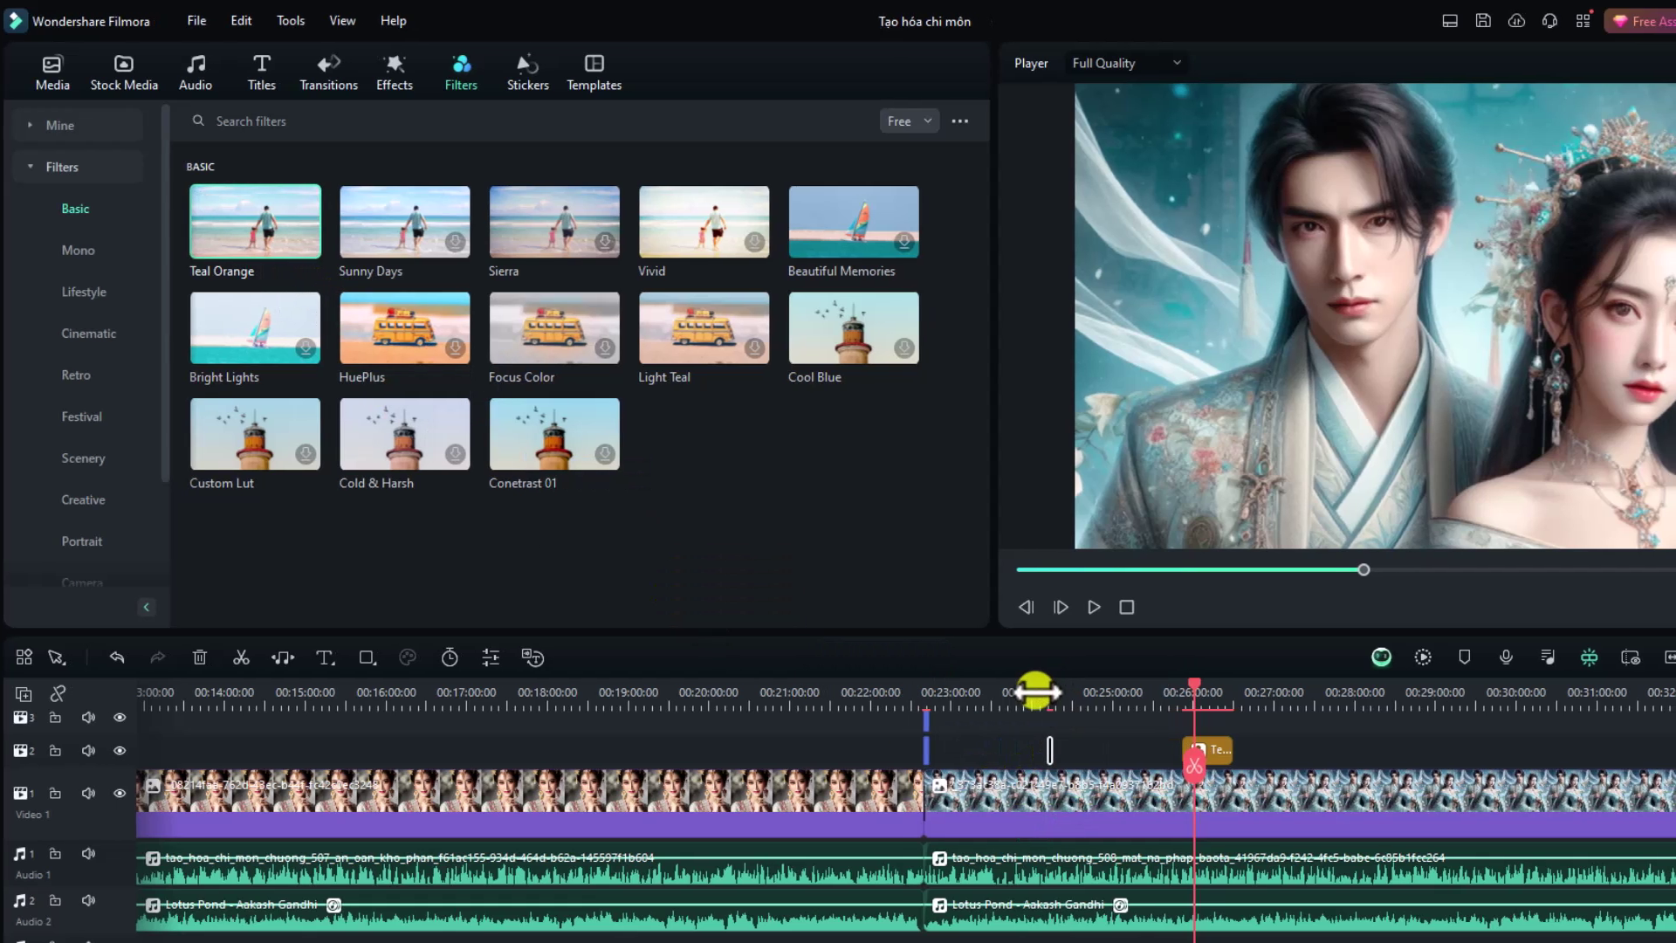
click(1057, 693)
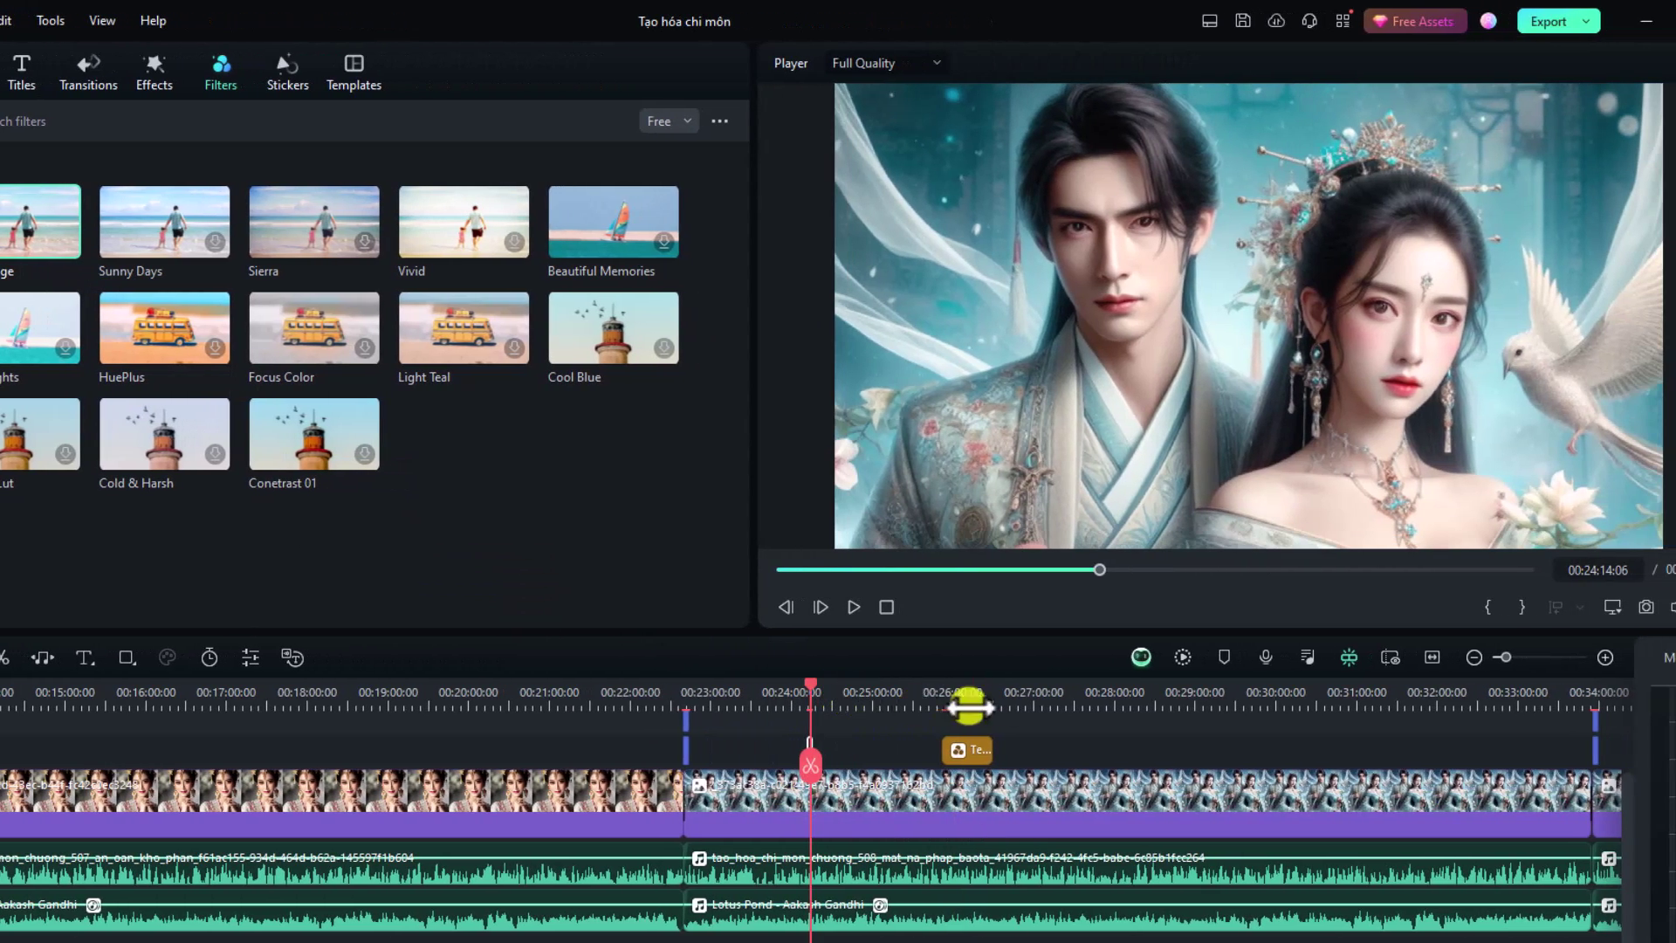
scroll(969, 707, up, 5)
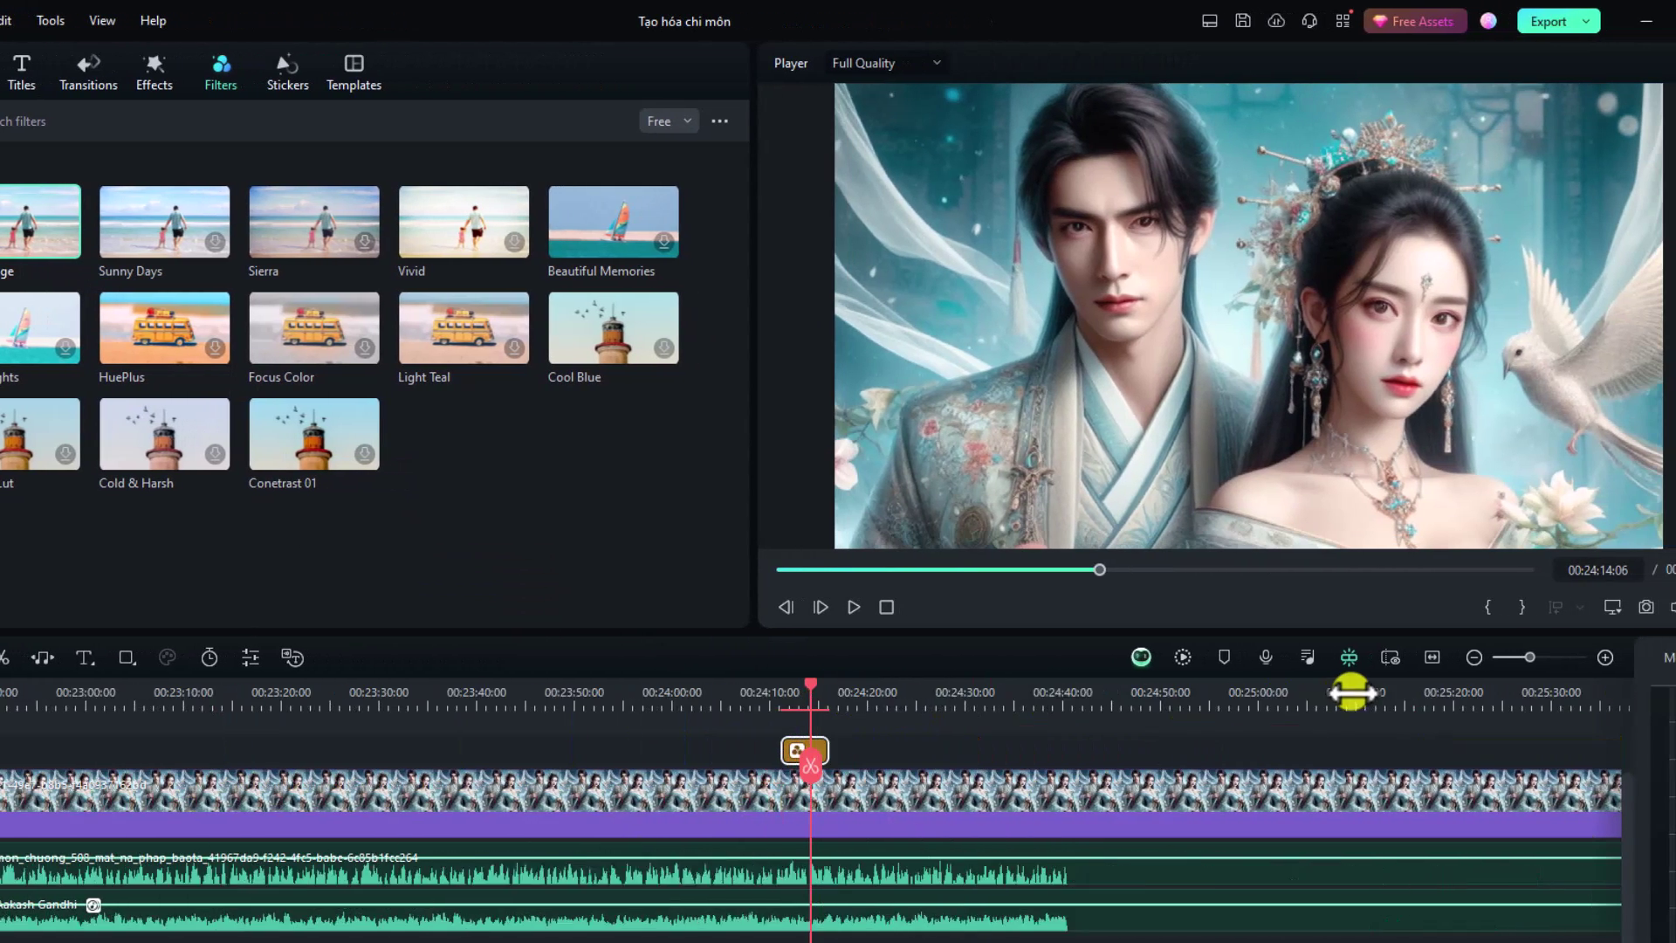
drag(829, 749, 979, 747)
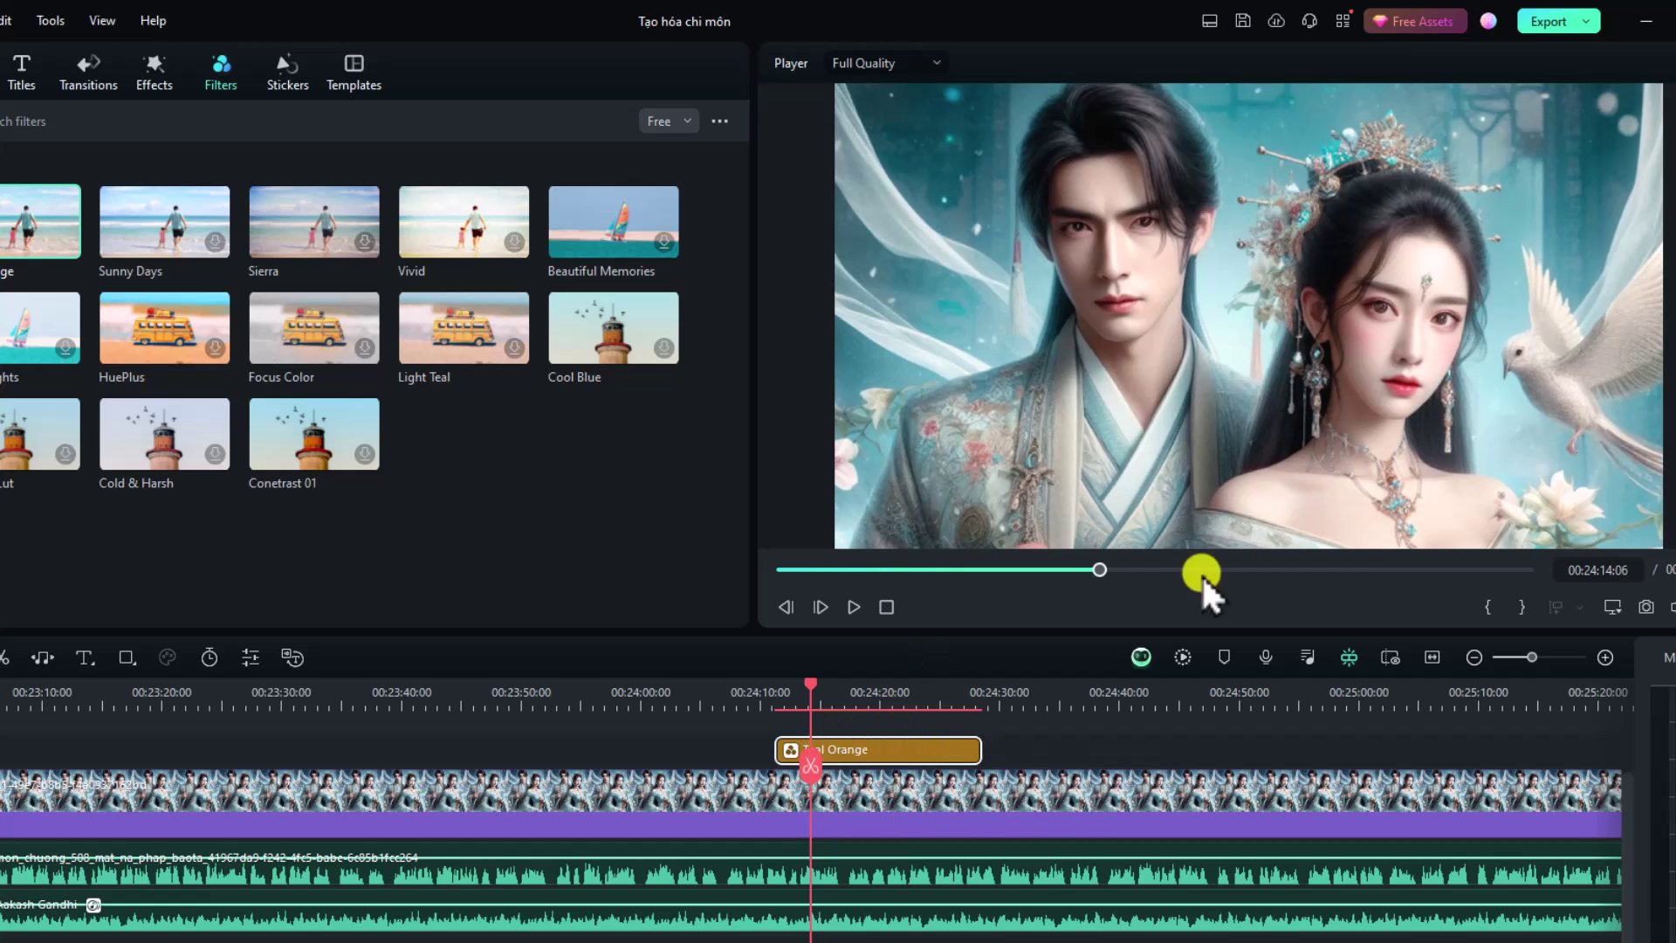
- Hide and show video track 2 to compare the picture without and with the Teal Orange filter
drag(827, 740, 826, 739)
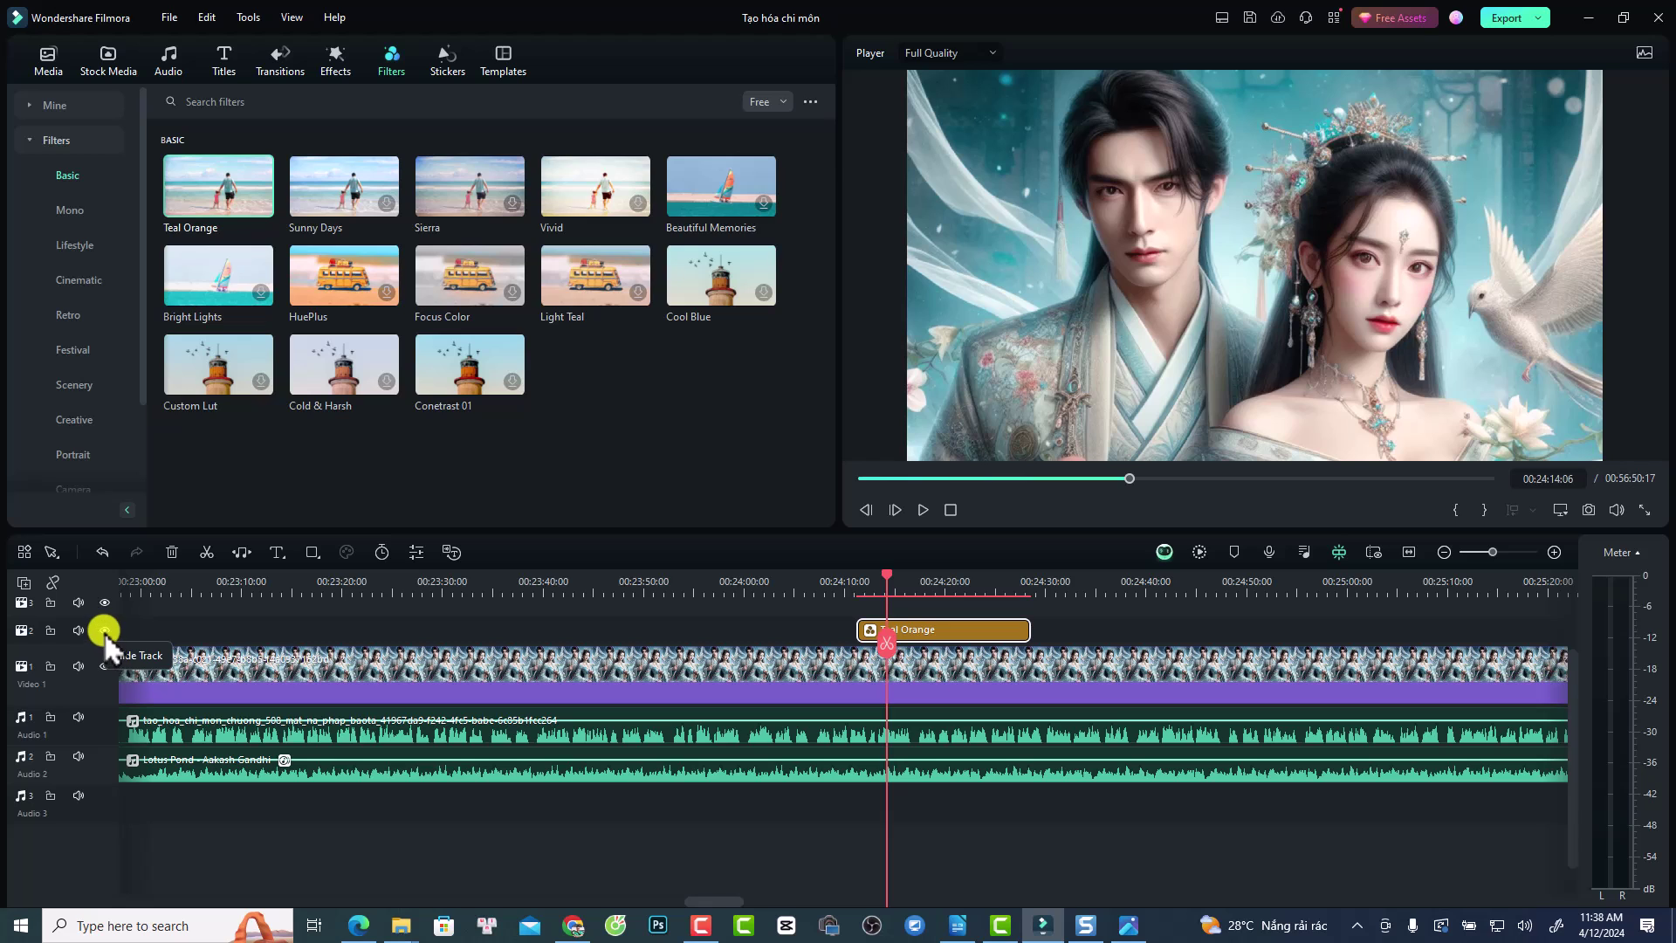
click(104, 630)
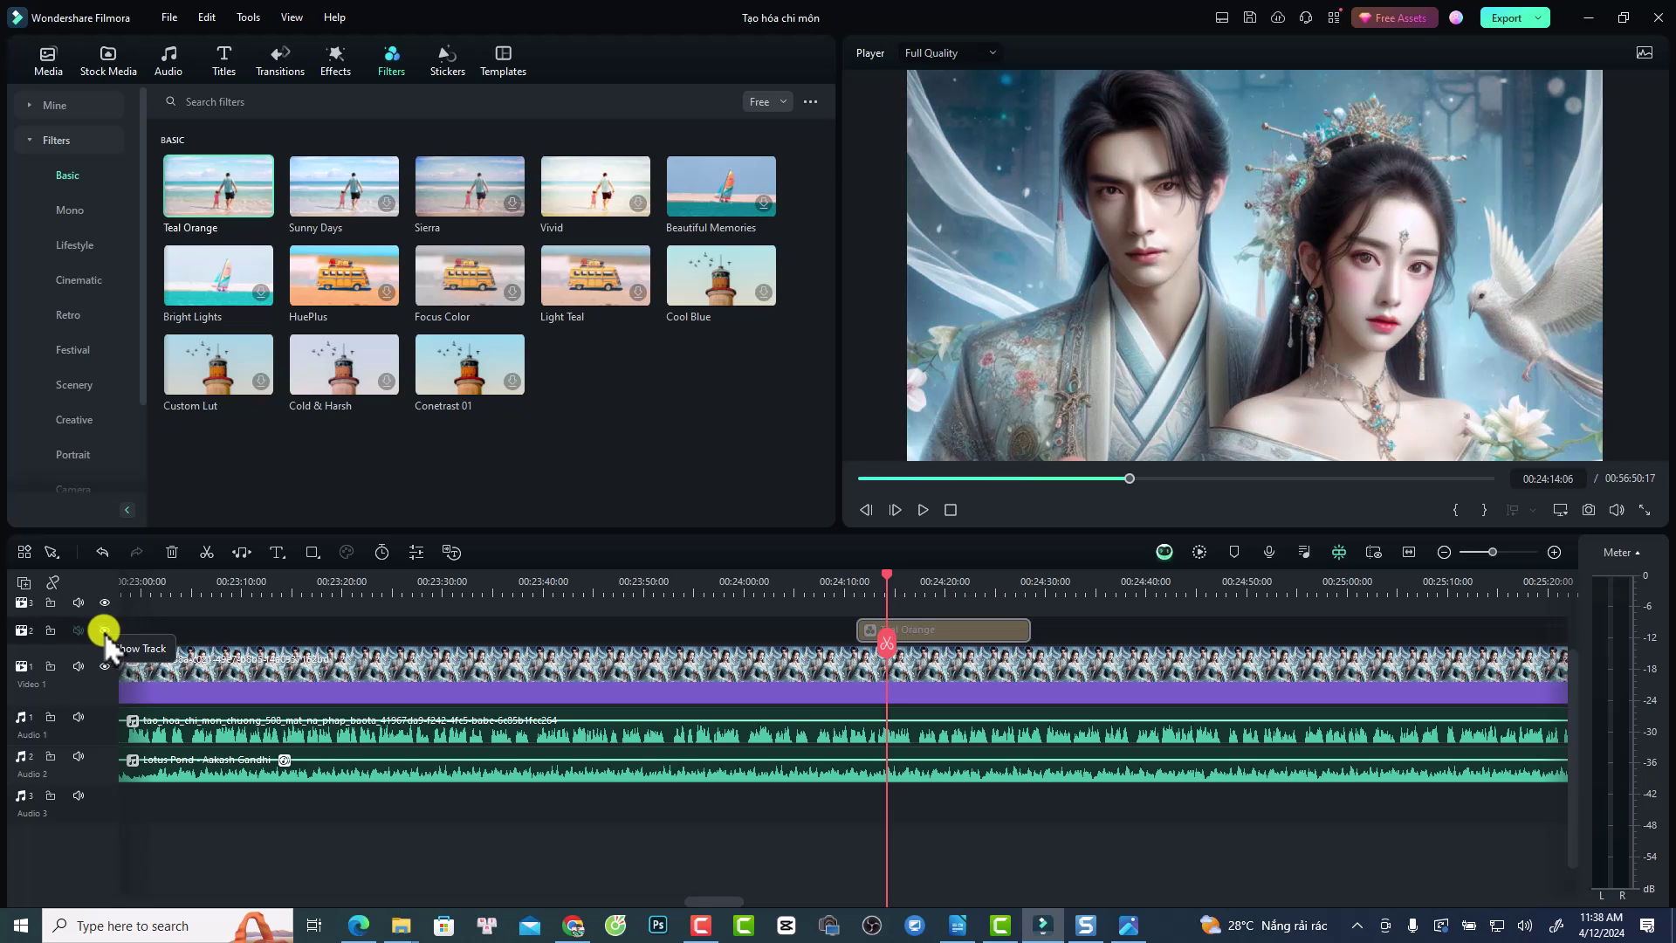
click(105, 630)
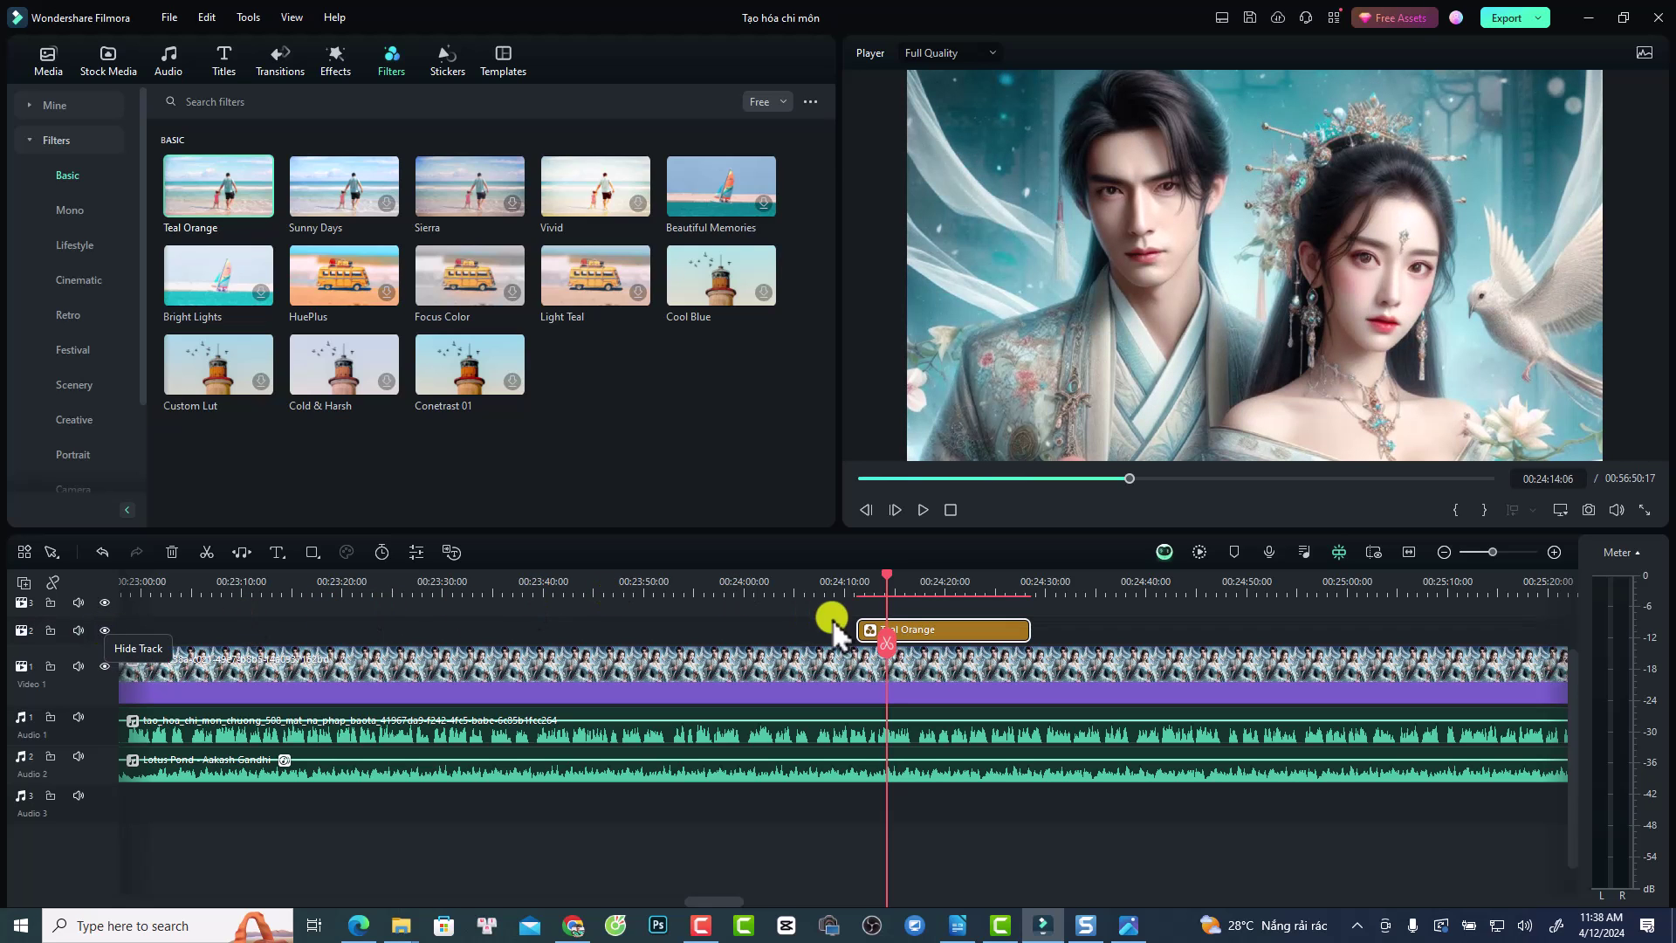
- Test the Teal Orange filter's opacity at 63%, return it to 100%, and set Protect Skin Tones to 49
double_click(937, 635)
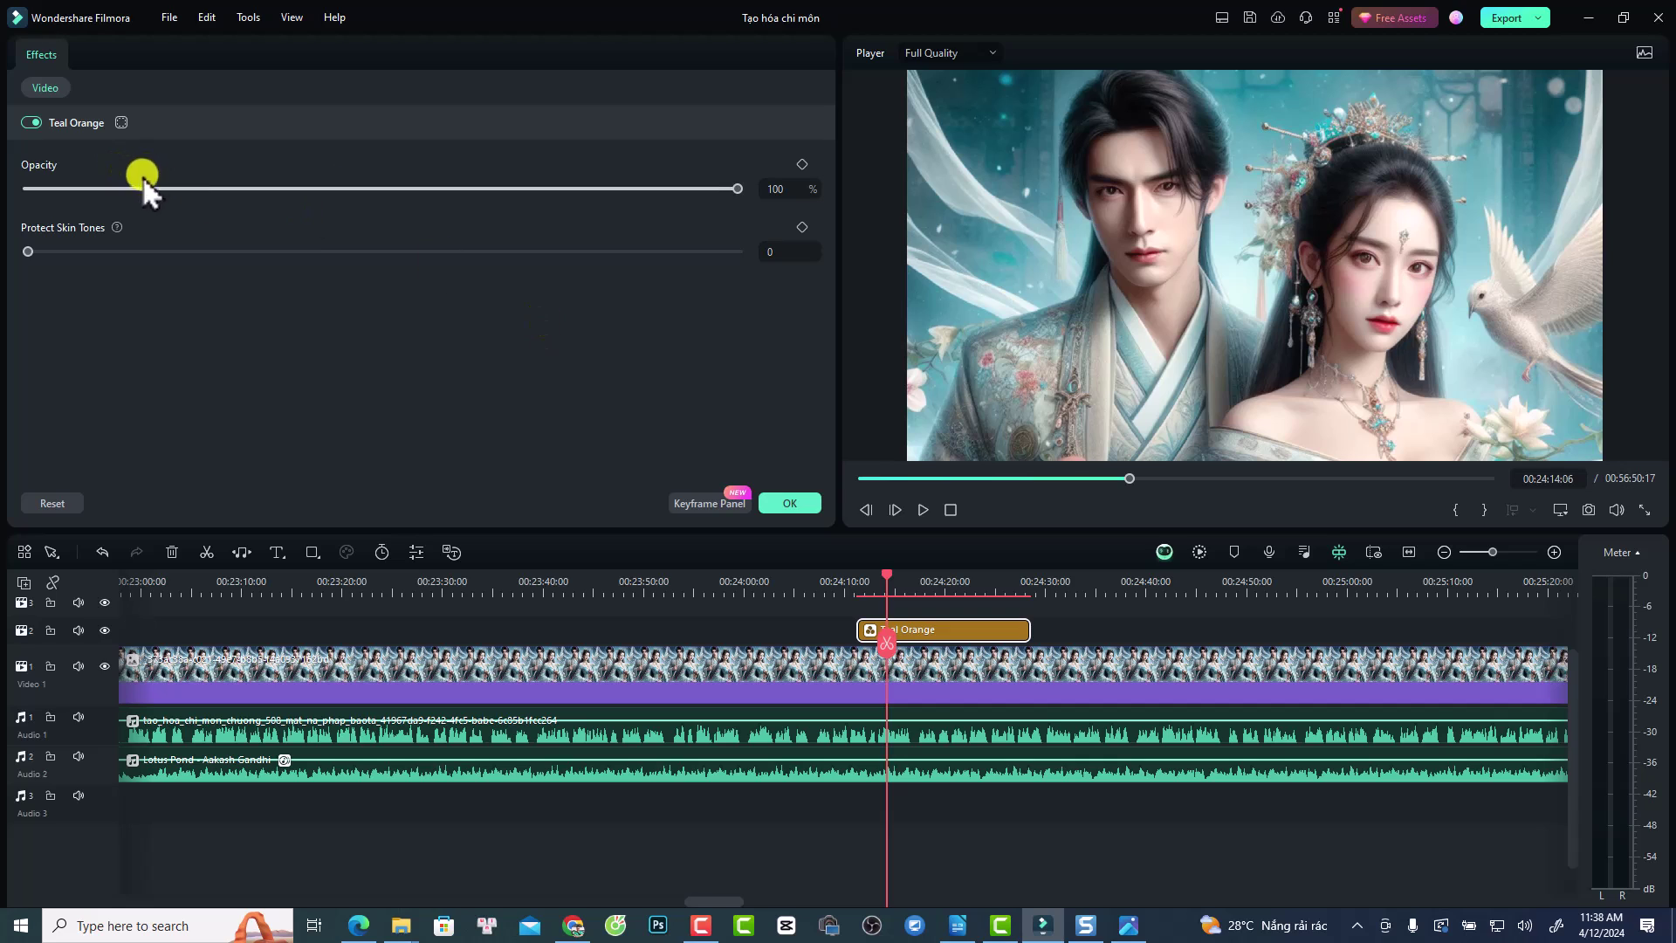
drag(739, 190, 475, 189)
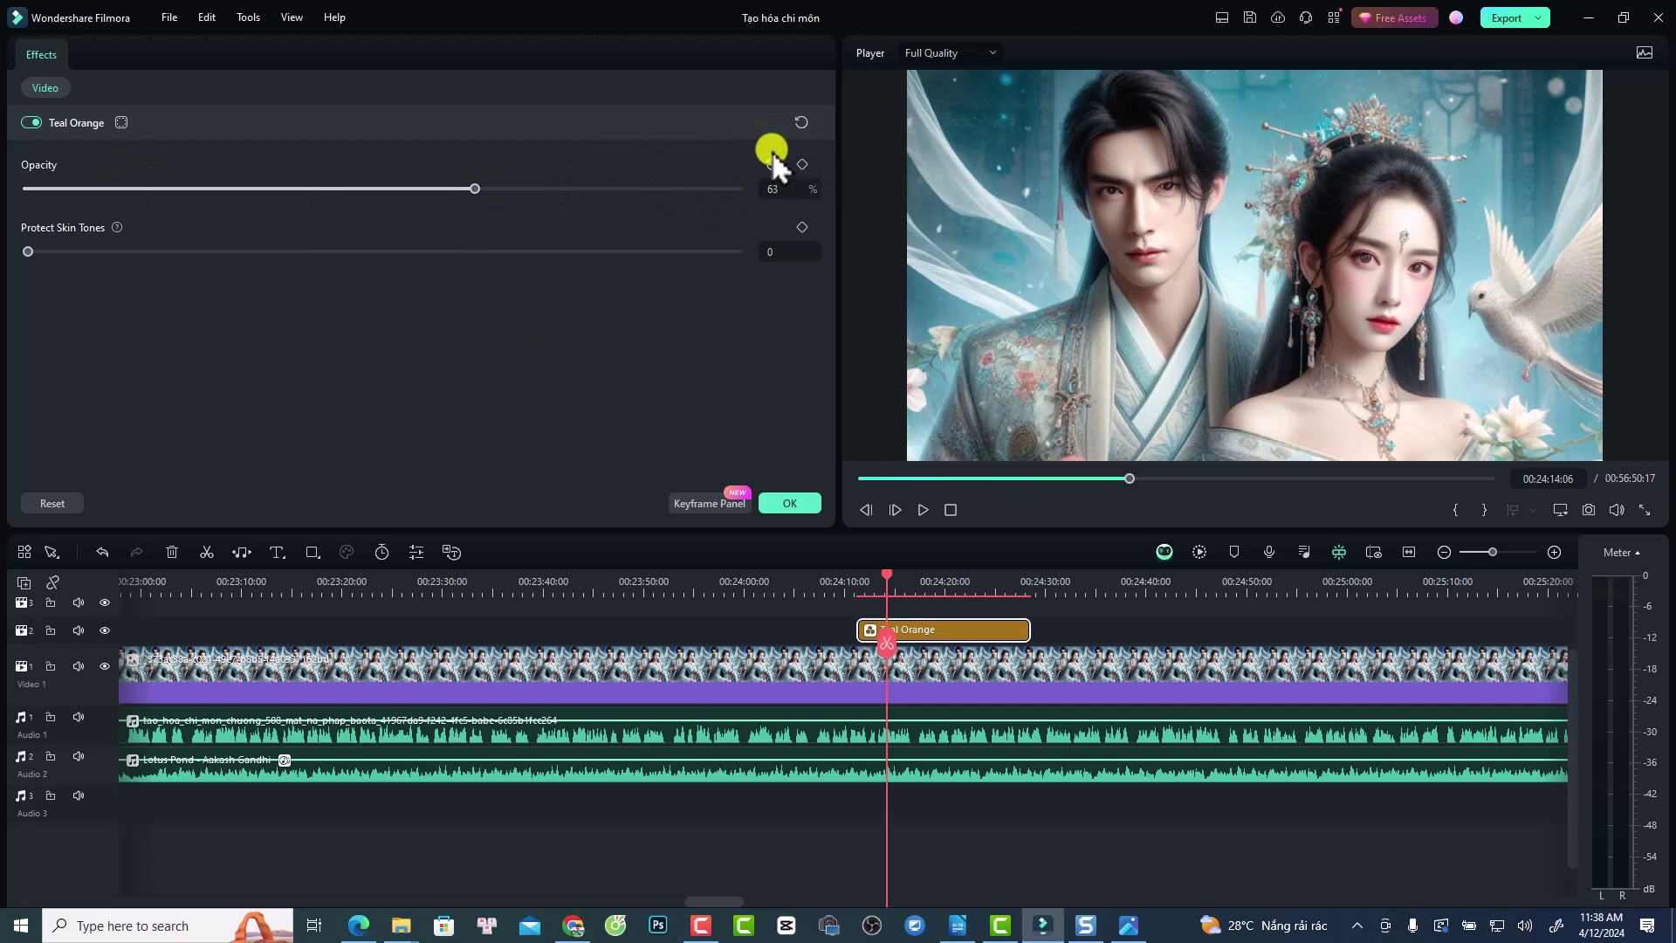
drag(487, 191, 763, 223)
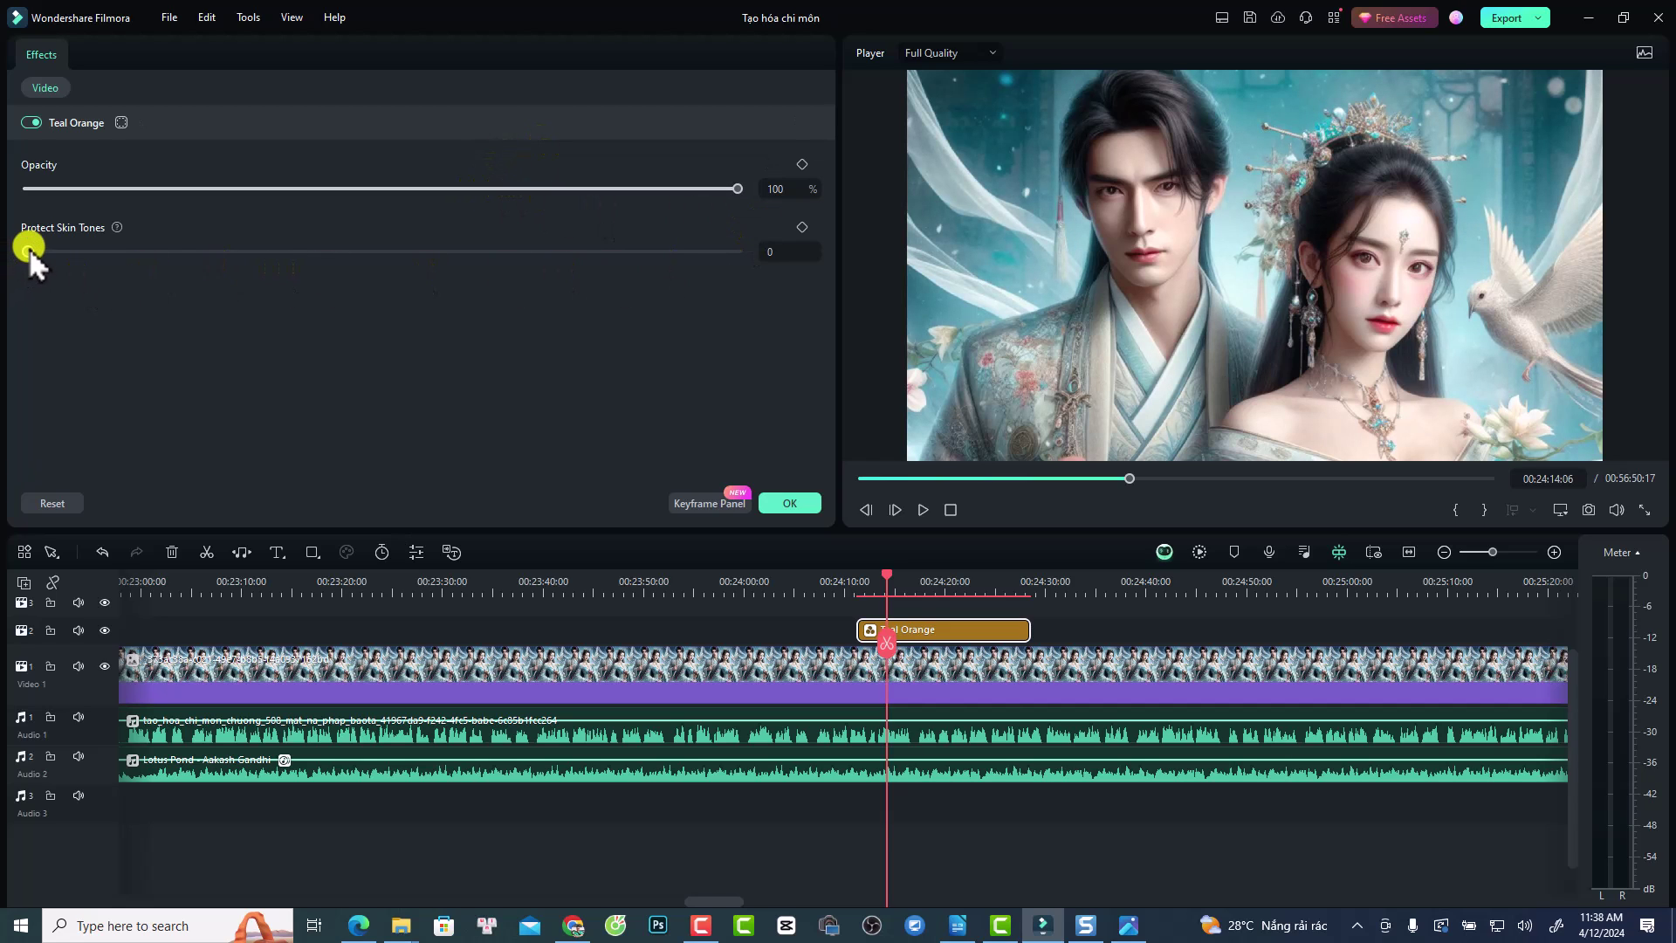
drag(26, 250, 638, 276)
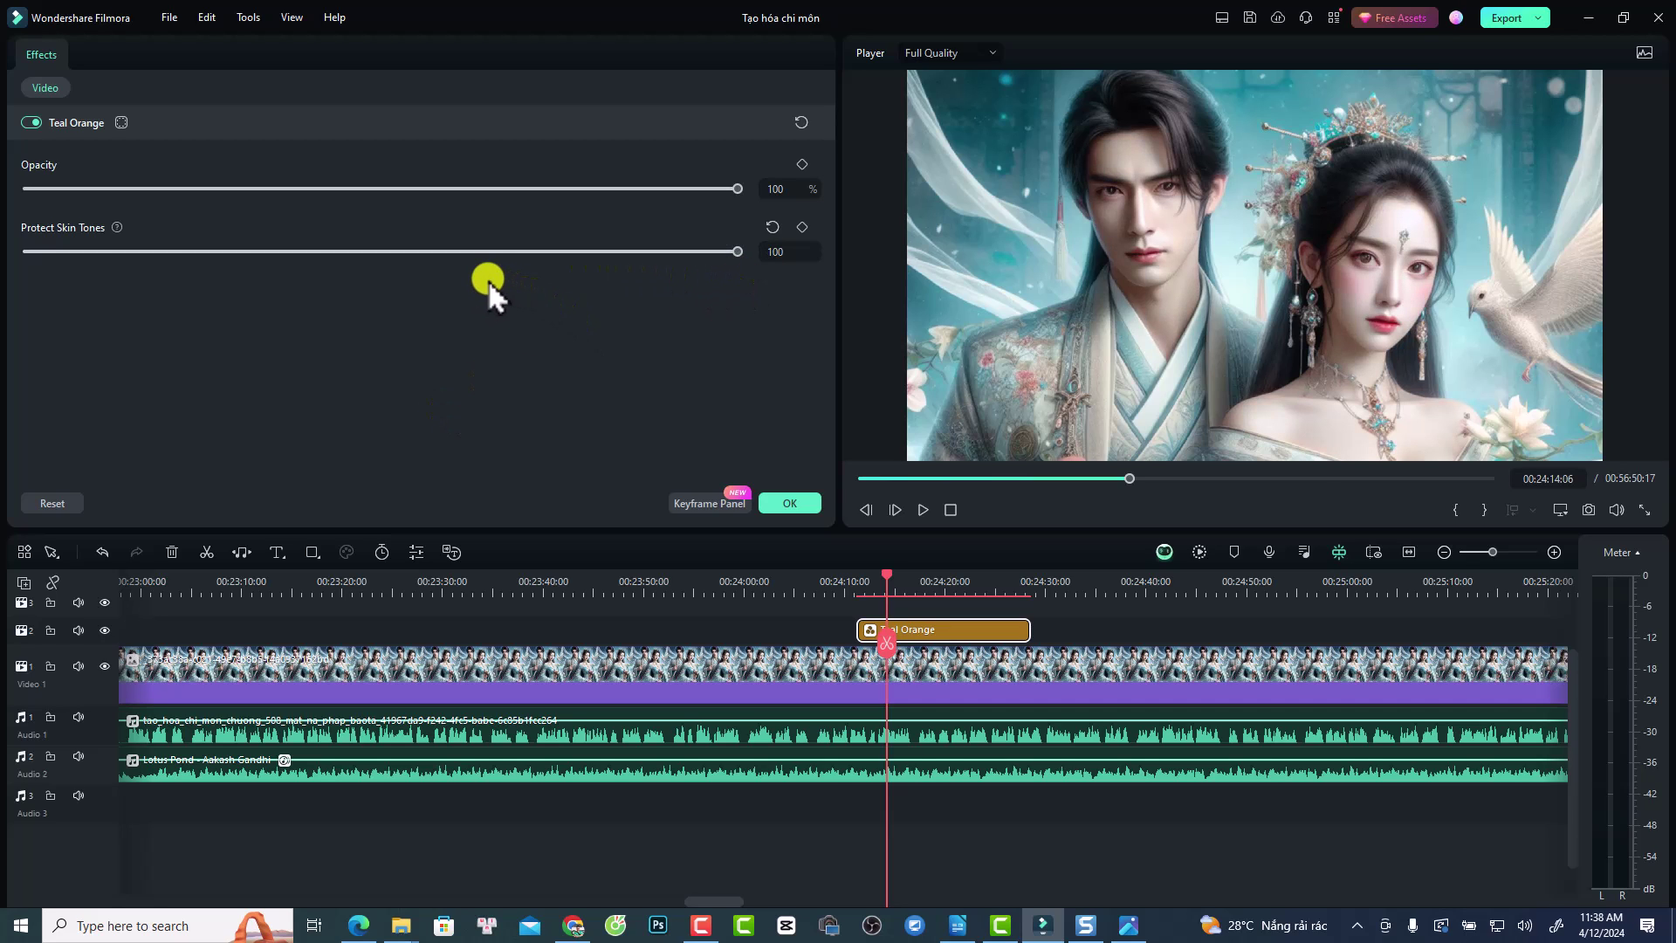
click(379, 250)
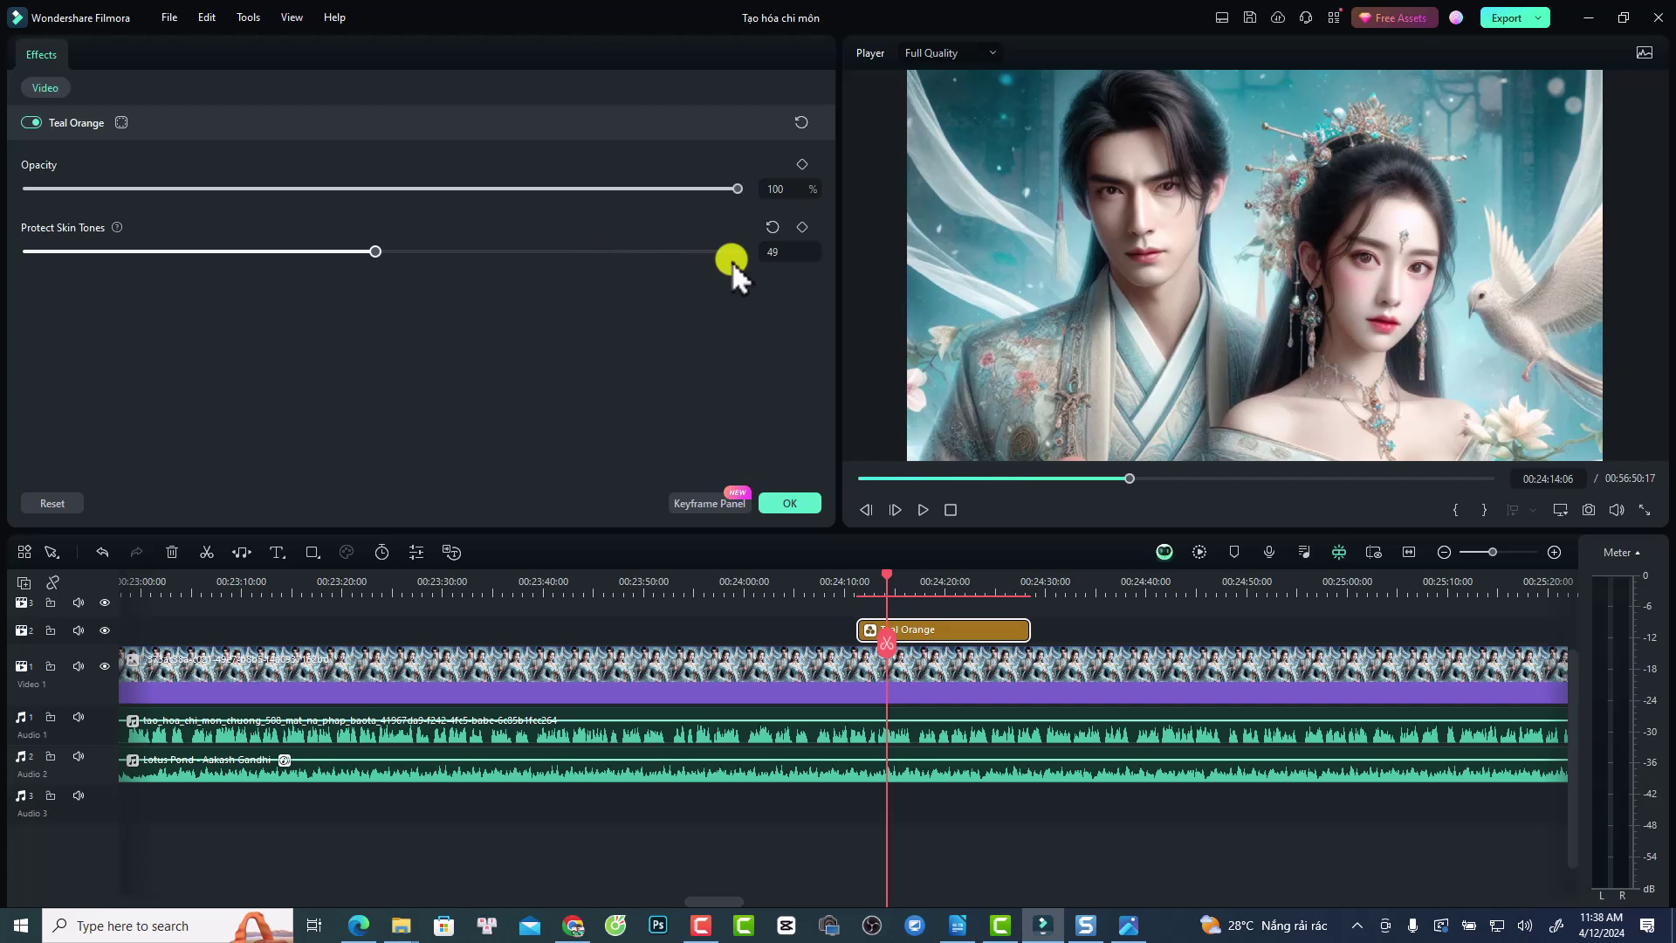
click(790, 503)
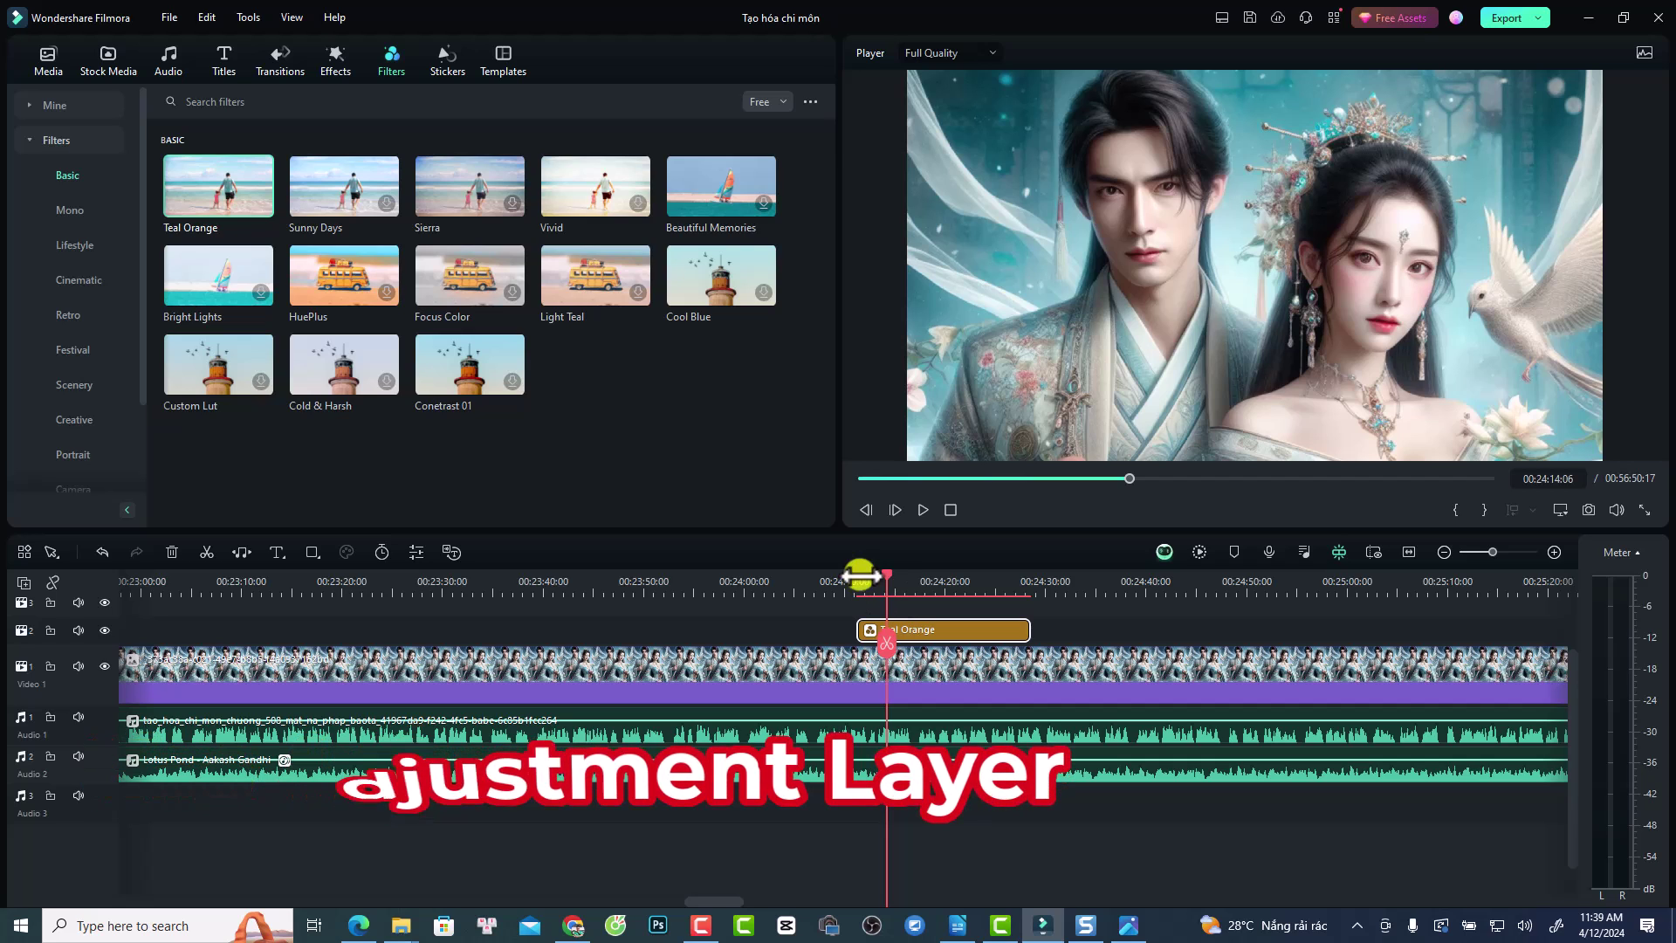
- Add the preset Adjustment Layer to video track 2, a short distance after the Teal Orange filter clip
click(48, 59)
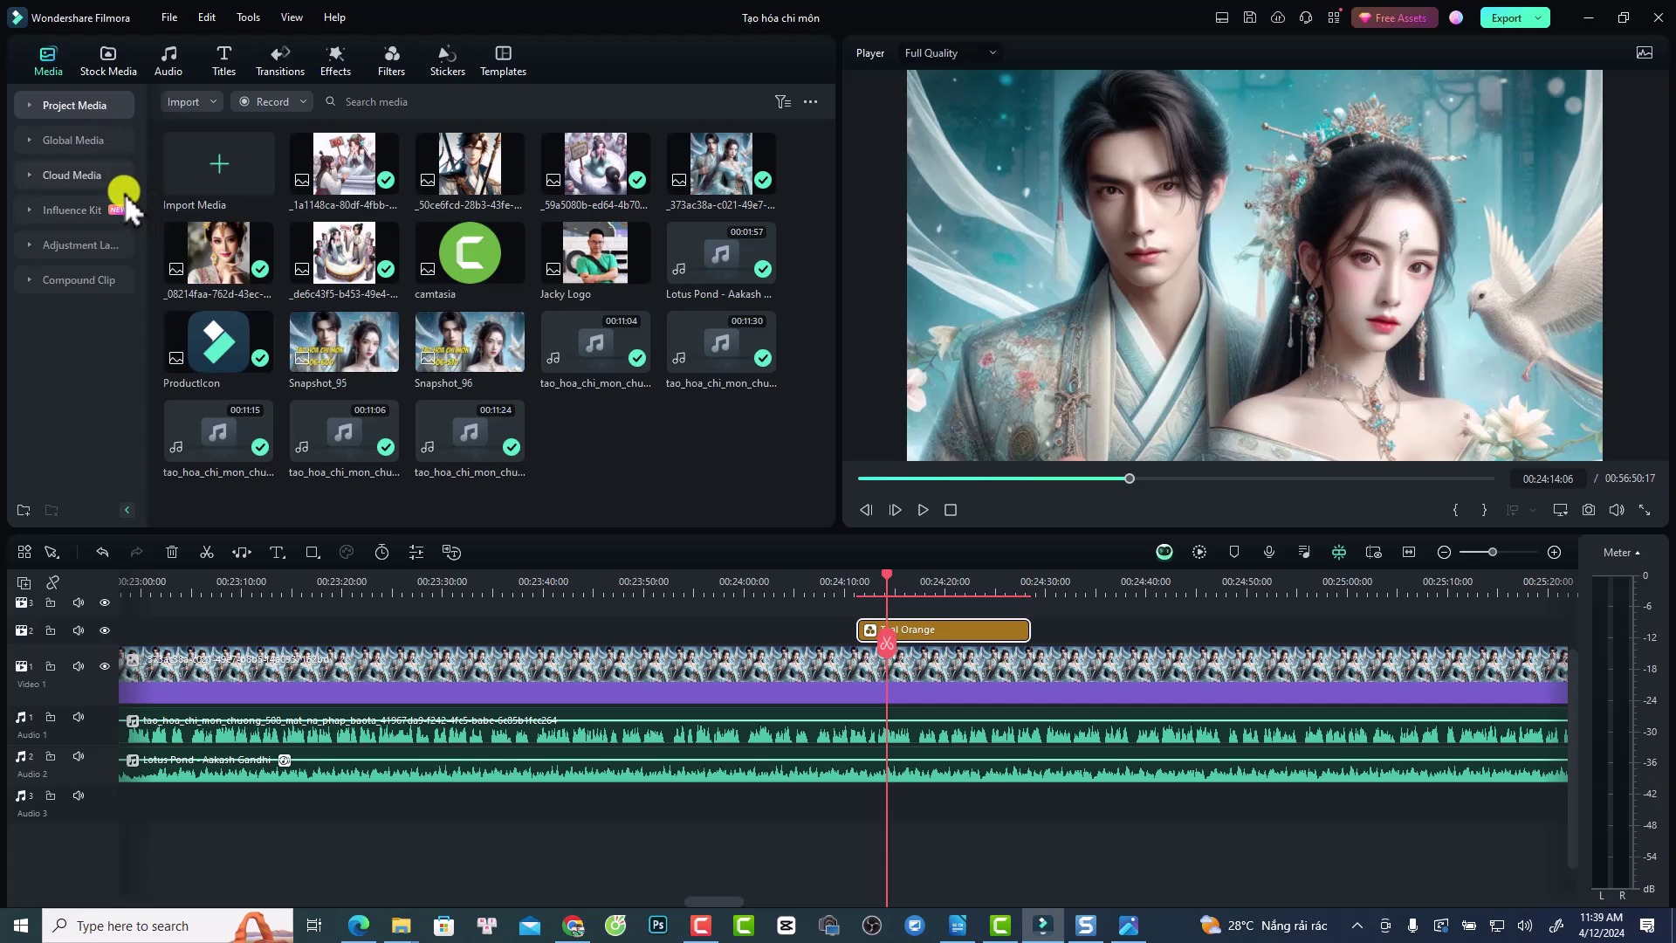
click(28, 244)
drag(214, 205, 1107, 626)
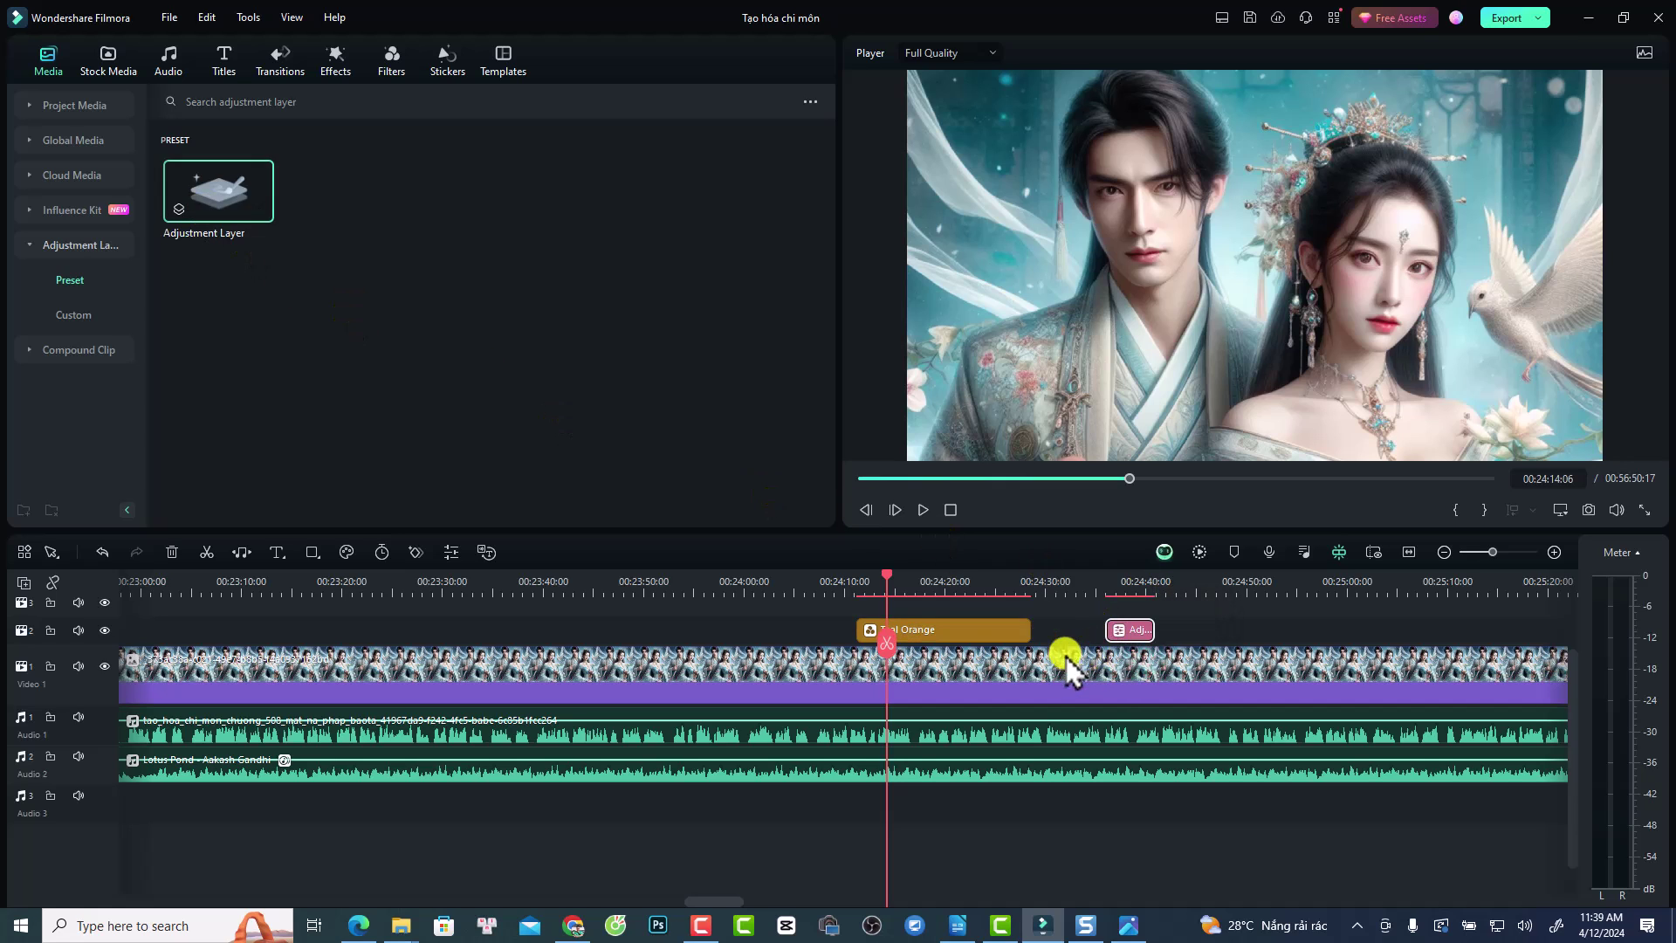
- Apply the Teal Orange filter to the adjustment layer and extend the layer to end at about 00:24:52
click(390, 66)
drag(200, 209, 1268, 647)
click(1134, 590)
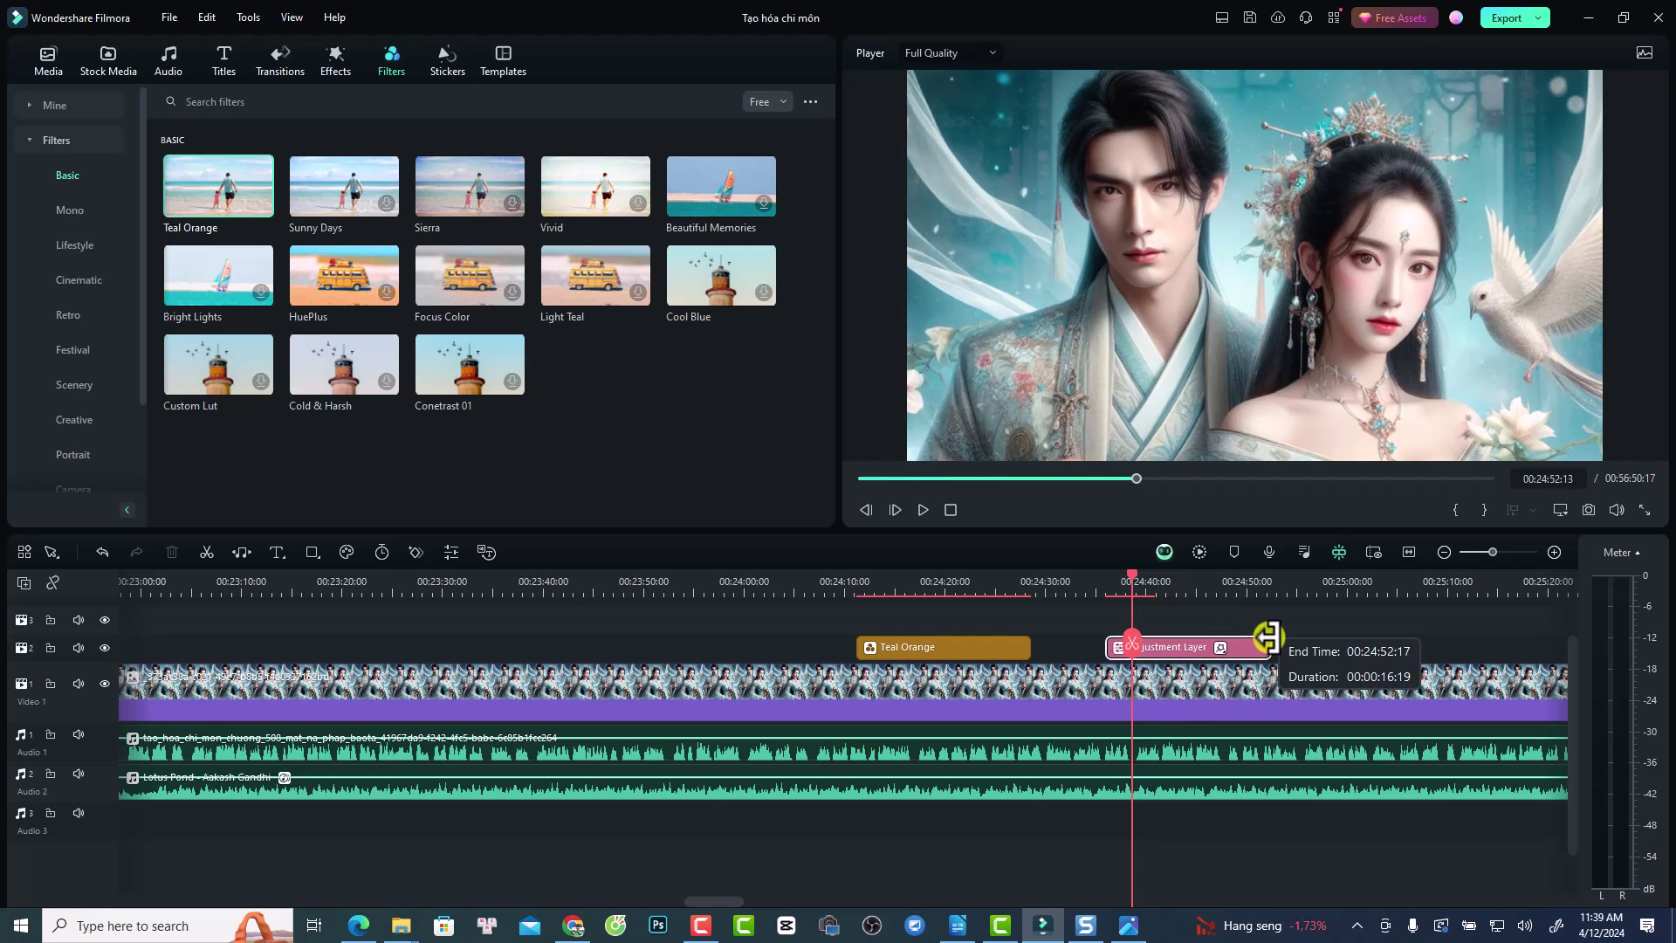
- Set the opacity of the adjustment layer's Teal Orange filter to 75%
double_click(1171, 651)
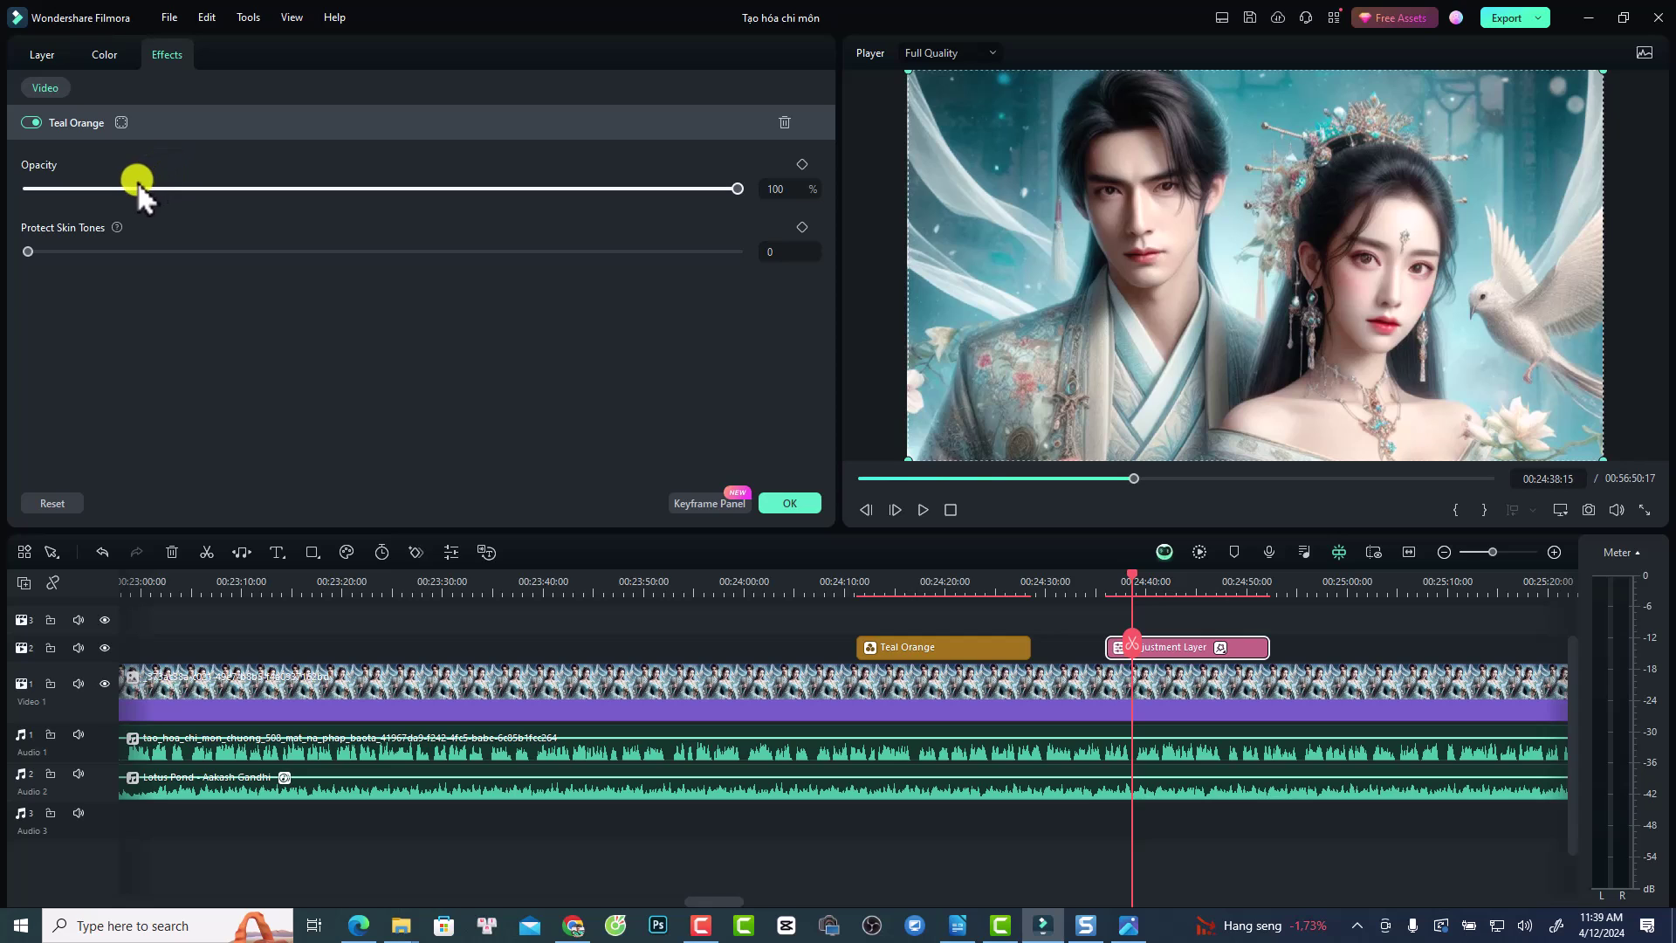
drag(734, 190, 535, 202)
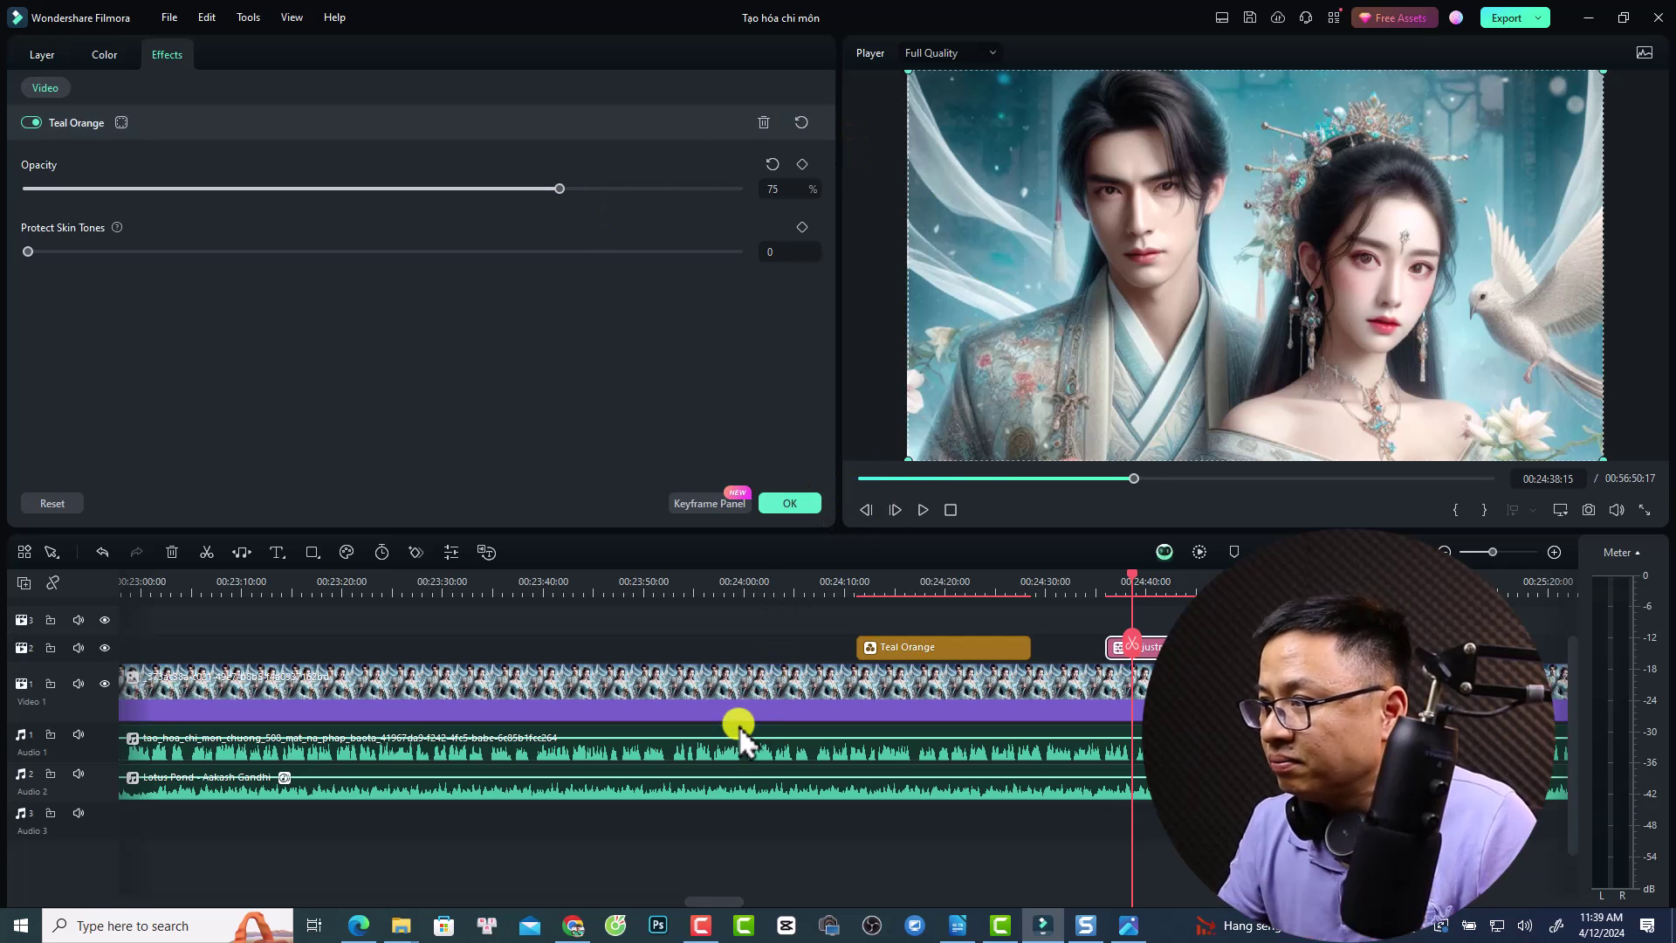
click(794, 503)
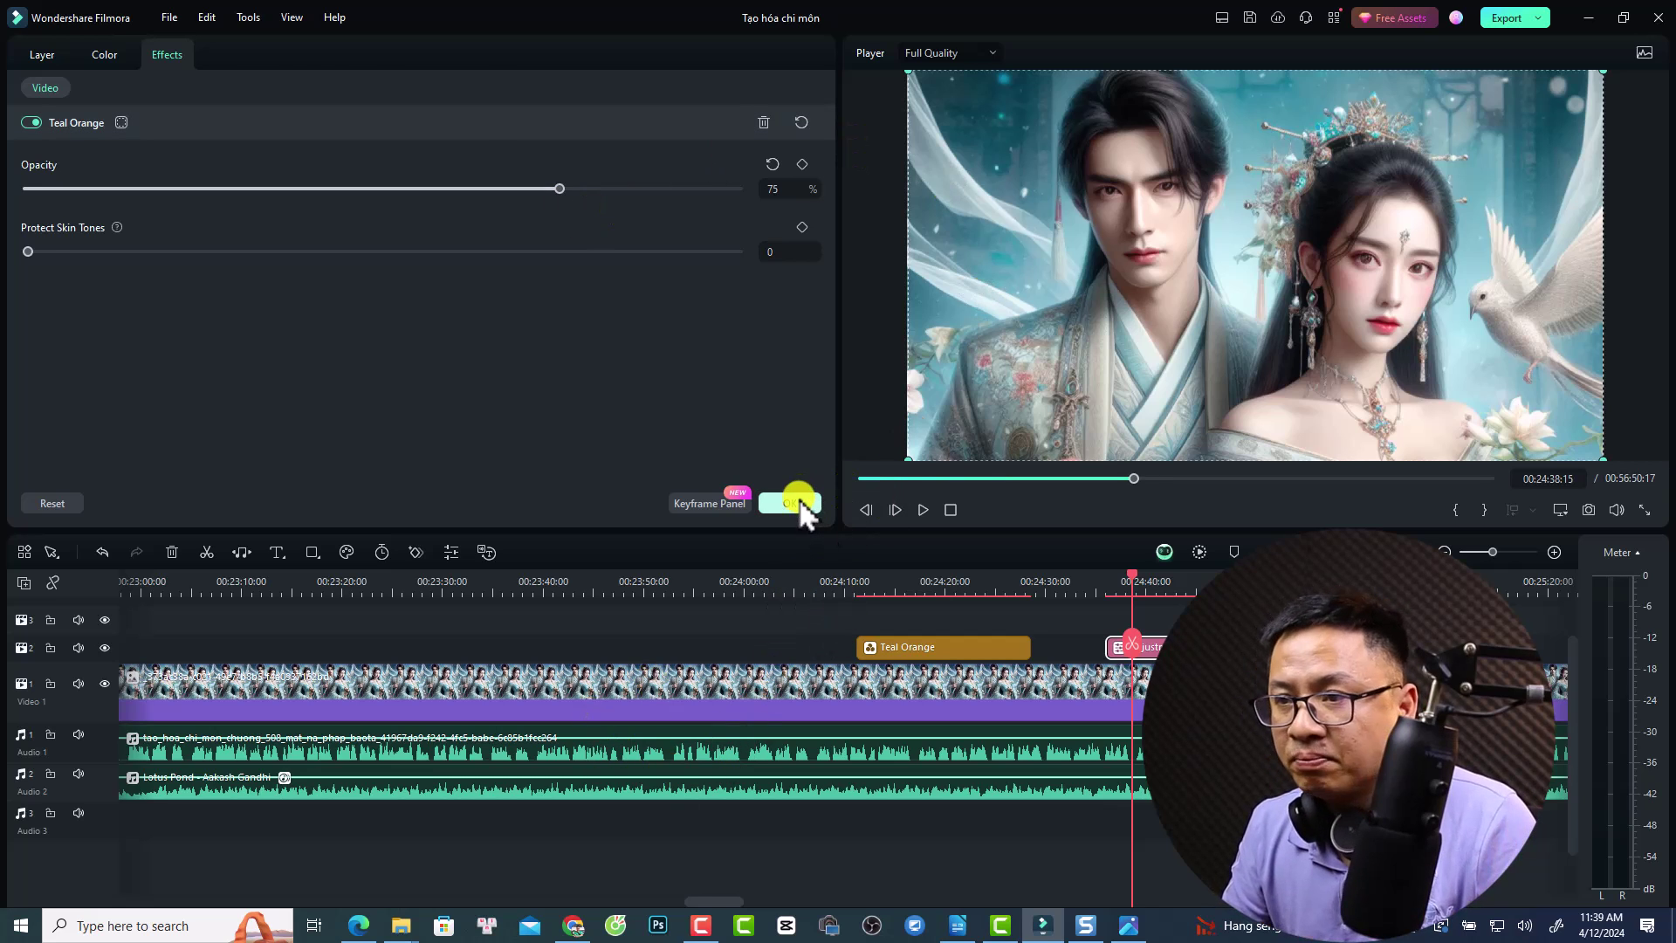
- Fit the whole timeline in view and shift all clips about 3 minutes later to leave a gap at the start
key(shift+z)
click(348, 690)
click(150, 698)
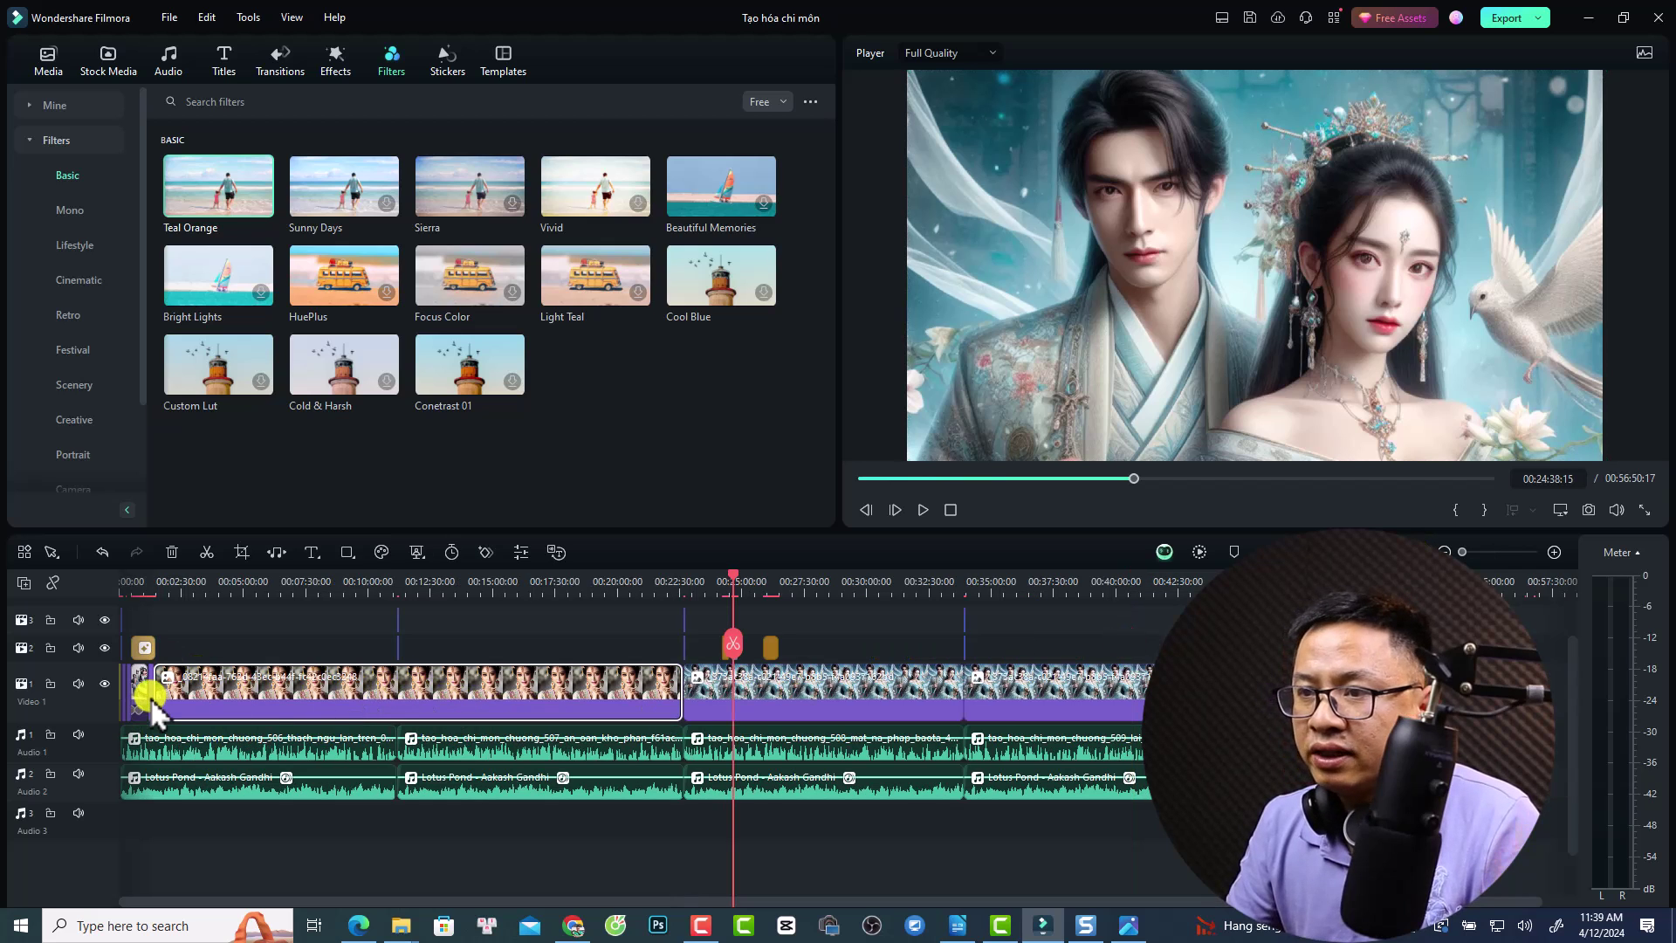
key(ctrl+a)
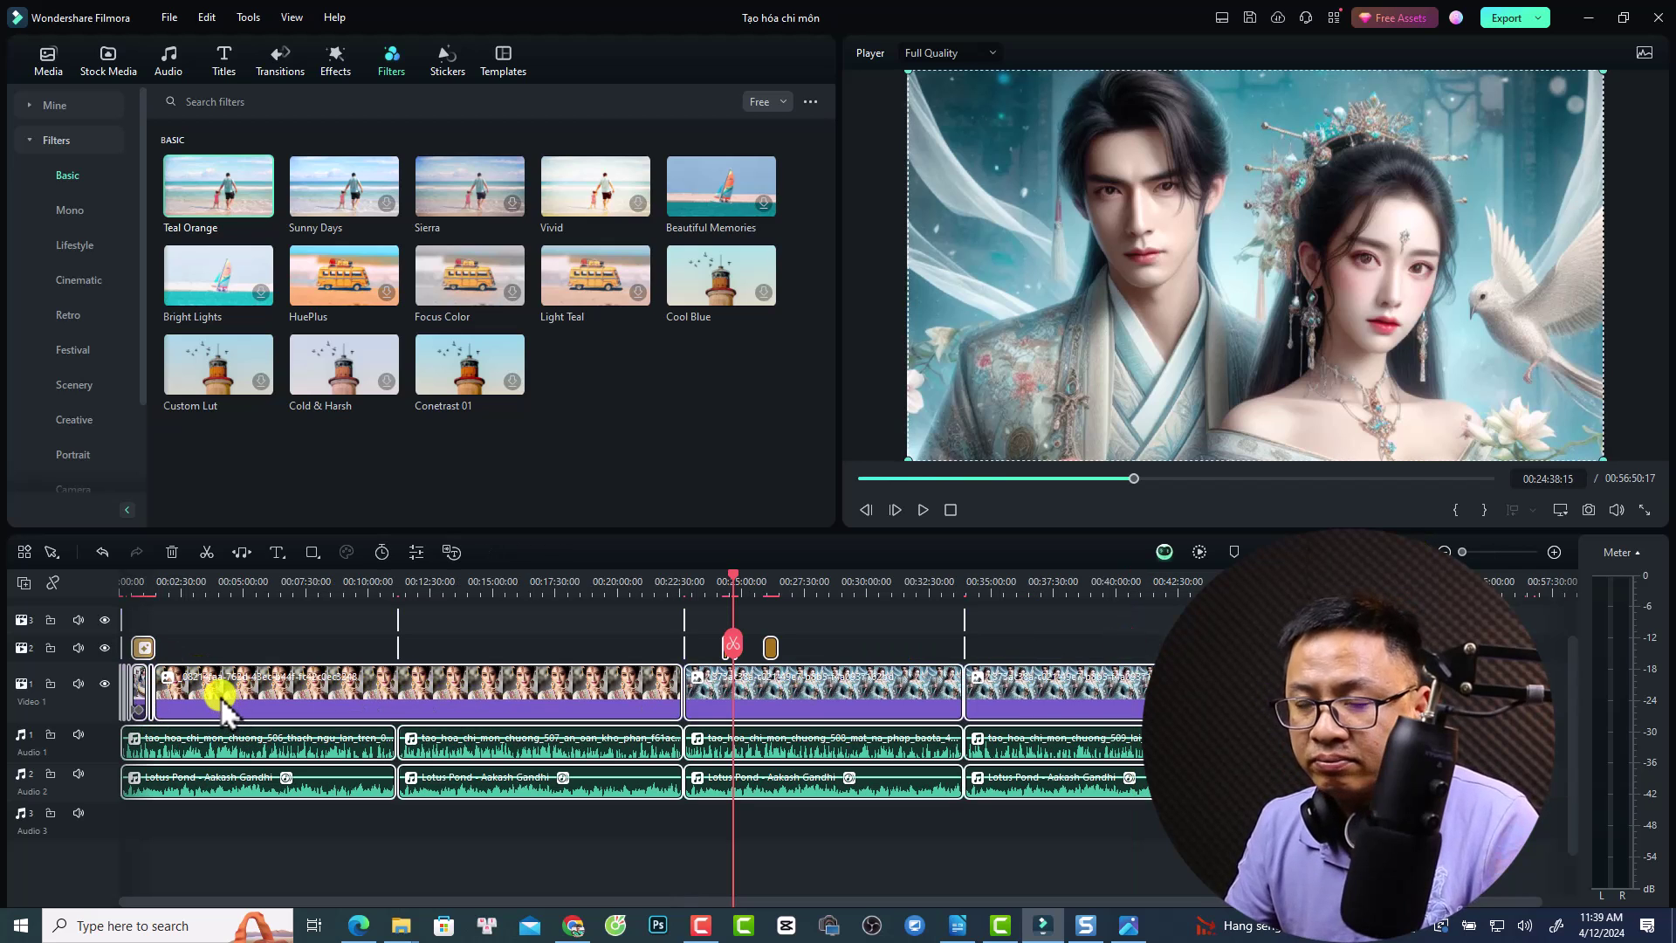
drag(216, 711, 712, 686)
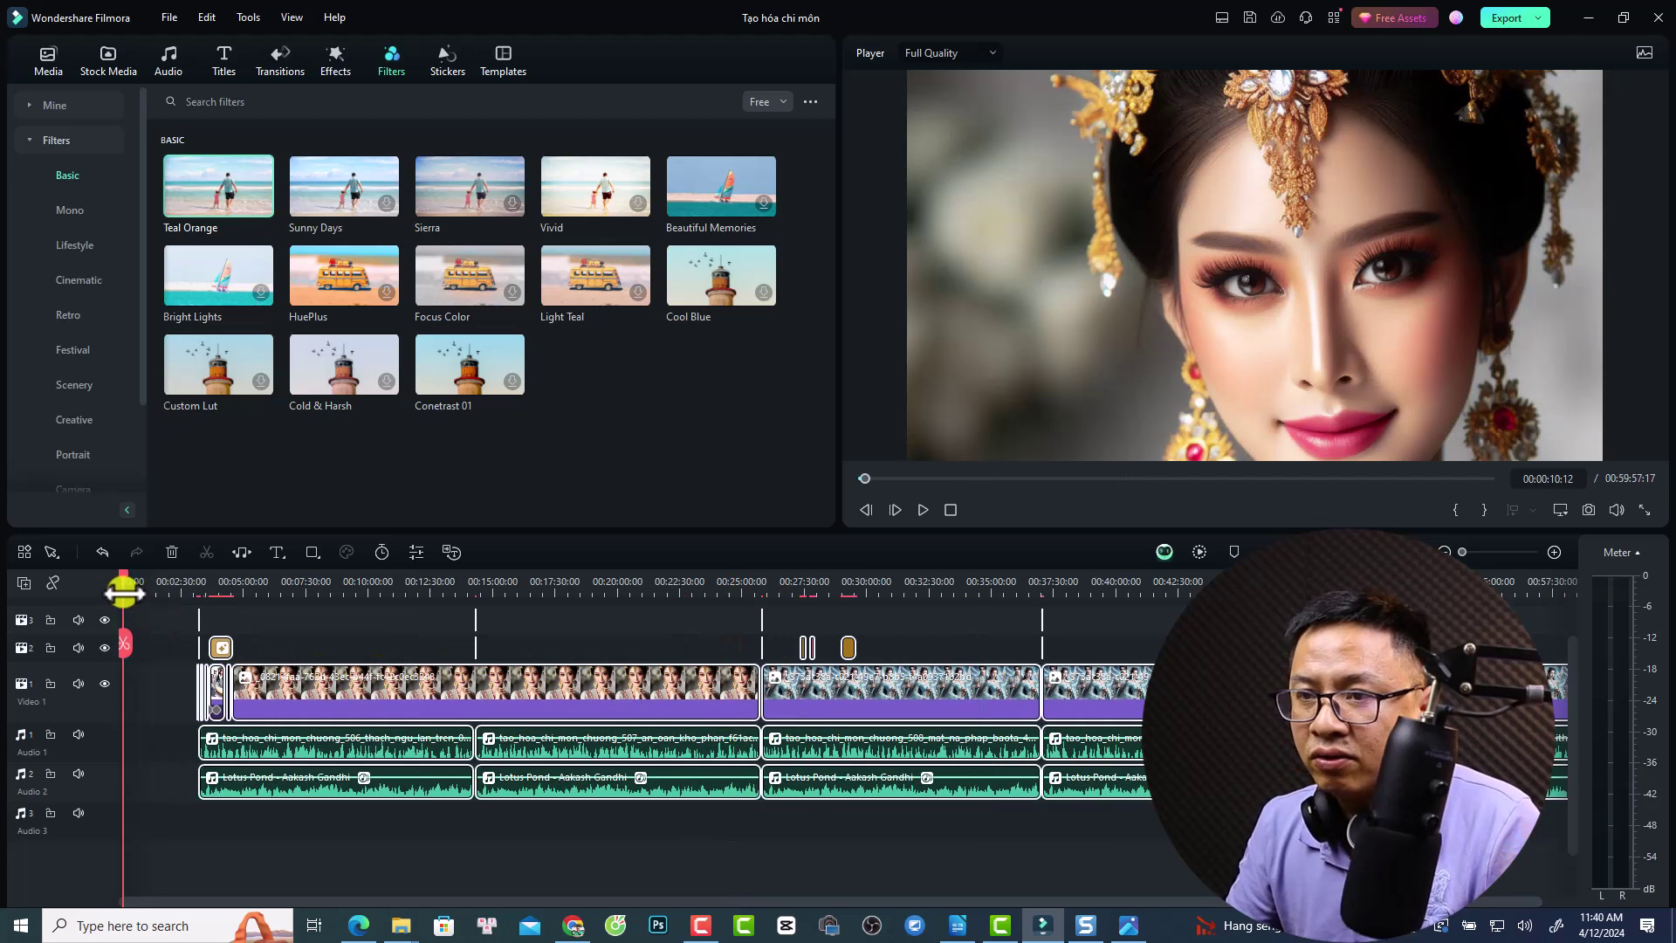
- Select the empty gap at the start of video track 1 and open the Influence Kit's Brand Transmission, Logo Reveal creator
click(124, 593)
click(137, 692)
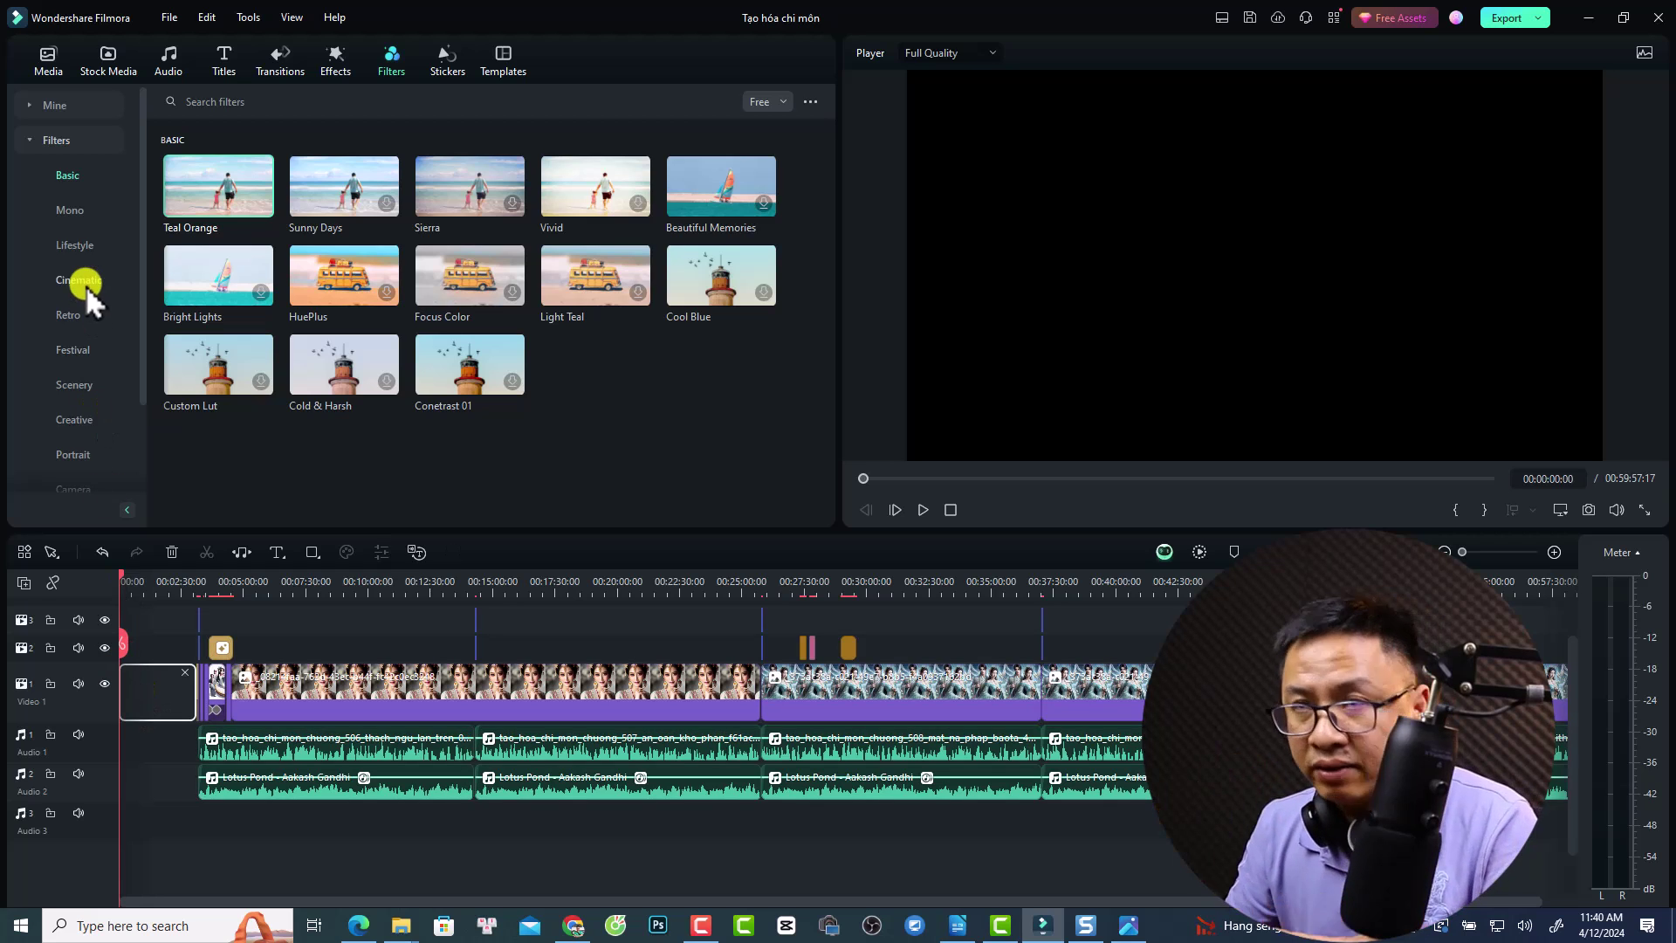
click(44, 60)
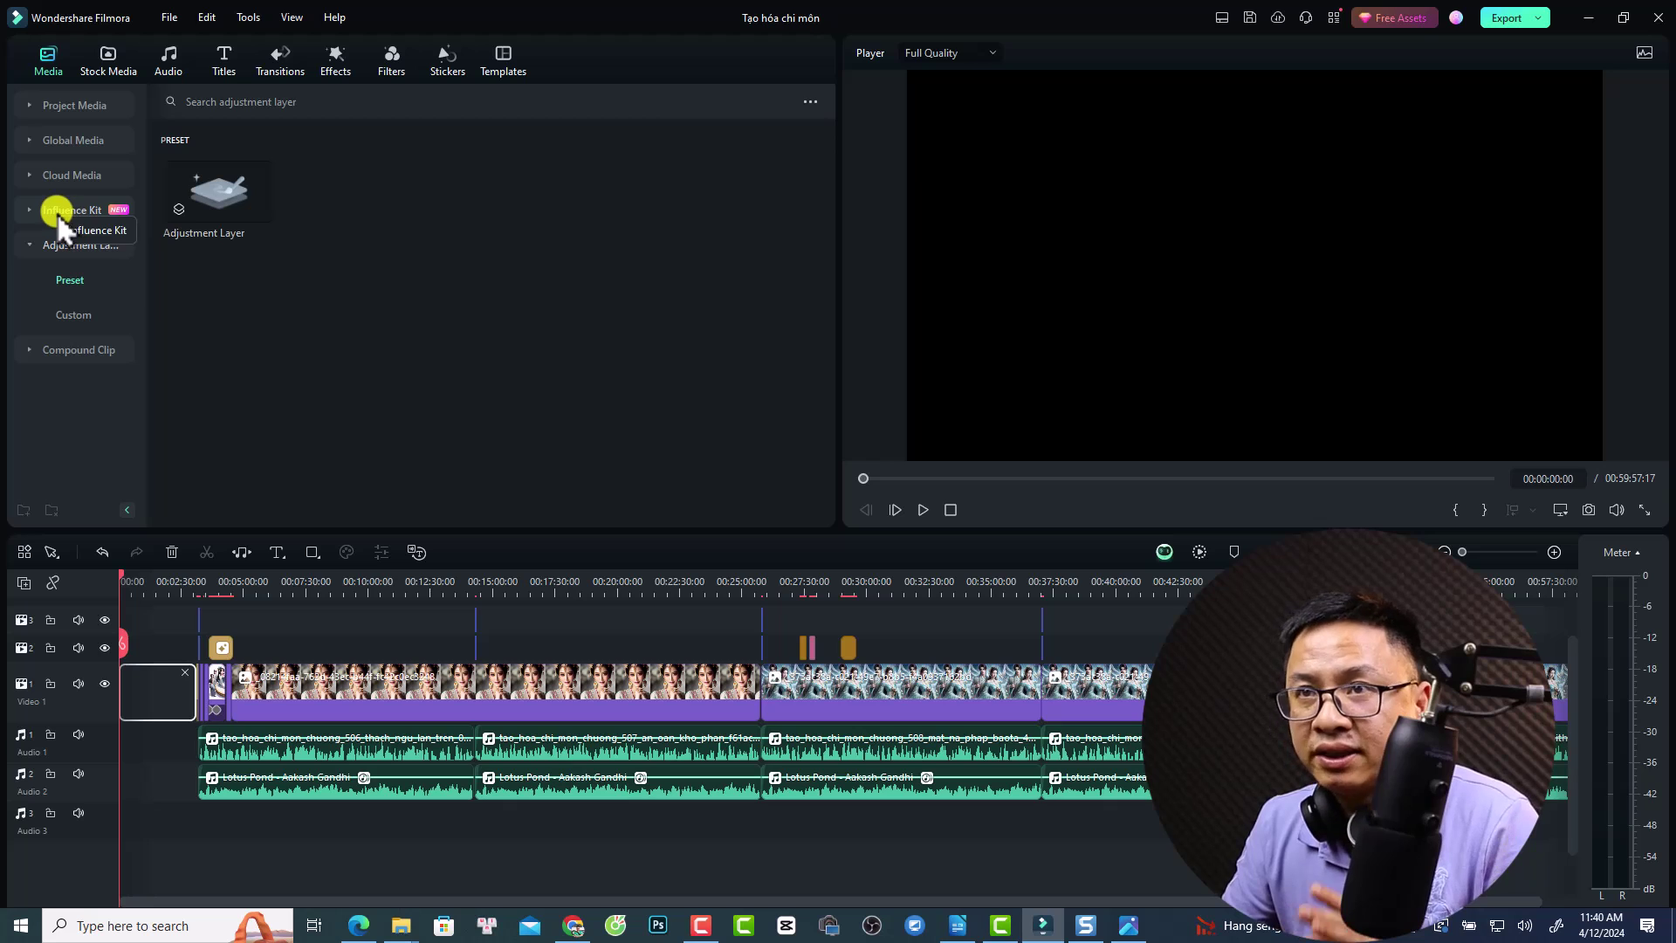
click(30, 211)
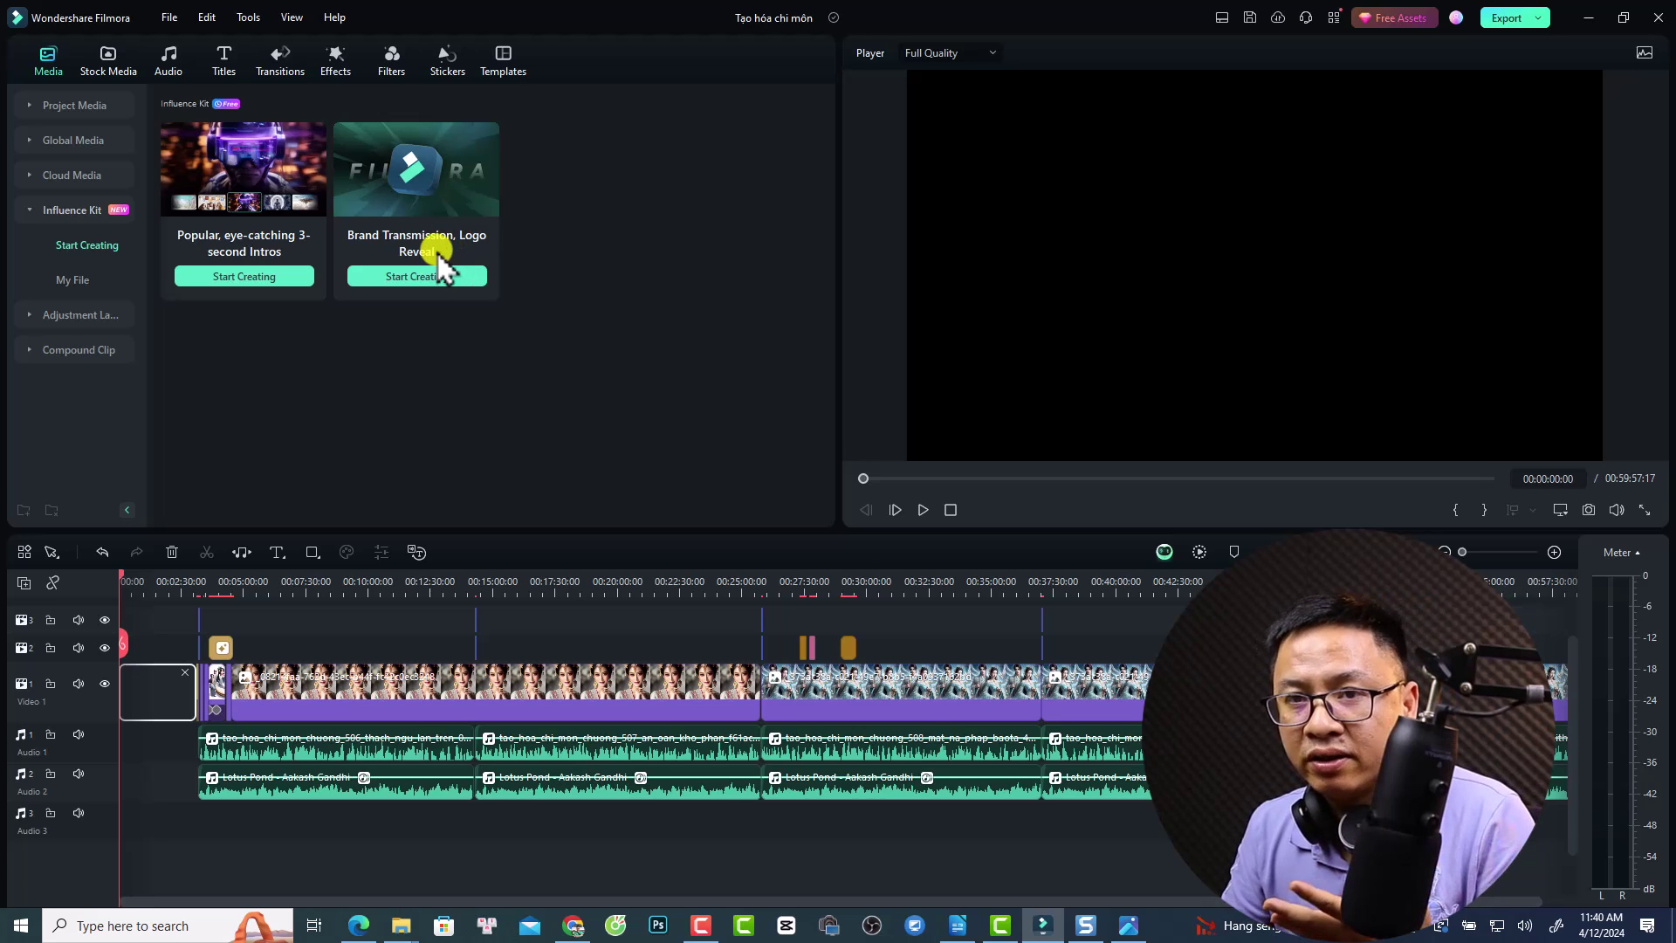
click(402, 280)
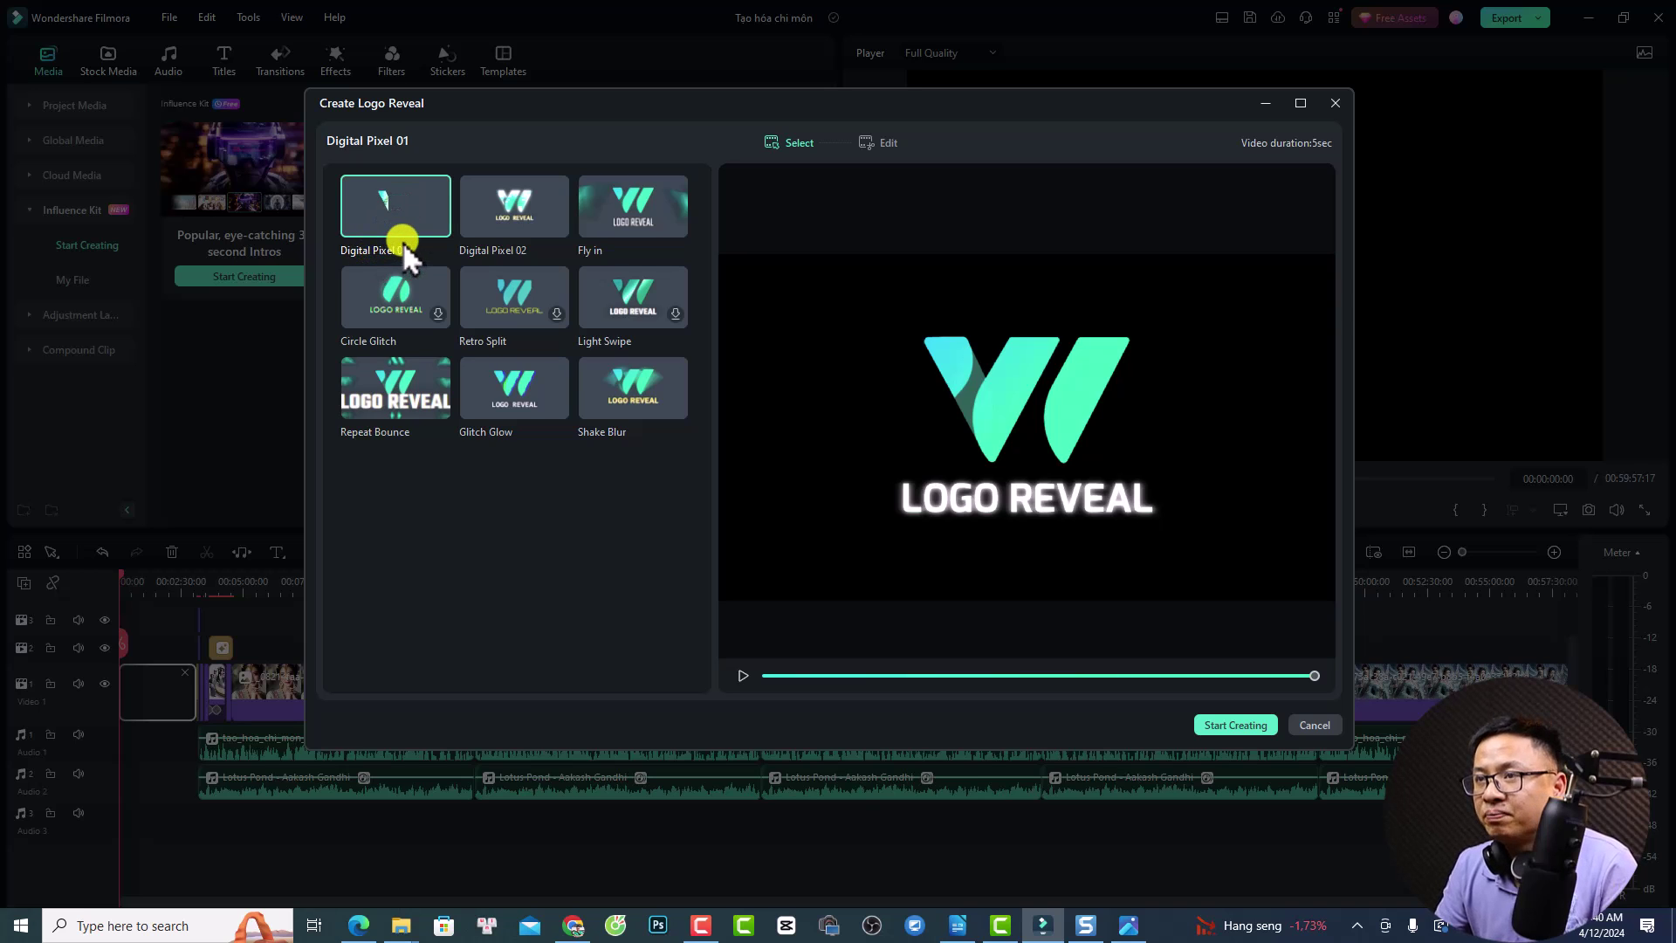
- Preview several logo reveal templates, including Digital Pixel 02, Light Swipe and Circle Glitch, and choose Fly in
click(502, 223)
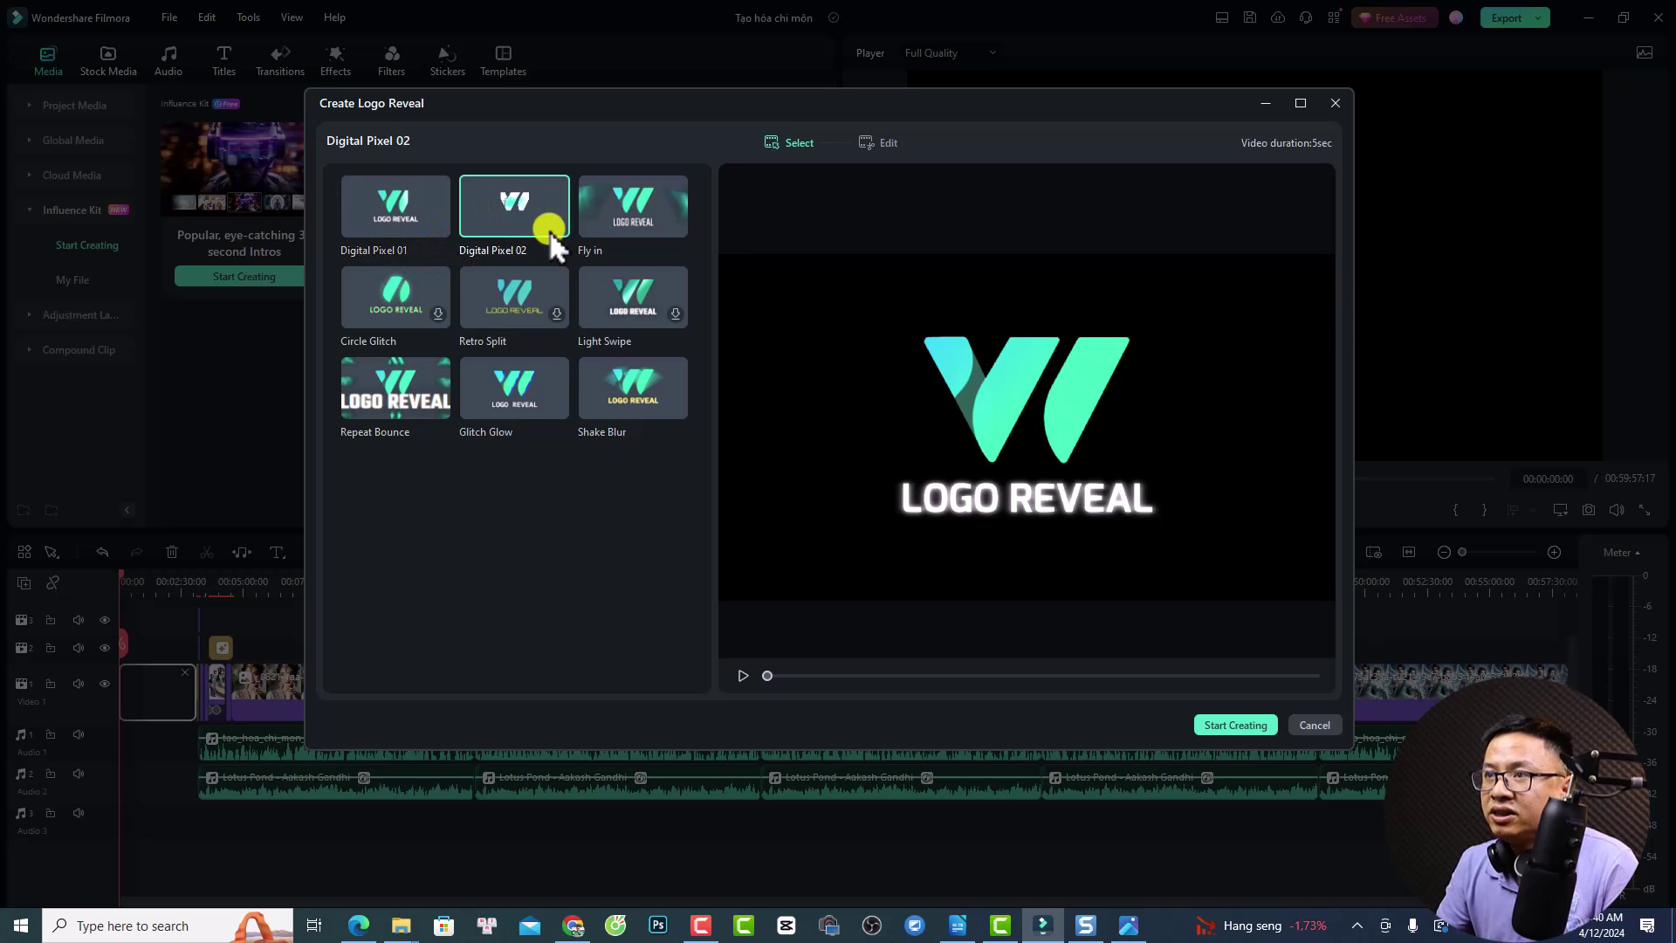
click(636, 226)
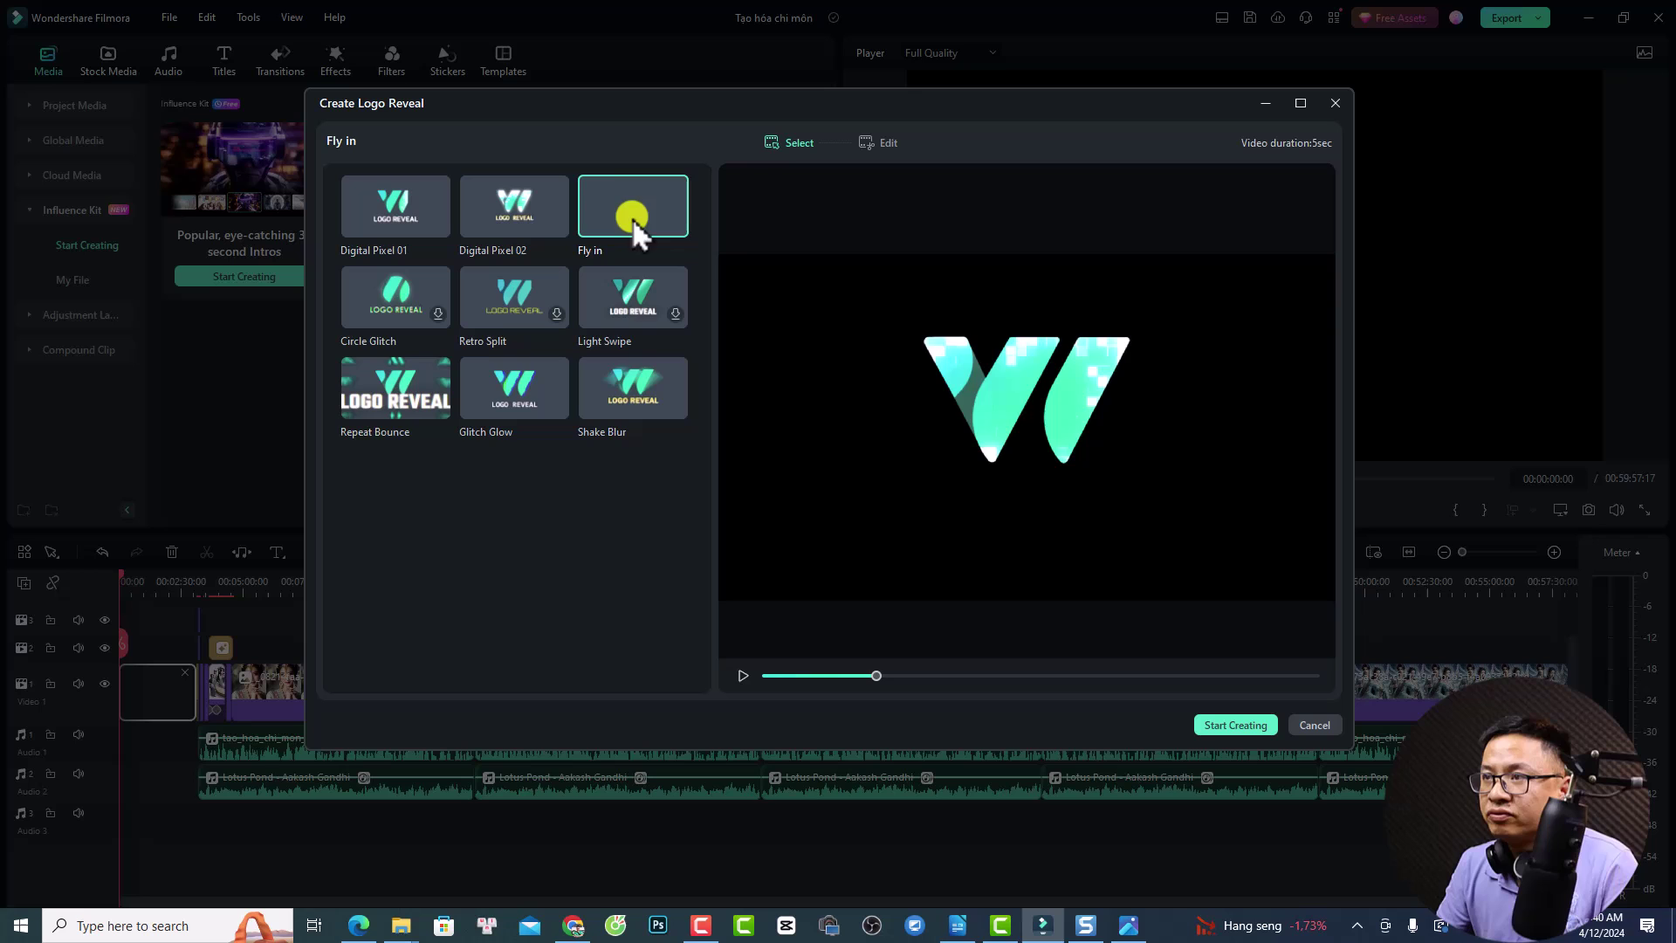
click(624, 313)
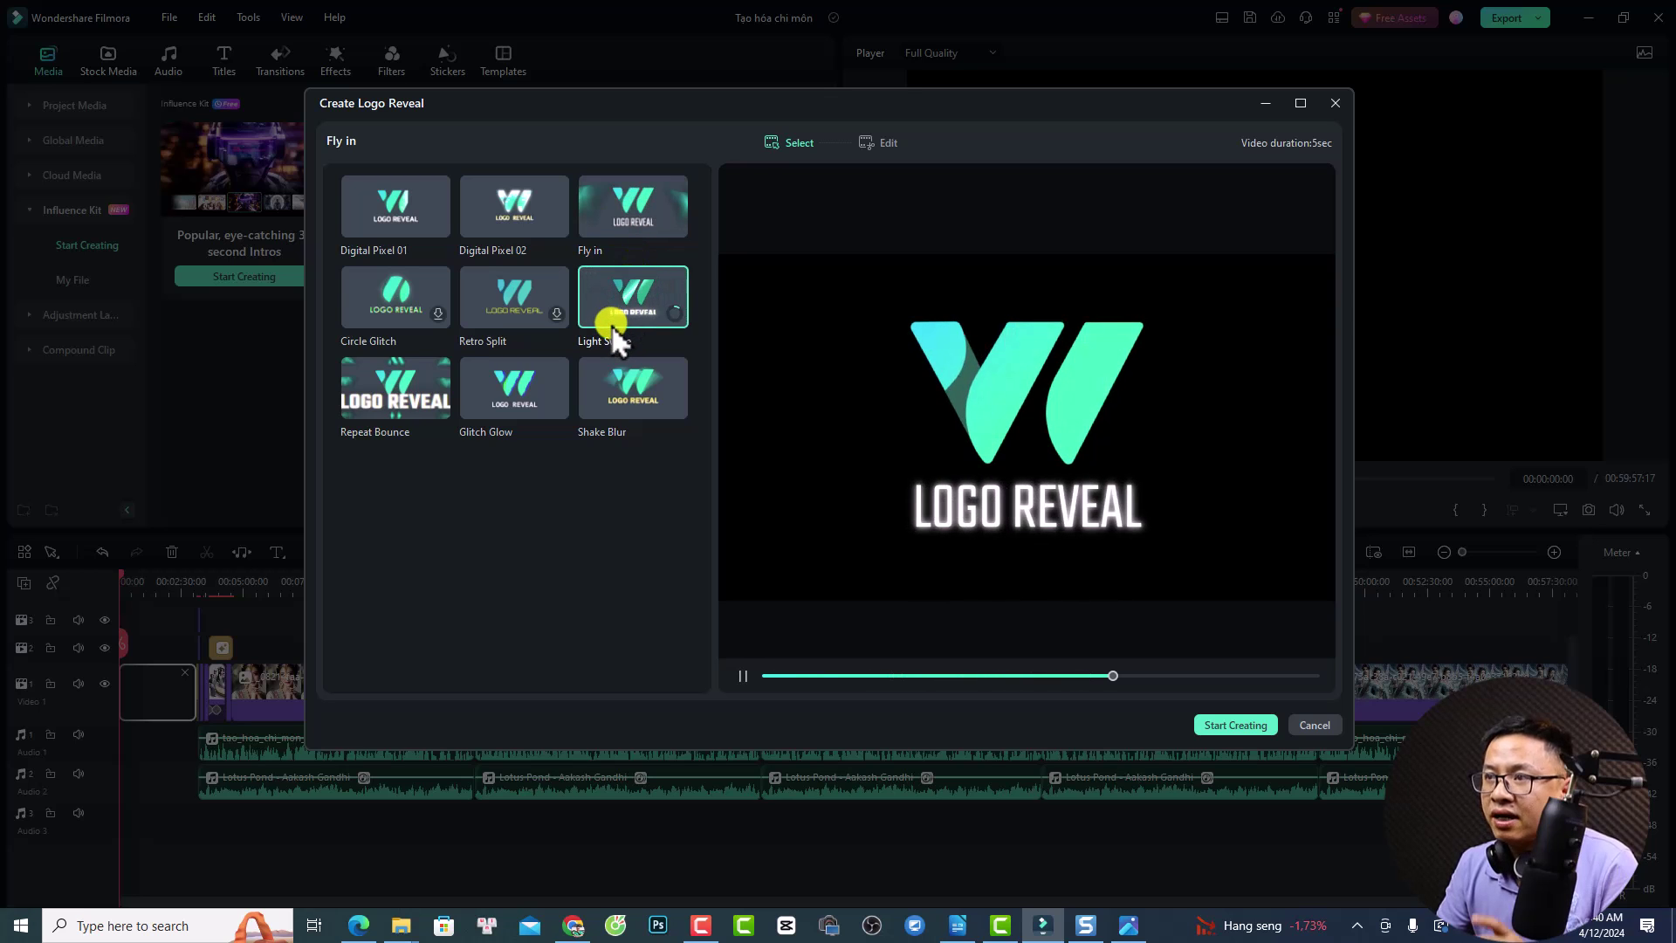
click(495, 316)
click(370, 323)
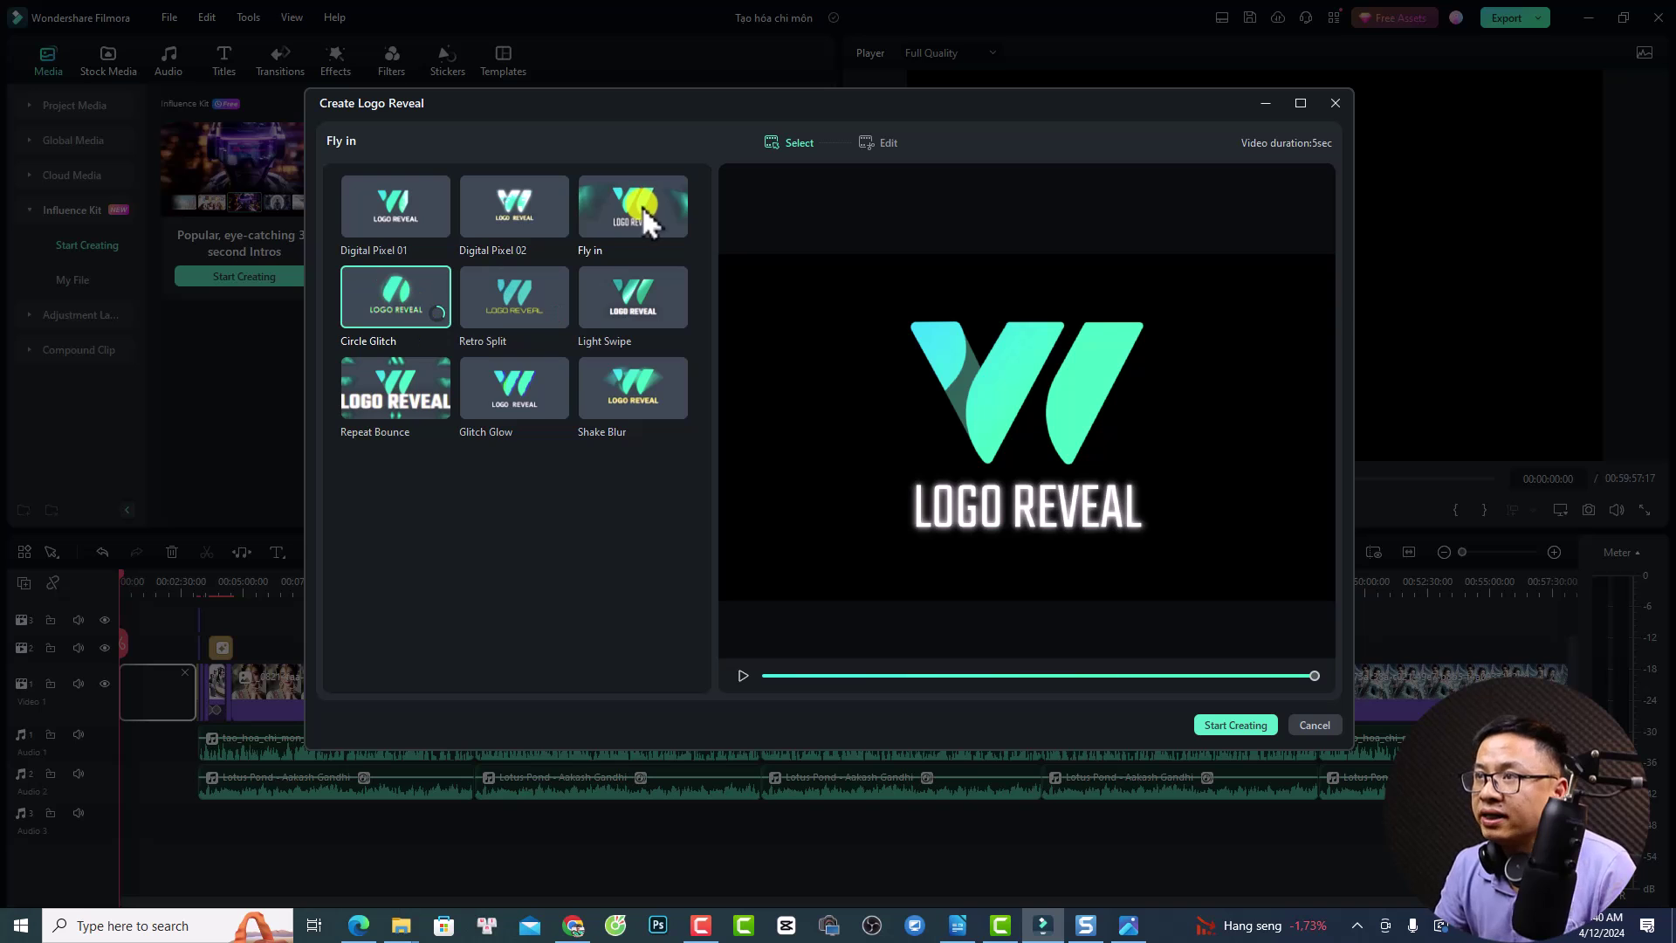
click(622, 227)
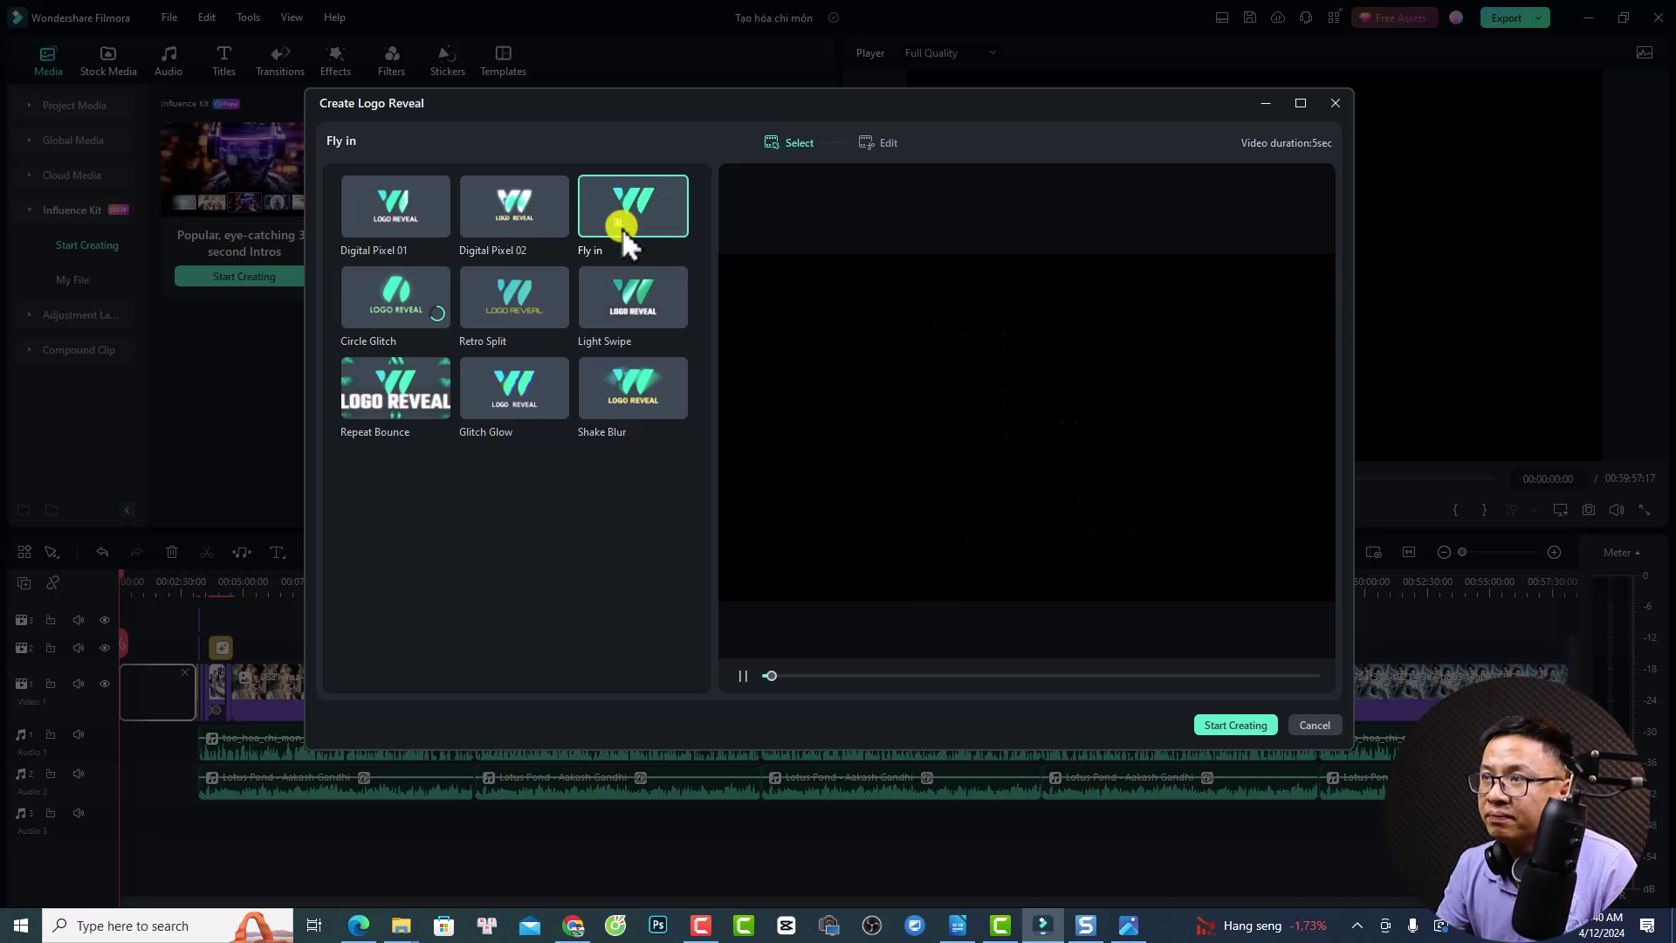
- Replace the Fly in template's LOGO REVEAL text with the presenter's full name and add ProductIcon as the logo
click(868, 140)
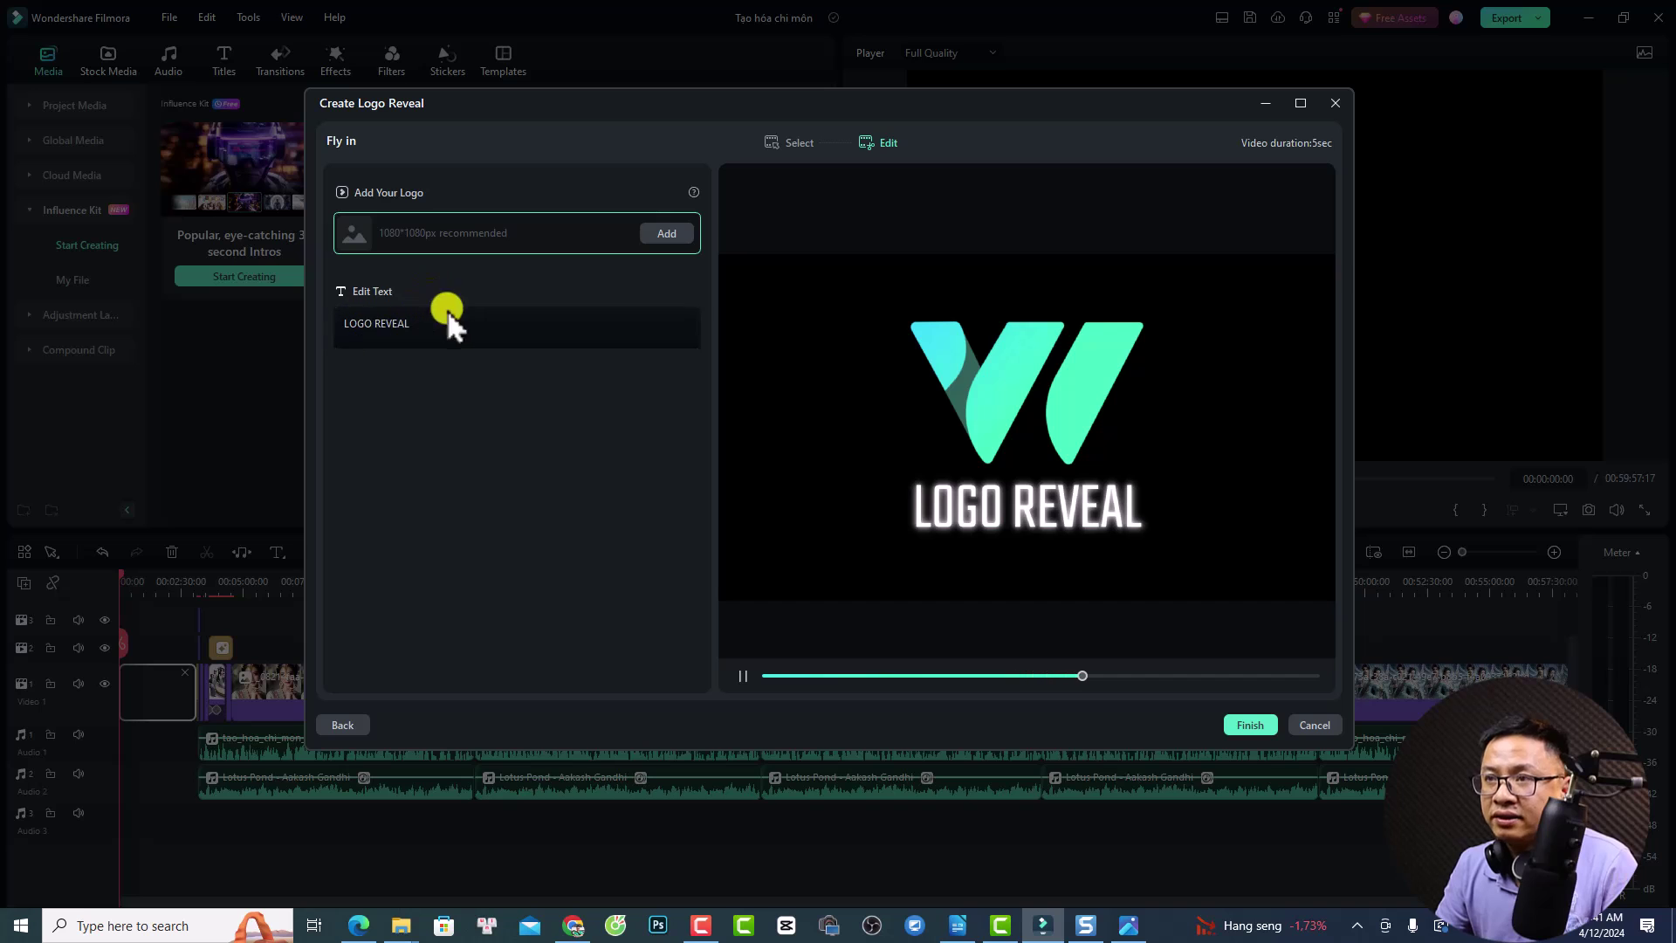
click(414, 330)
drag(414, 330, 301, 323)
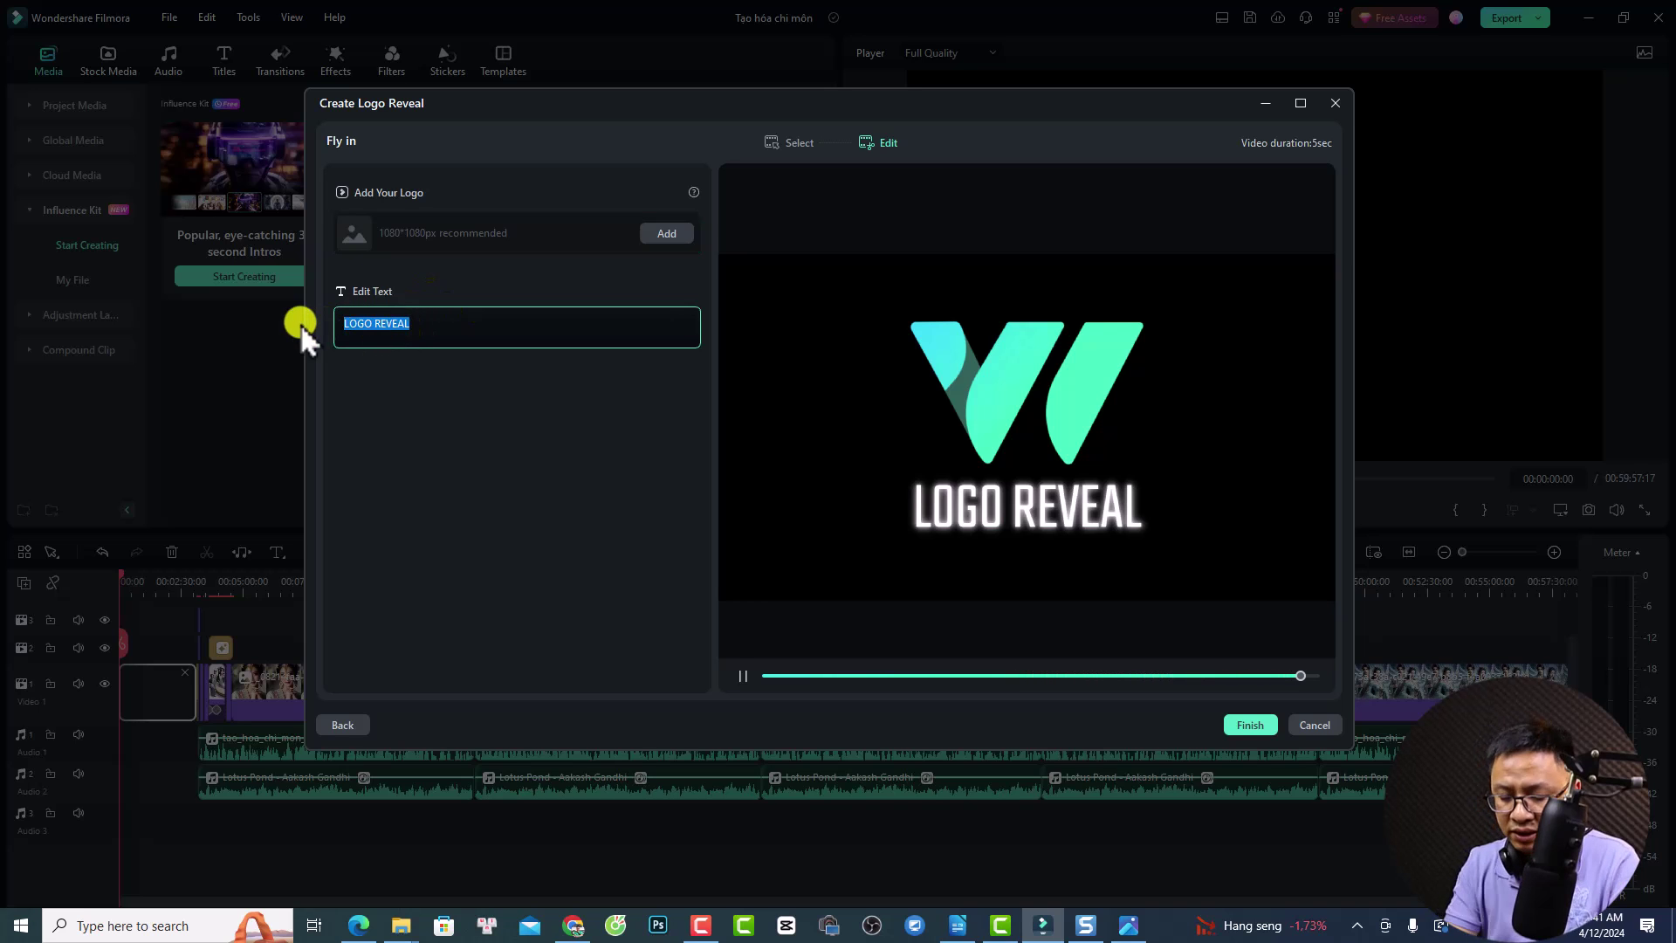
text(Jacky Nguyen)
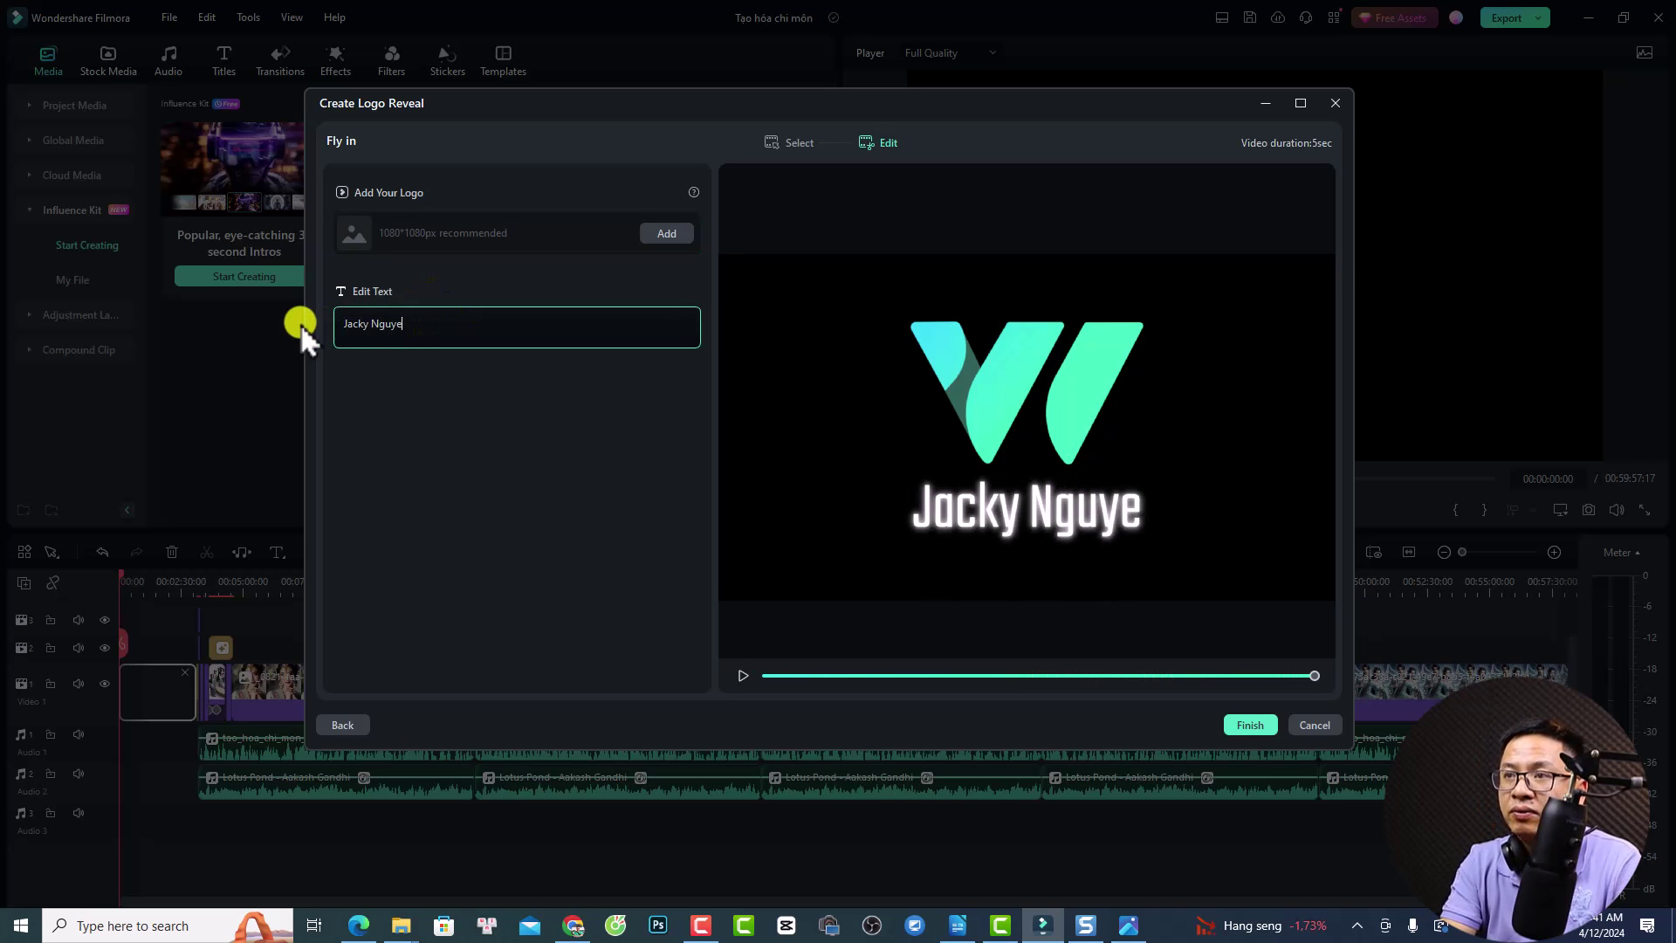
click(669, 234)
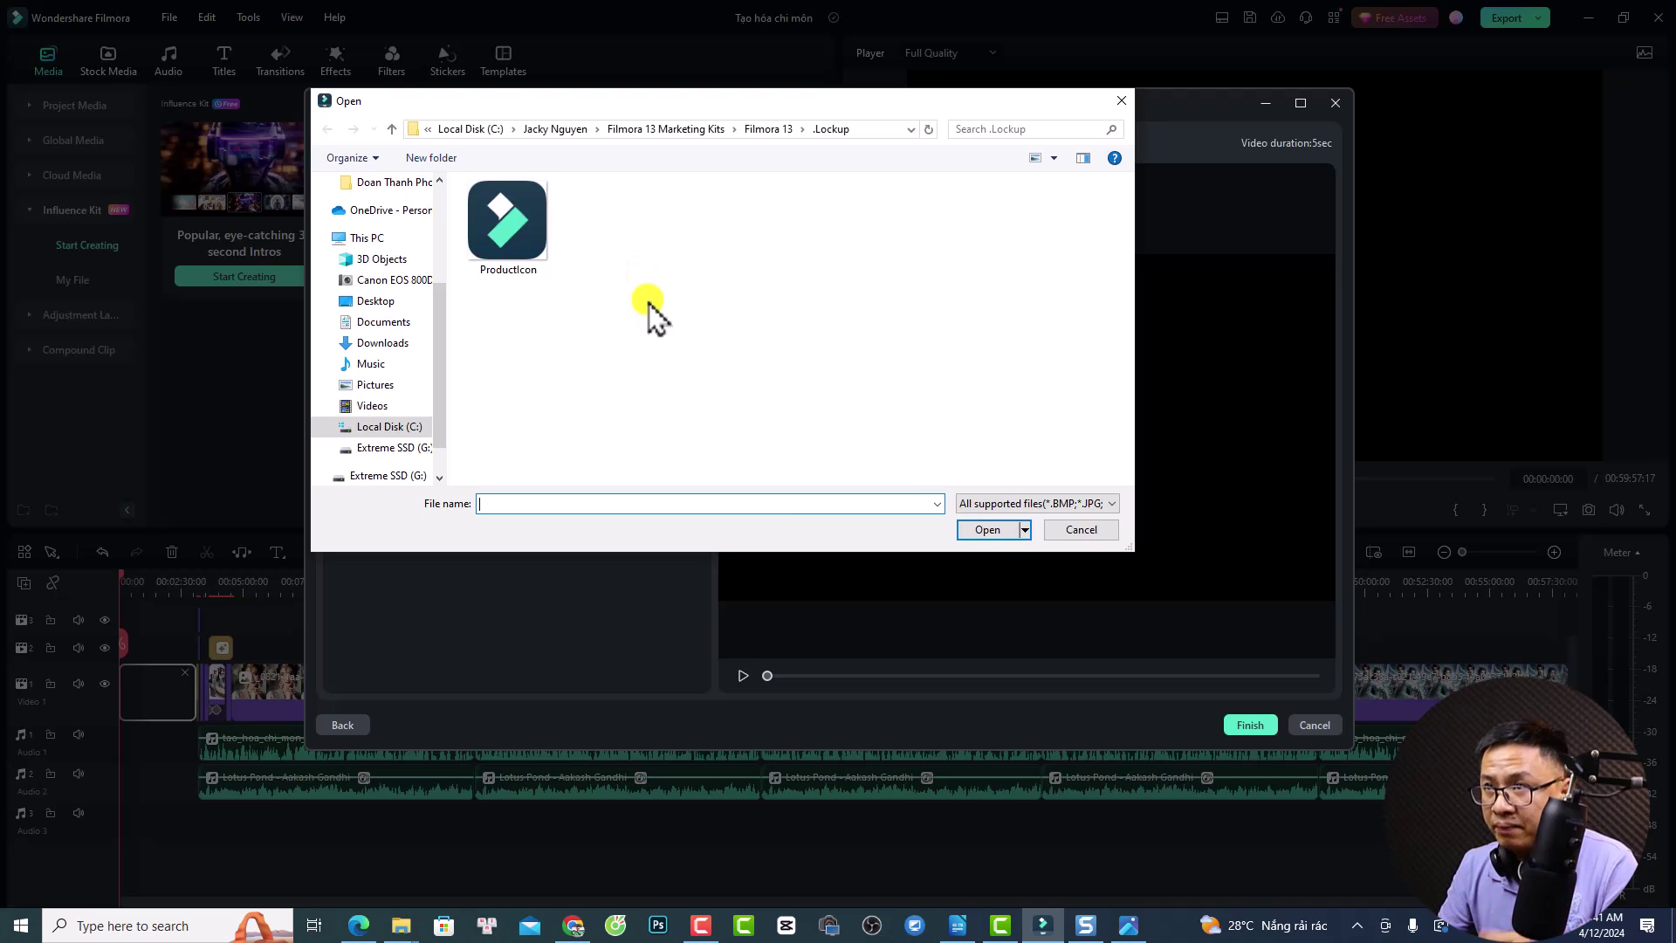
click(524, 227)
click(985, 533)
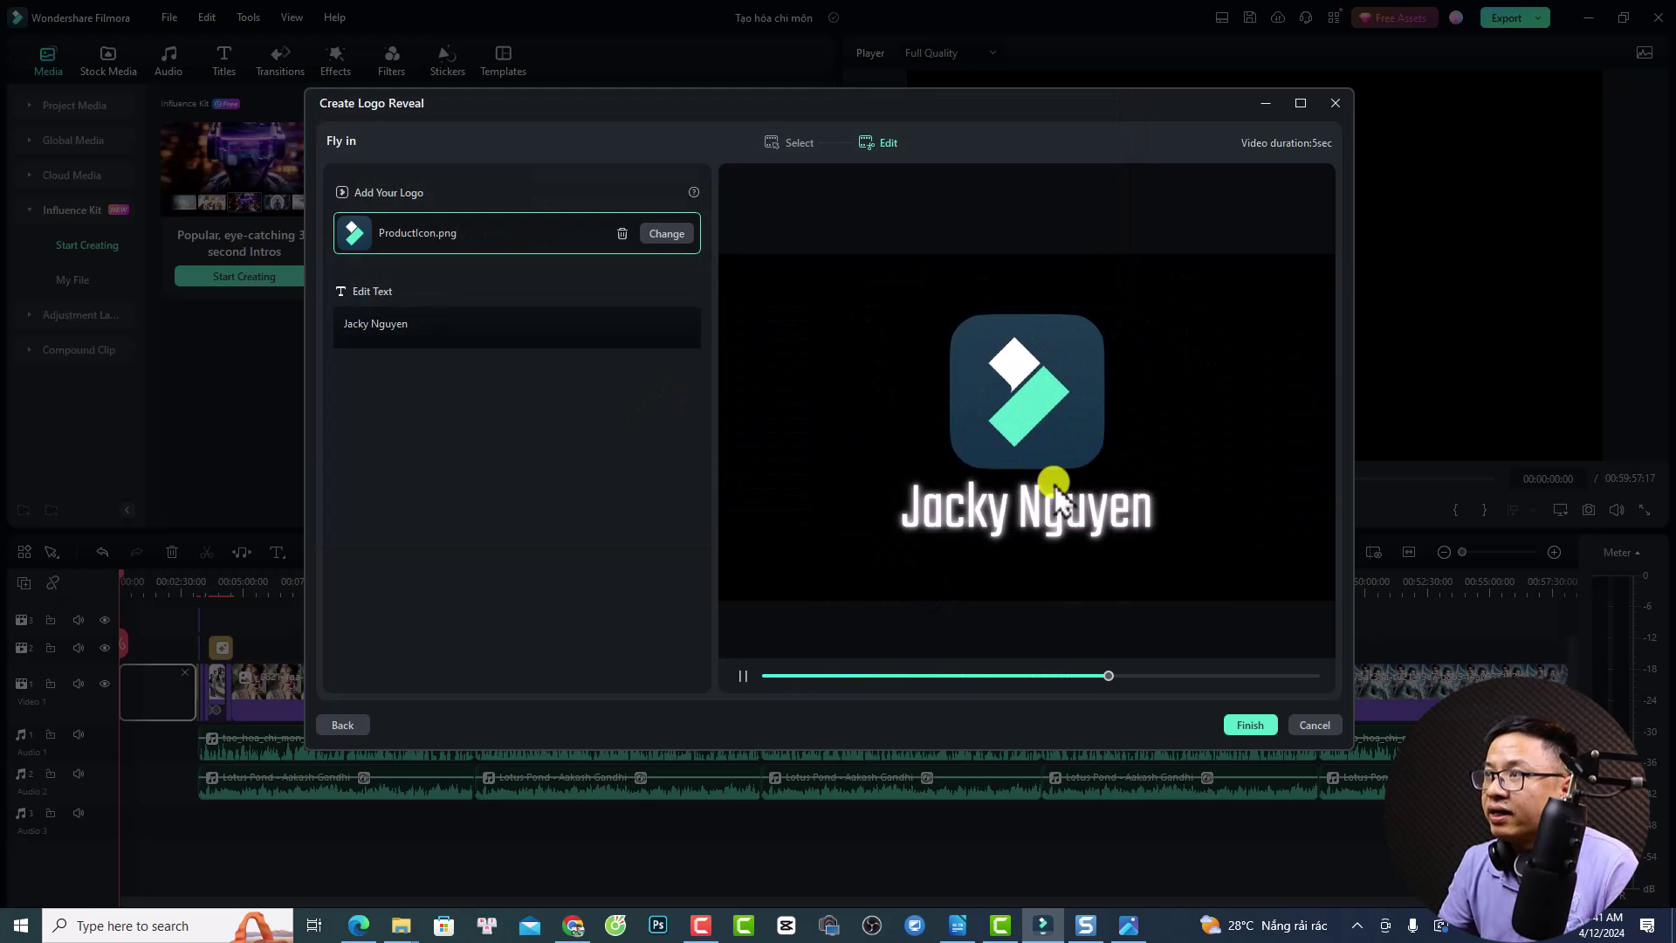
- Finish the logo reveal and play the resulting clip at the start of the timeline
click(1251, 726)
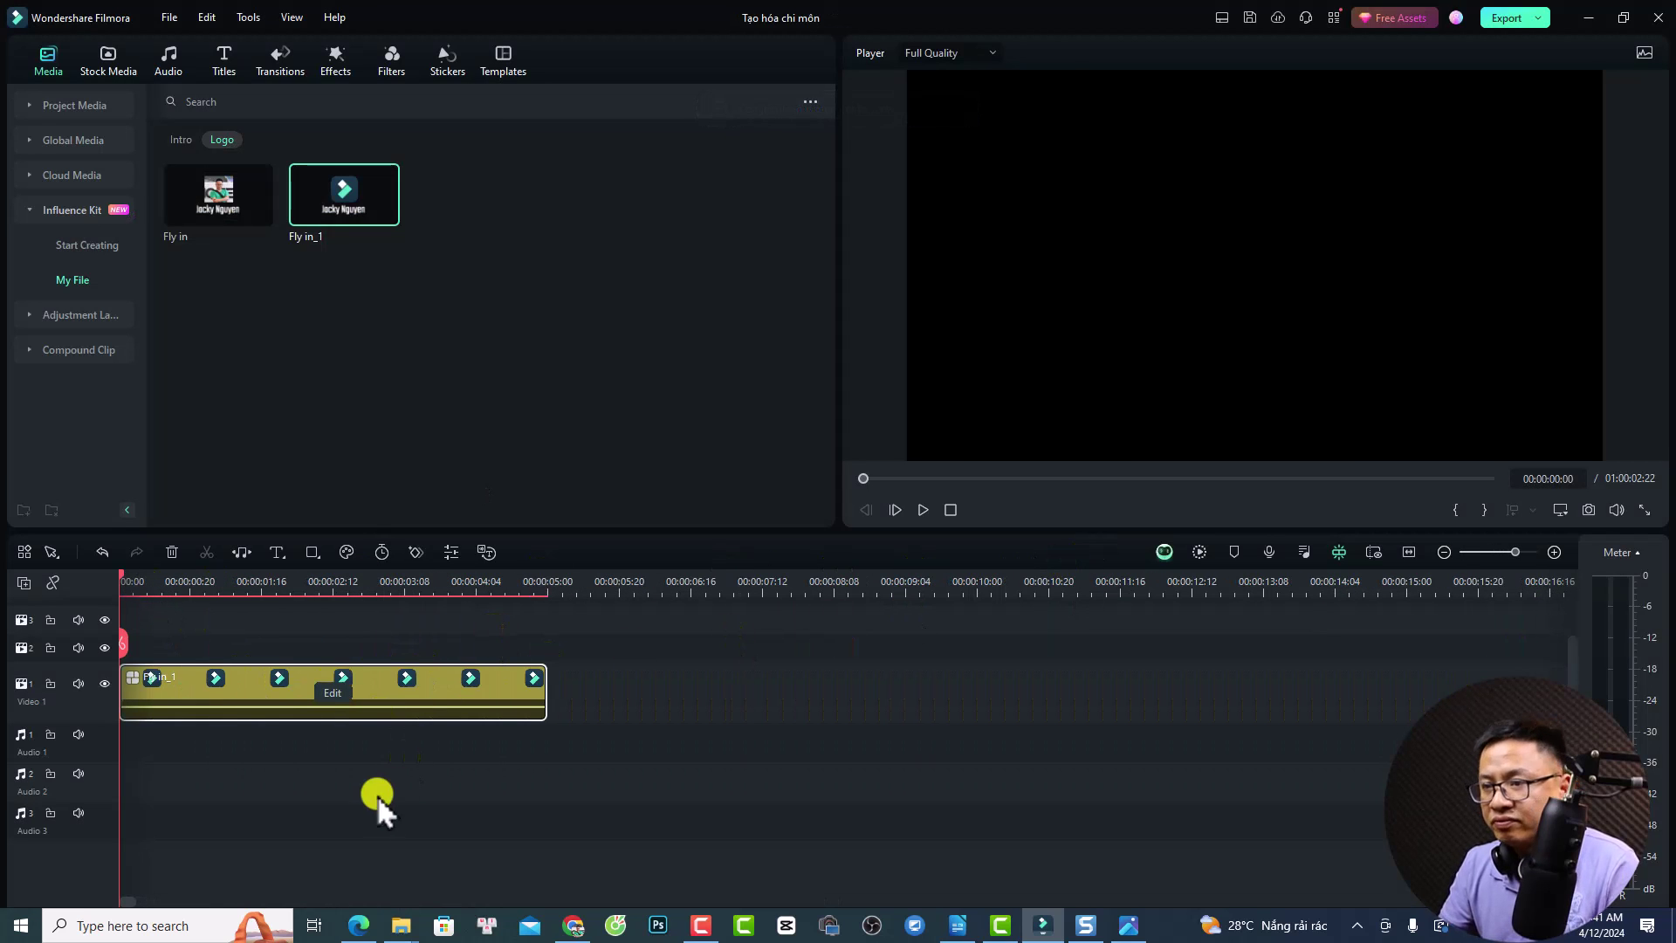
key(space)
key(space)
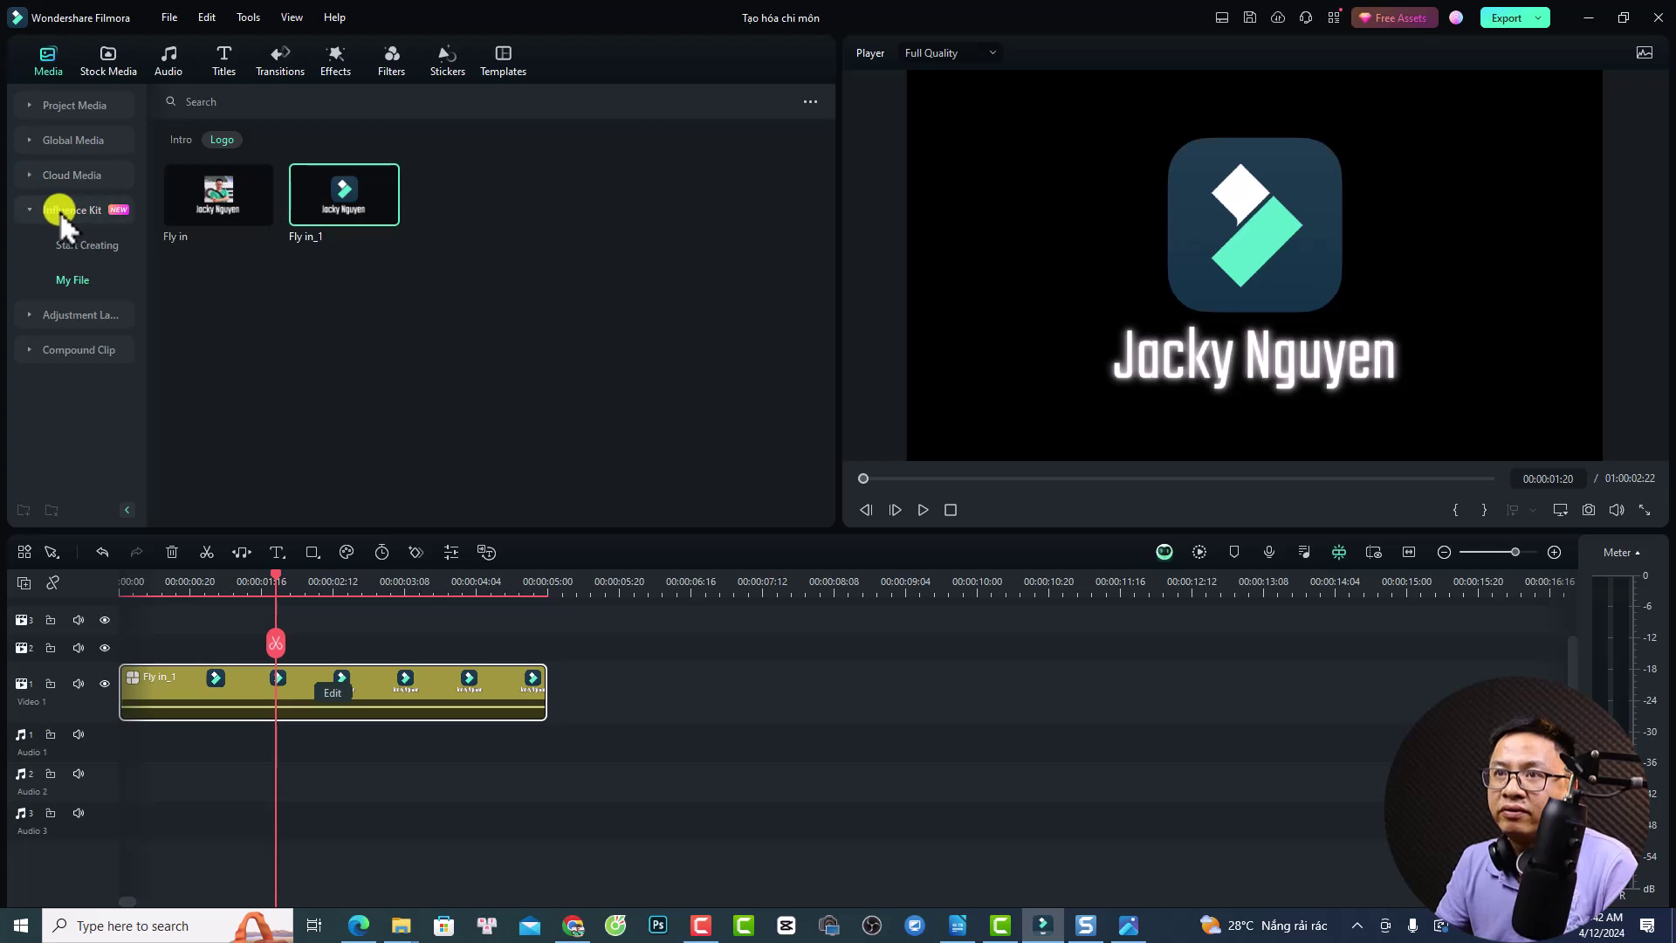
click(65, 244)
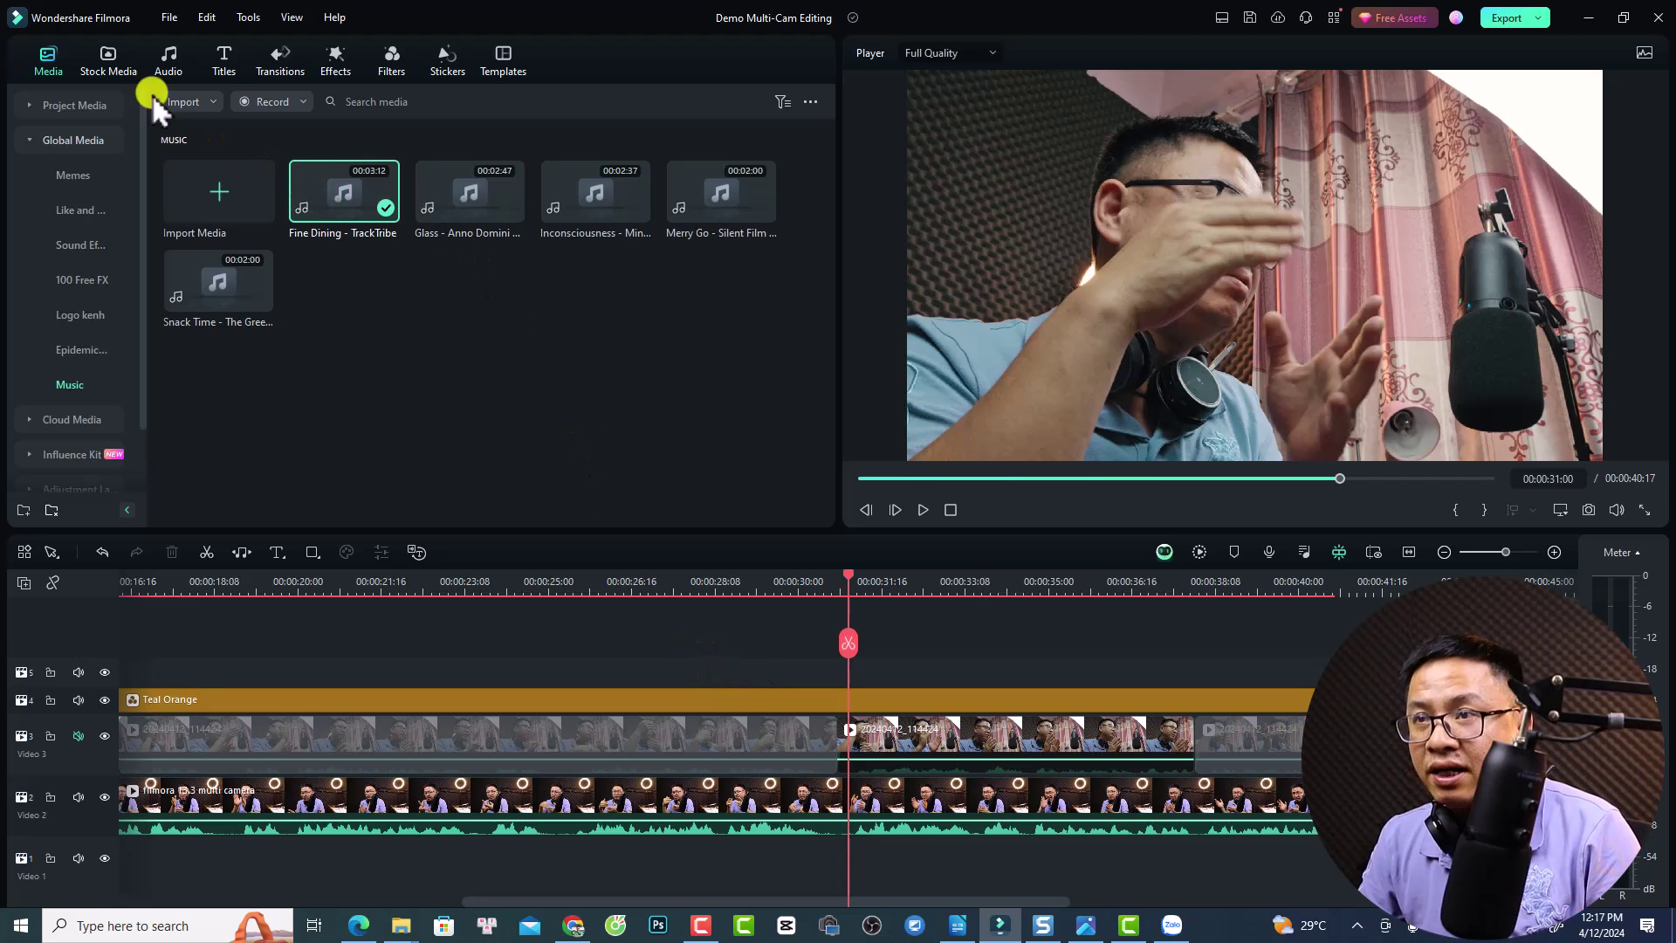
- Show the project media of Demo Multi-Cam Editing and delete all clips from its timeline
click(69, 107)
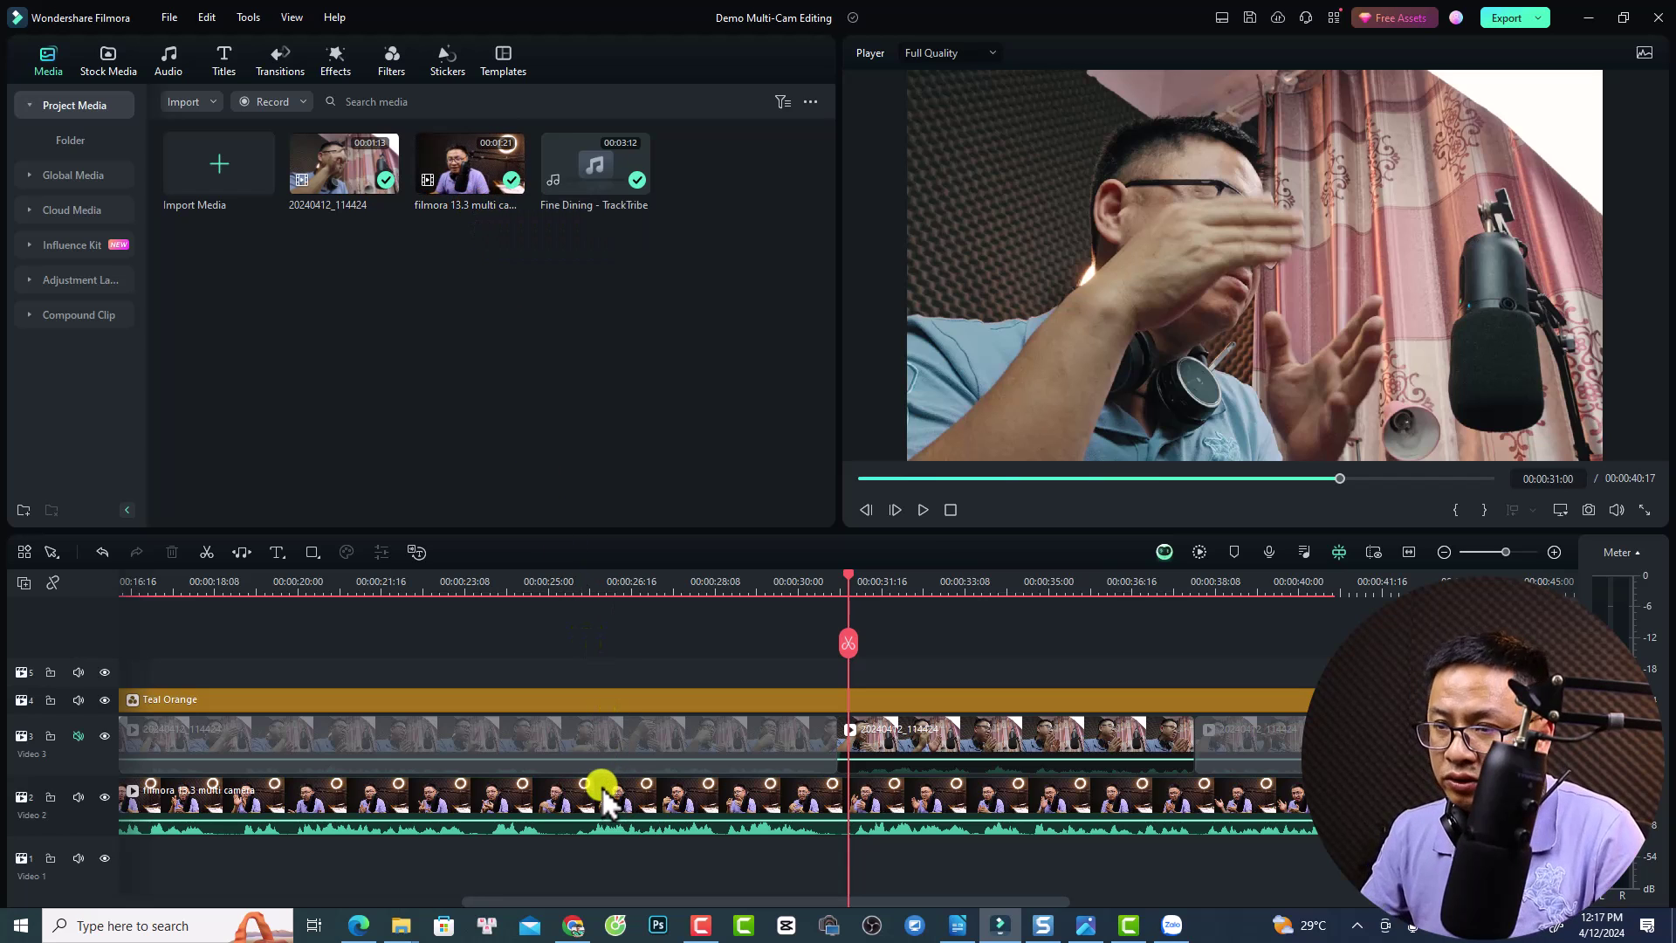
click(564, 742)
key(ctrl+a)
key(Delete)
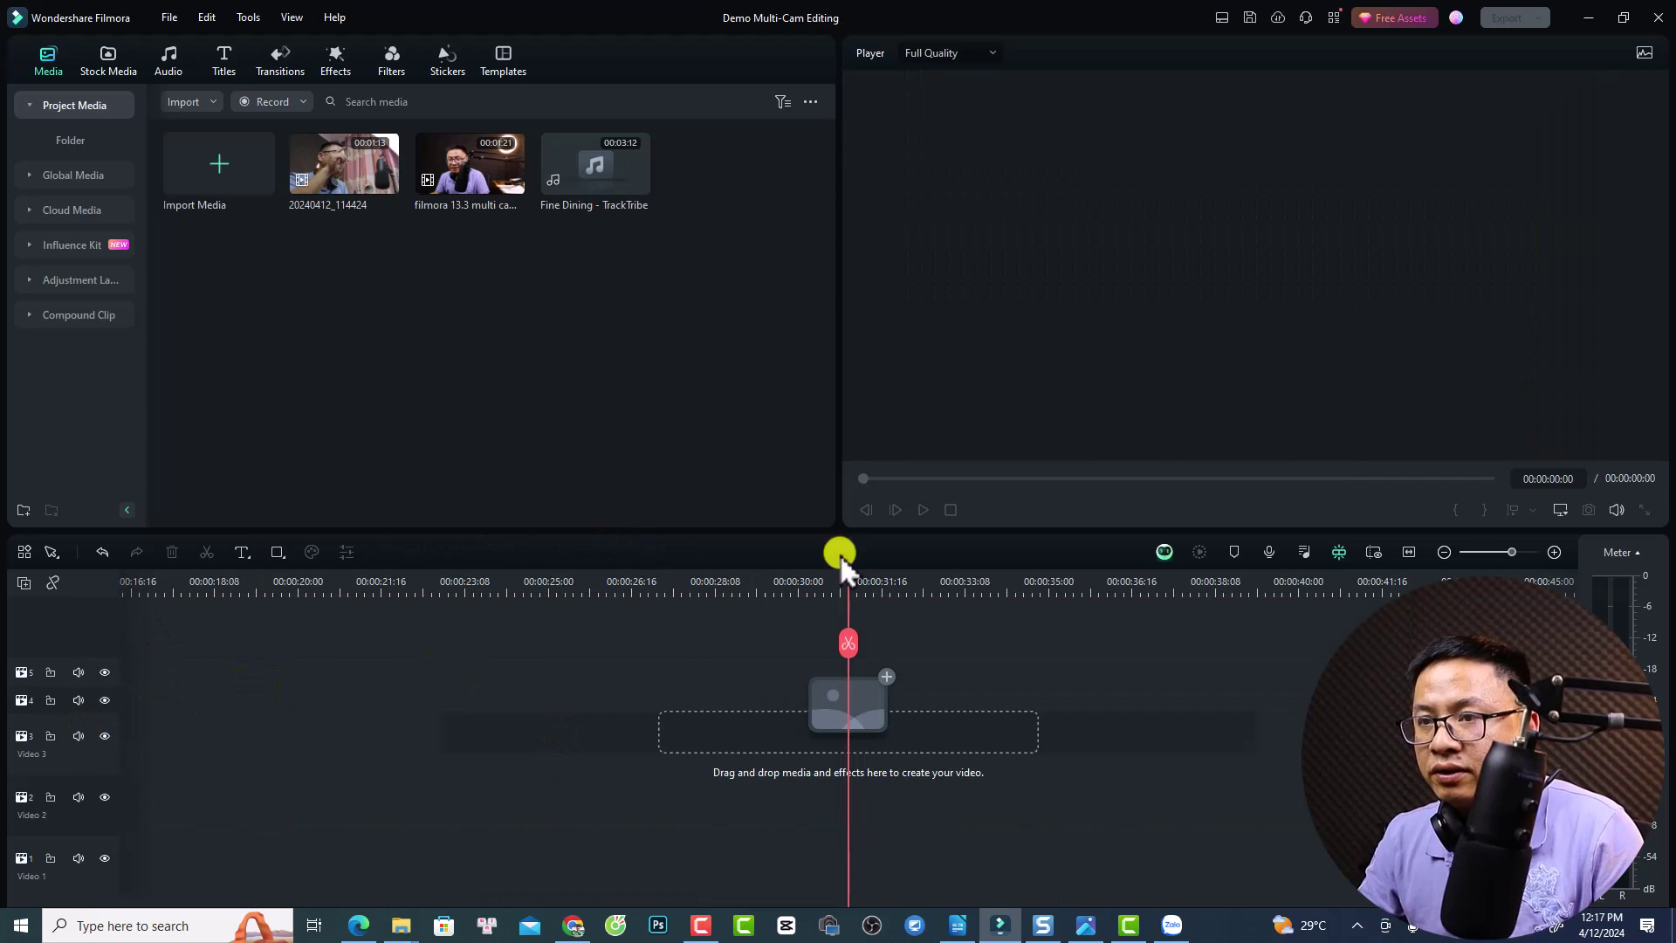
- Place 20240412_114424 on video track 3 and the filmora 13.3 multi camera clip on video track 2, both at the timeline start
click(1405, 552)
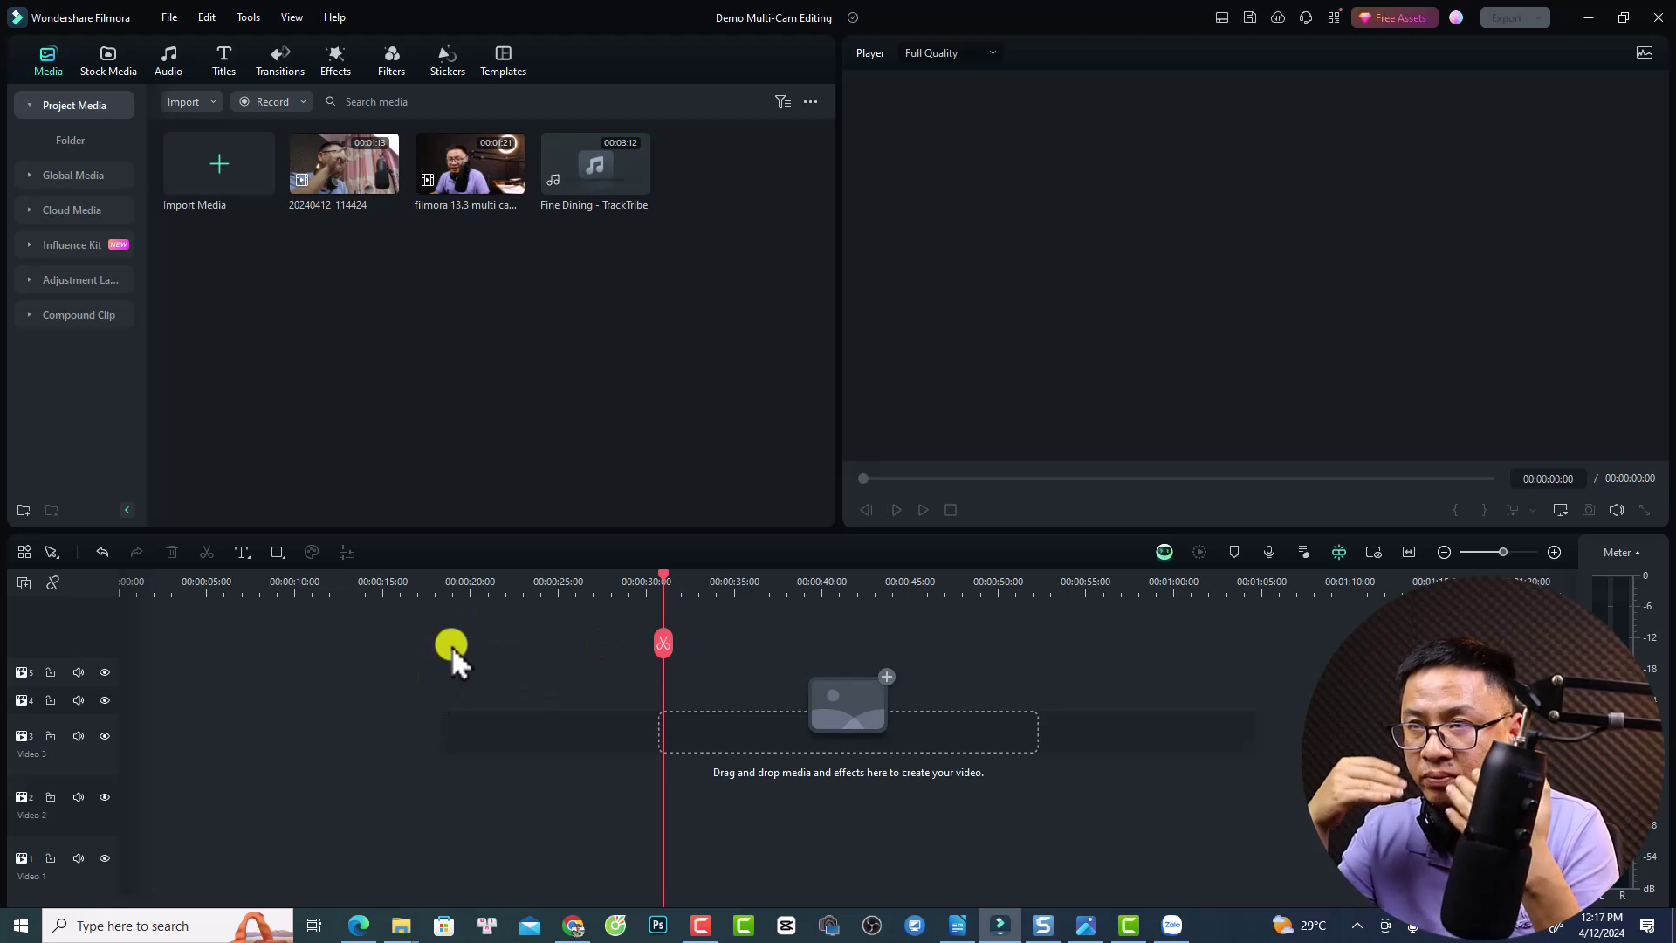
drag(475, 280, 105, 748)
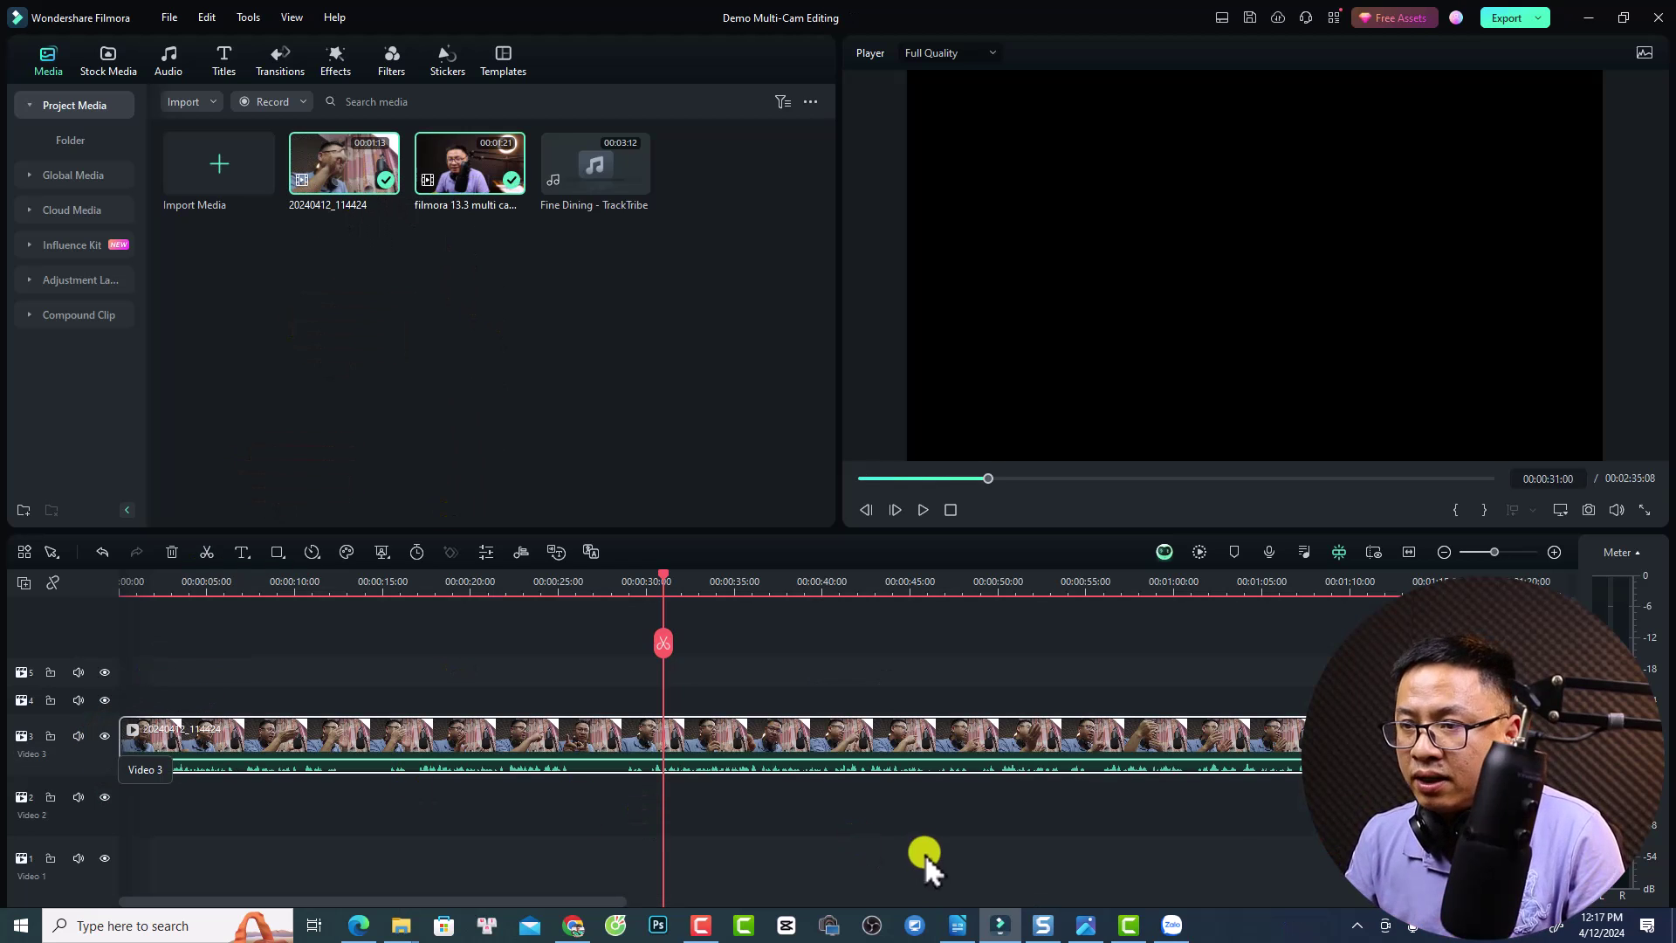
drag(1226, 737, 150, 785)
- Move the playhead to about 00:00:03:04 and detach the audio from the 20240412_114424 clip
click(166, 583)
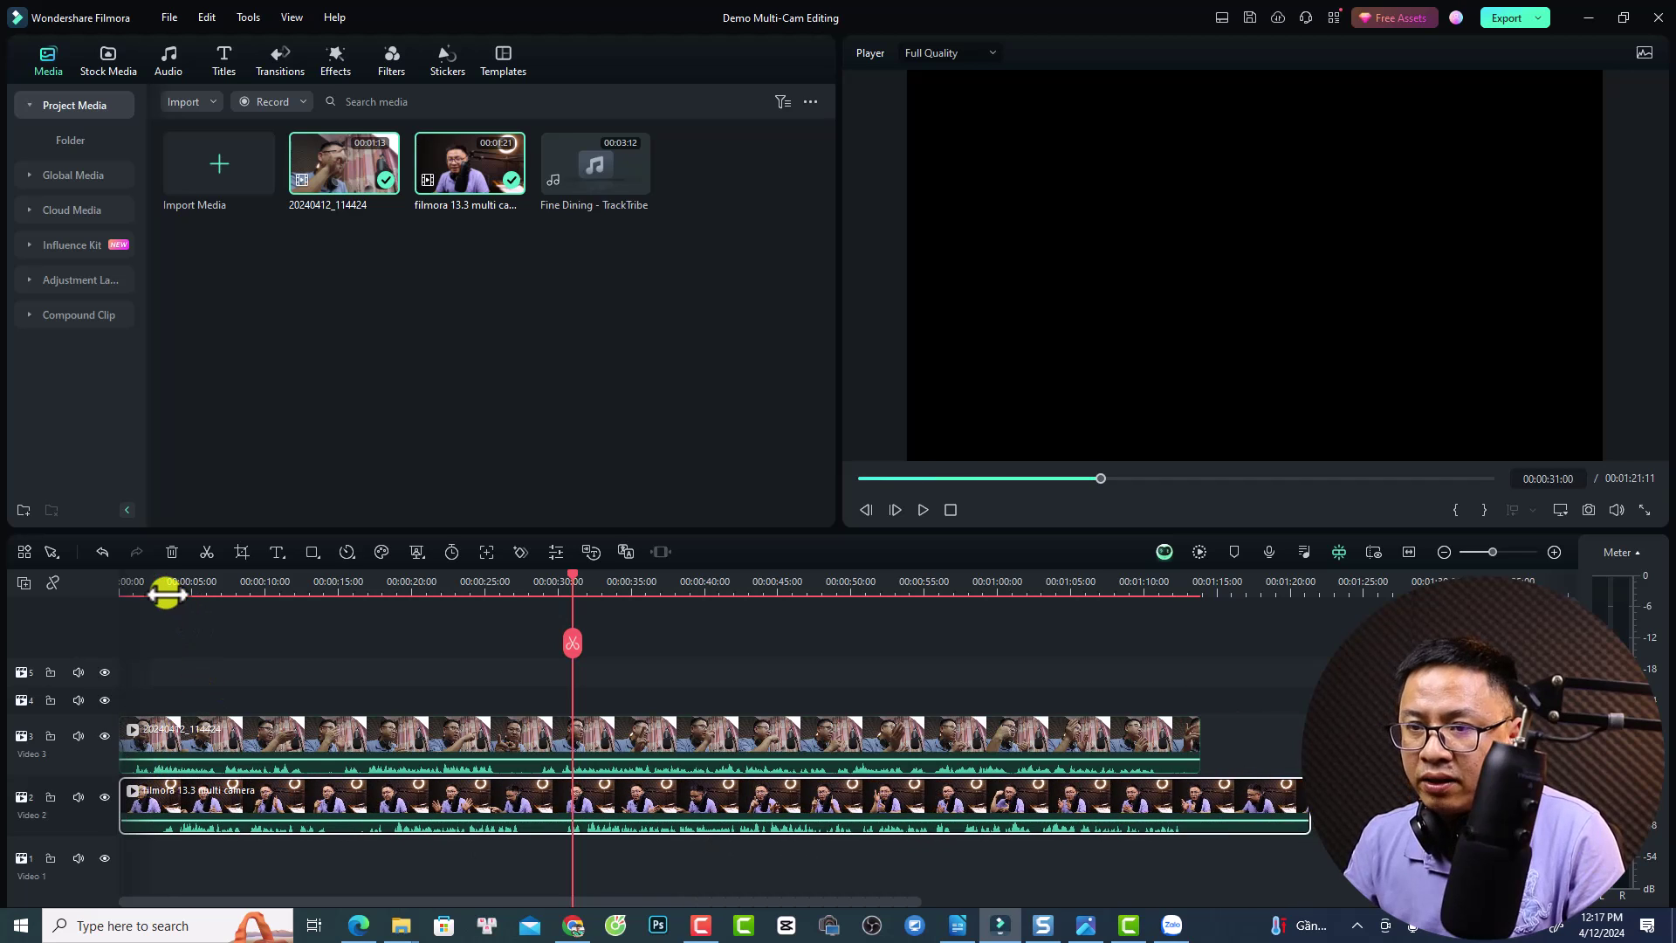
click(218, 740)
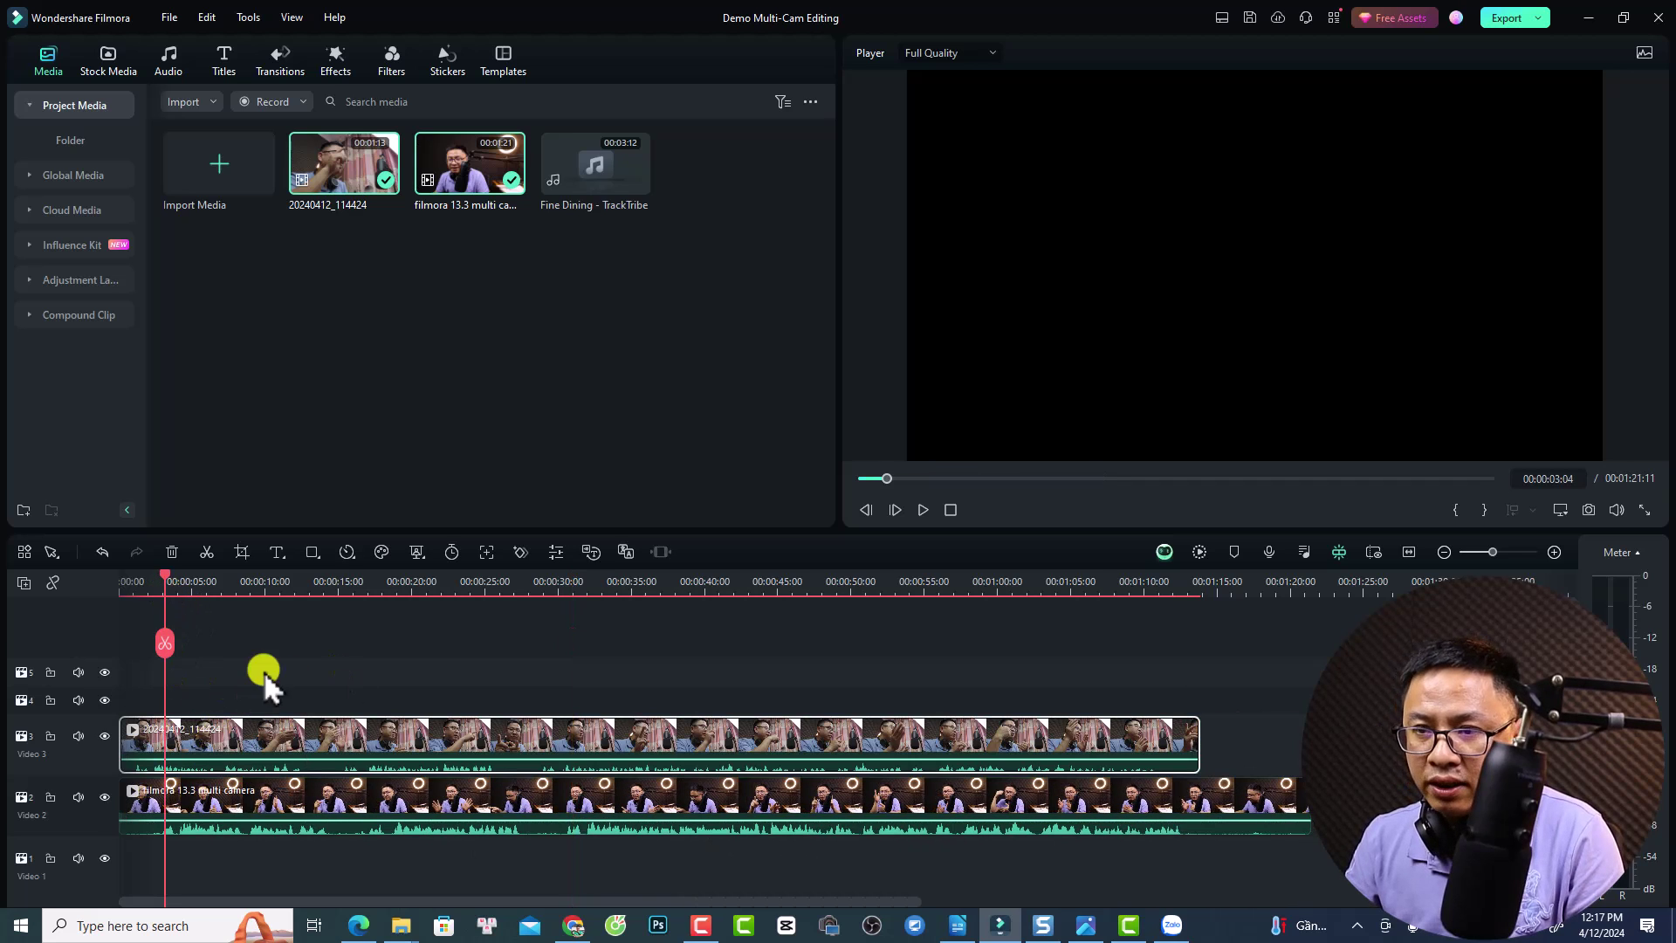
right_click(295, 733)
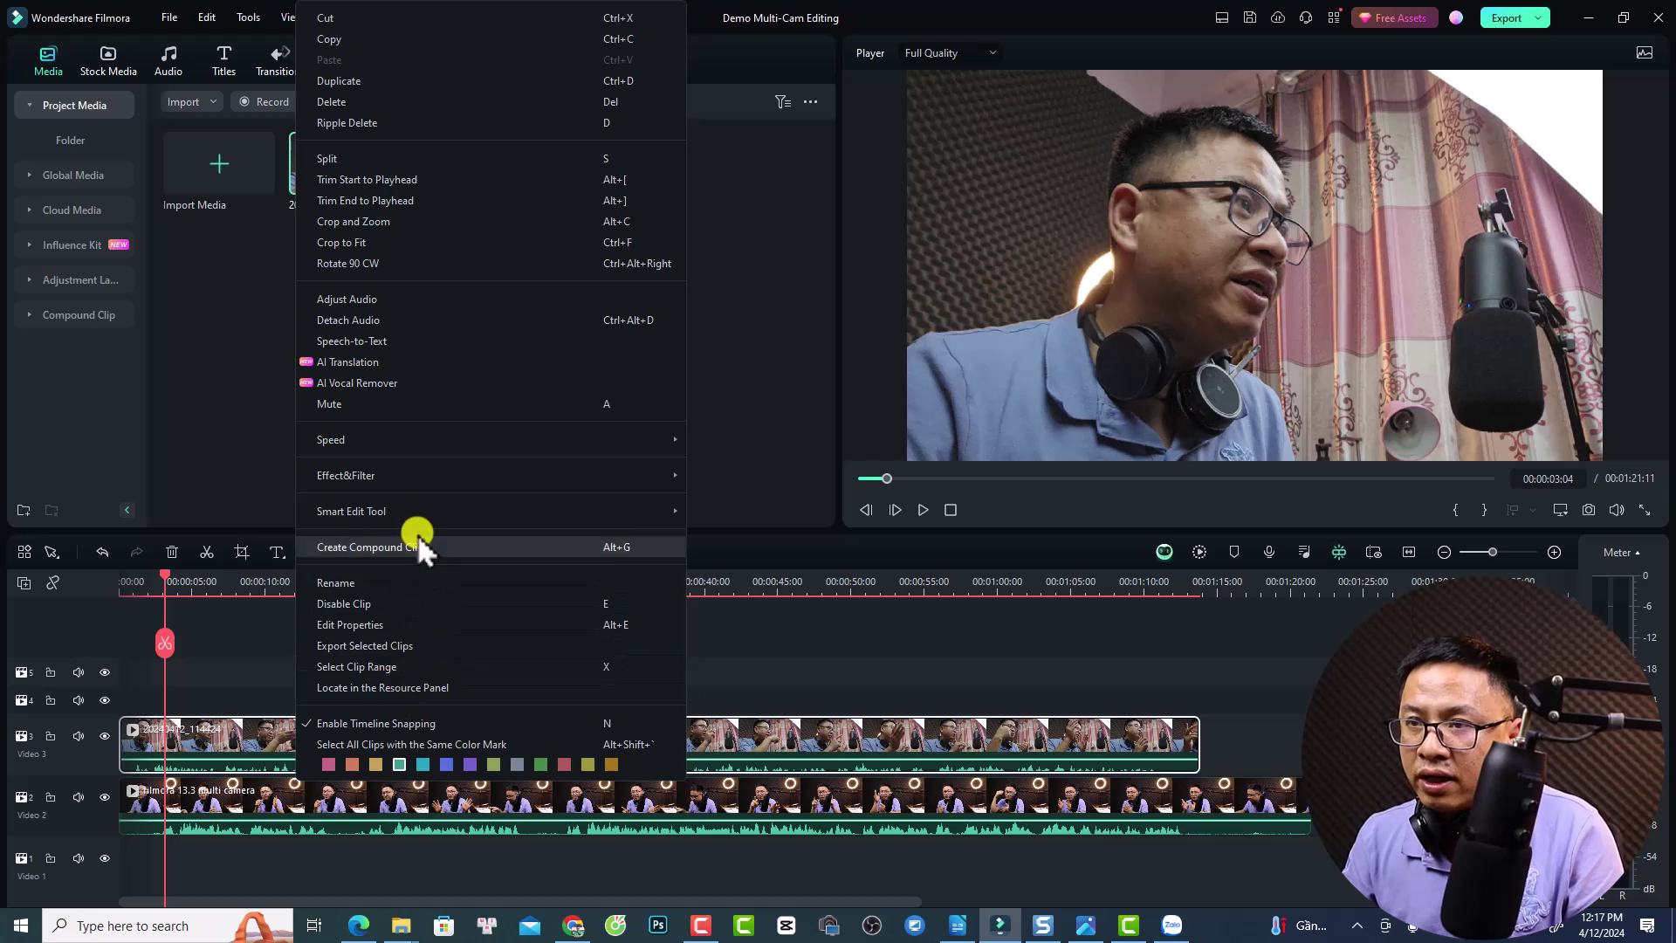
click(354, 320)
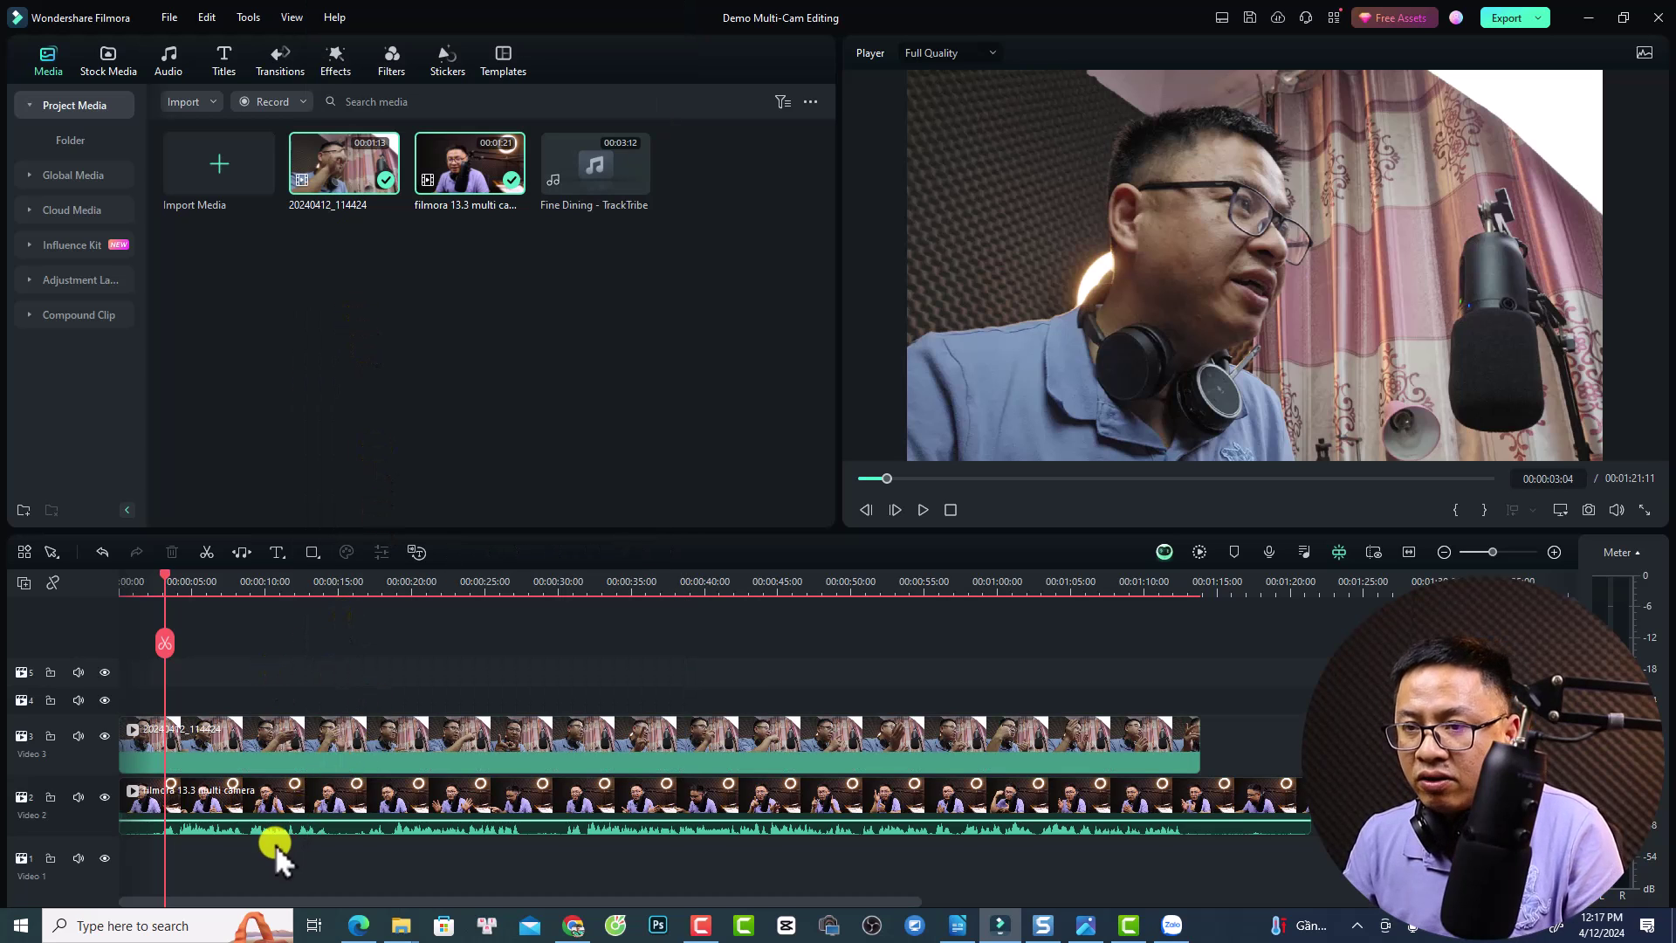
- Select the filmora 13.3 multi camera clip together with the detached audio for comparison, and clear the whole timeline
scroll(275, 845, down, 2)
click(262, 679)
ctrl+click(269, 789)
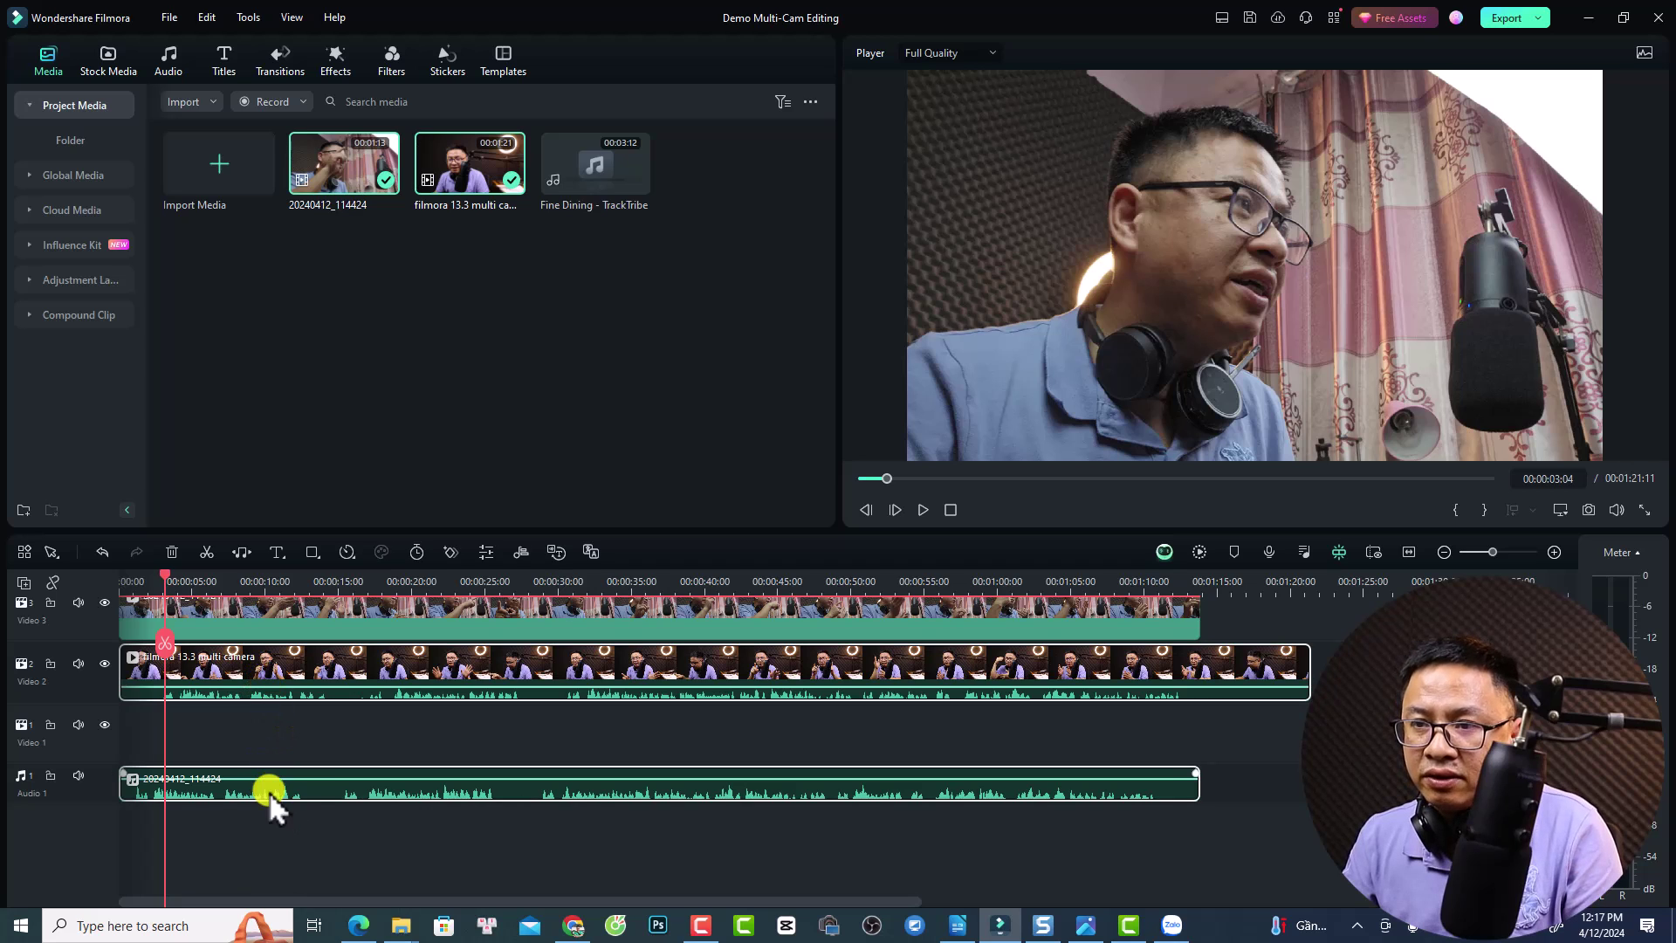
click(274, 790)
click(274, 672)
click(266, 676)
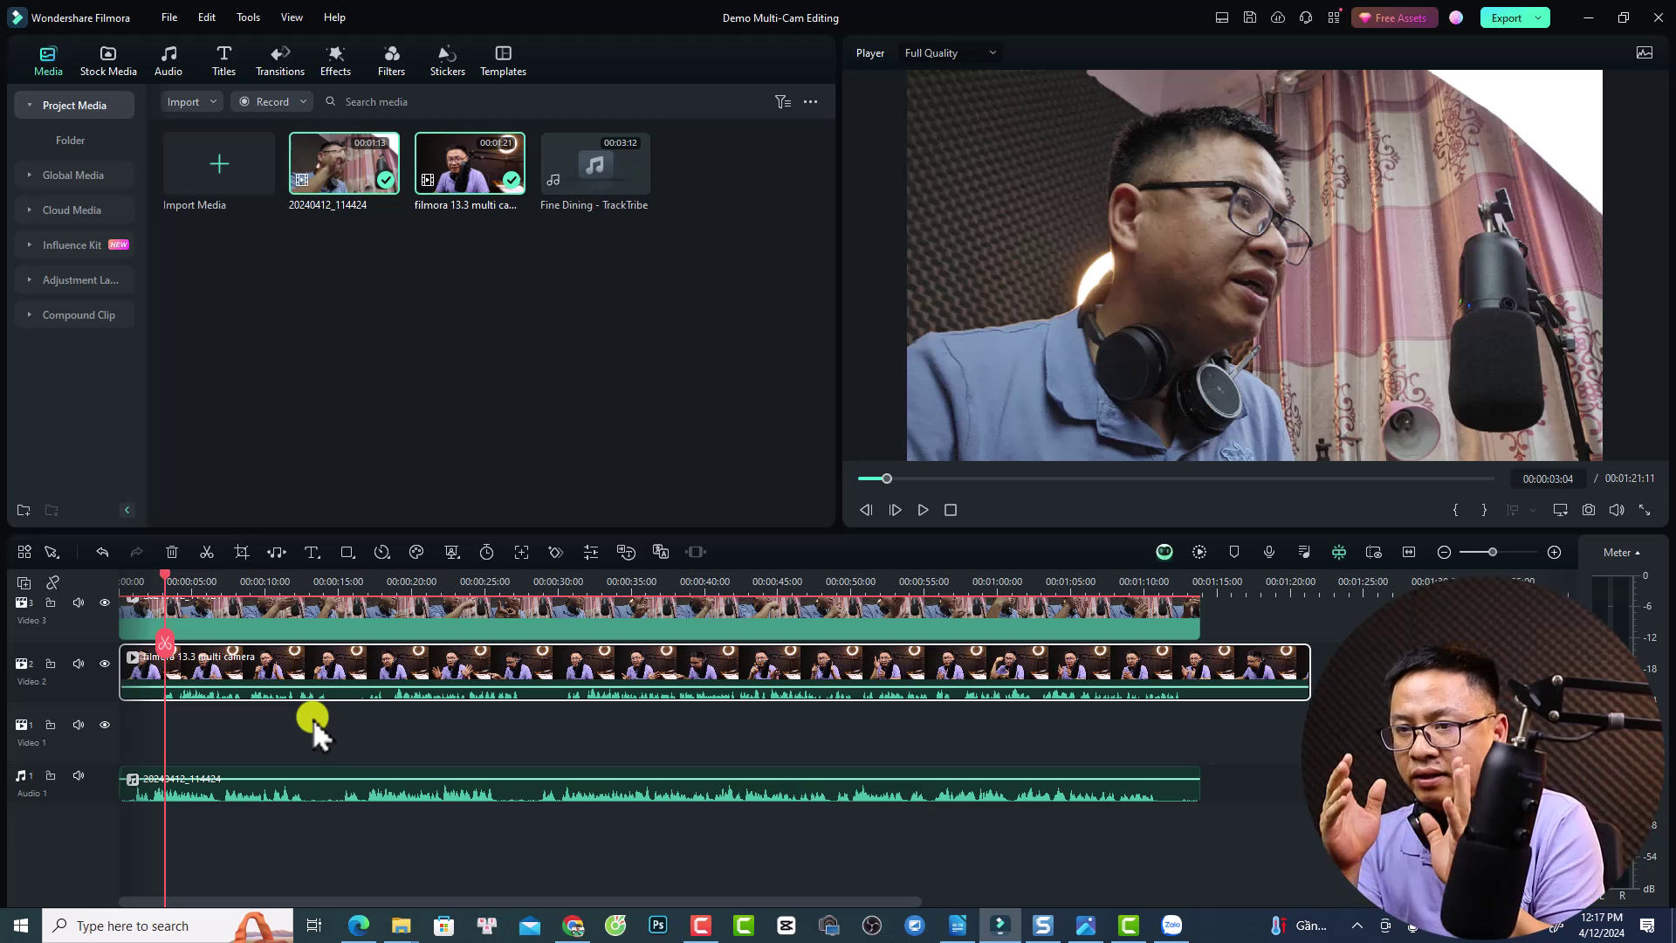
ctrl+click(311, 797)
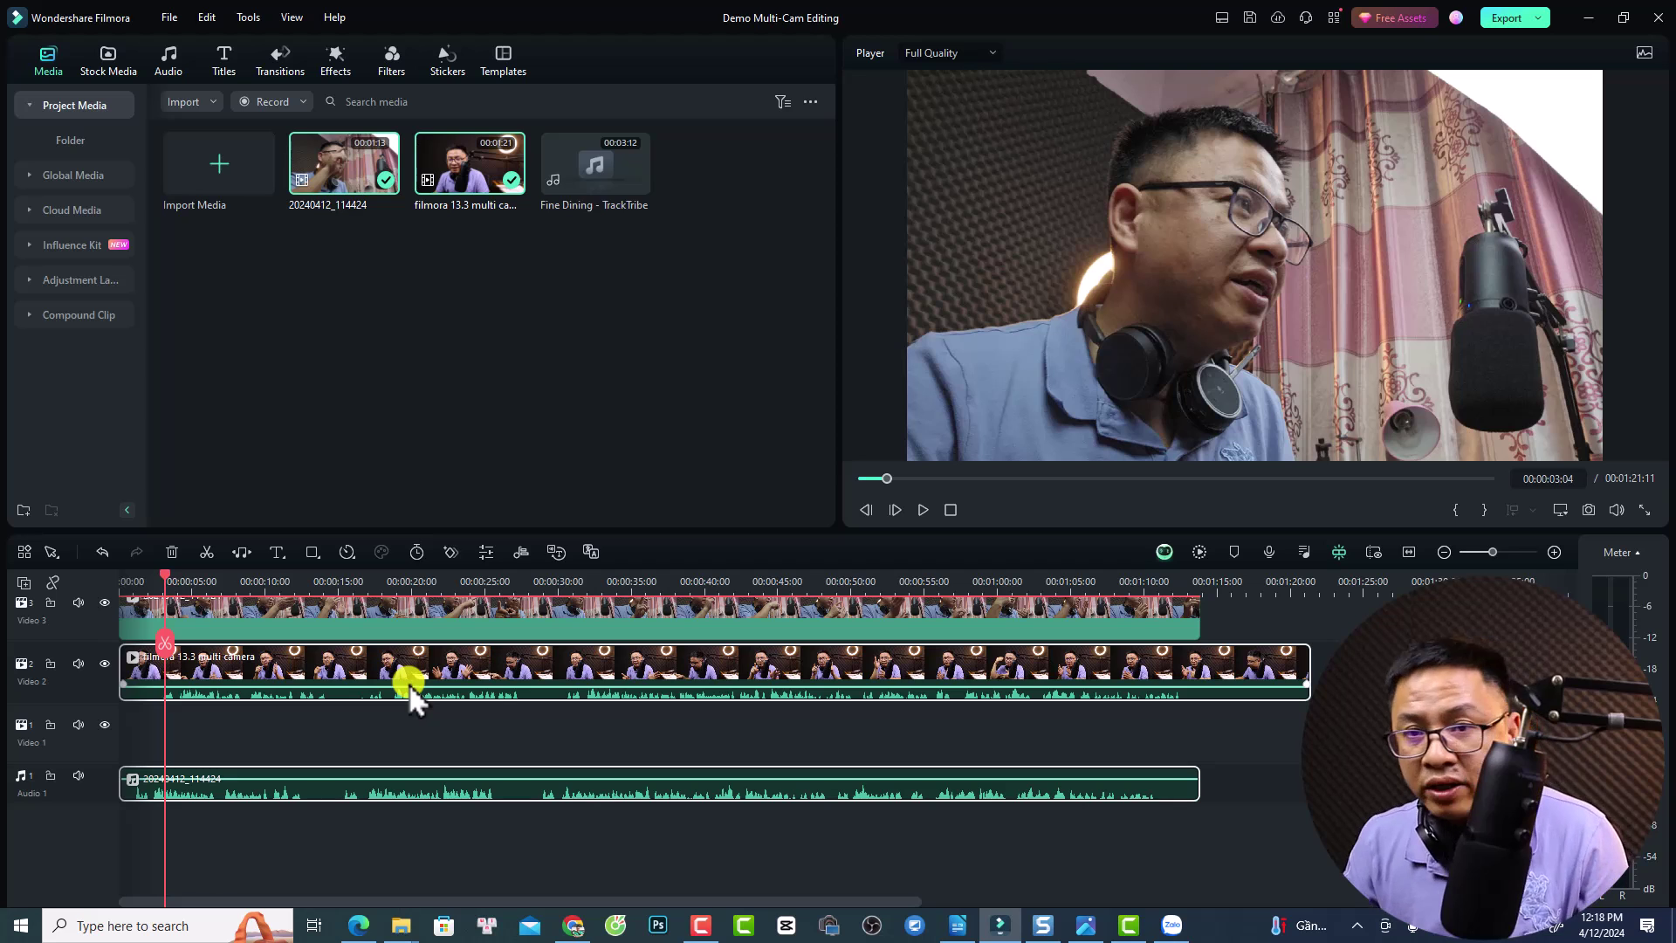
key(ctrl+a)
key(Delete)
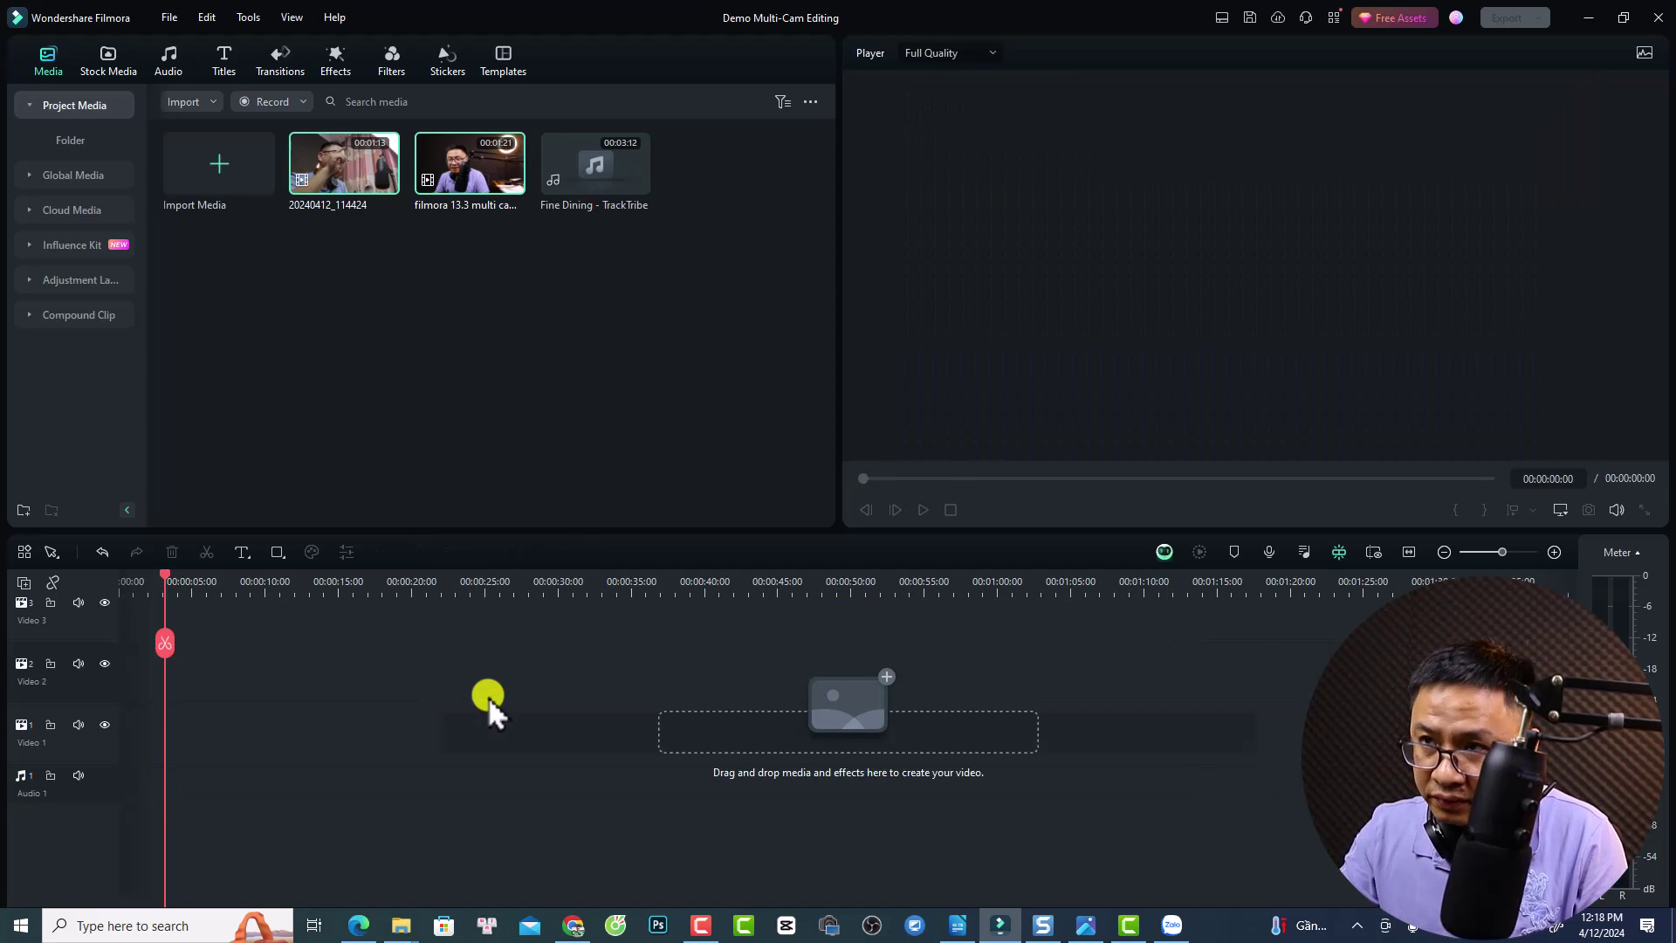
- Place 20240412_114424 on video track 2 and the filmora 13.3 multi camera clip on video track 1, both at the timeline start
drag(478, 196, 109, 749)
drag(281, 711, 279, 691)
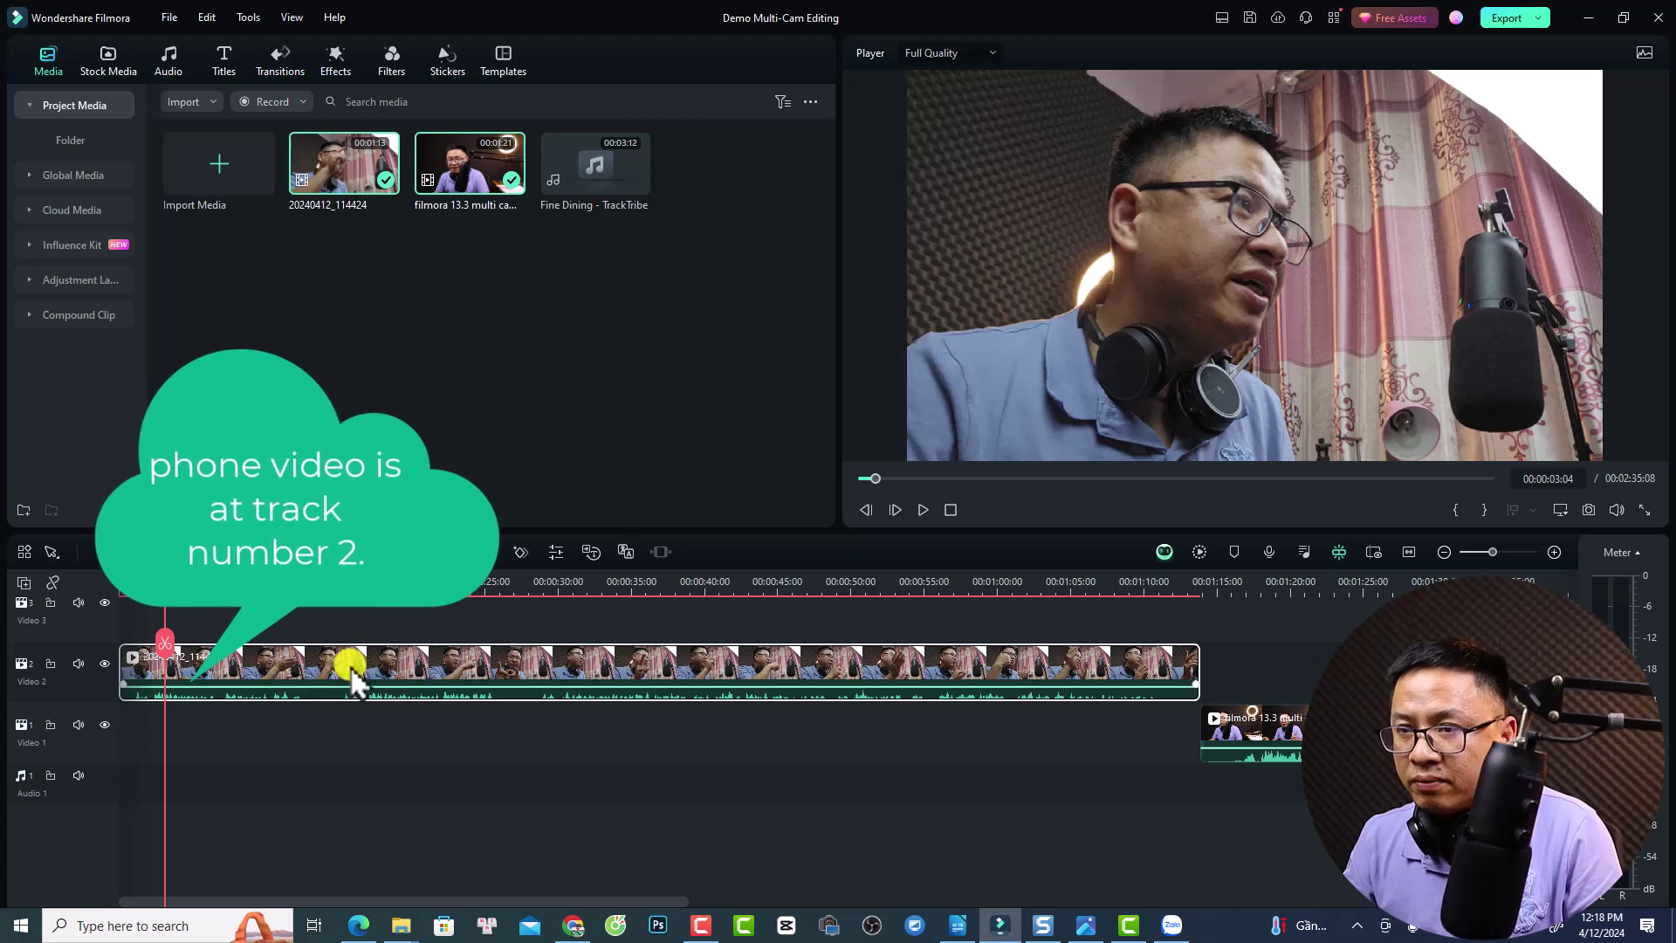
drag(1248, 733, 206, 764)
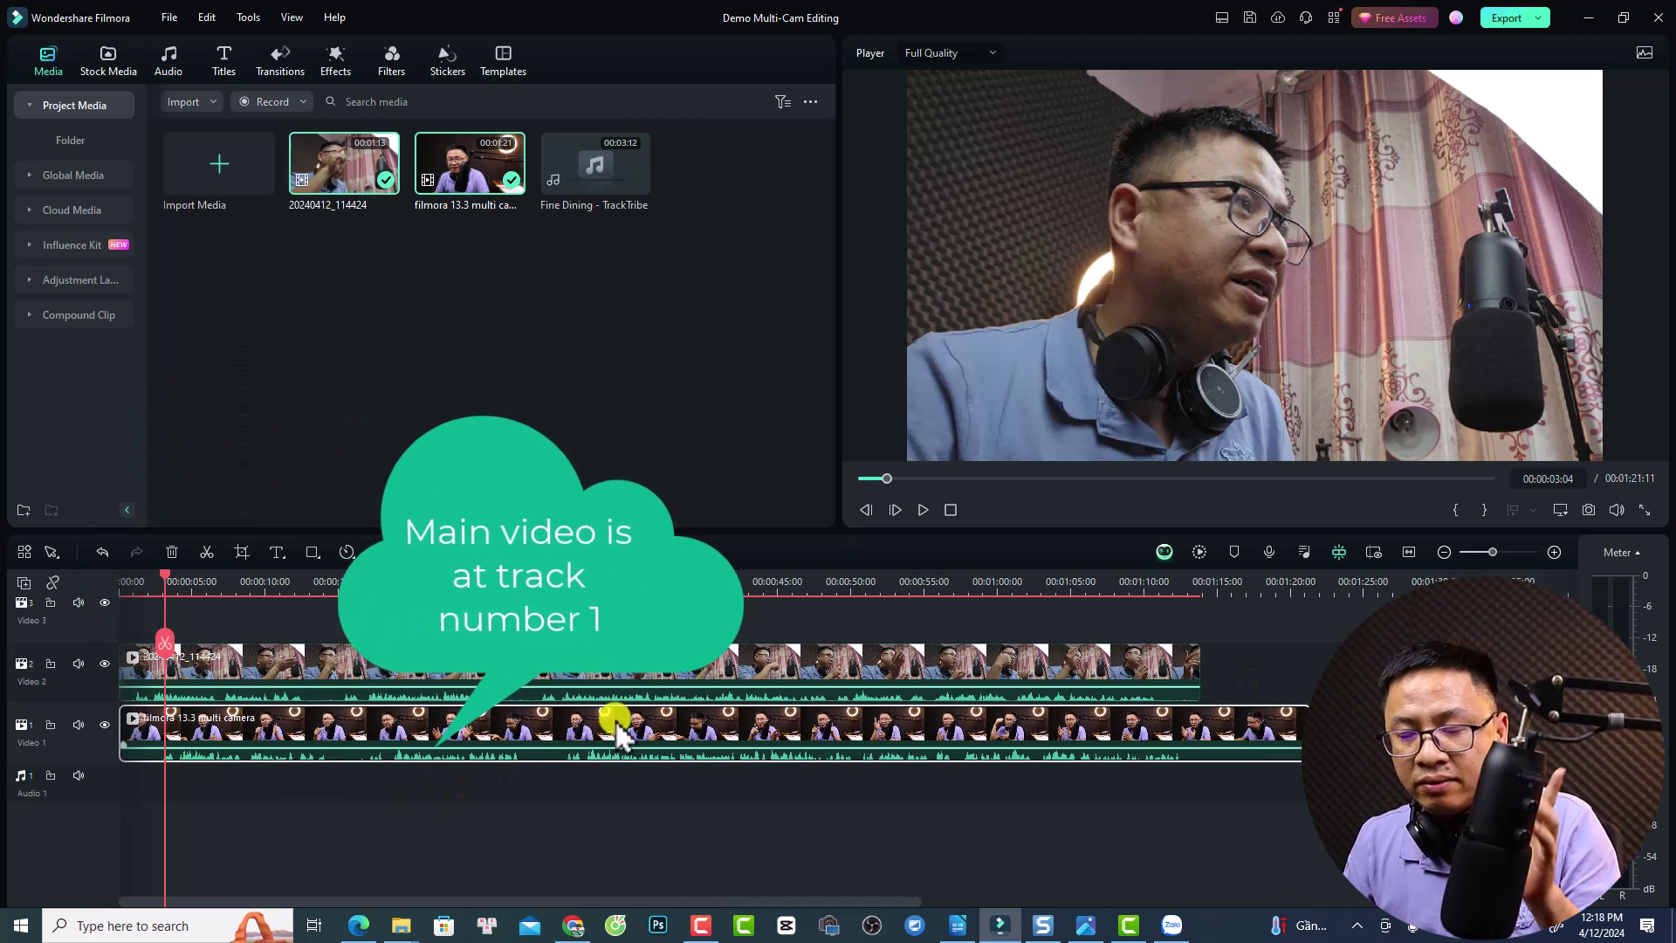
- Apply Auto Synchronization to both clips, put the playhead at about 00:00:05:04 and select the filmora 13.3 multi camera clip
key(ctrl+a)
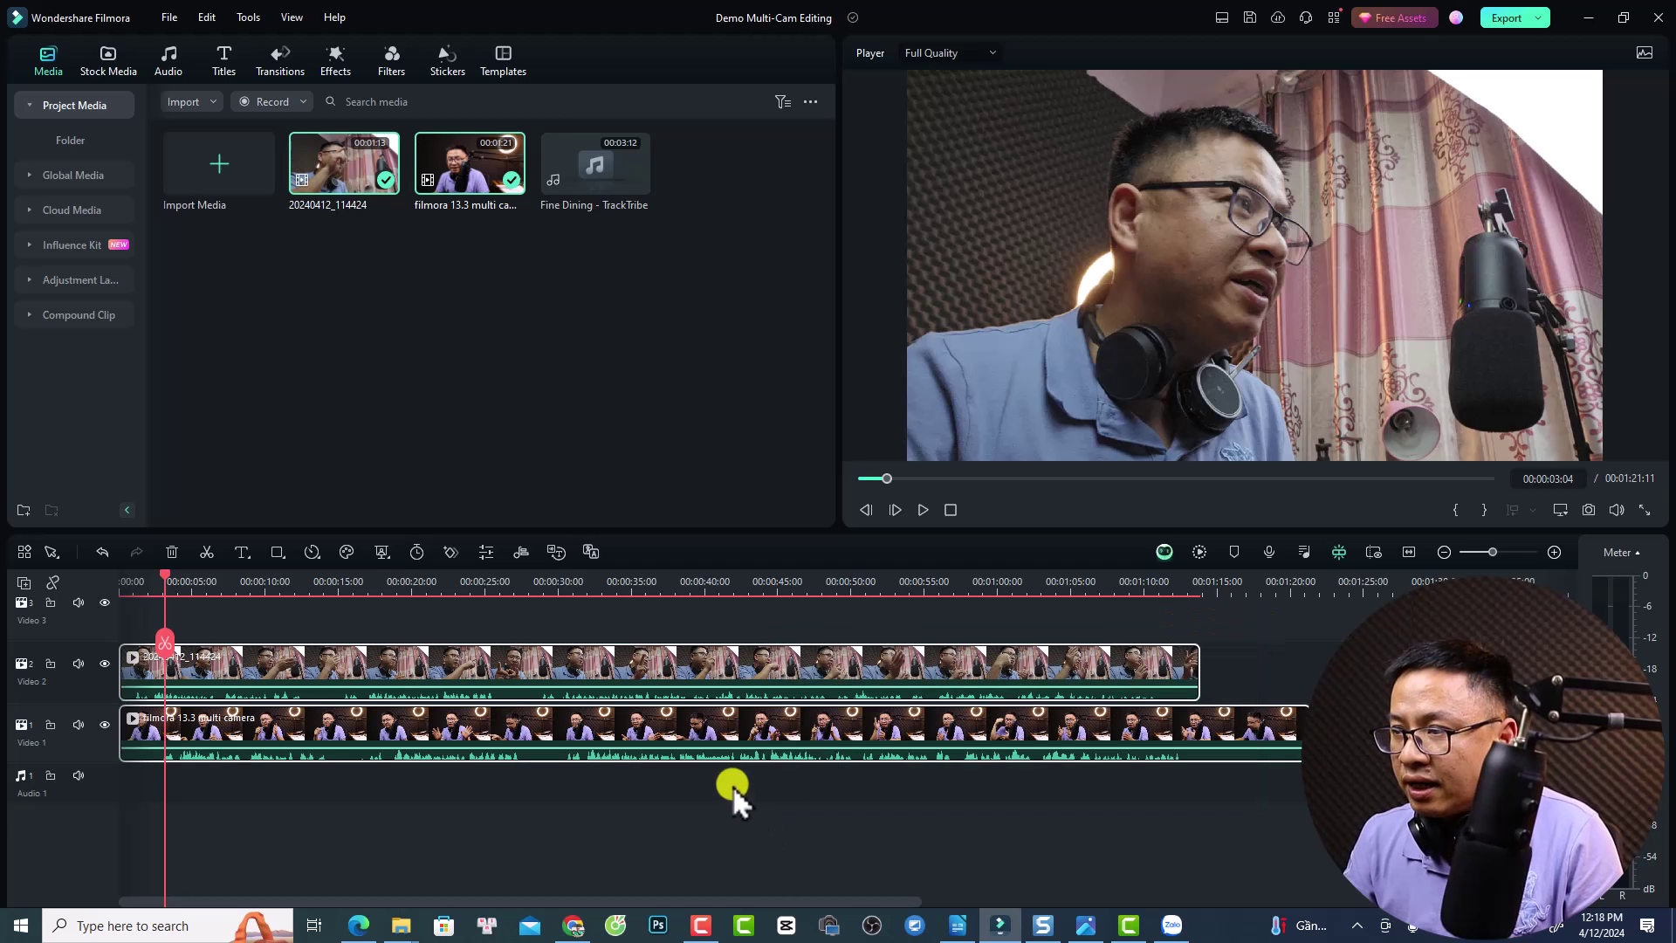
right_click(665, 728)
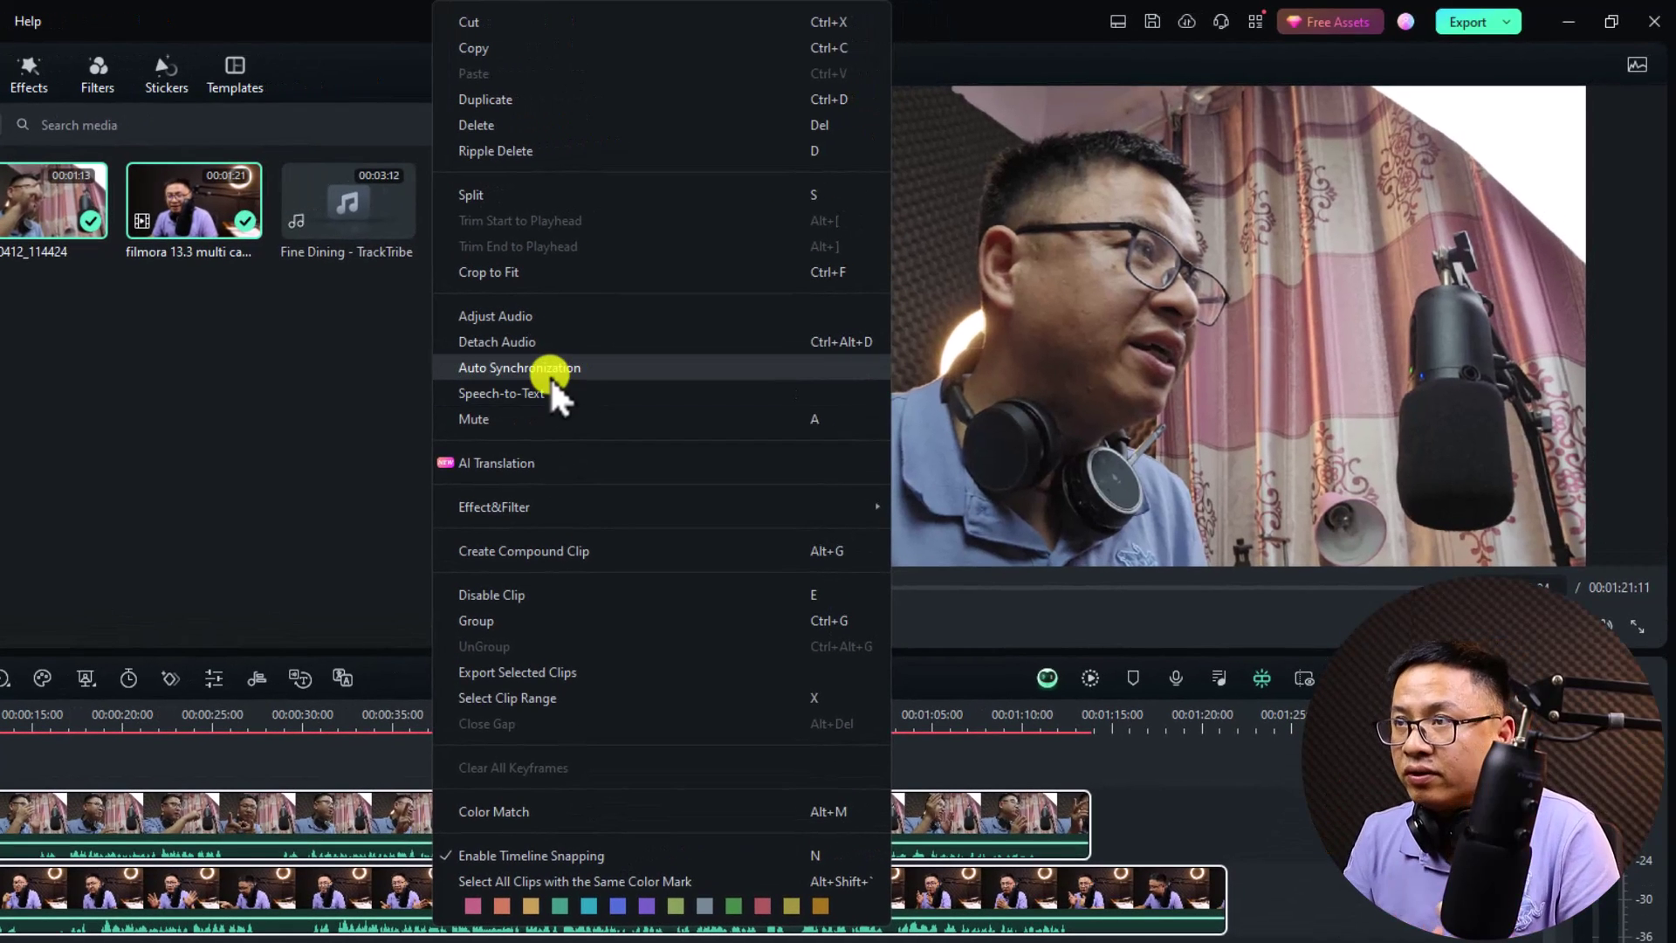
click(512, 368)
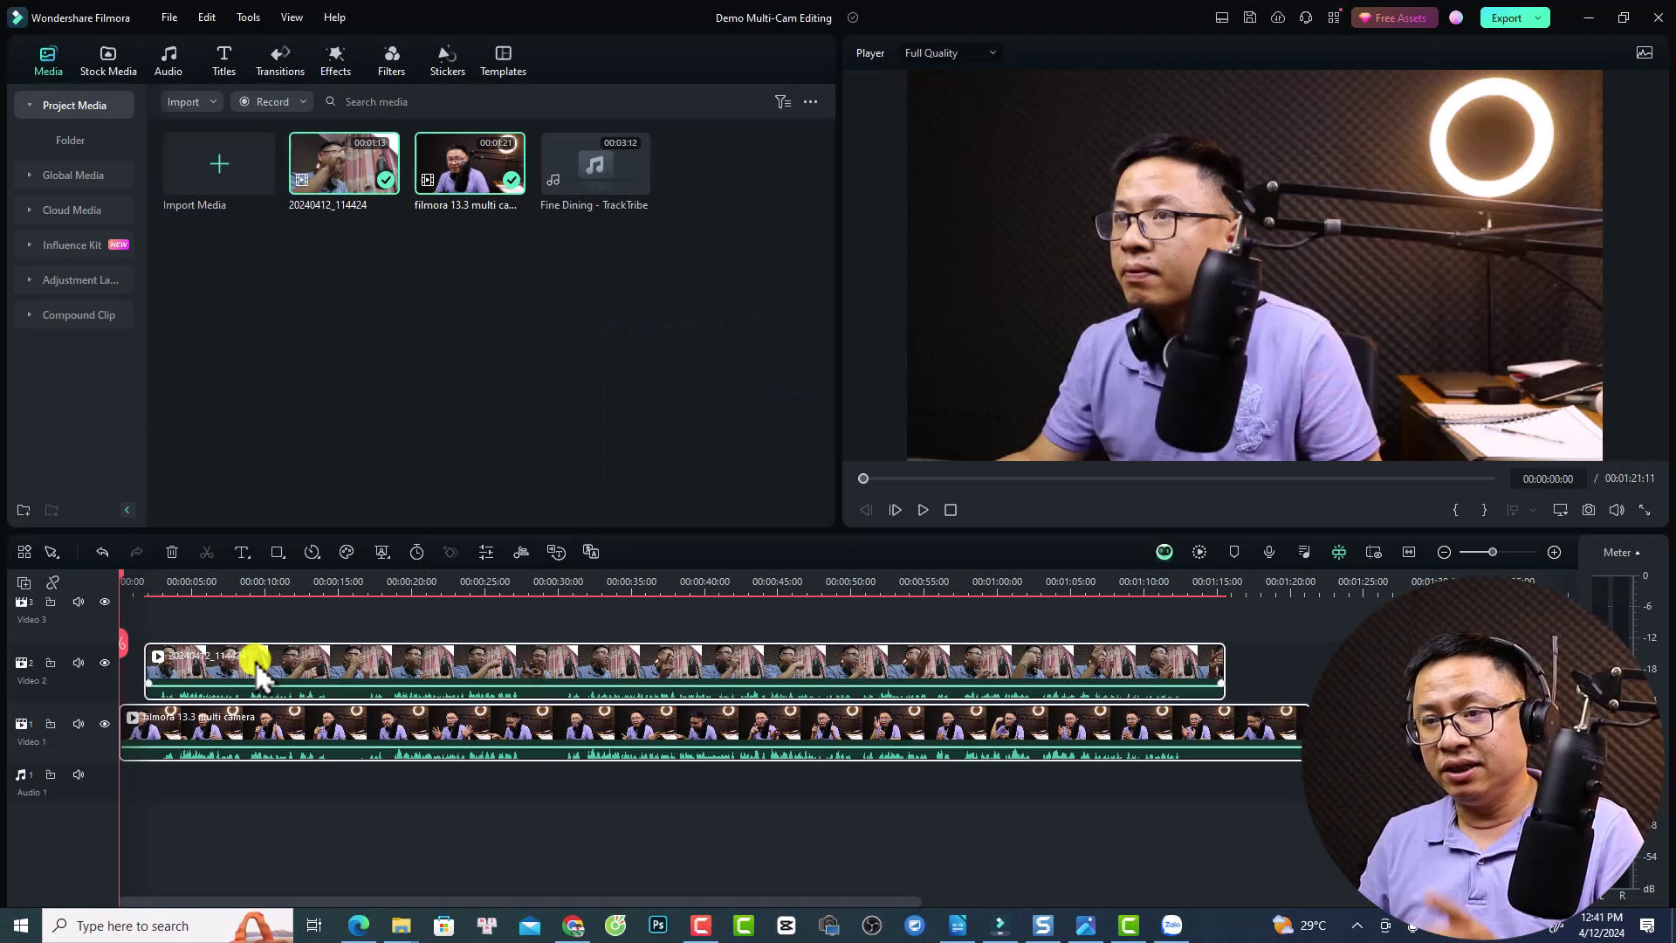
click(195, 585)
click(292, 711)
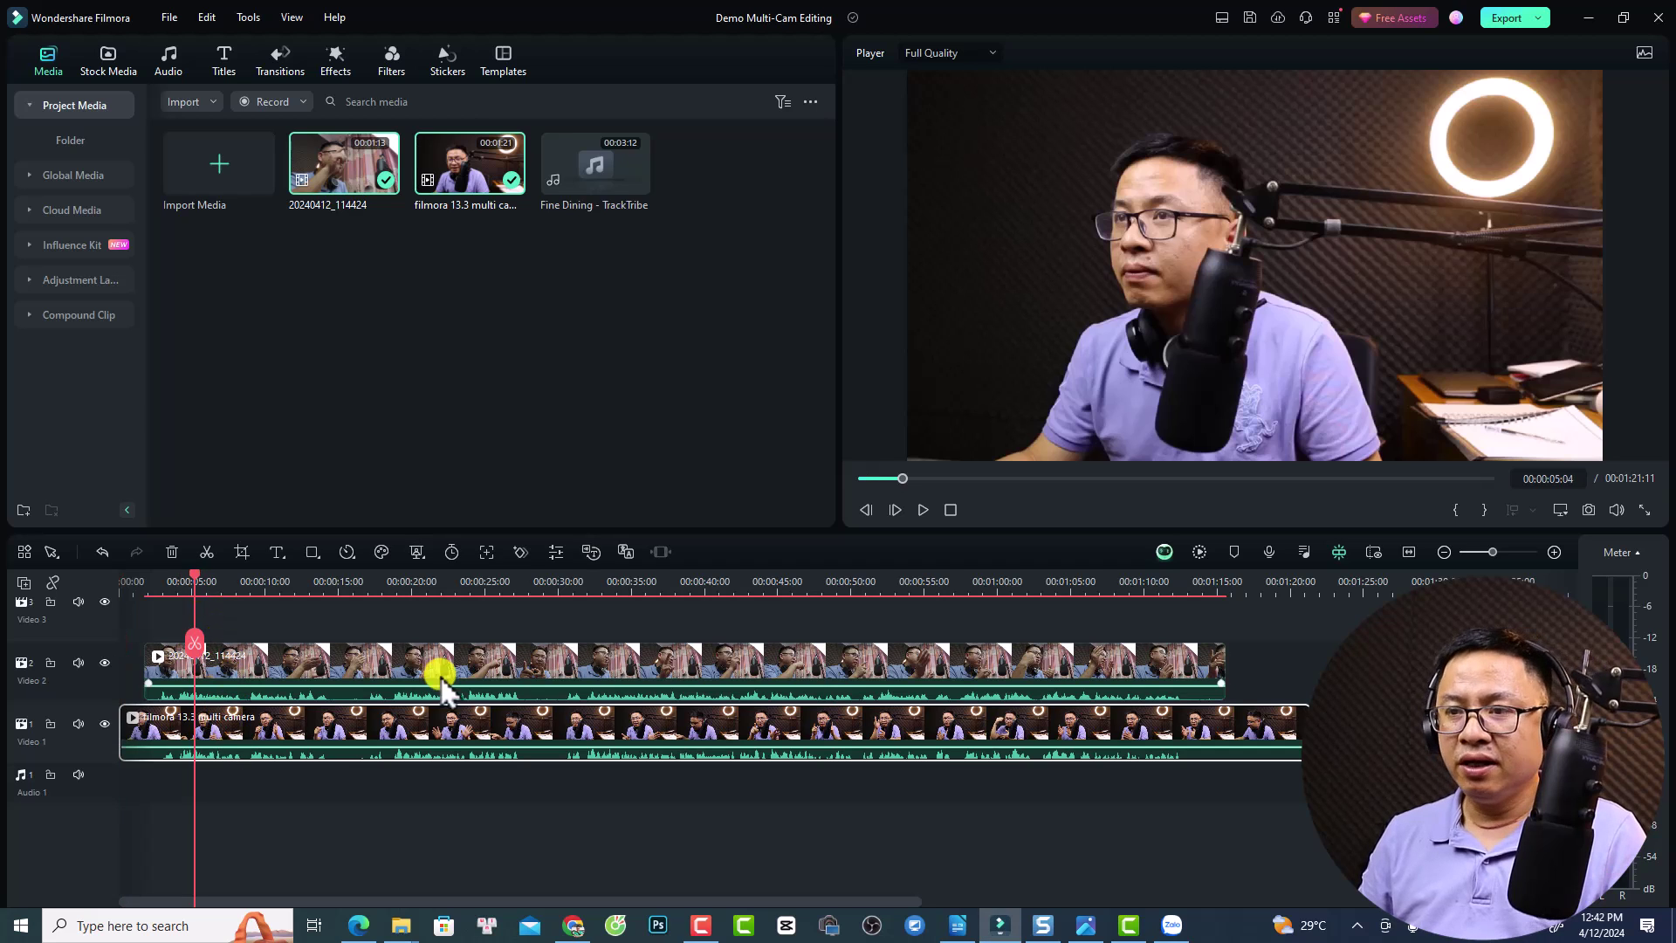
- Mute video track 2 and play the synced clips from about 00:00:30:07 to 00:00:31:21
click(253, 673)
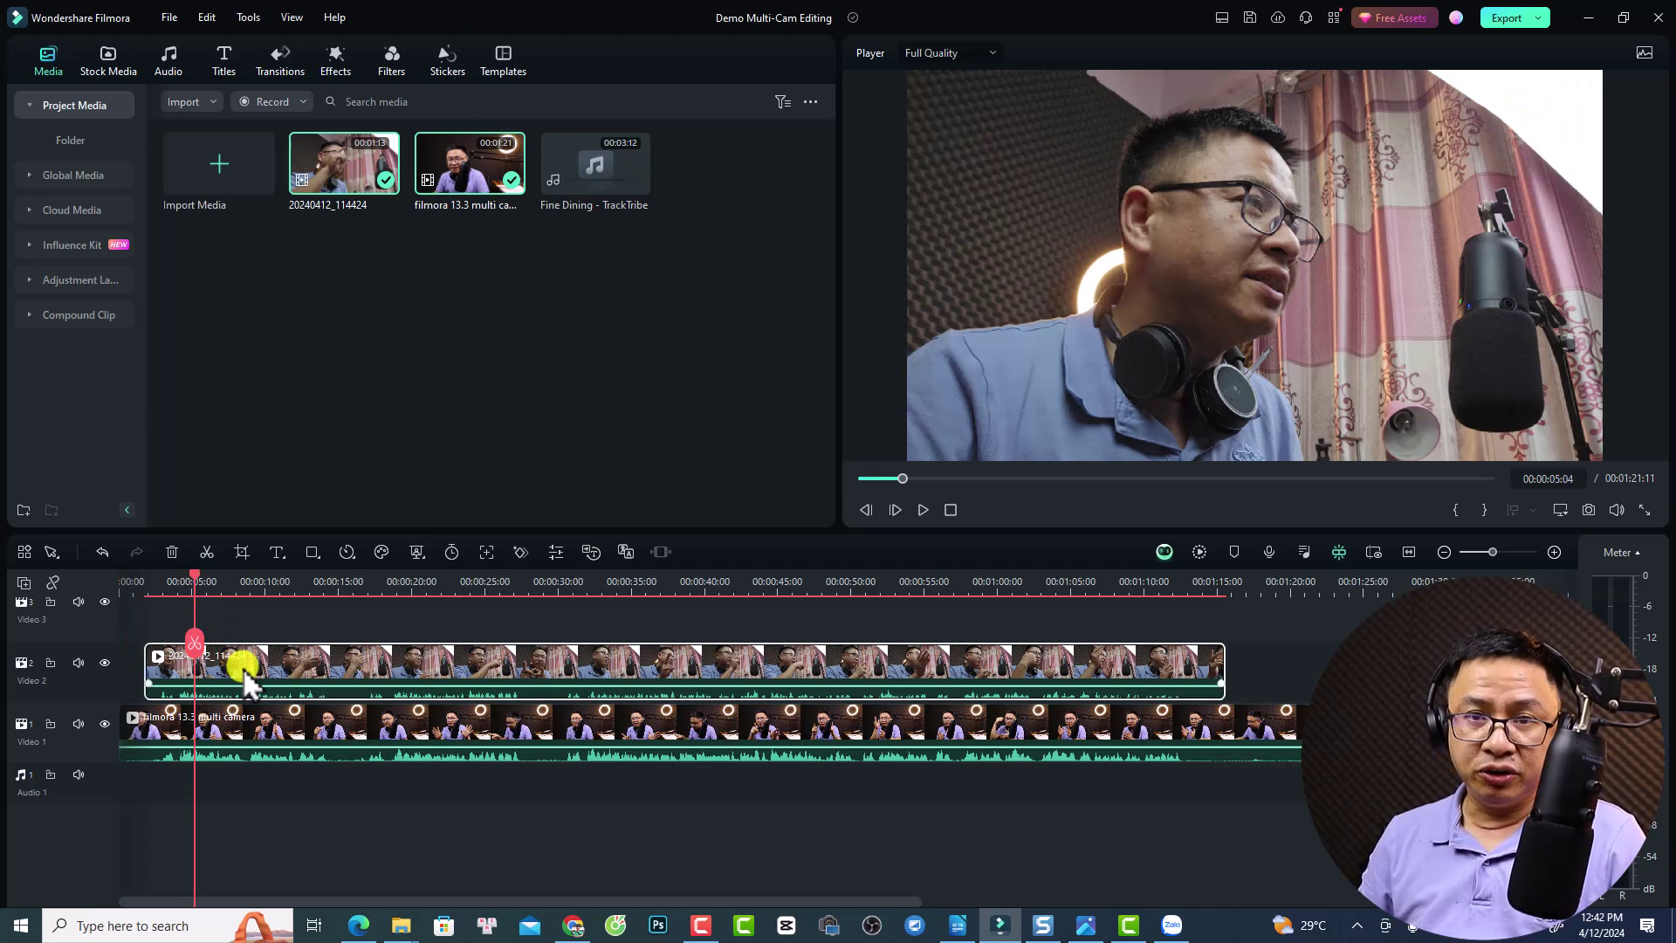
click(76, 663)
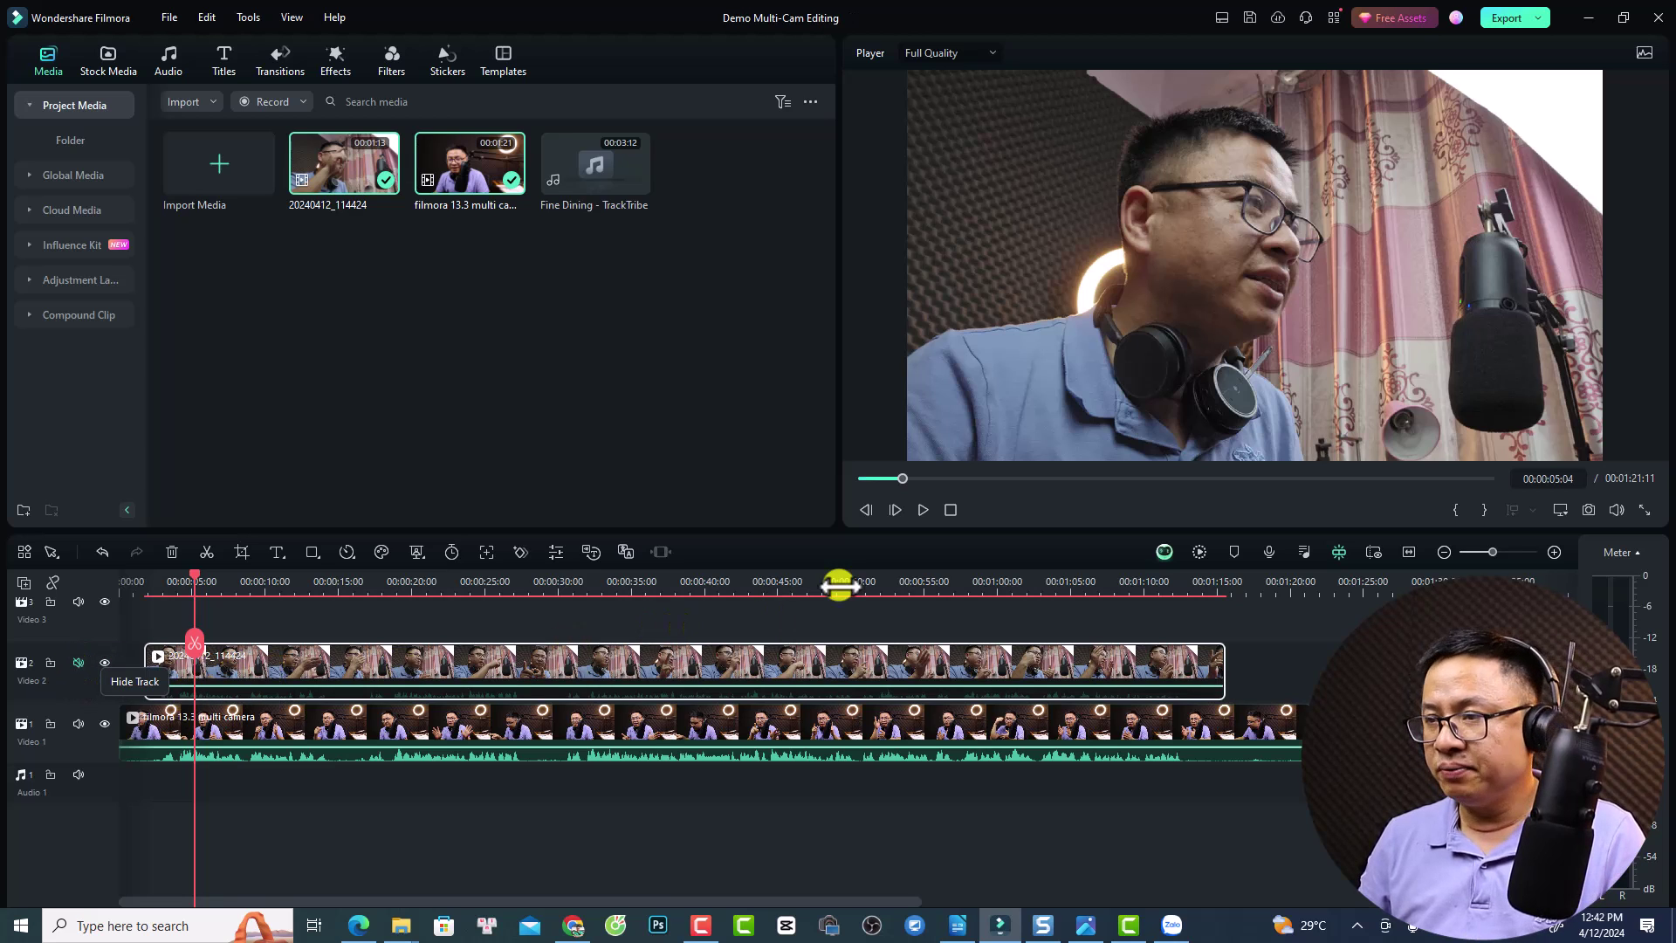
click(558, 587)
scroll(736, 587, up, 2)
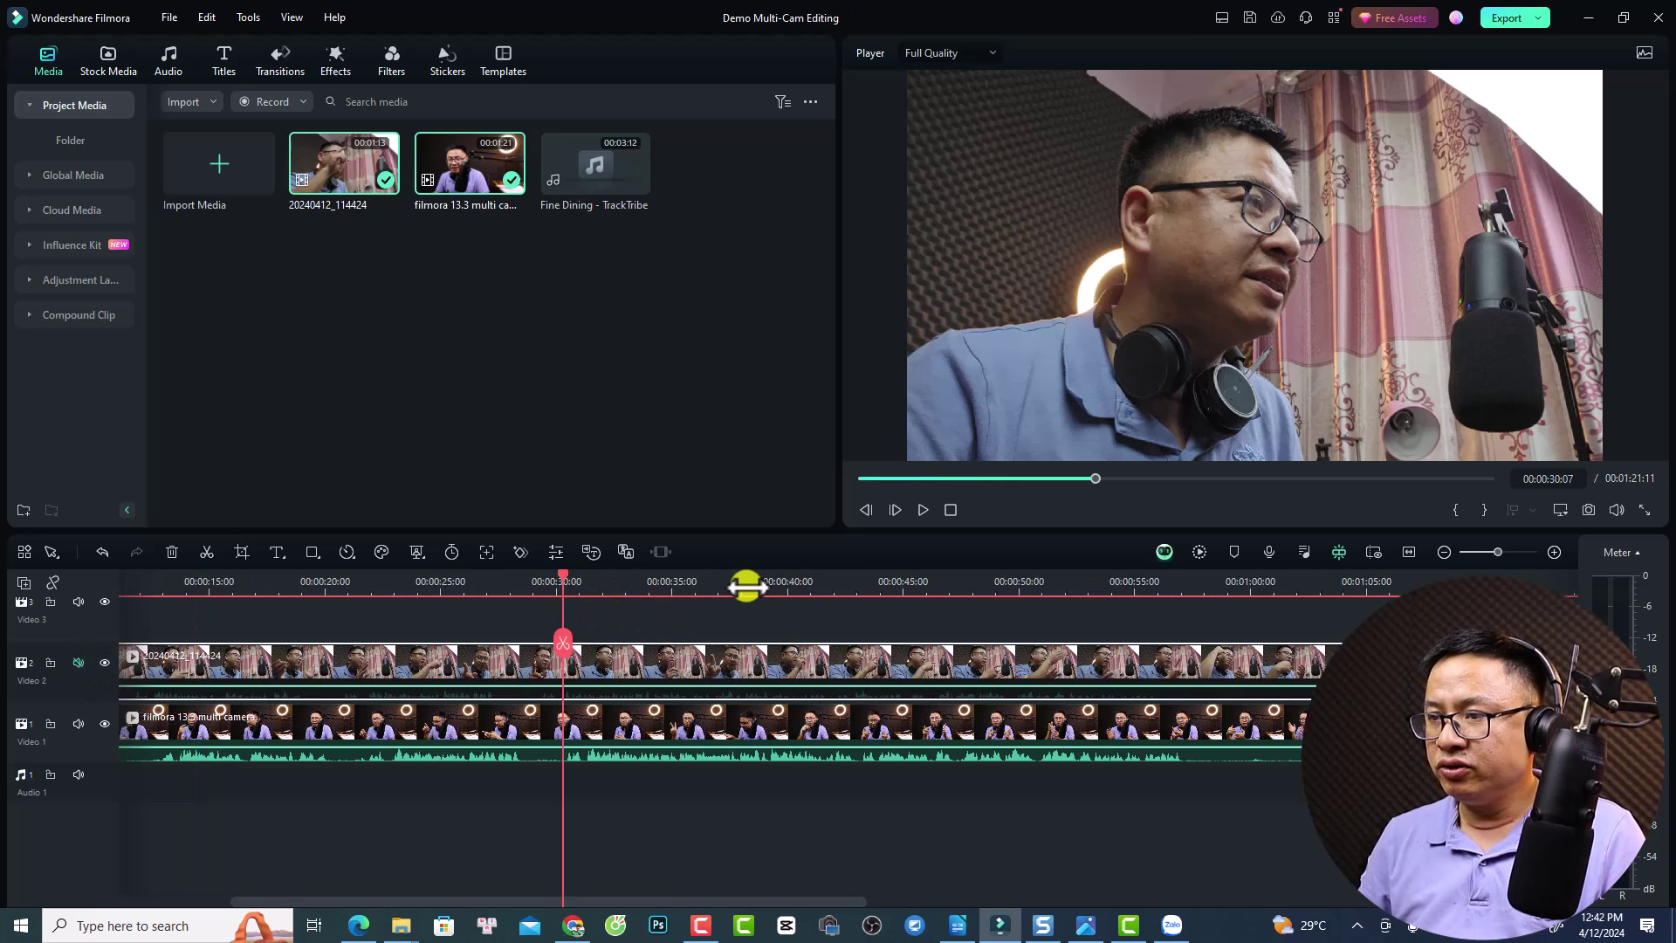
scroll(736, 587, up, 1)
key(space)
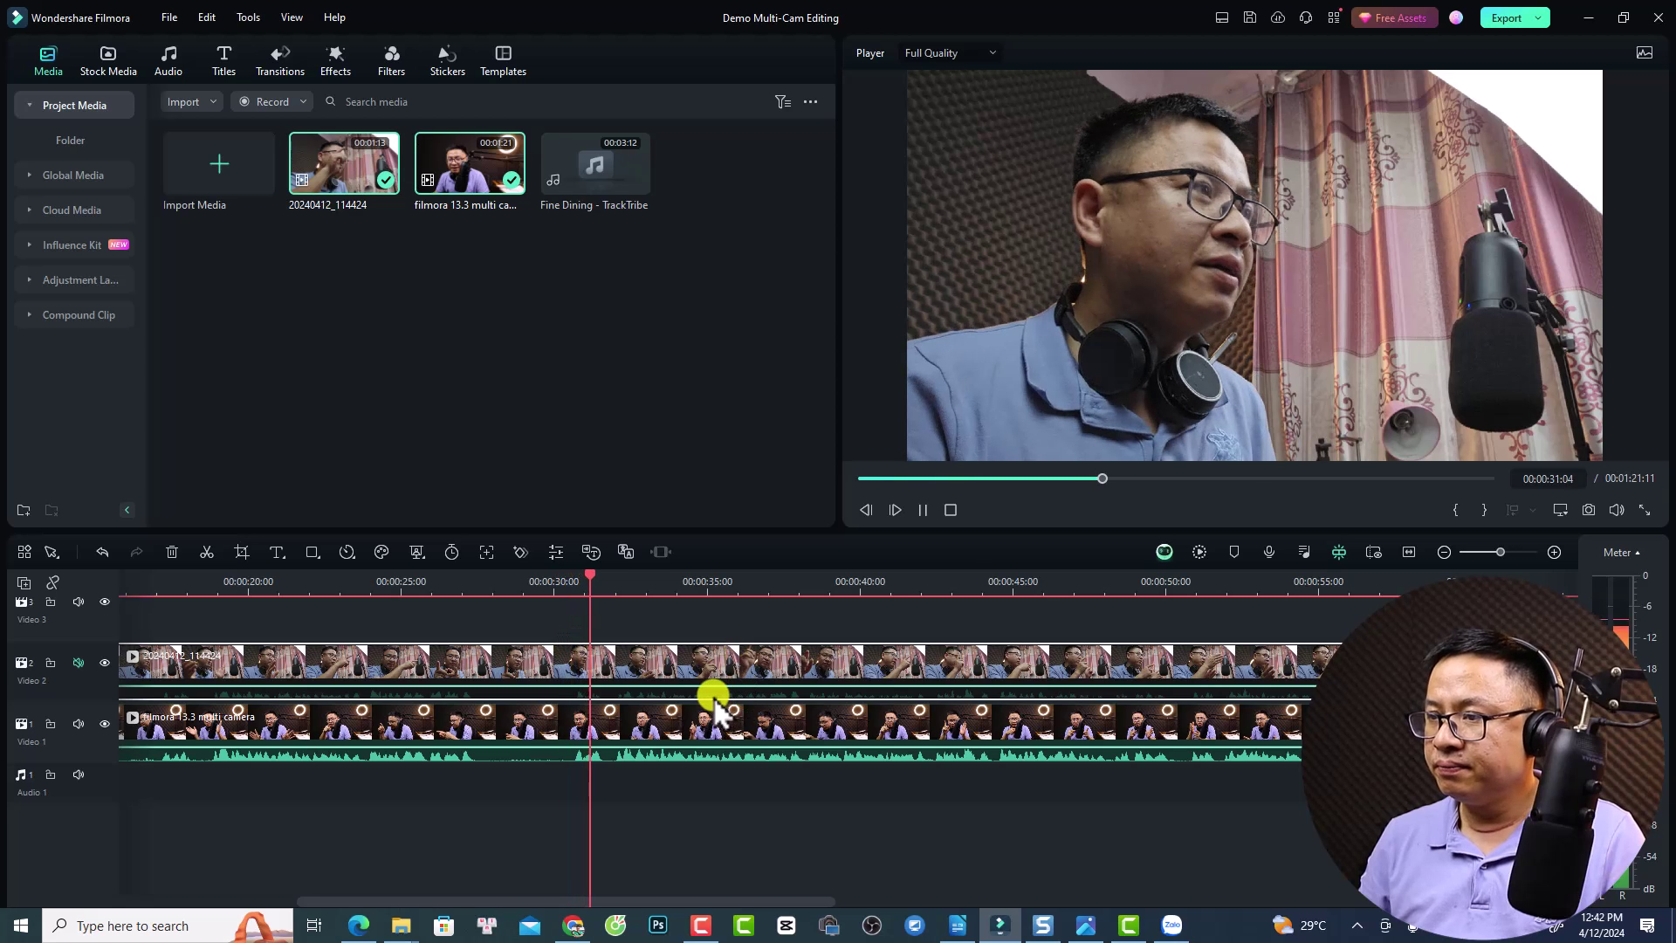
key(space)
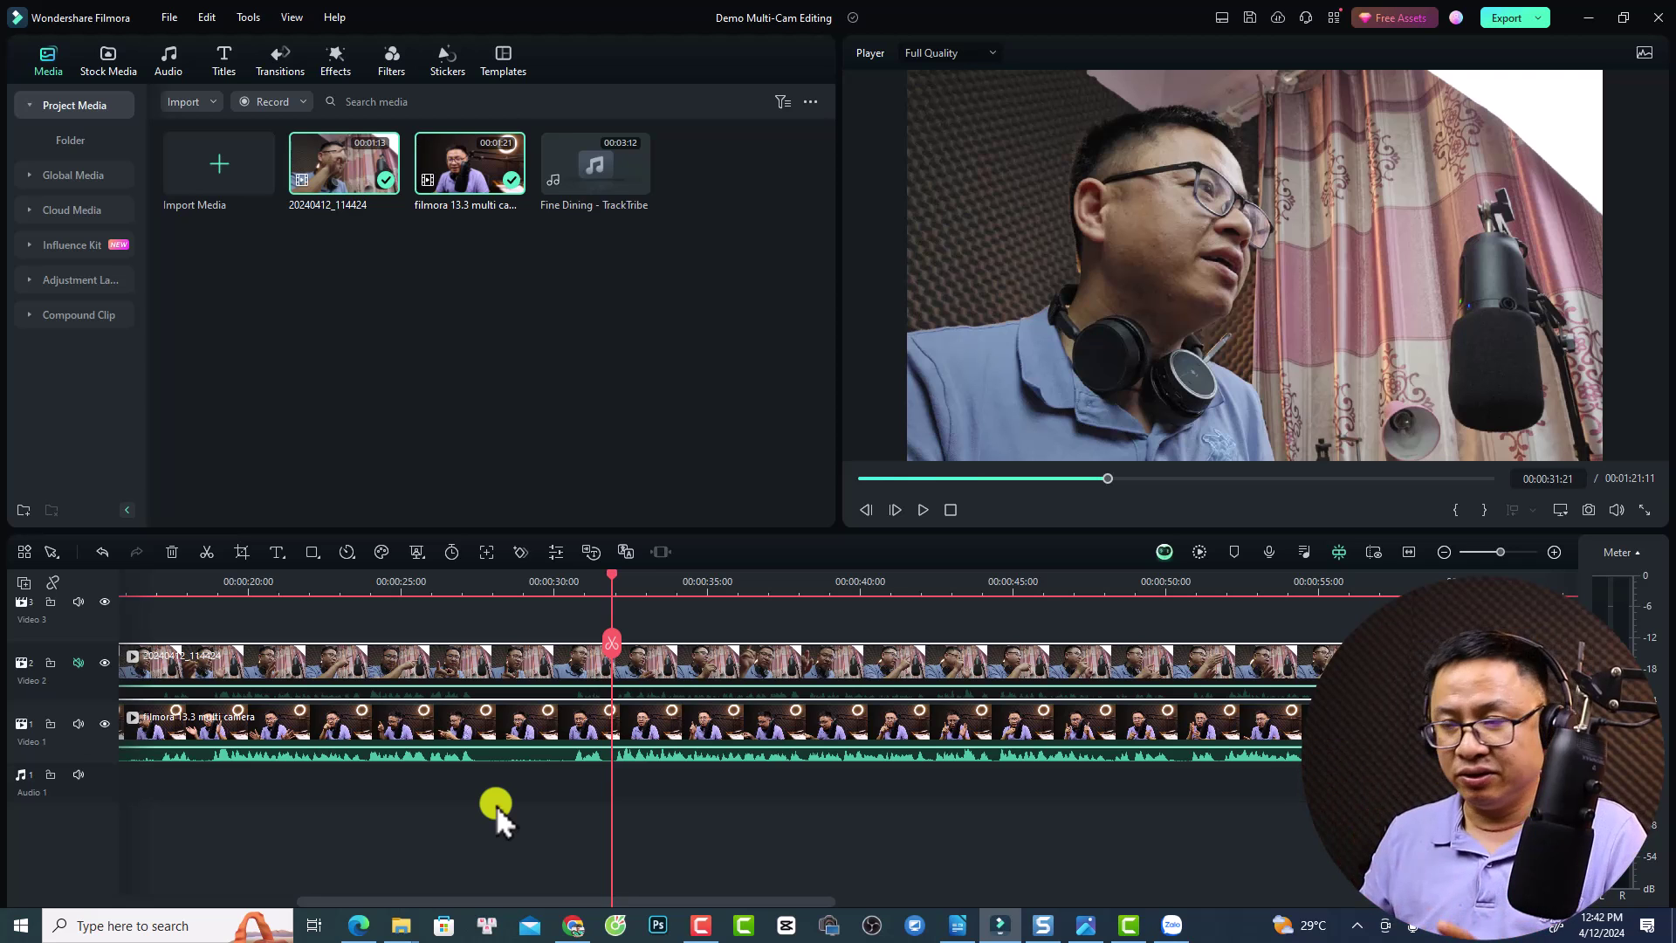
- Split both camera clips at 00:00:31:21 and remove the earlier parts, closing the gap so both remaining clips begin at the timeline start
click(419, 661)
key(ctrl+b)
click(530, 686)
key(Delete)
click(568, 664)
right_click(541, 676)
click(585, 696)
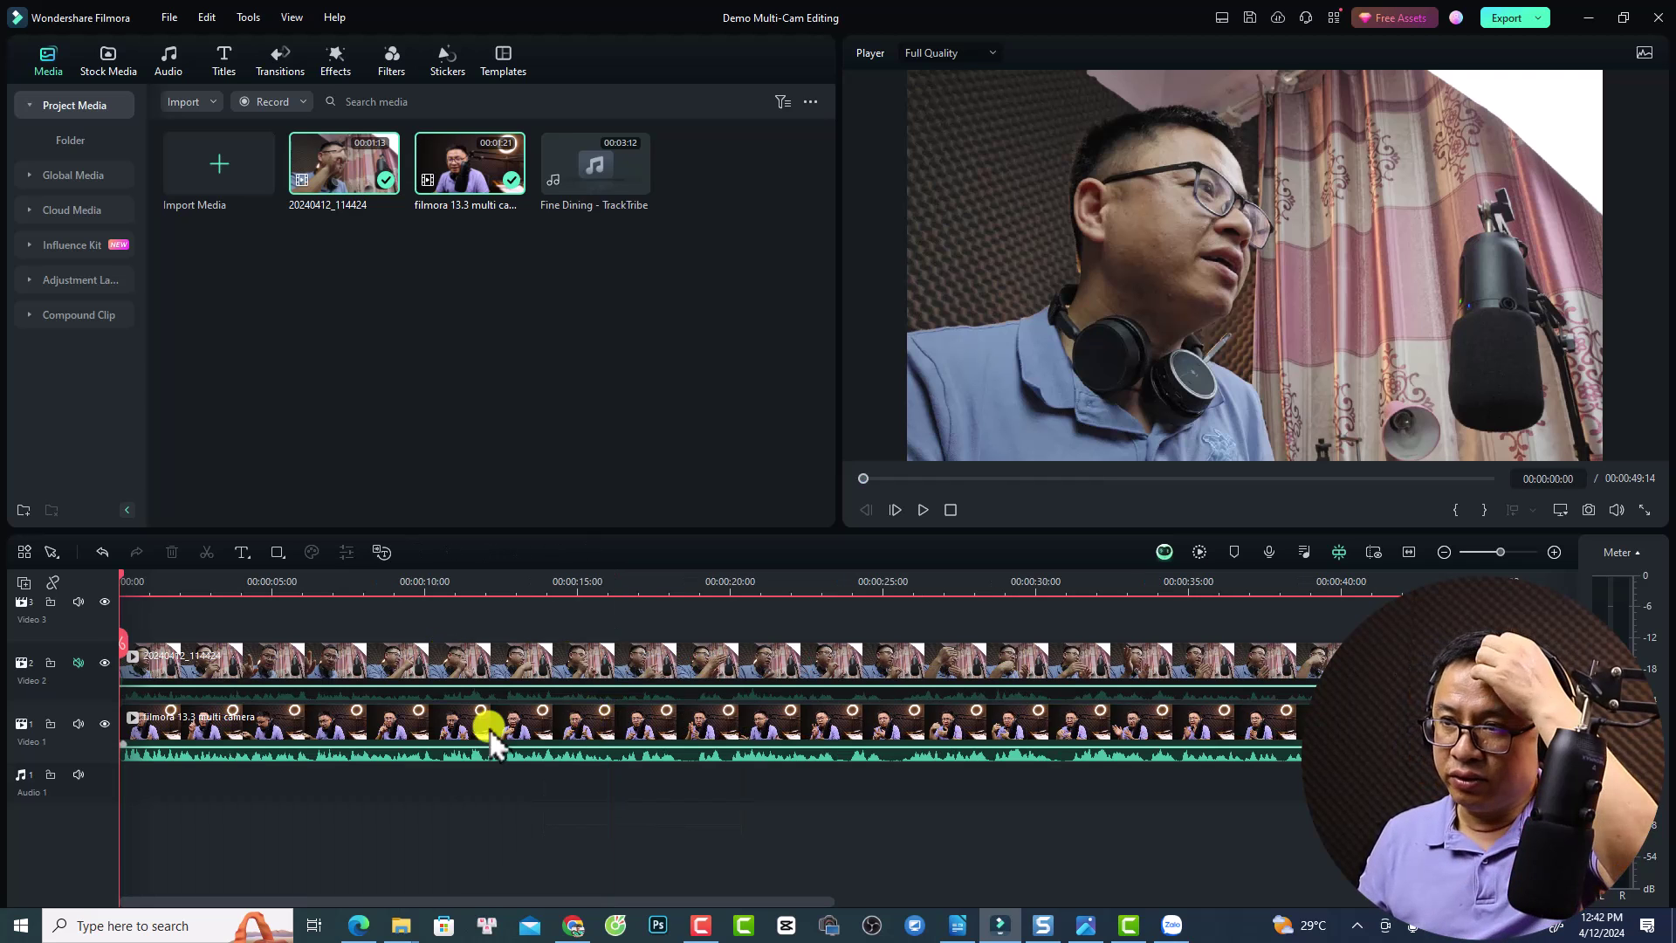
- Hide video track 2, play the main camera footage to 00:00:03:11 and split the 20240412_114424 clip there
click(104, 663)
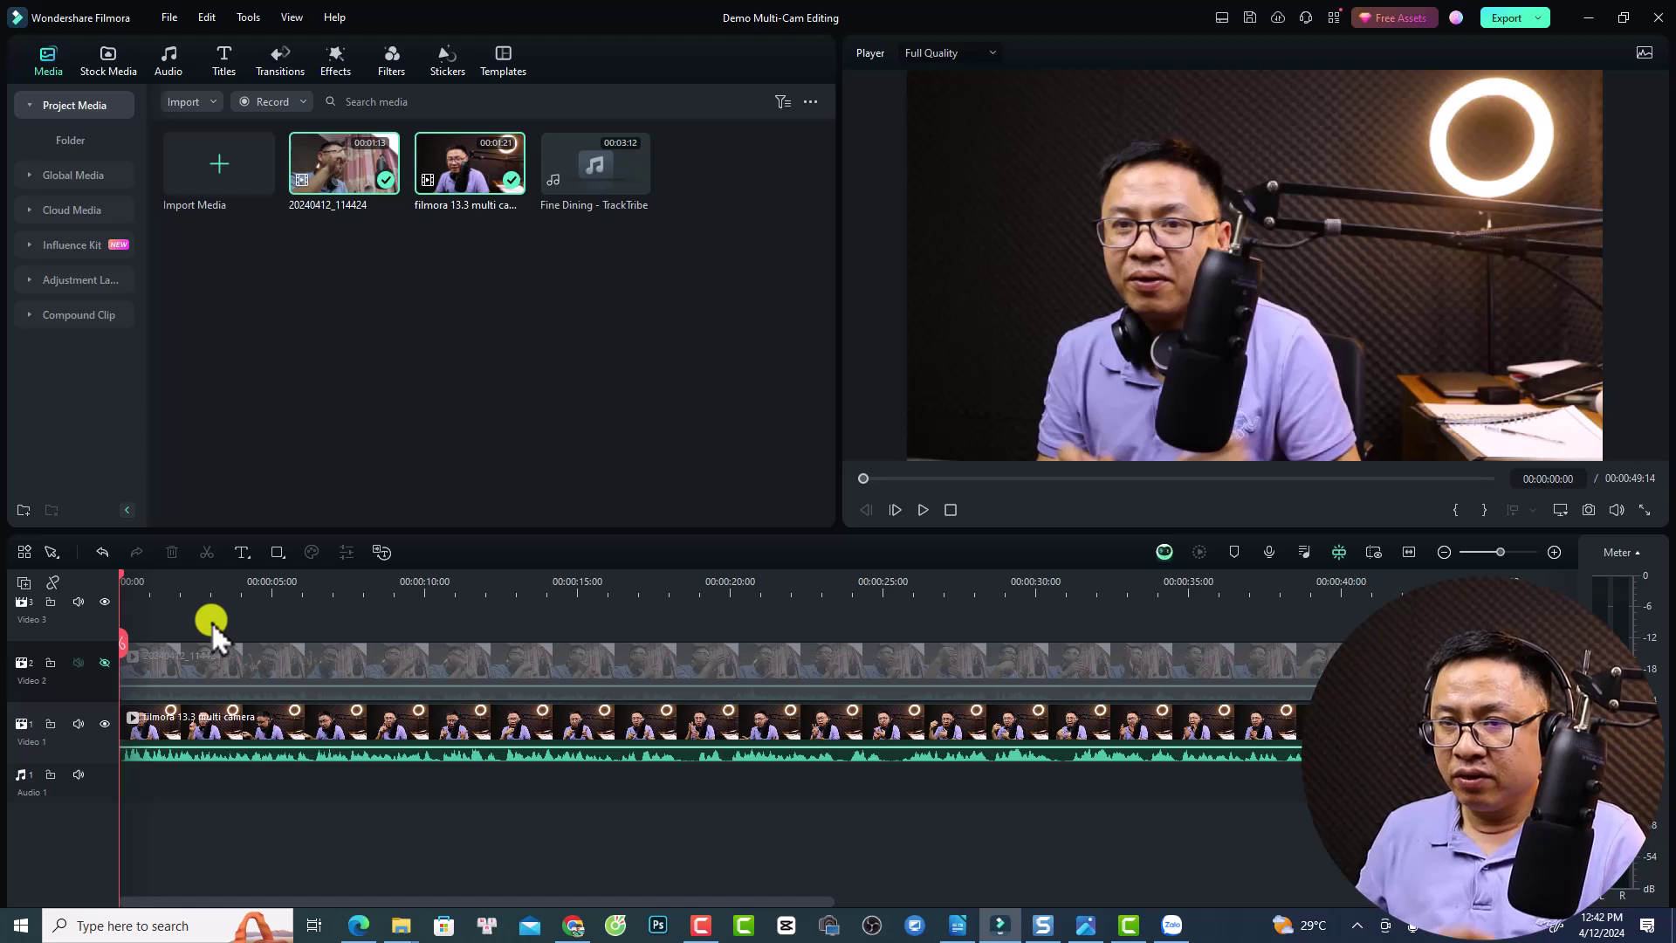
key(space)
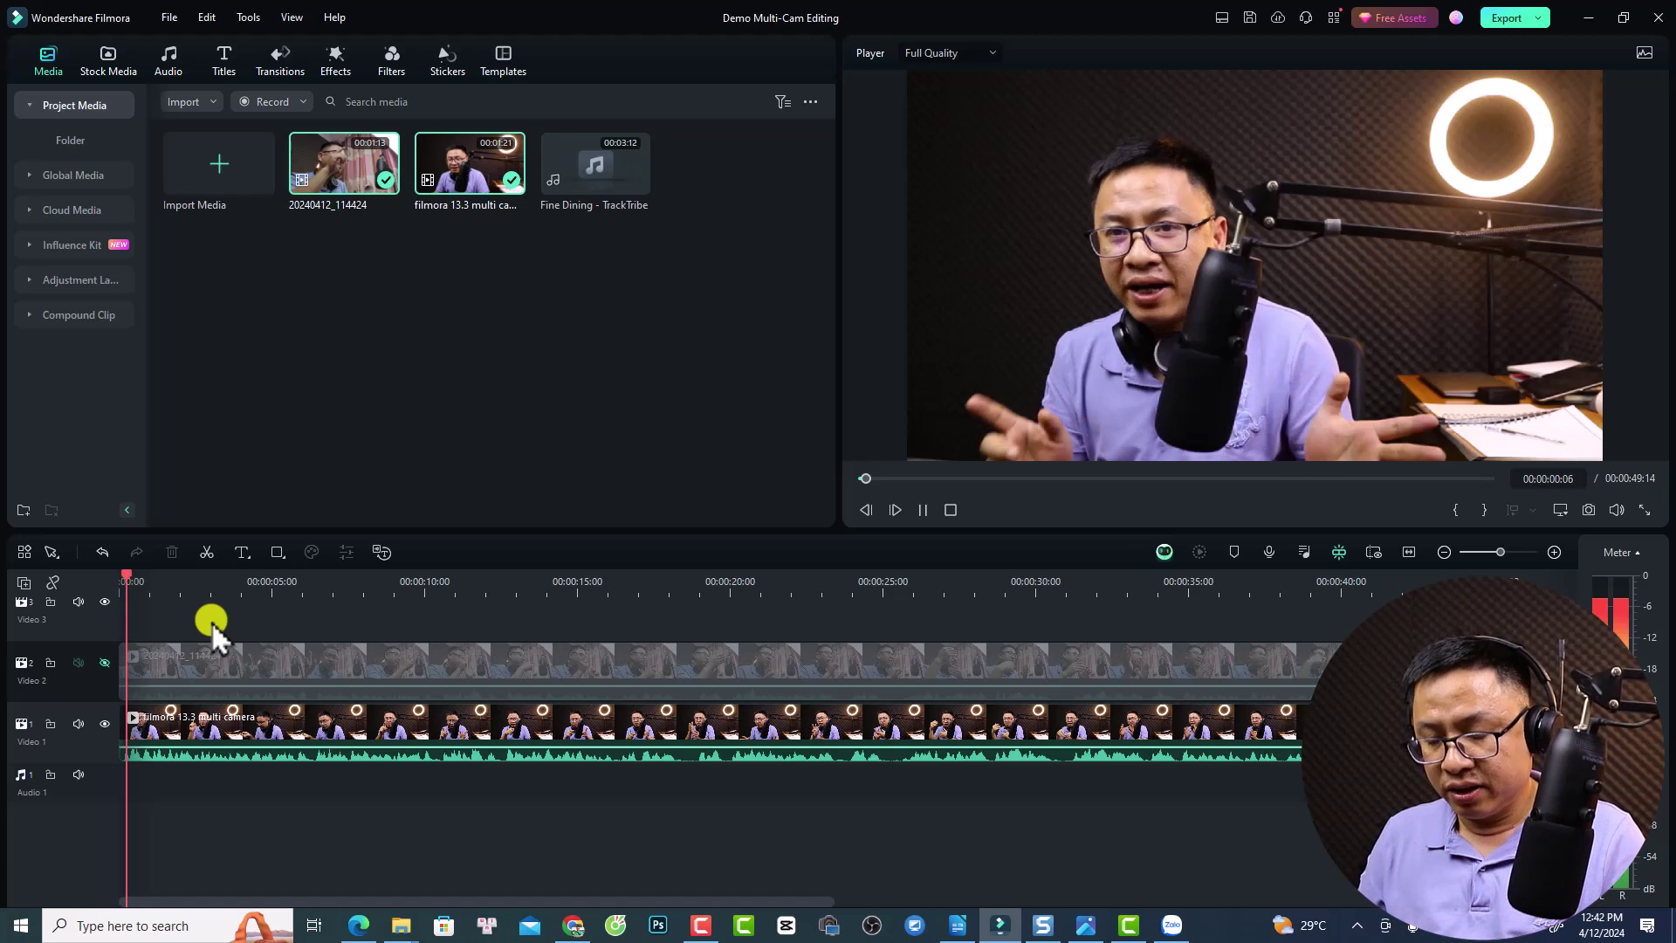
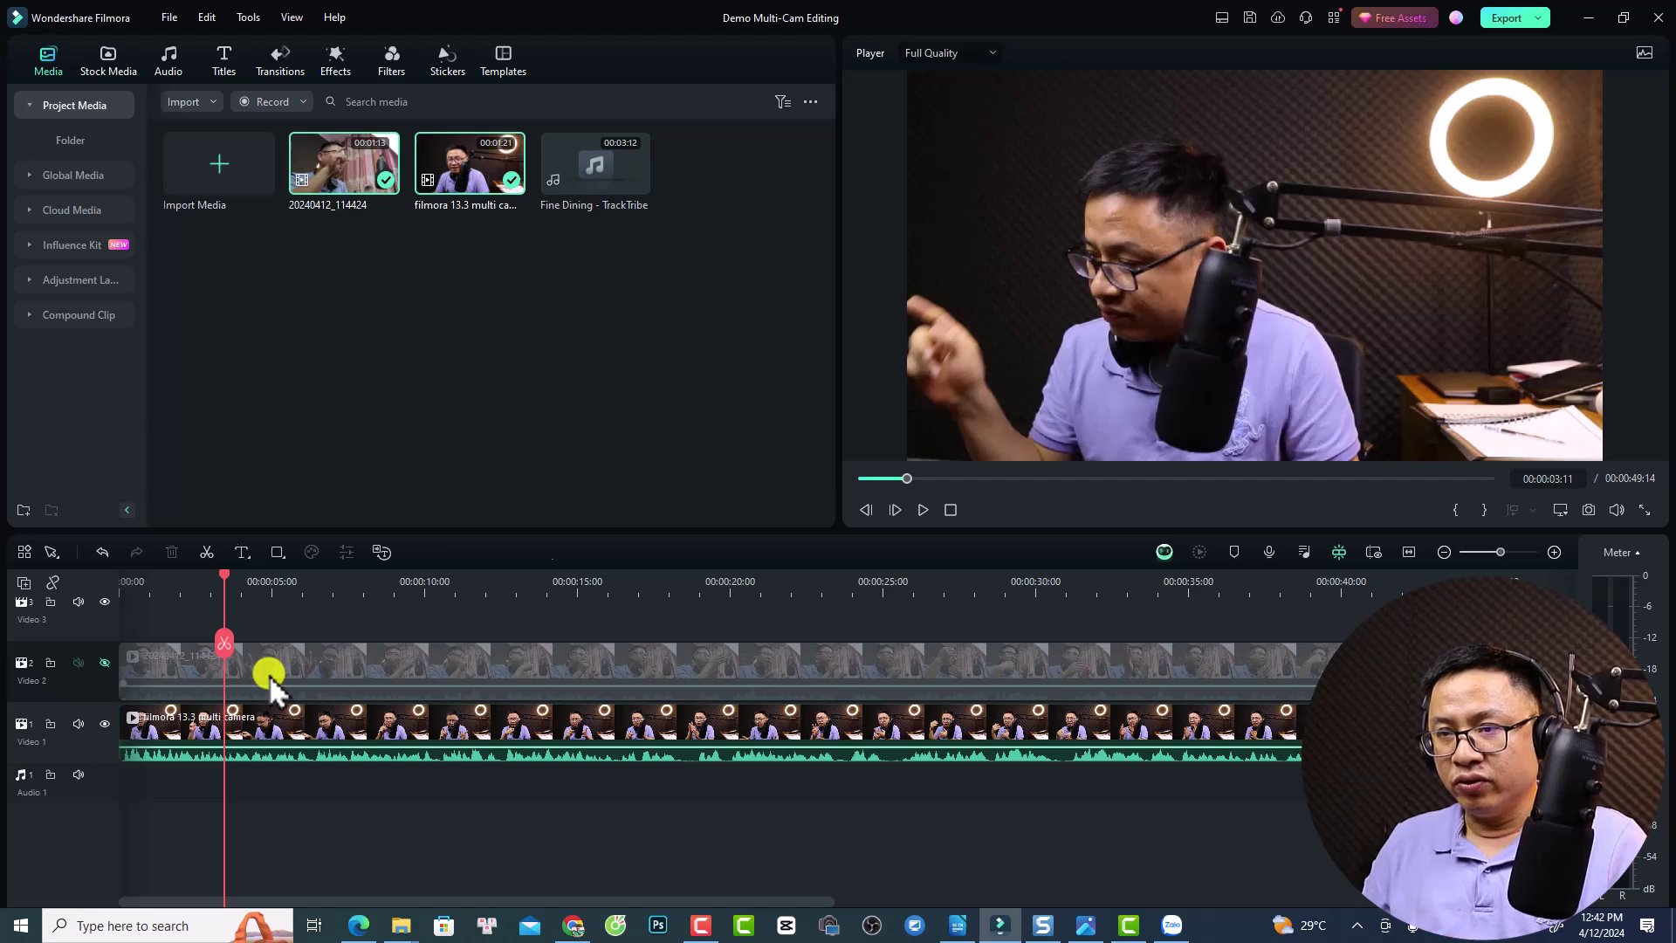
key(ctrl+b)
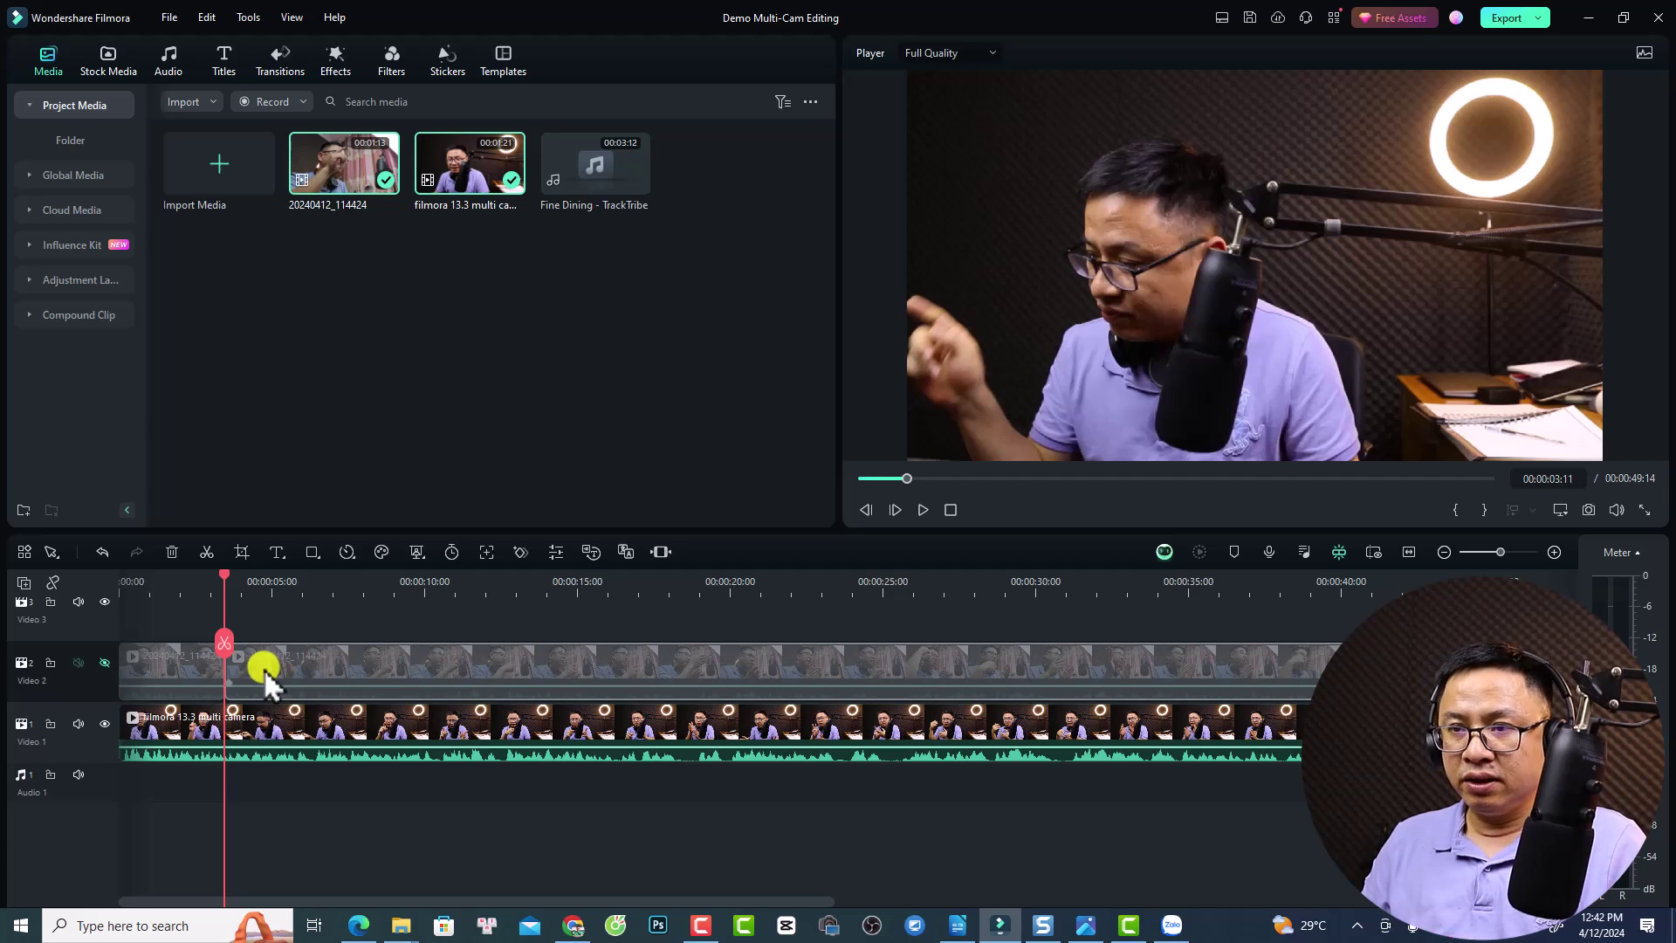
- Disable the 20240412_114424 segment before 00:00:03:11 and show video track 2 again
click(187, 673)
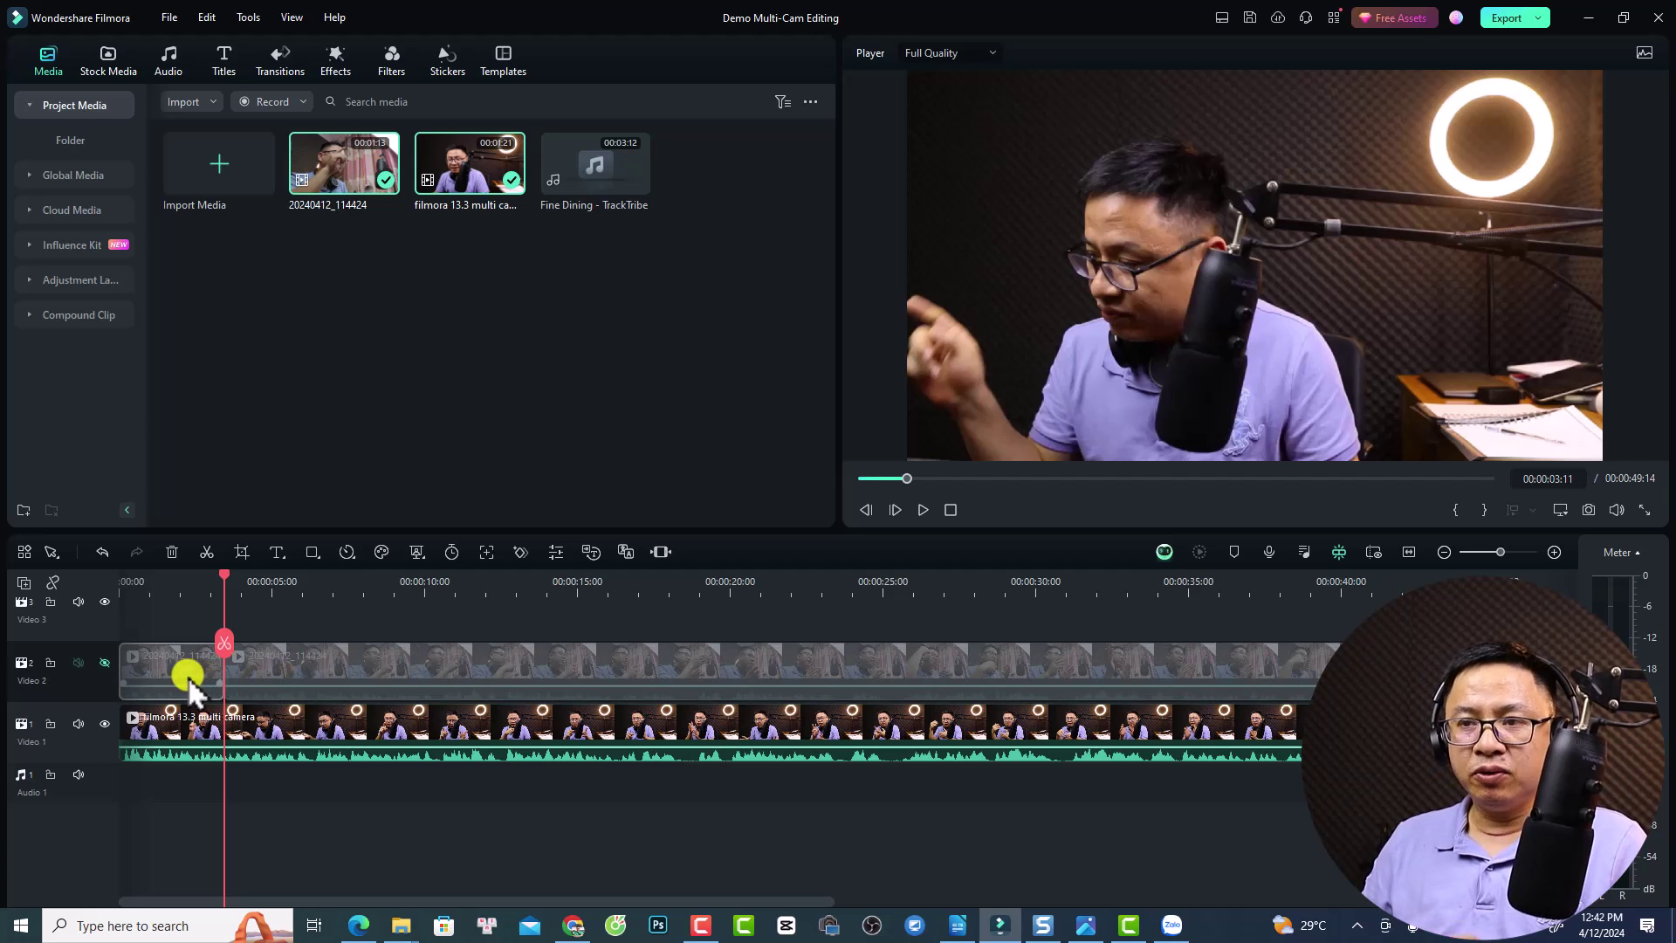
right_click(189, 676)
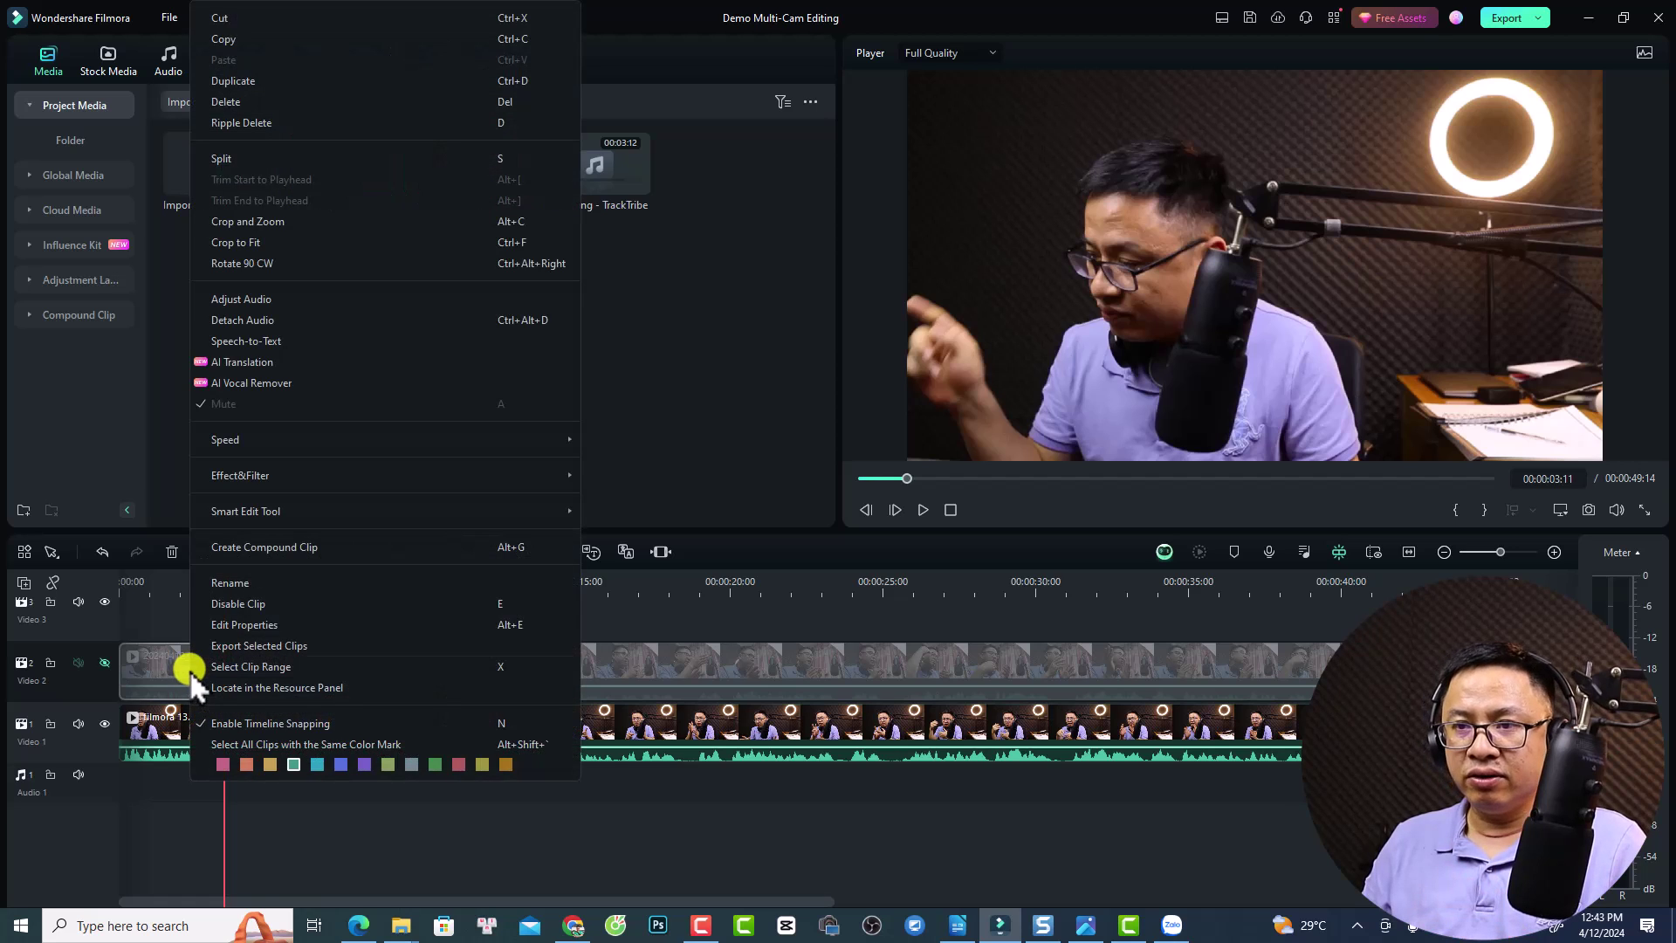
click(241, 604)
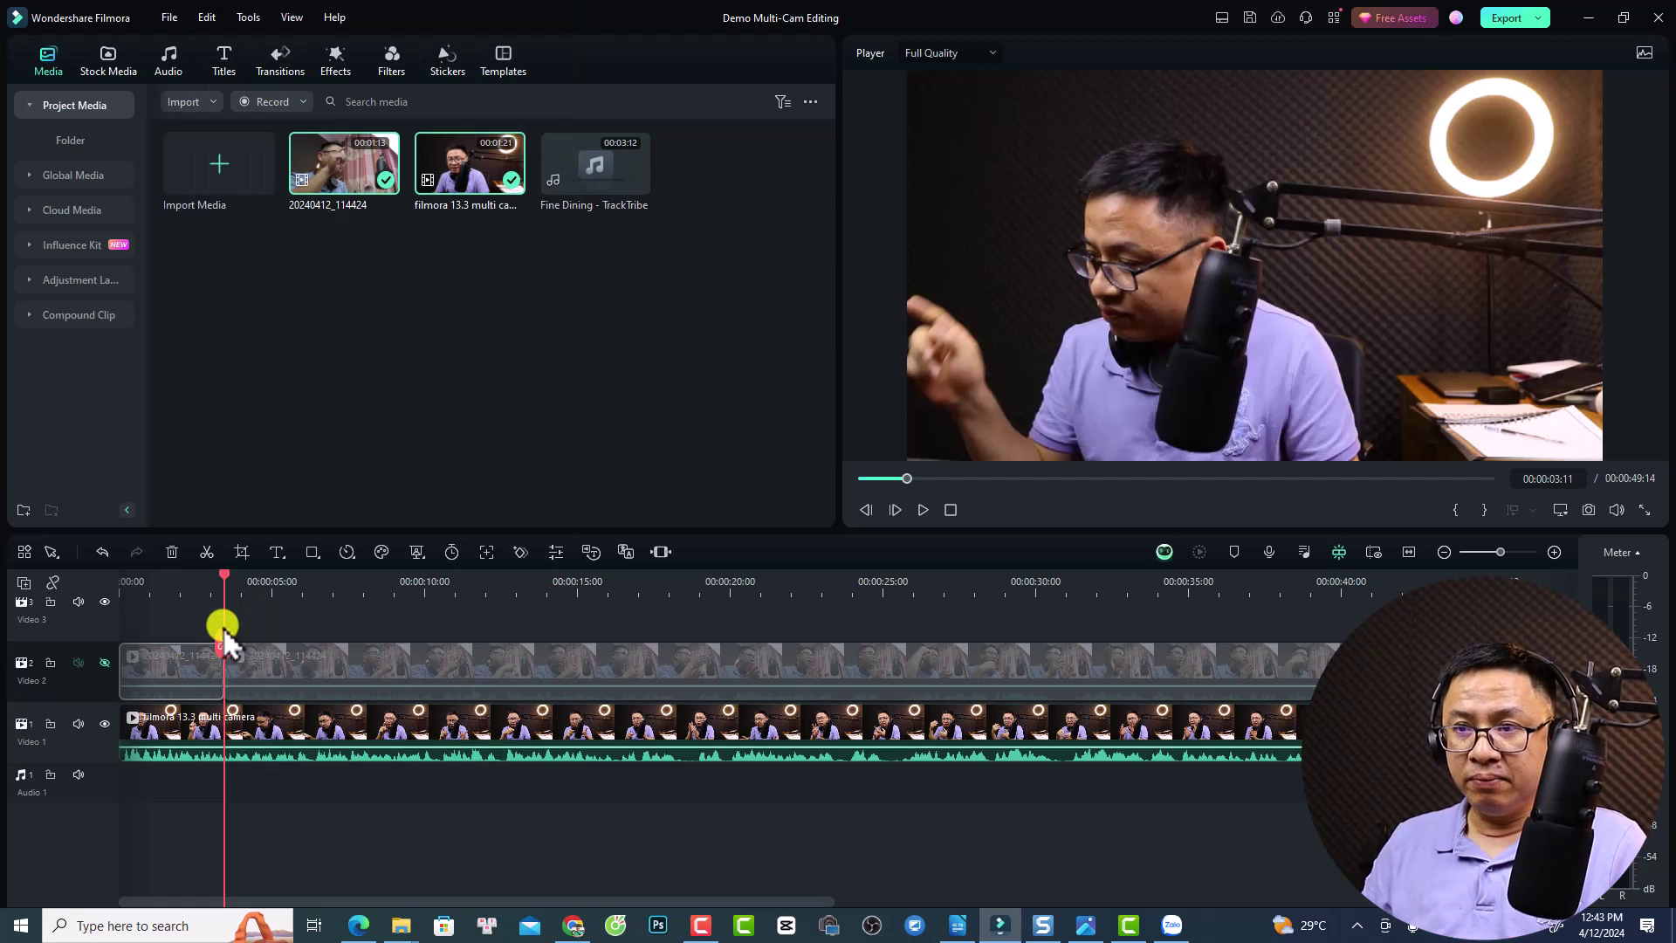
click(103, 666)
- Play the first camera switch from about 00:00:02:12 to 00:00:04:09 and select the second 20240412_114424 segment
click(156, 587)
click(196, 590)
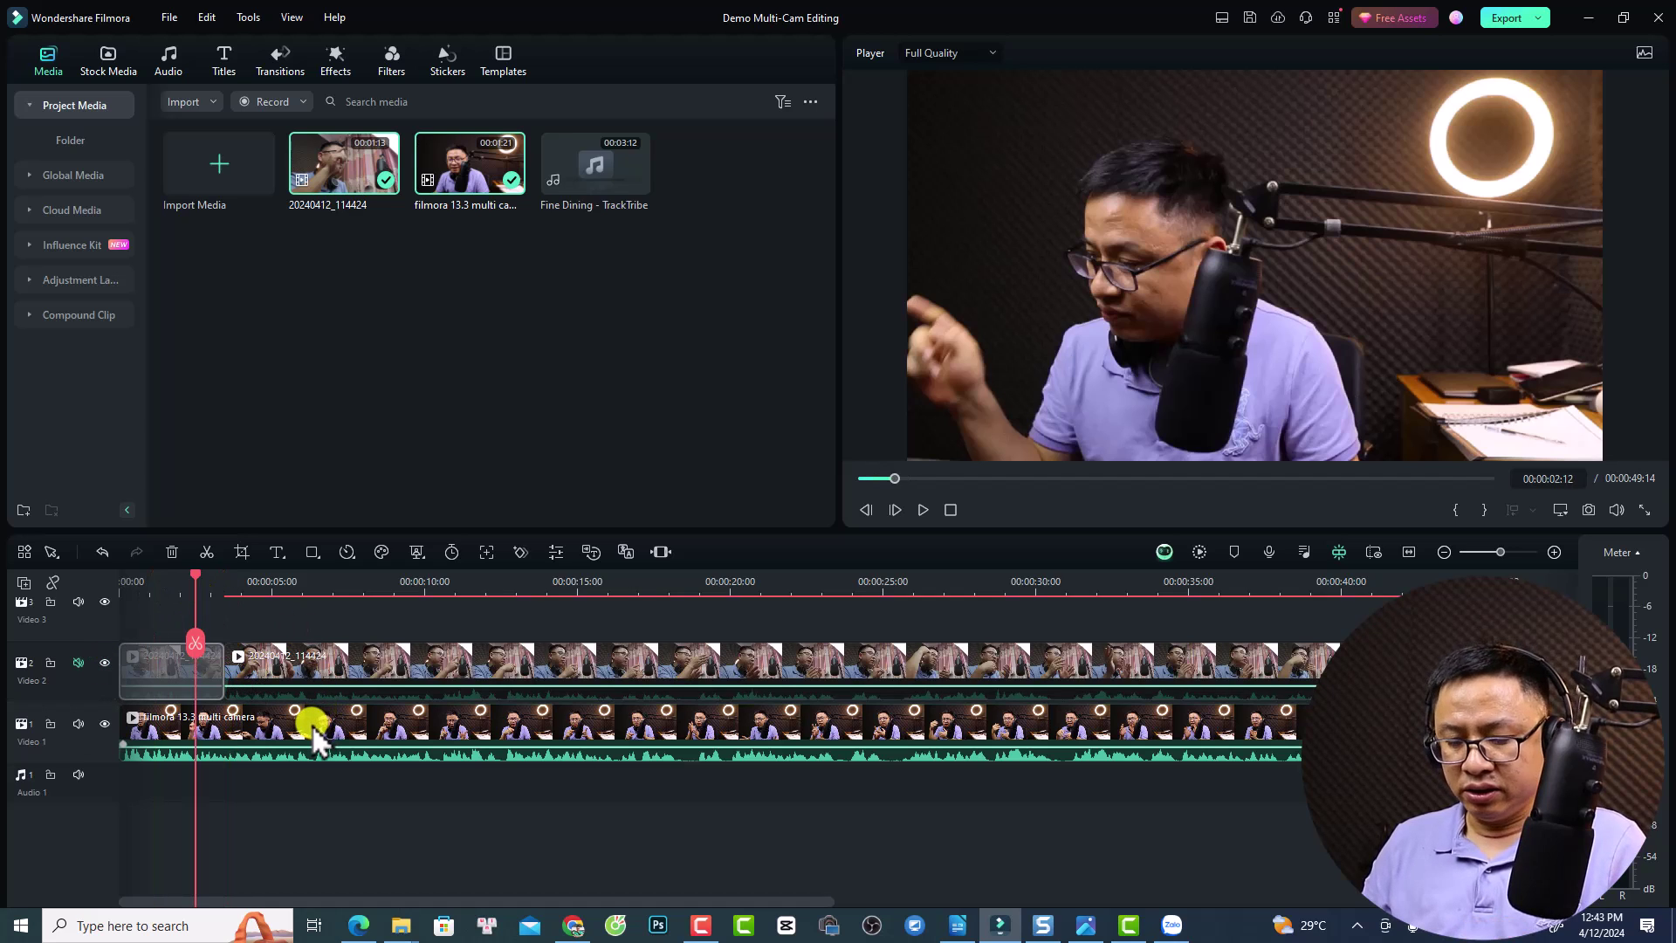
key(space)
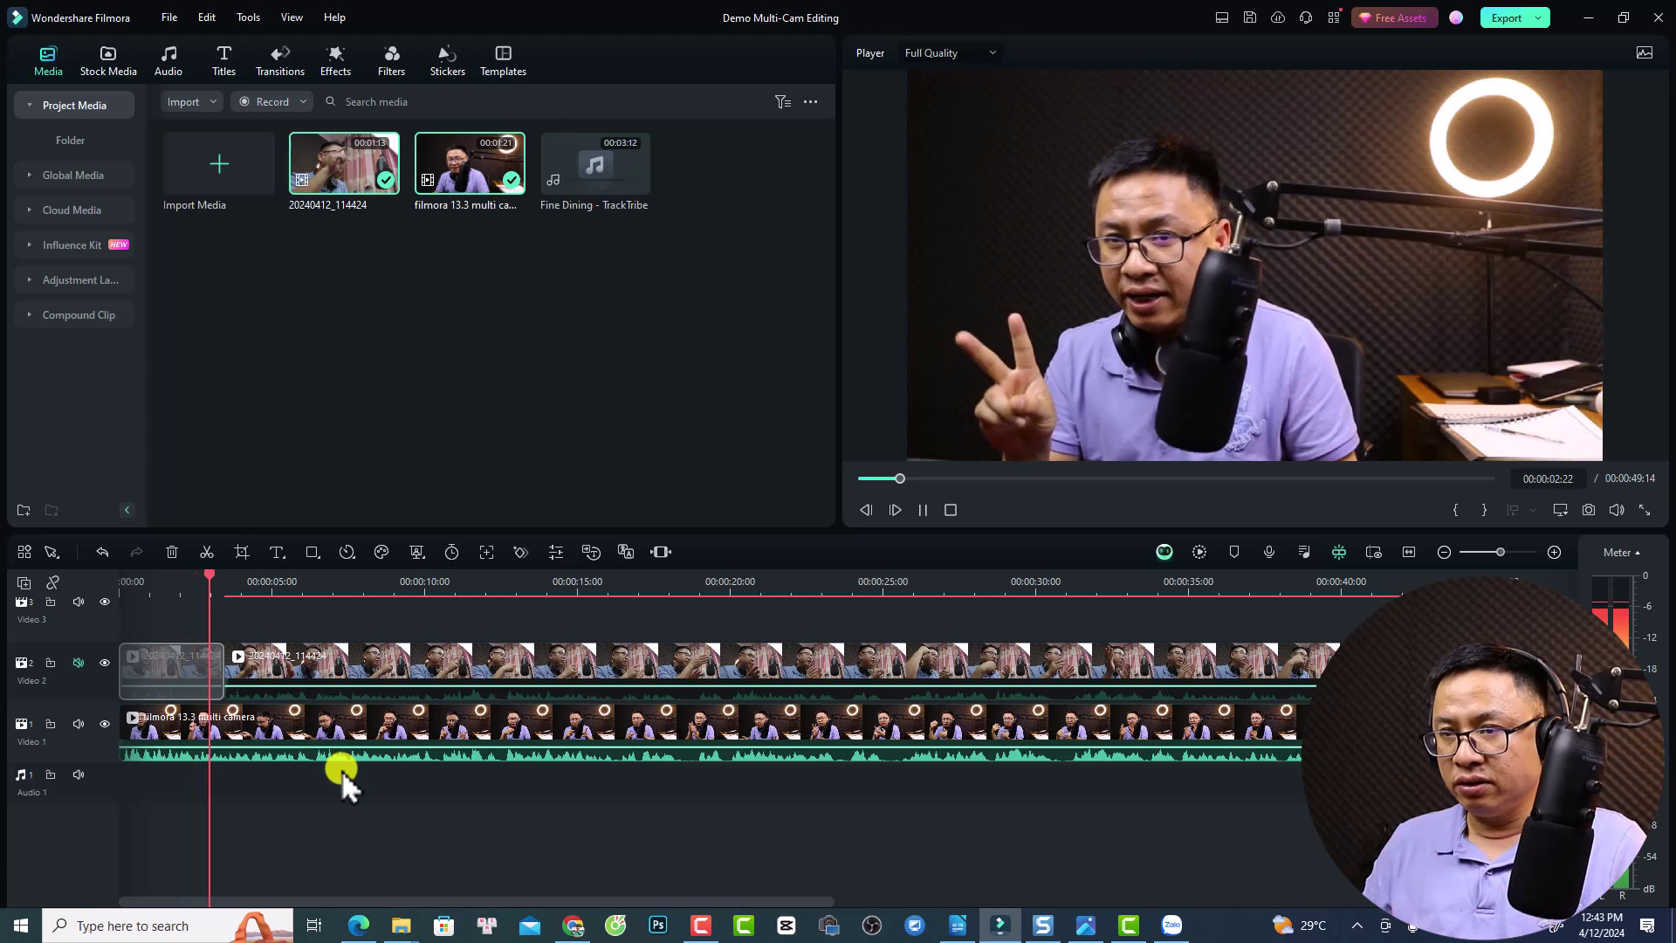
key(space)
click(395, 676)
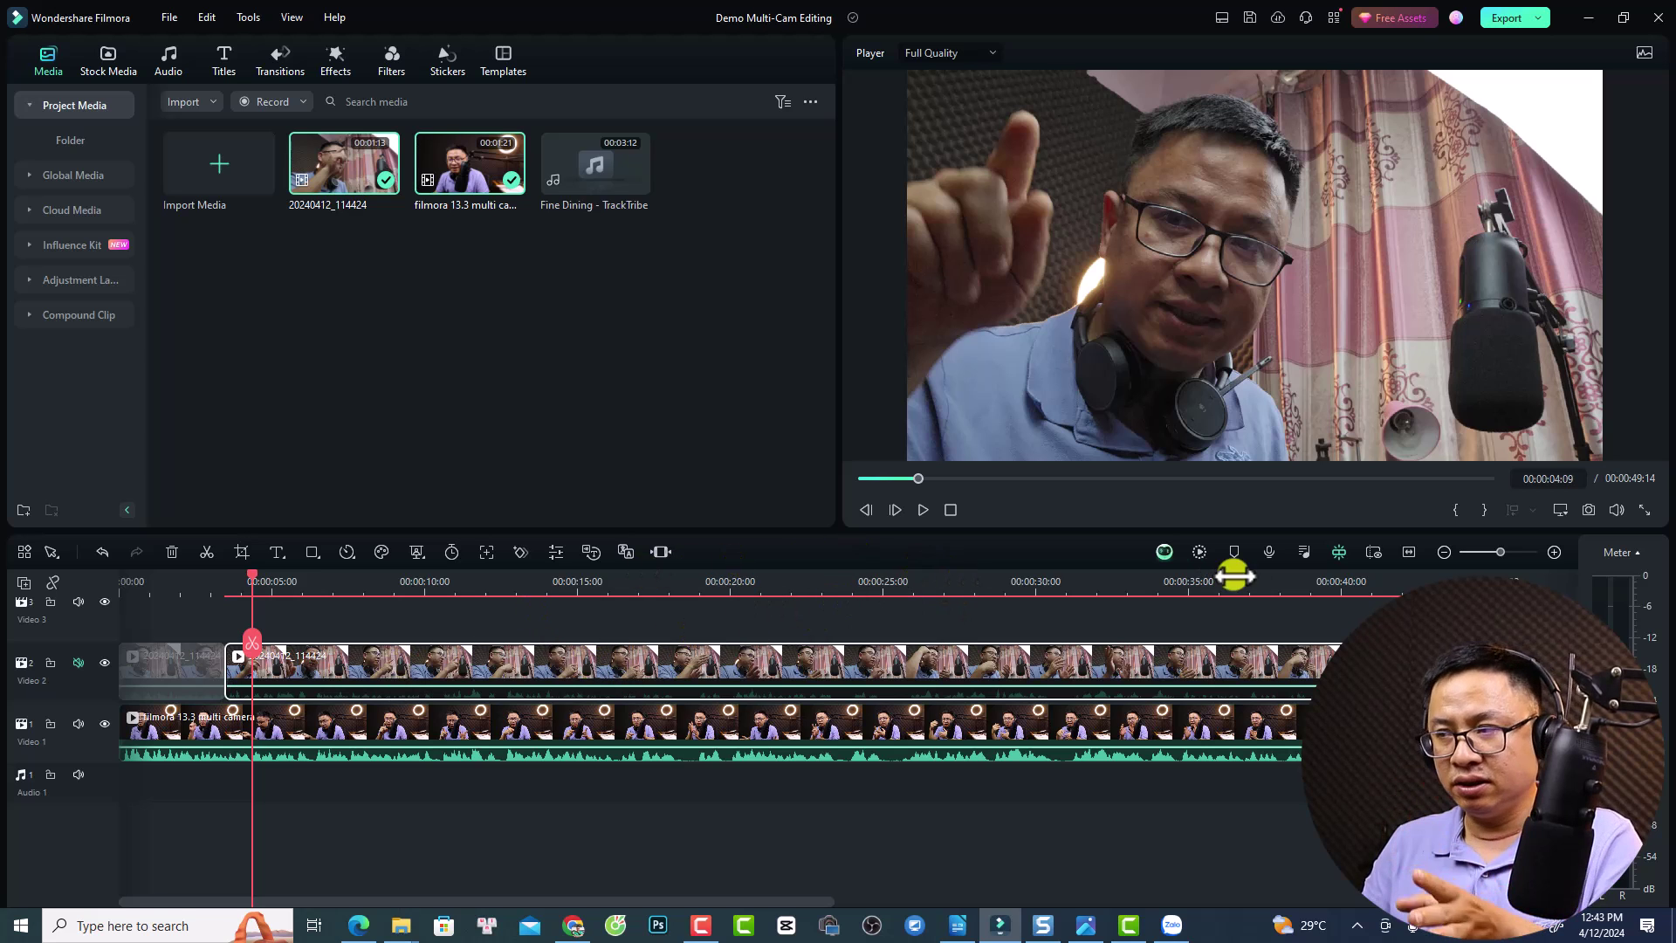
- Render the timeline preview and play the camera switch from about 00:00:02:23 to 00:00:06:10
click(1199, 551)
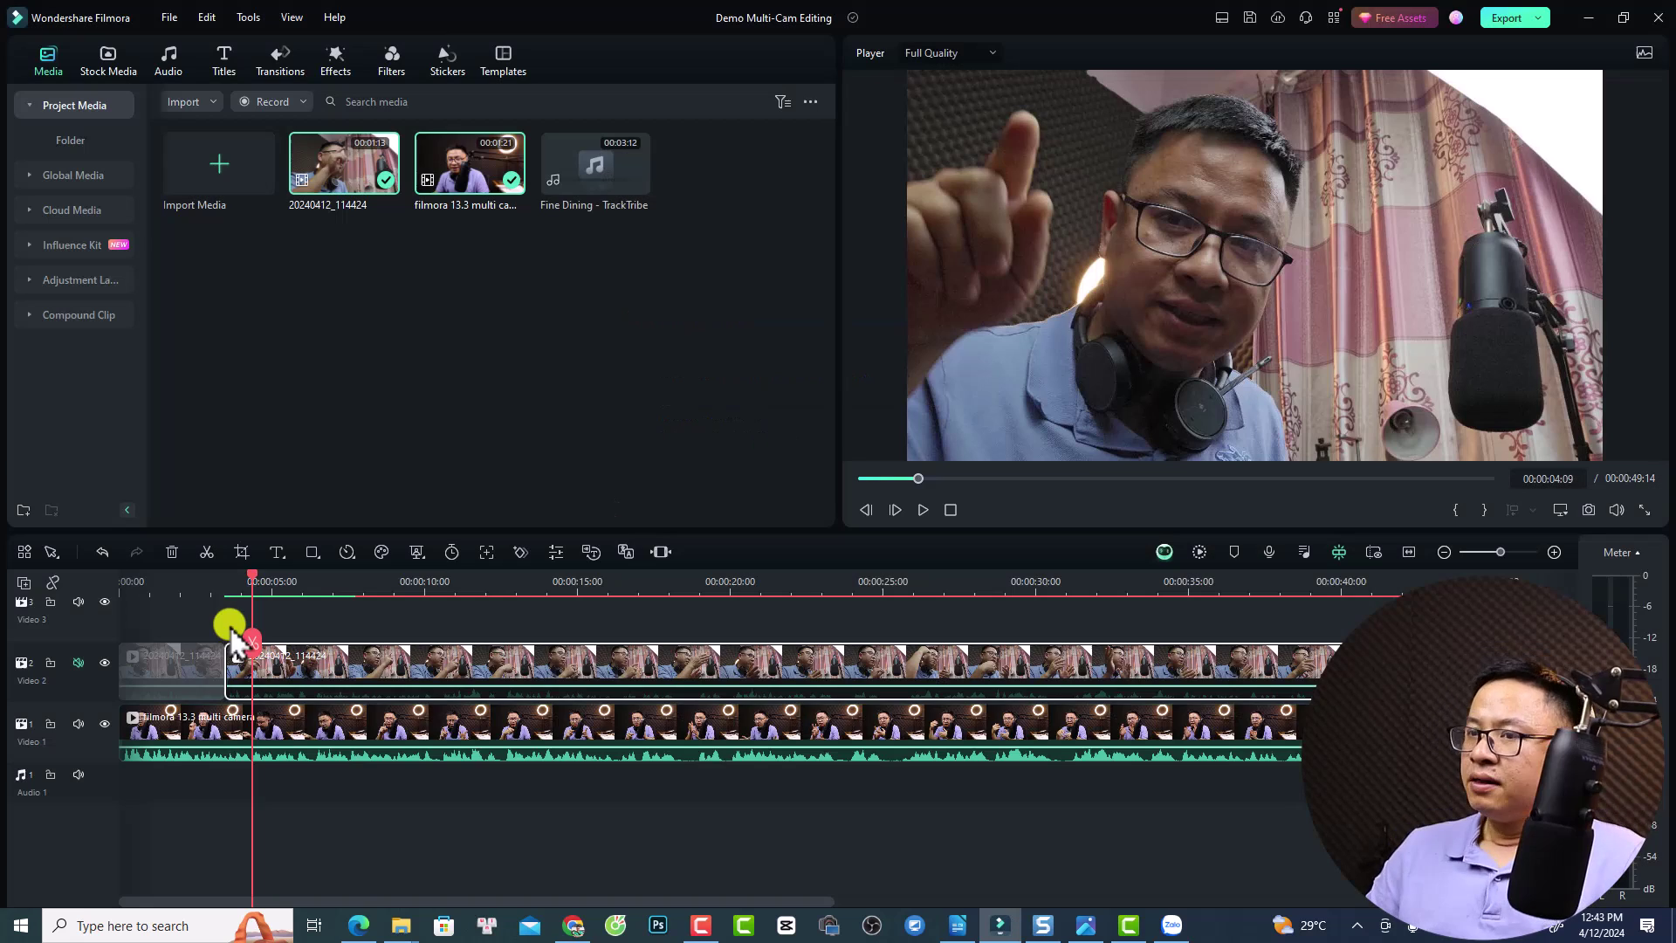
click(211, 585)
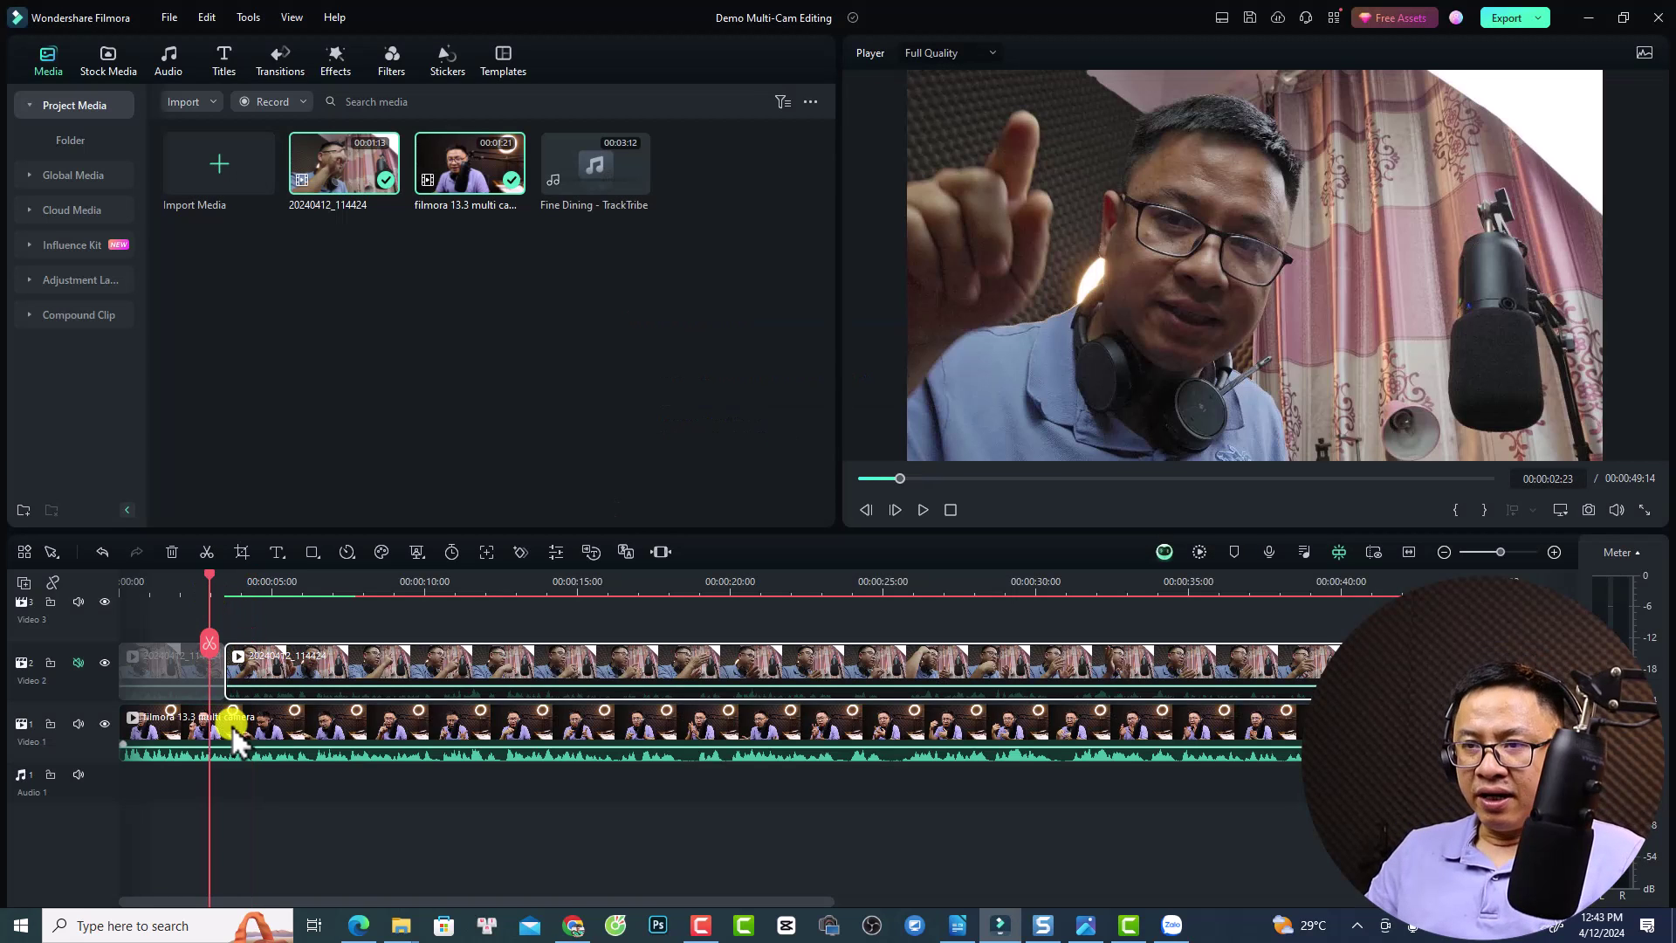
key(space)
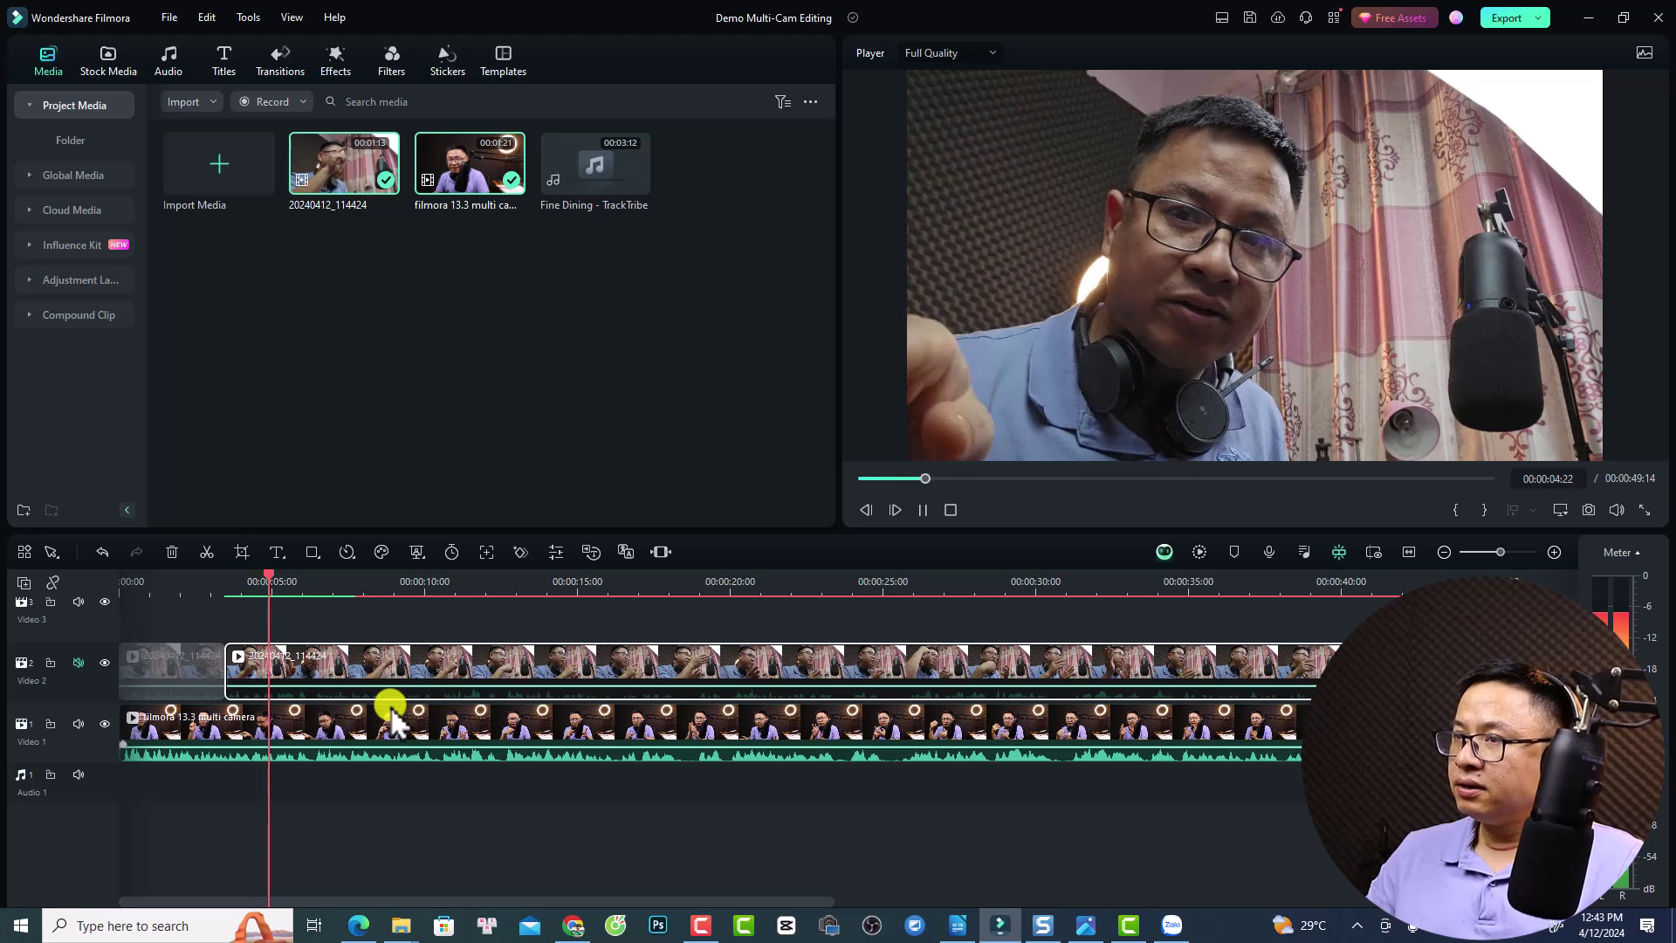
key(space)
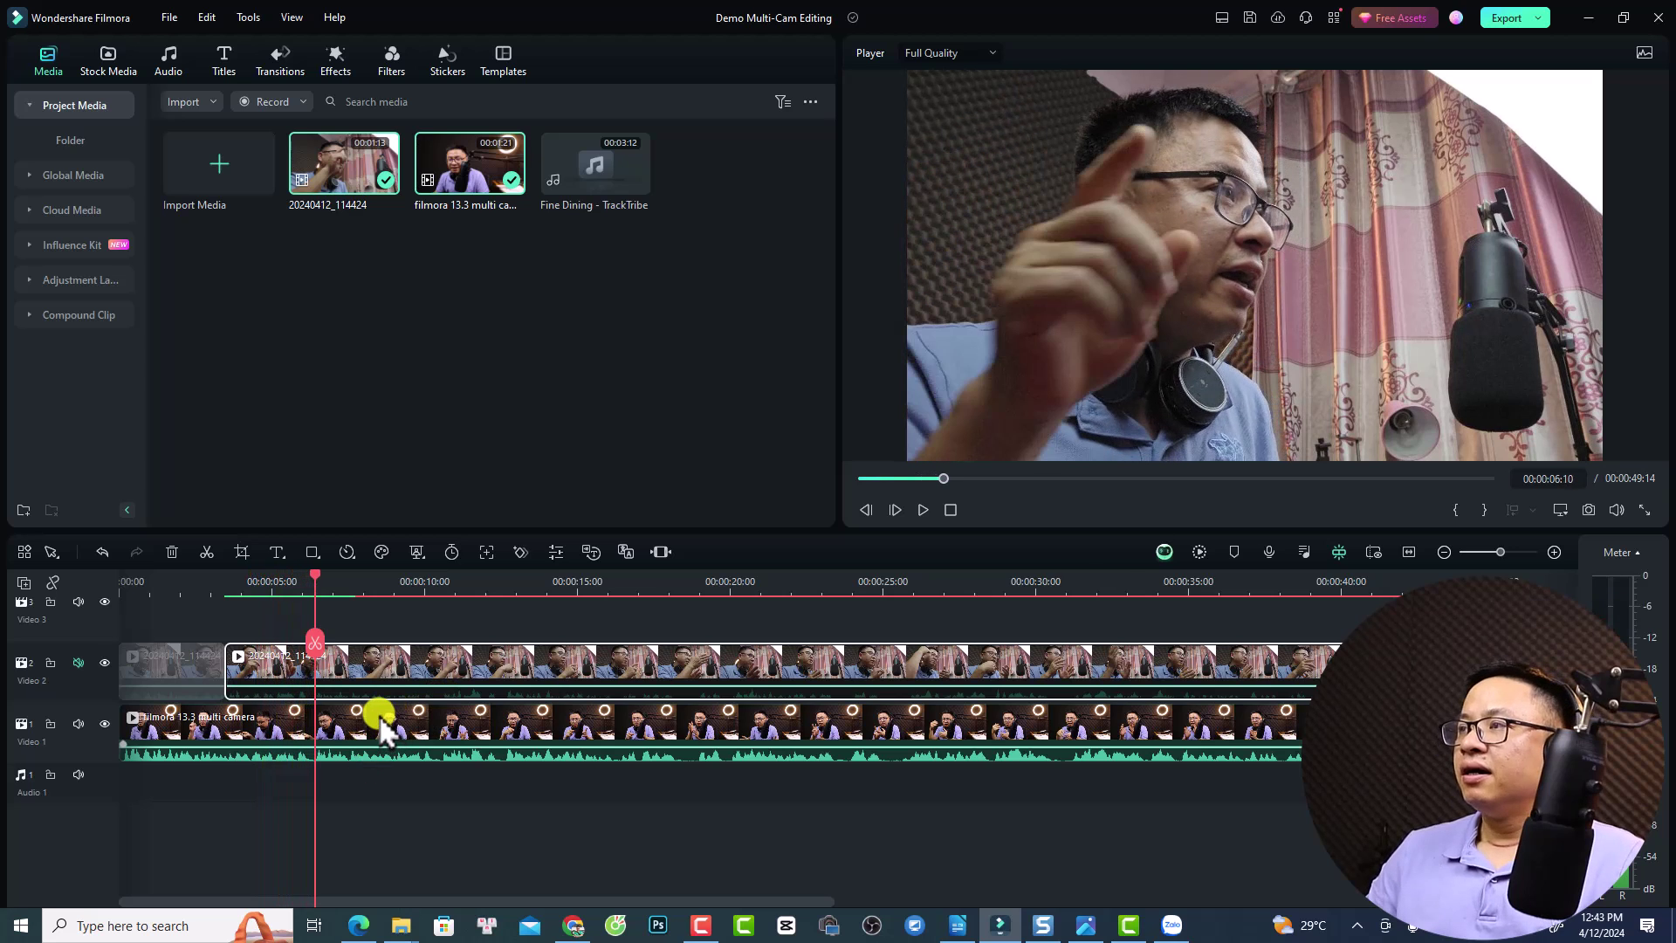
- Split the 20240412_114424 clip at 00:00:06:10, disable the segment after the cut and put the playhead at about 00:00:07:04
click(311, 648)
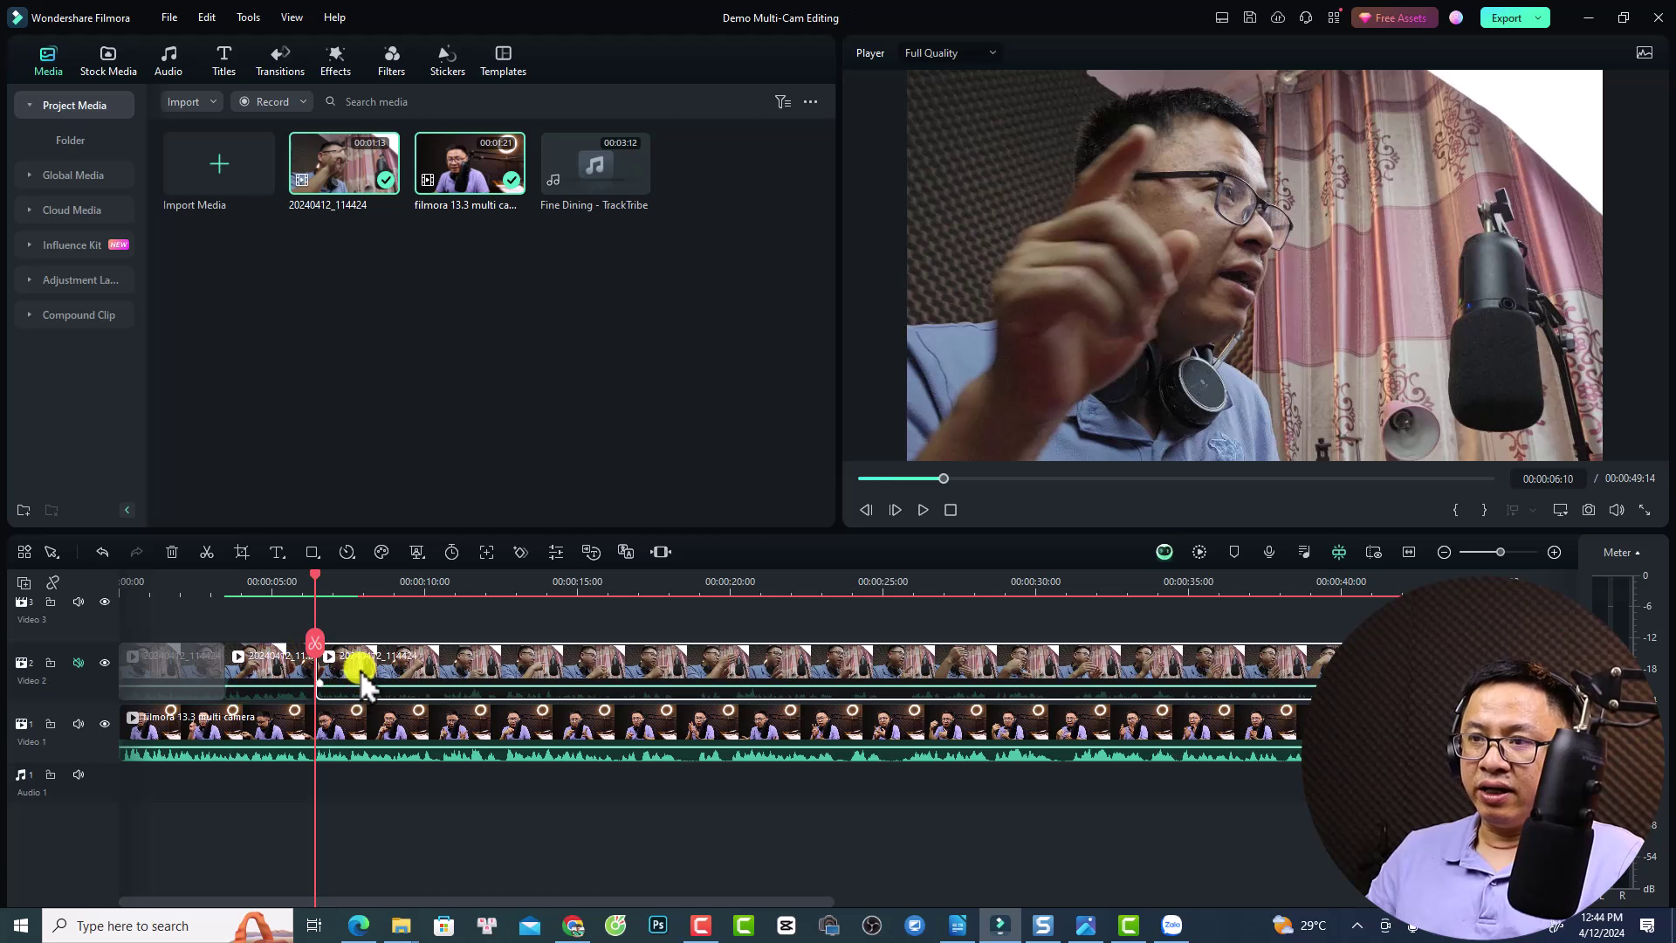
right_click(360, 670)
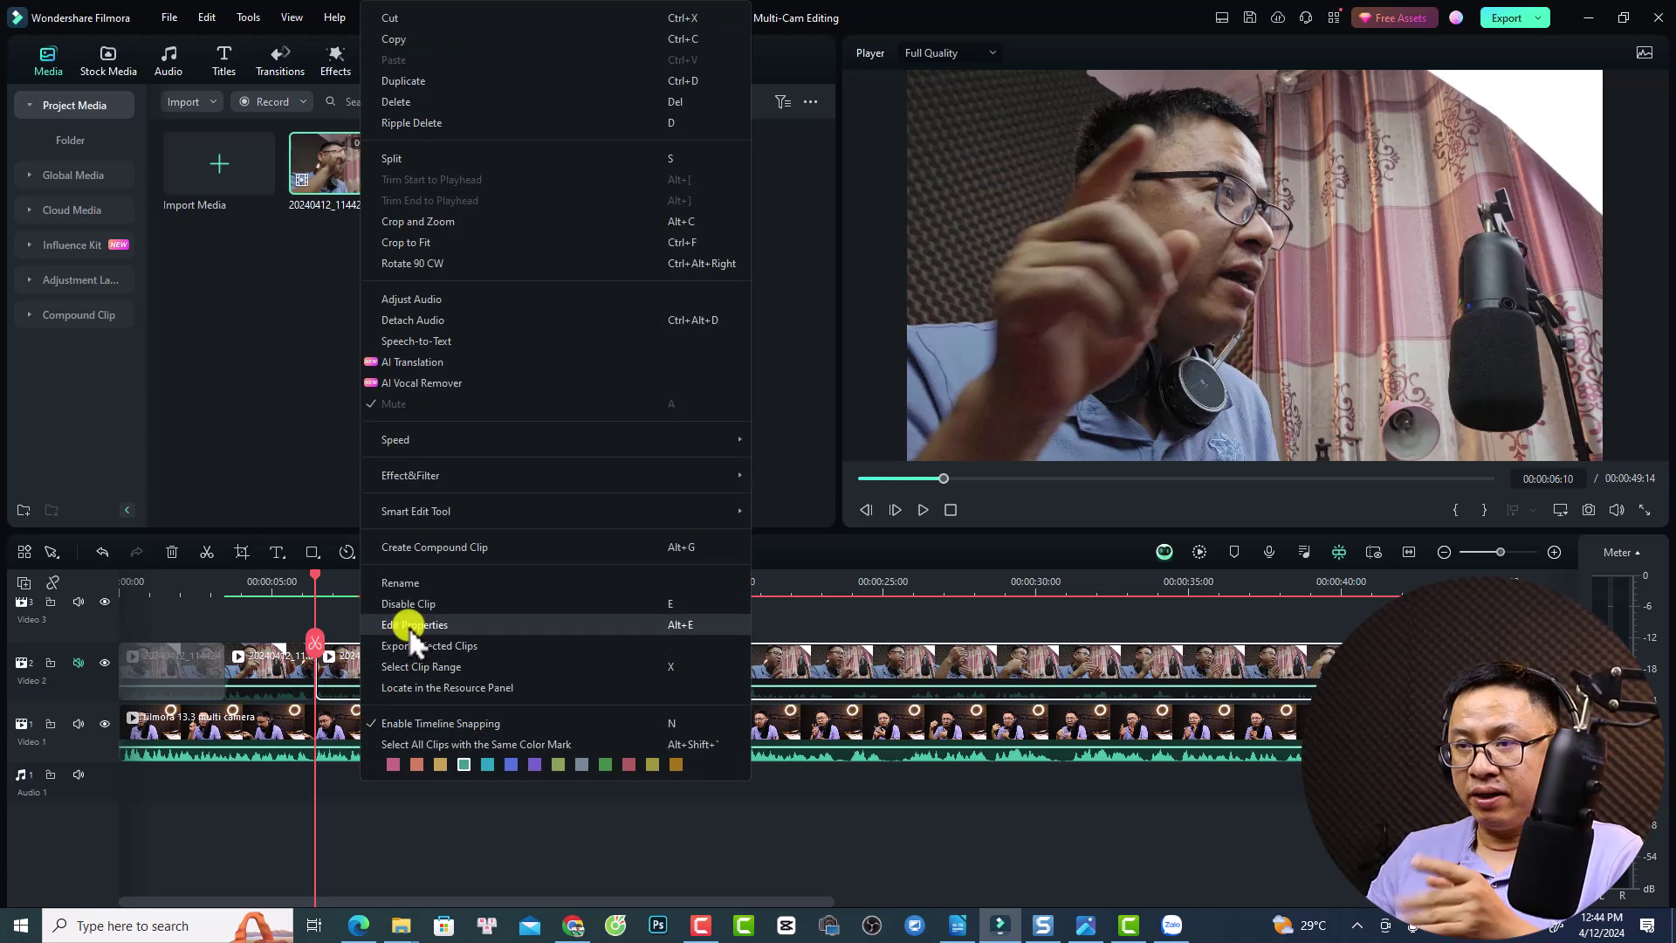
click(405, 604)
click(364, 593)
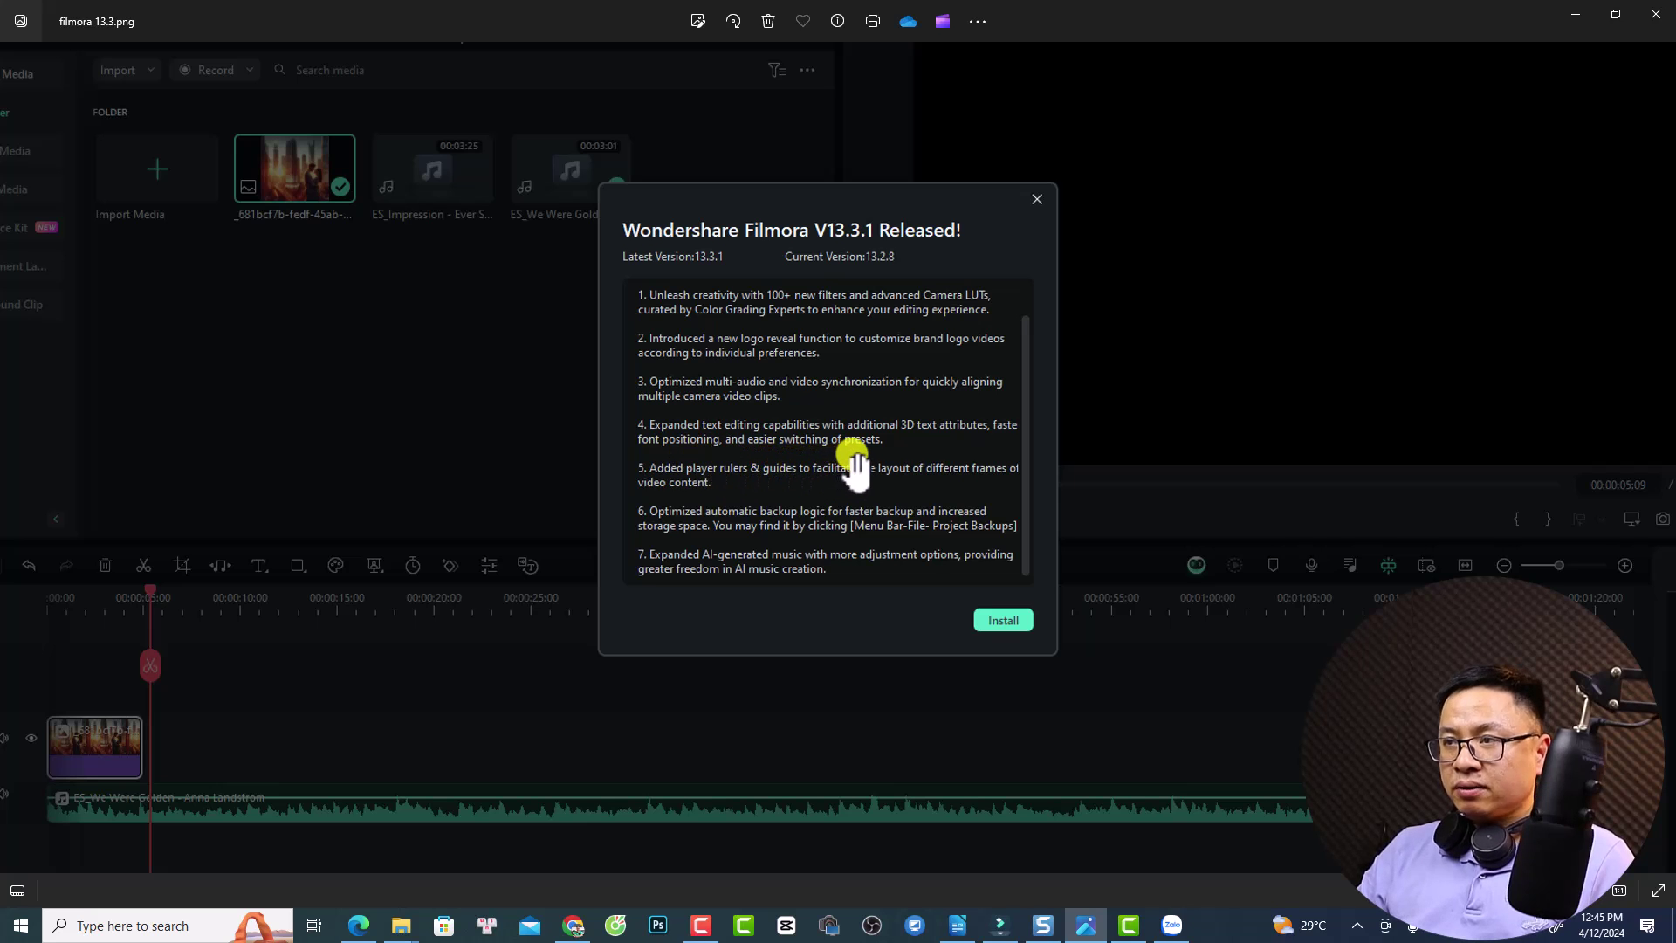
- Switch back to Filmora, add a default text title at 00:00:07:04 on video track 3 and preview it at 00:00:09:02
click(1013, 925)
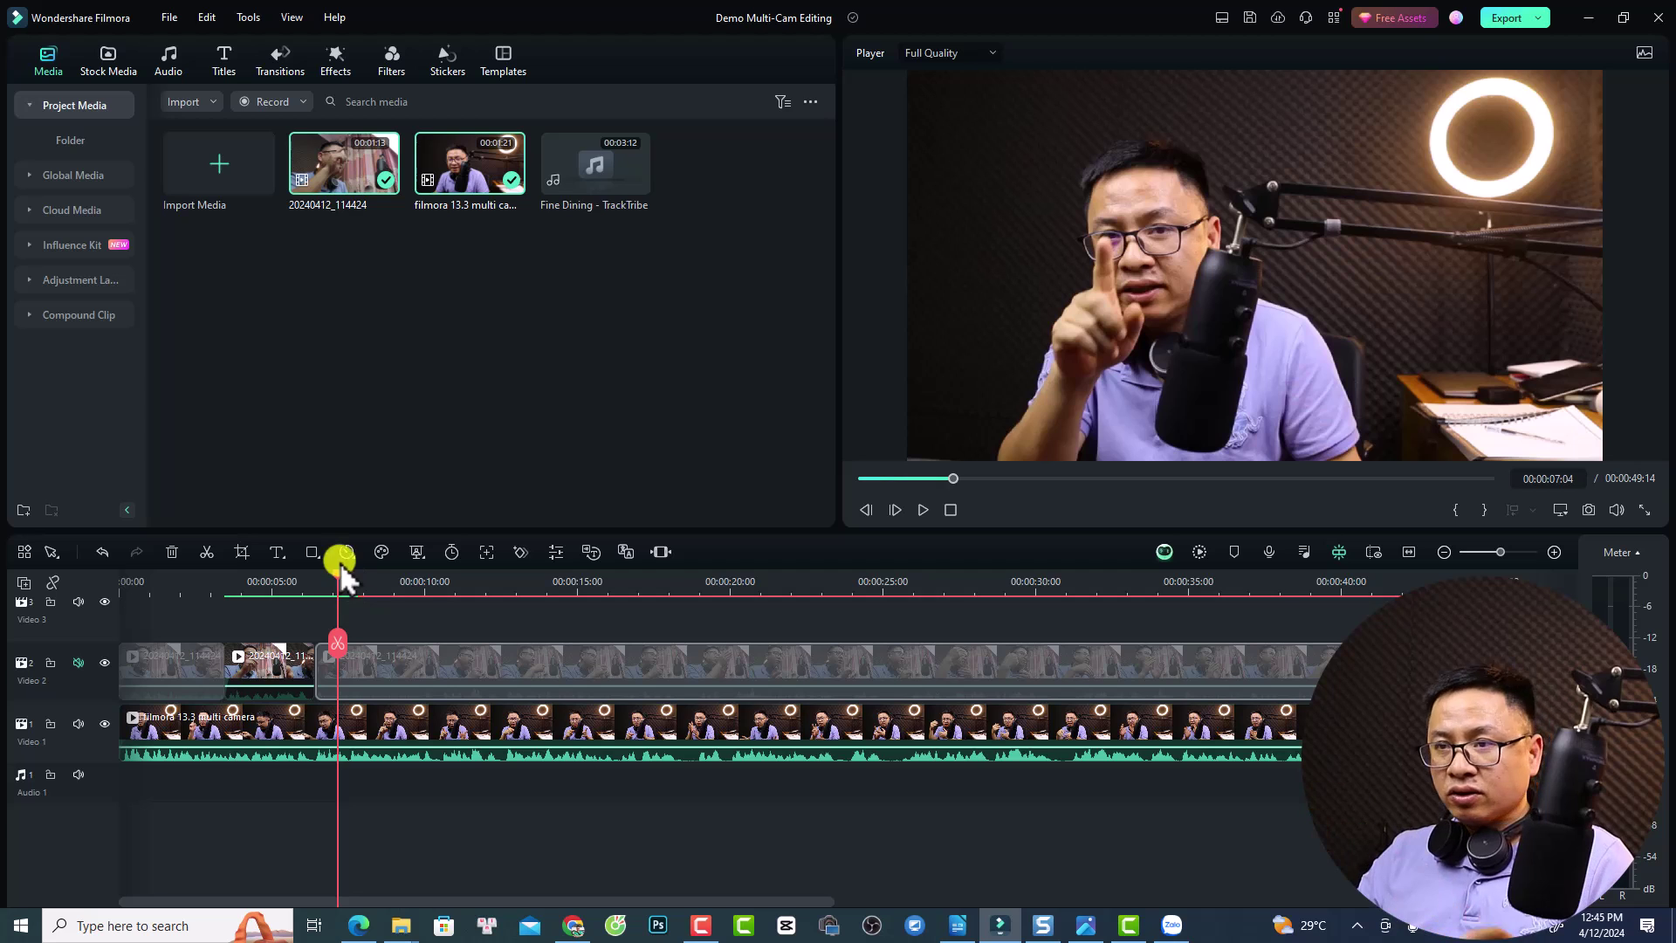
click(276, 551)
click(355, 584)
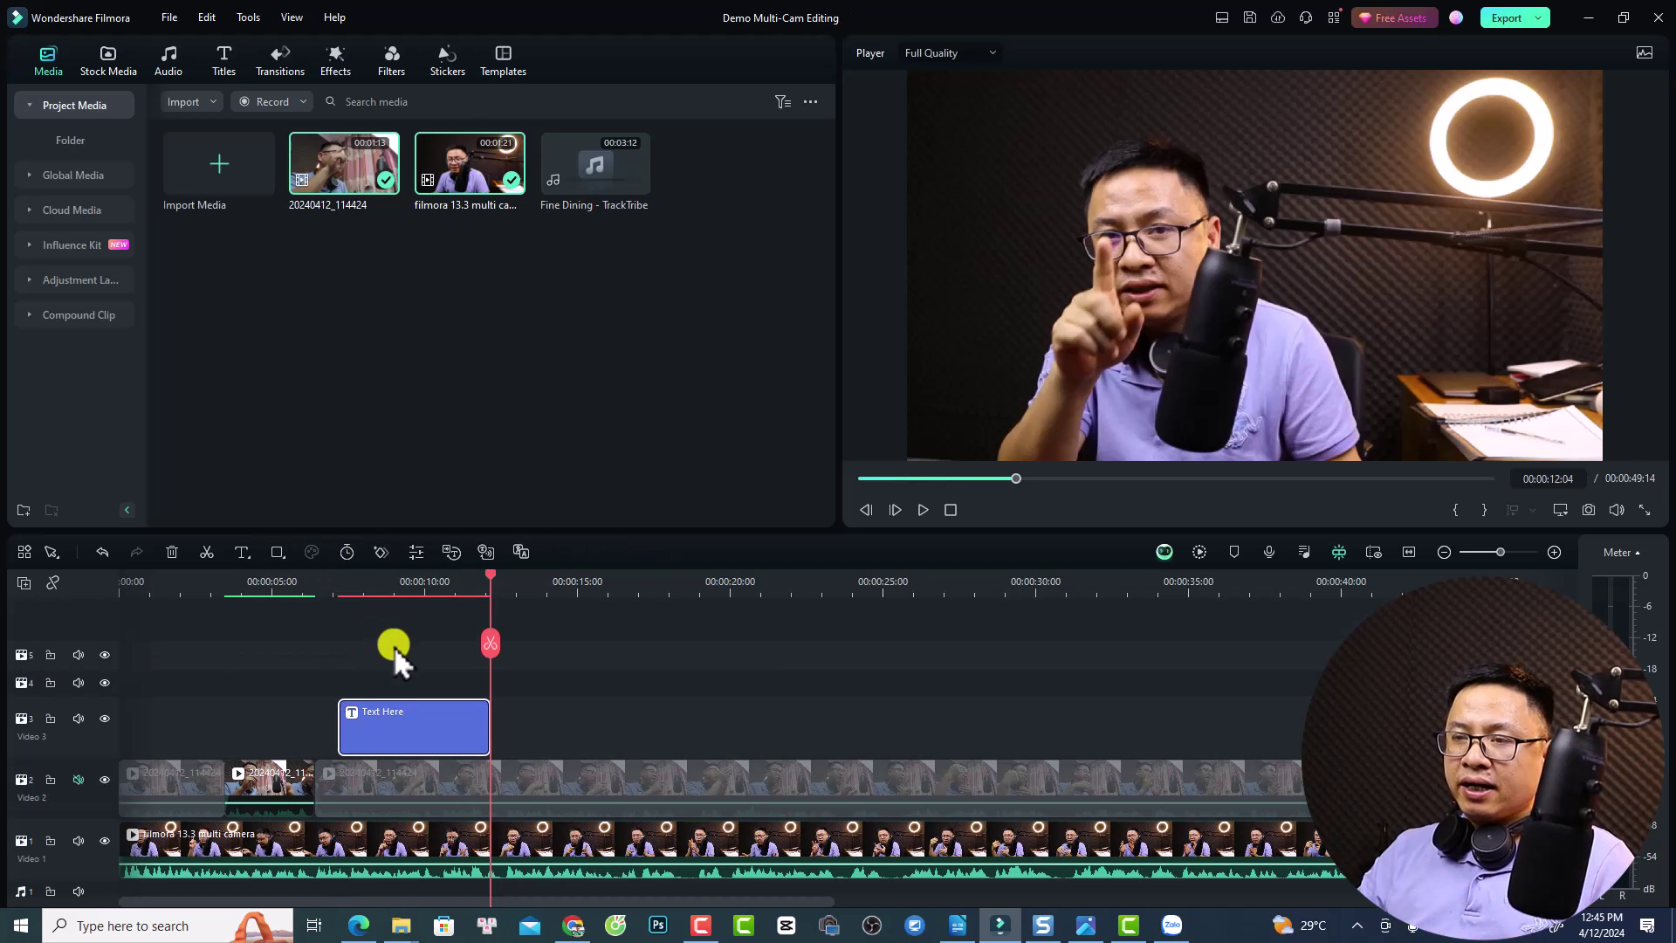
click(394, 583)
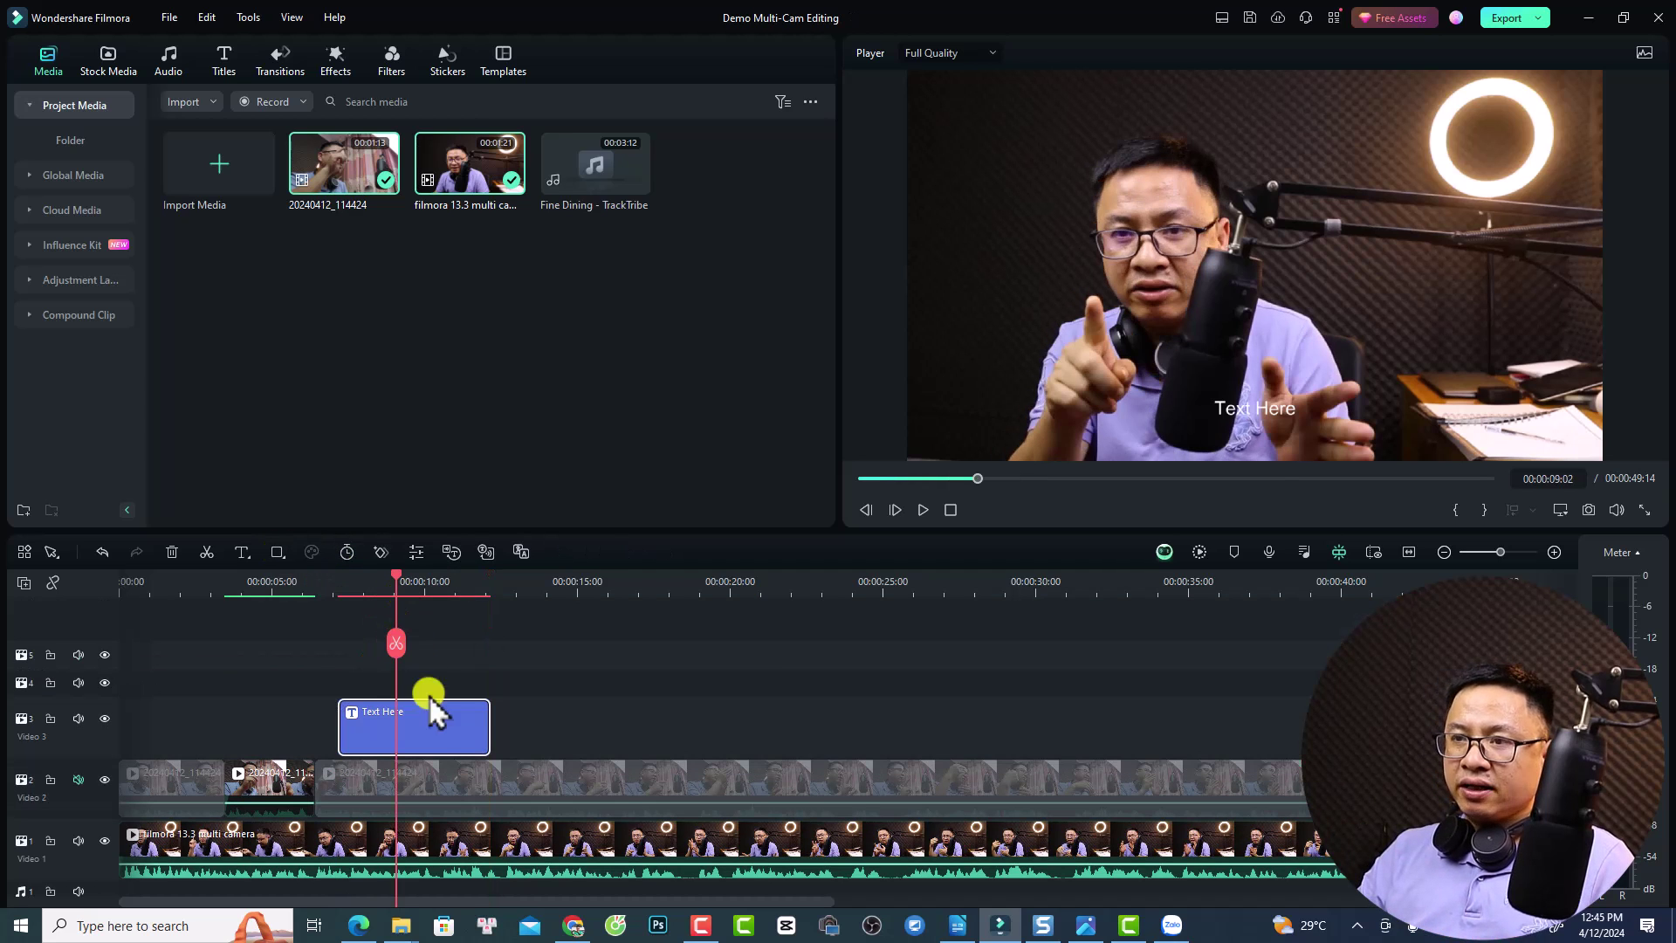
- Enlarge the title to a scale of about 57.90 and place it over the presenter at about X -101.25, Y 43.94
click(1257, 403)
drag(1215, 395, 894, 291)
drag(1086, 365, 1211, 259)
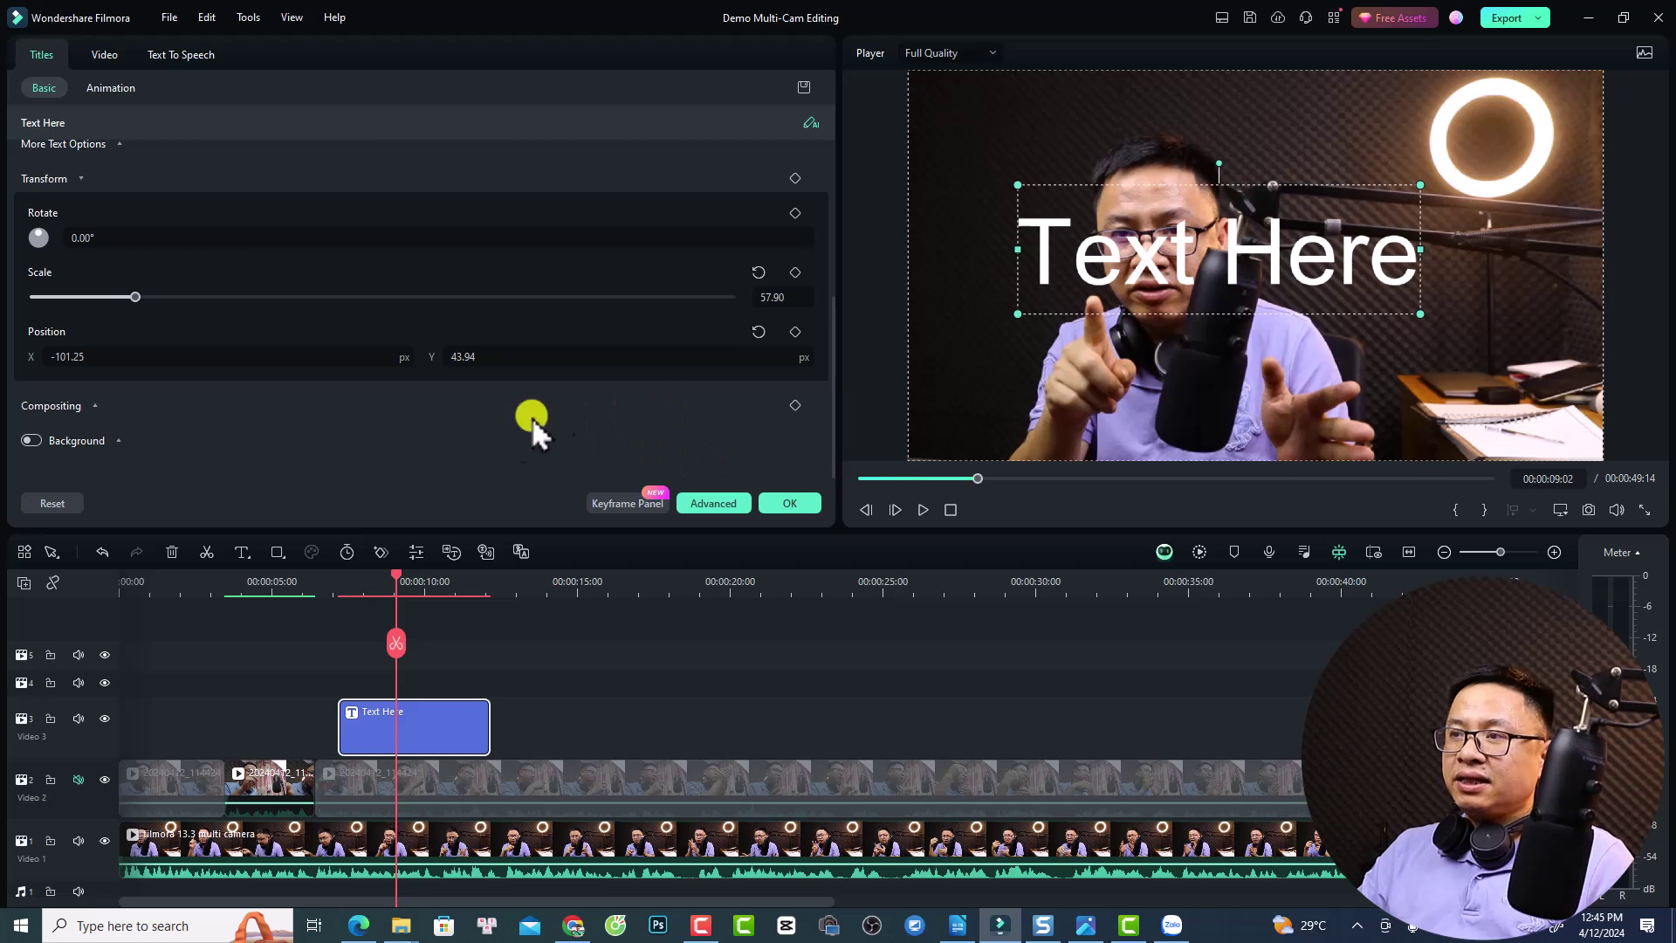
- Replace the title's placeholder text with the presenter's full name
click(406, 726)
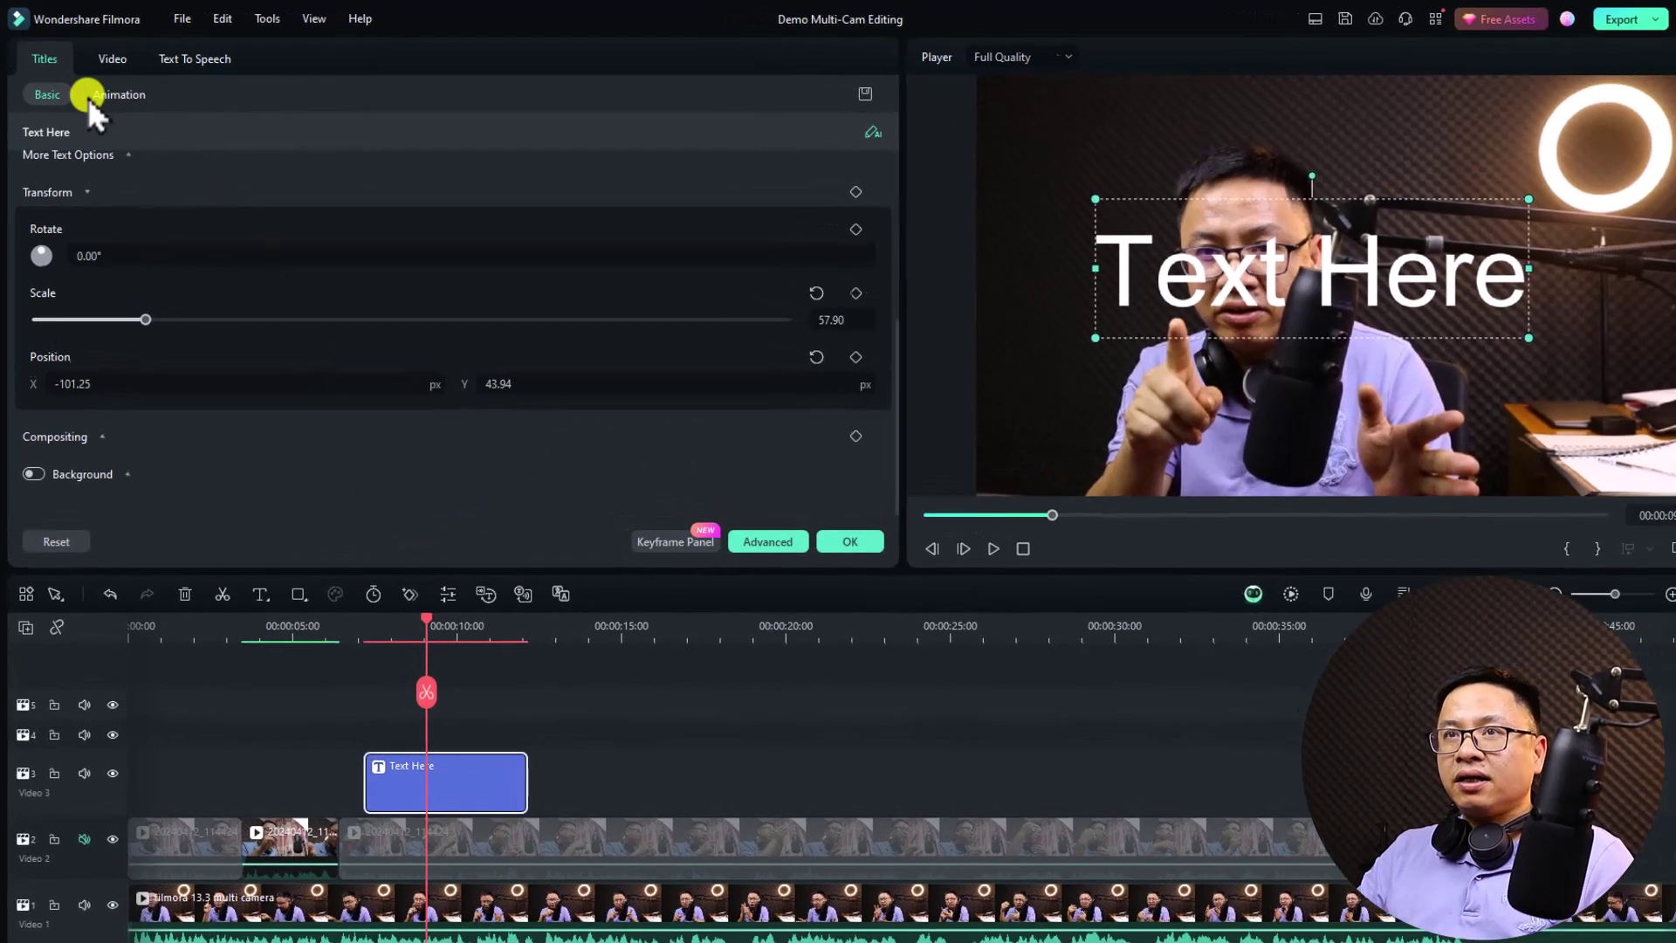
scroll(943, 398, up, 5)
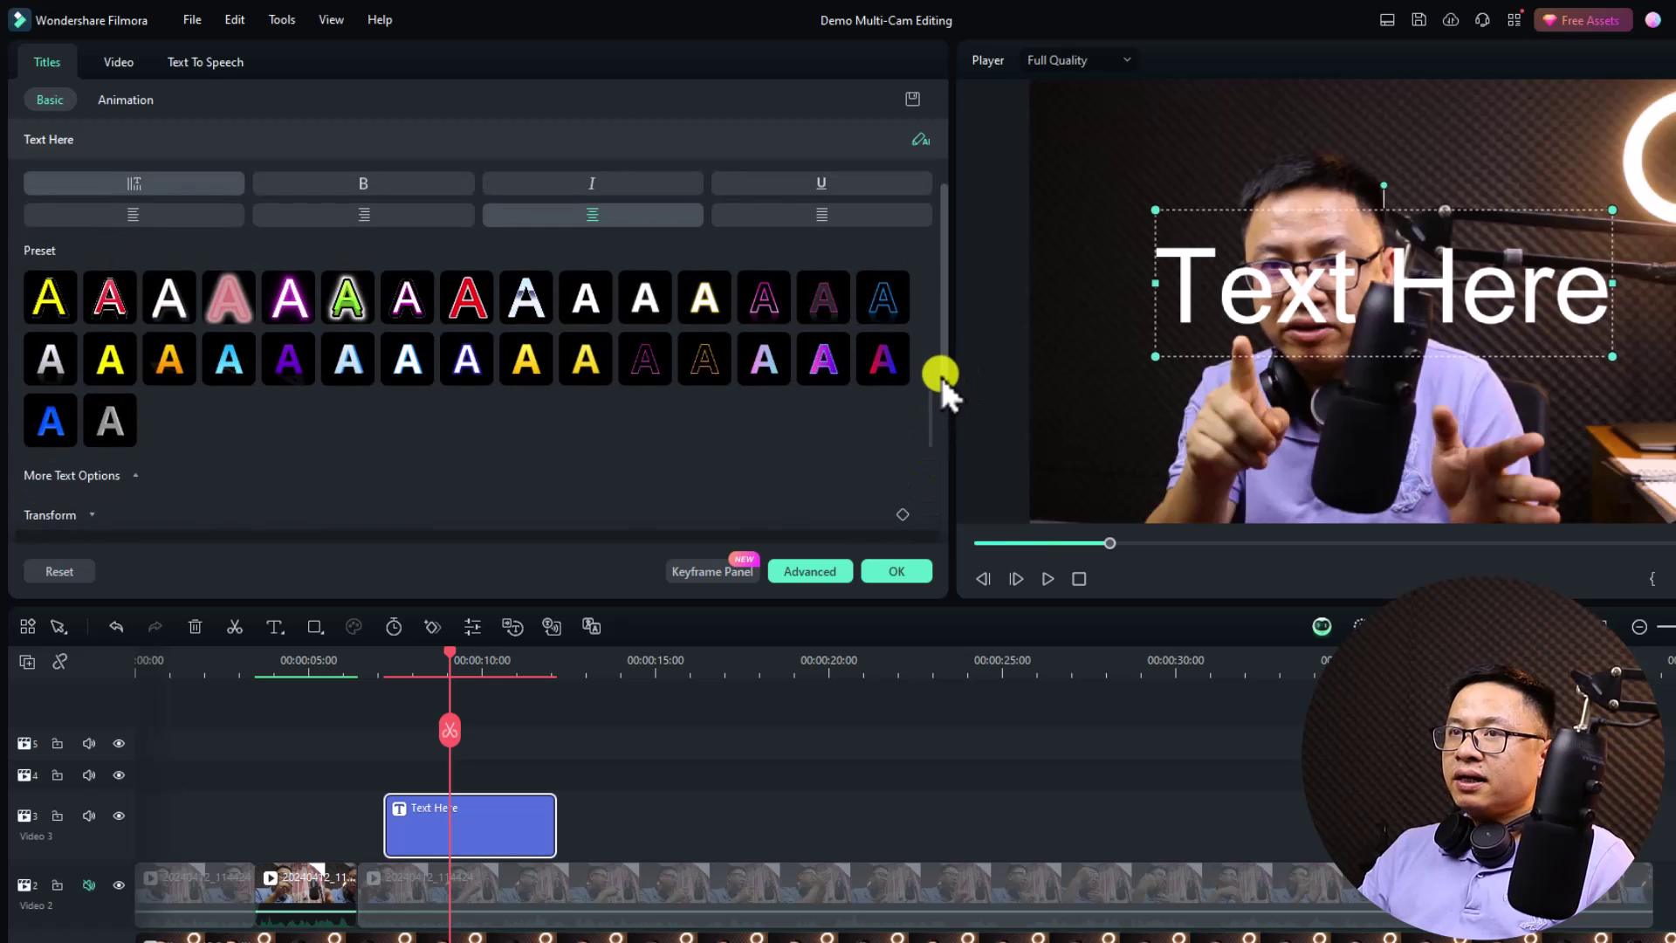
click(87, 187)
drag(88, 188, 26, 186)
text(Jack)
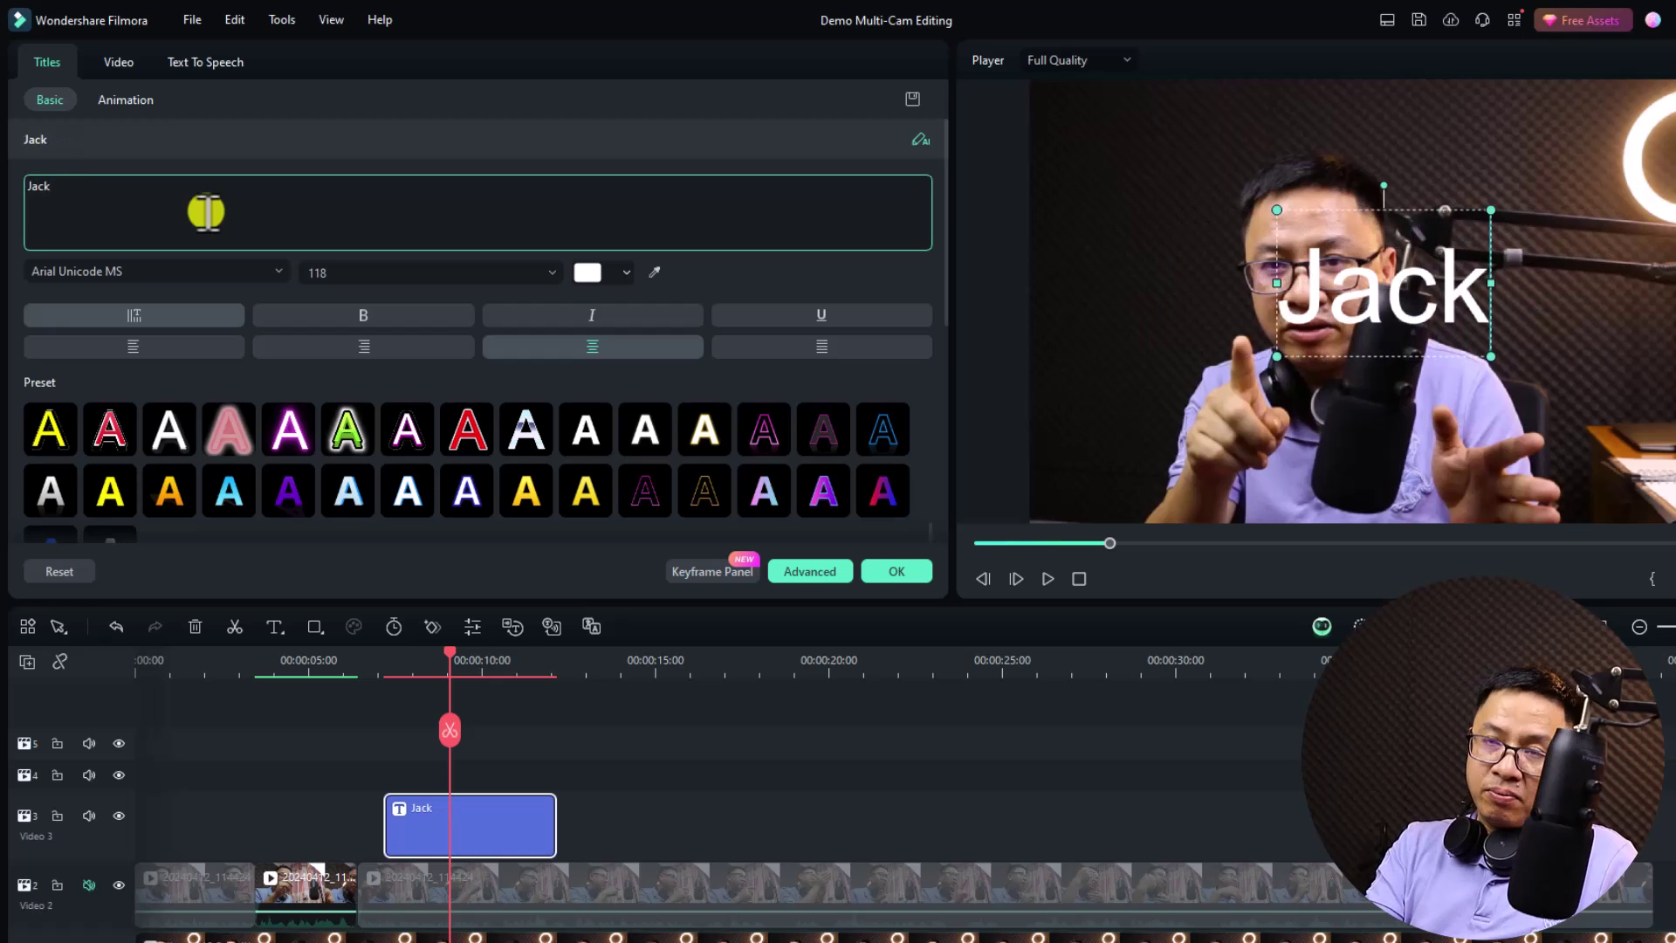
text(y |Nguyen)
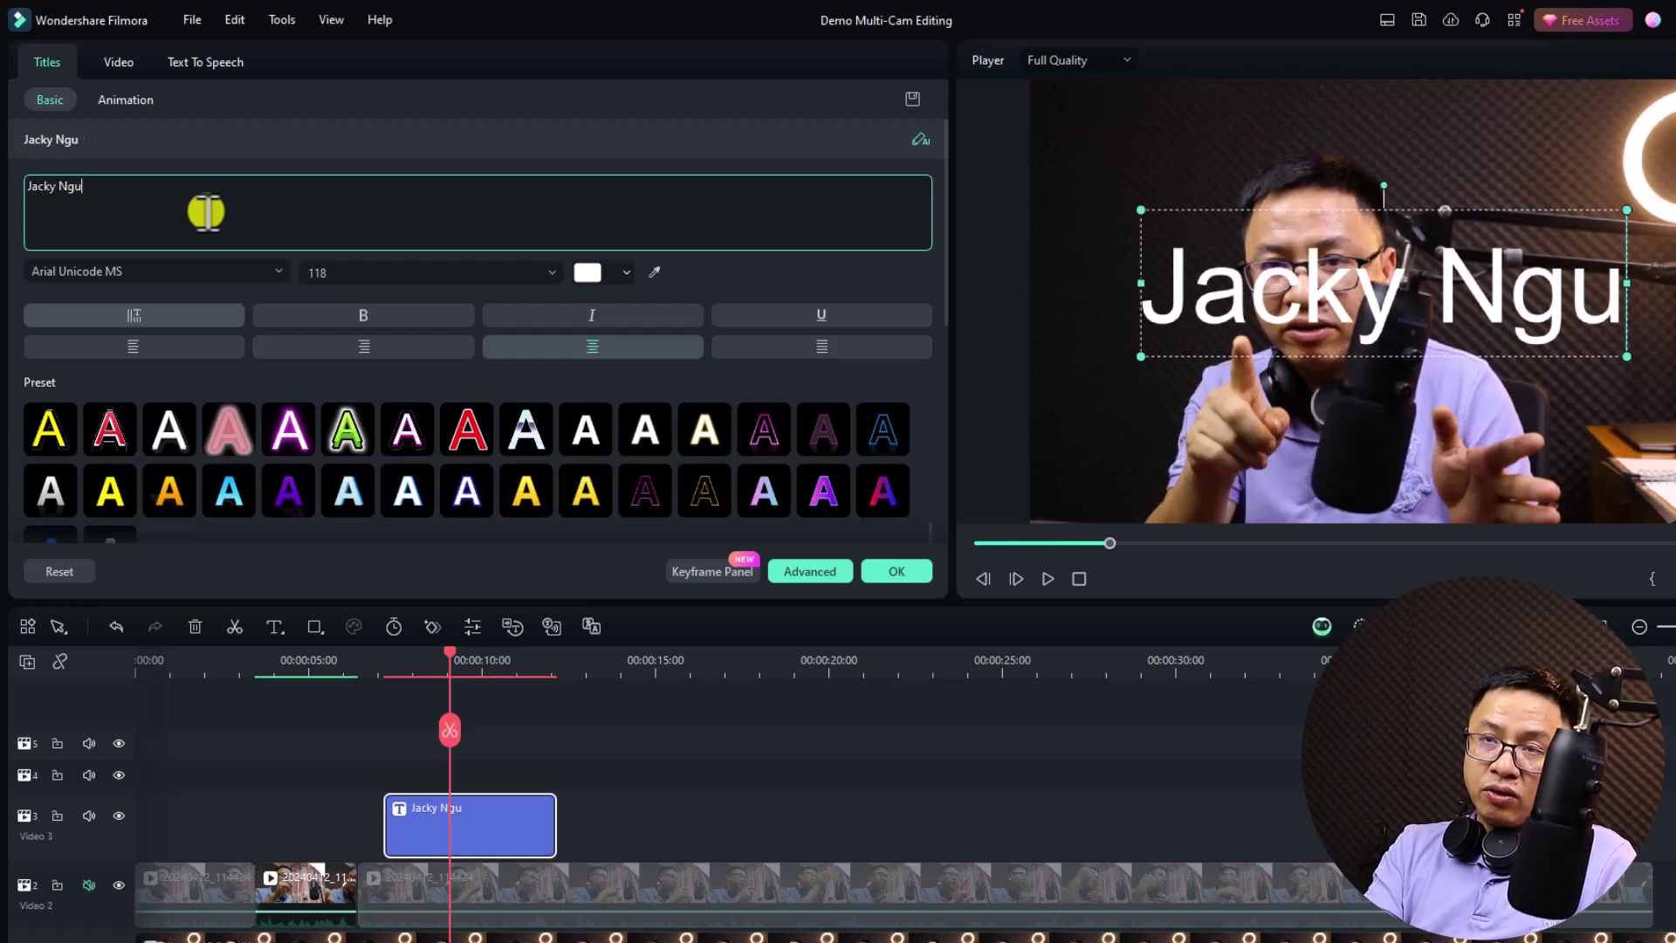
- Examine the title's font, size, style preset and text-to-speech options, closing the title settings when done
click(154, 274)
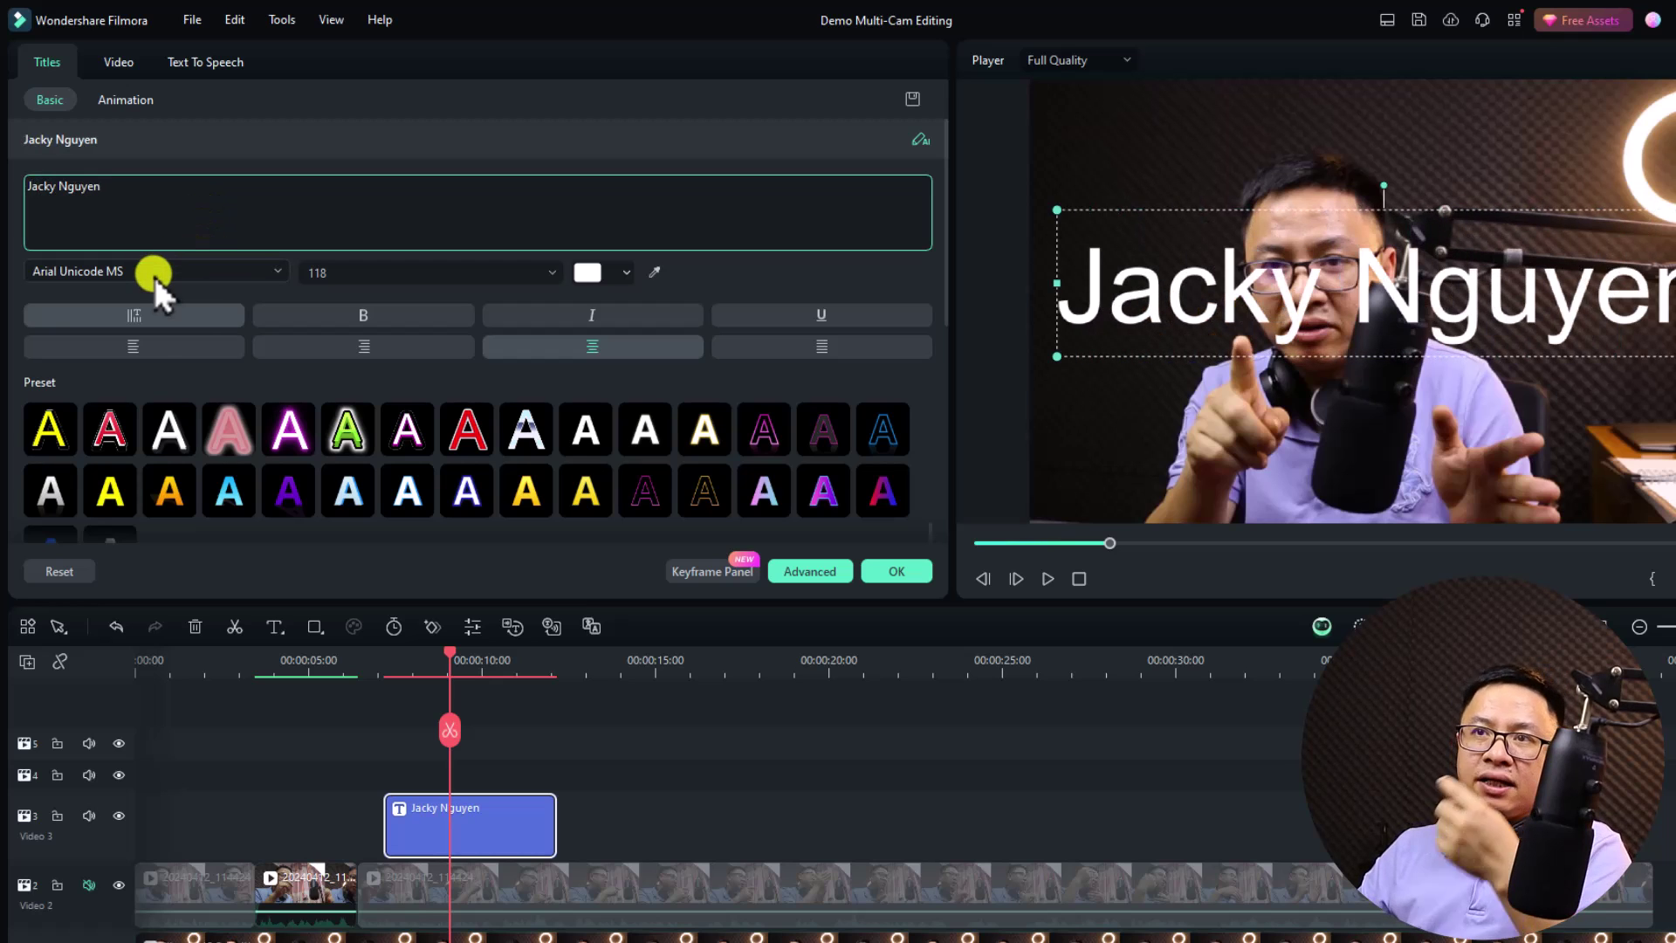
click(336, 270)
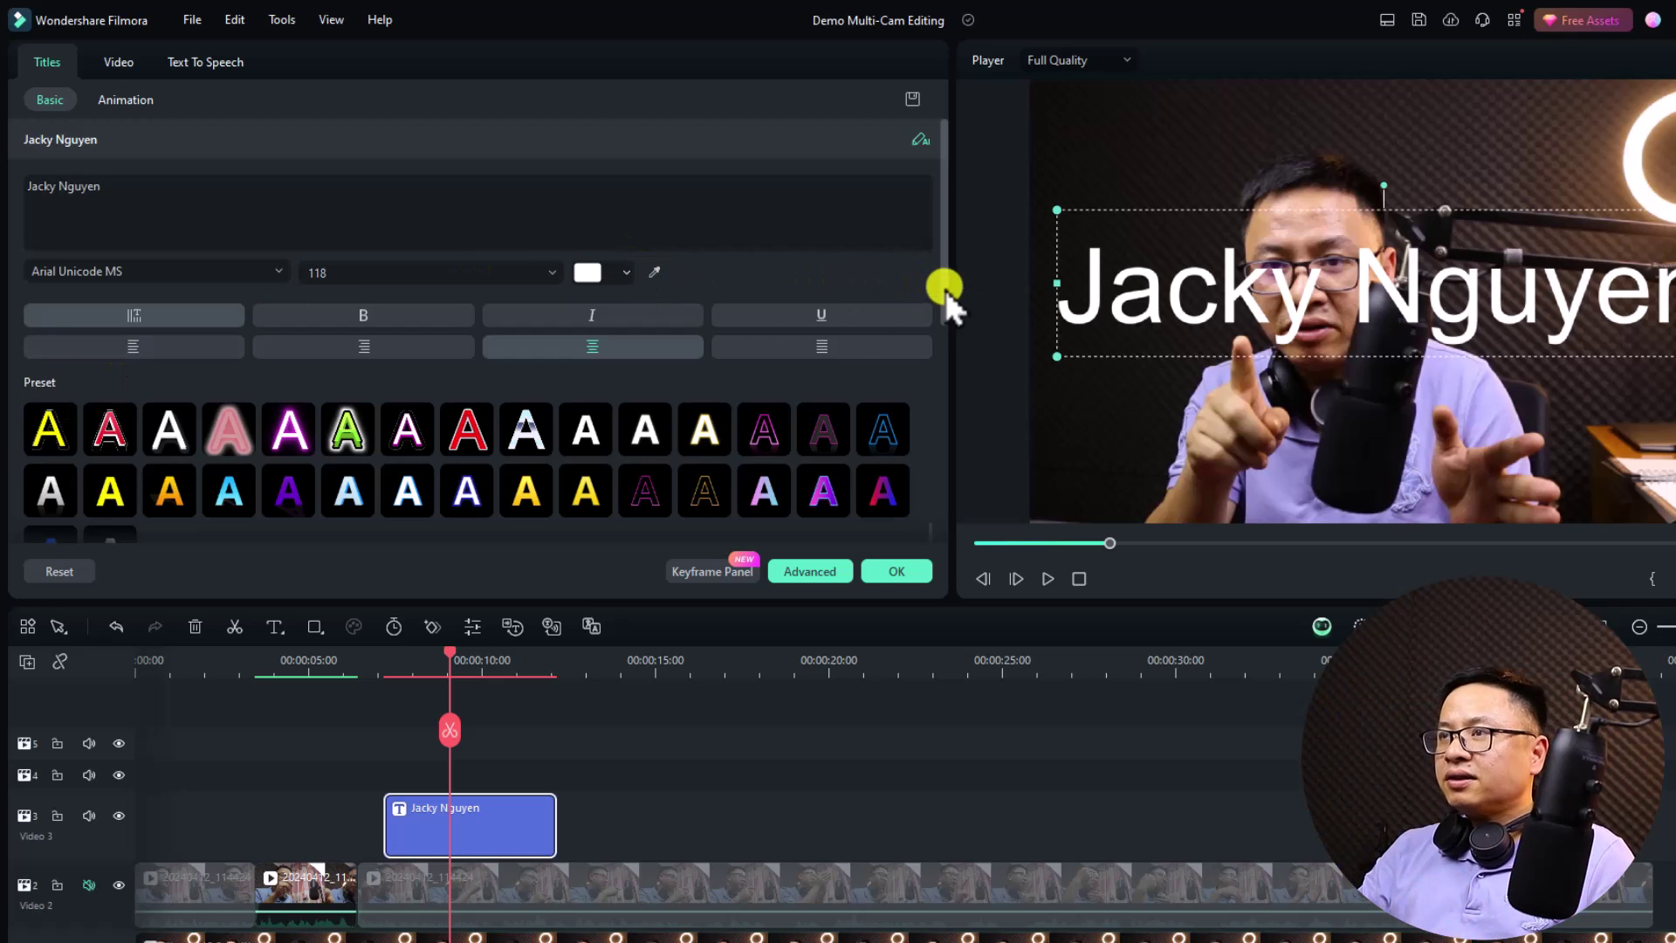
drag(945, 289, 939, 381)
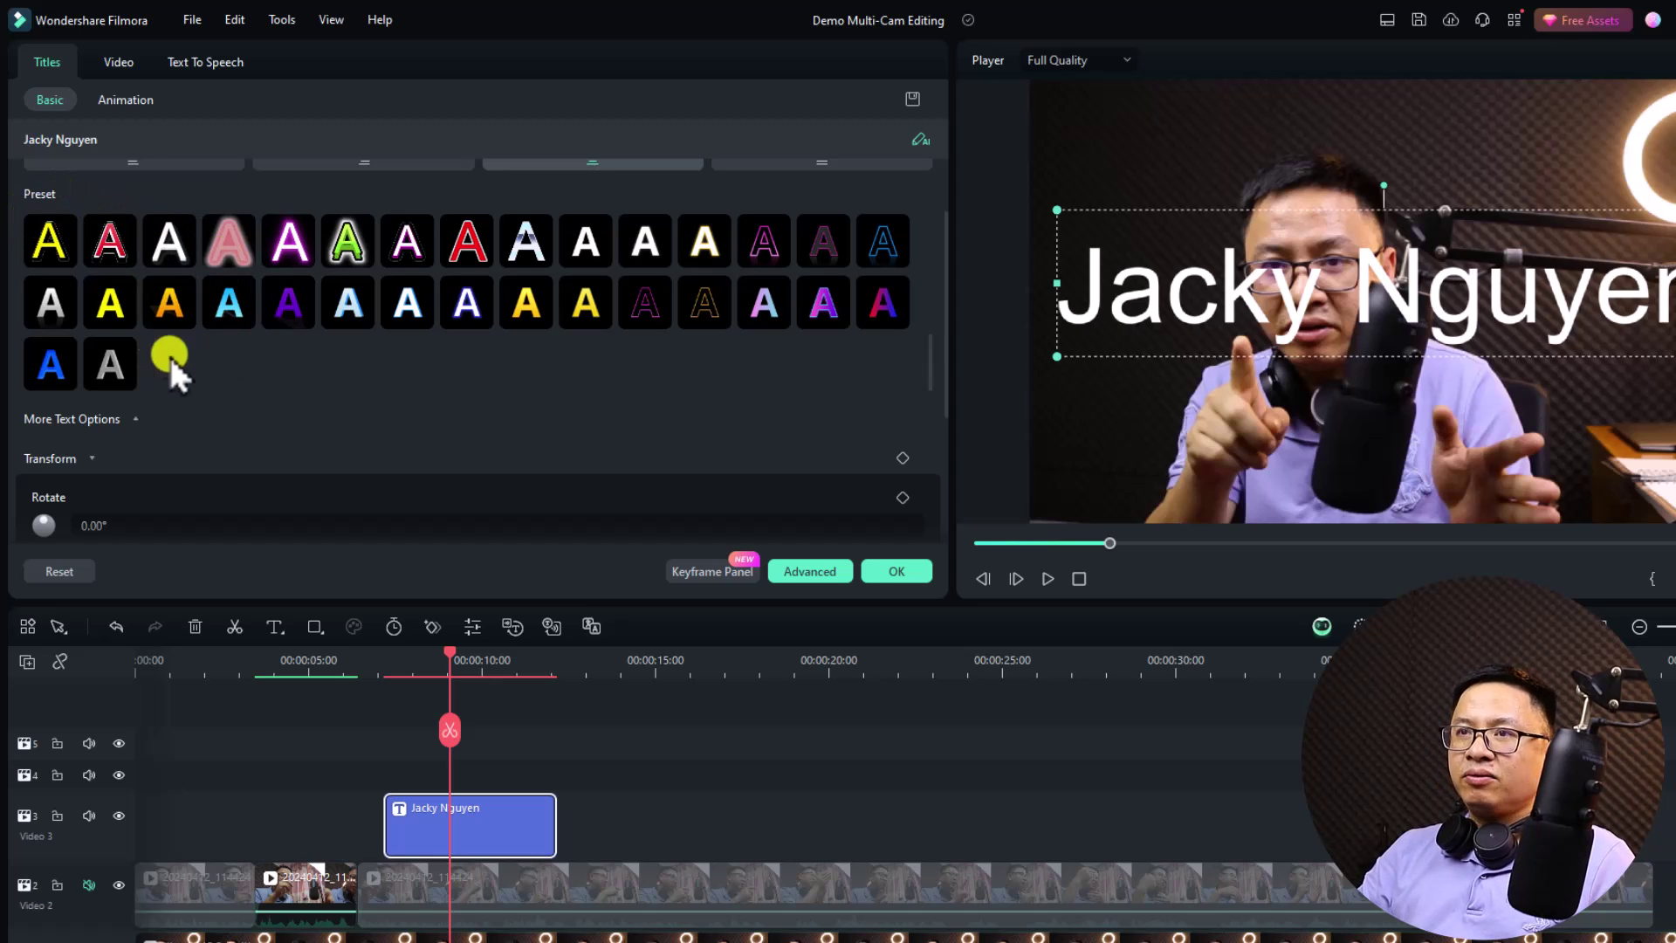
scroll(271, 324, up, 5)
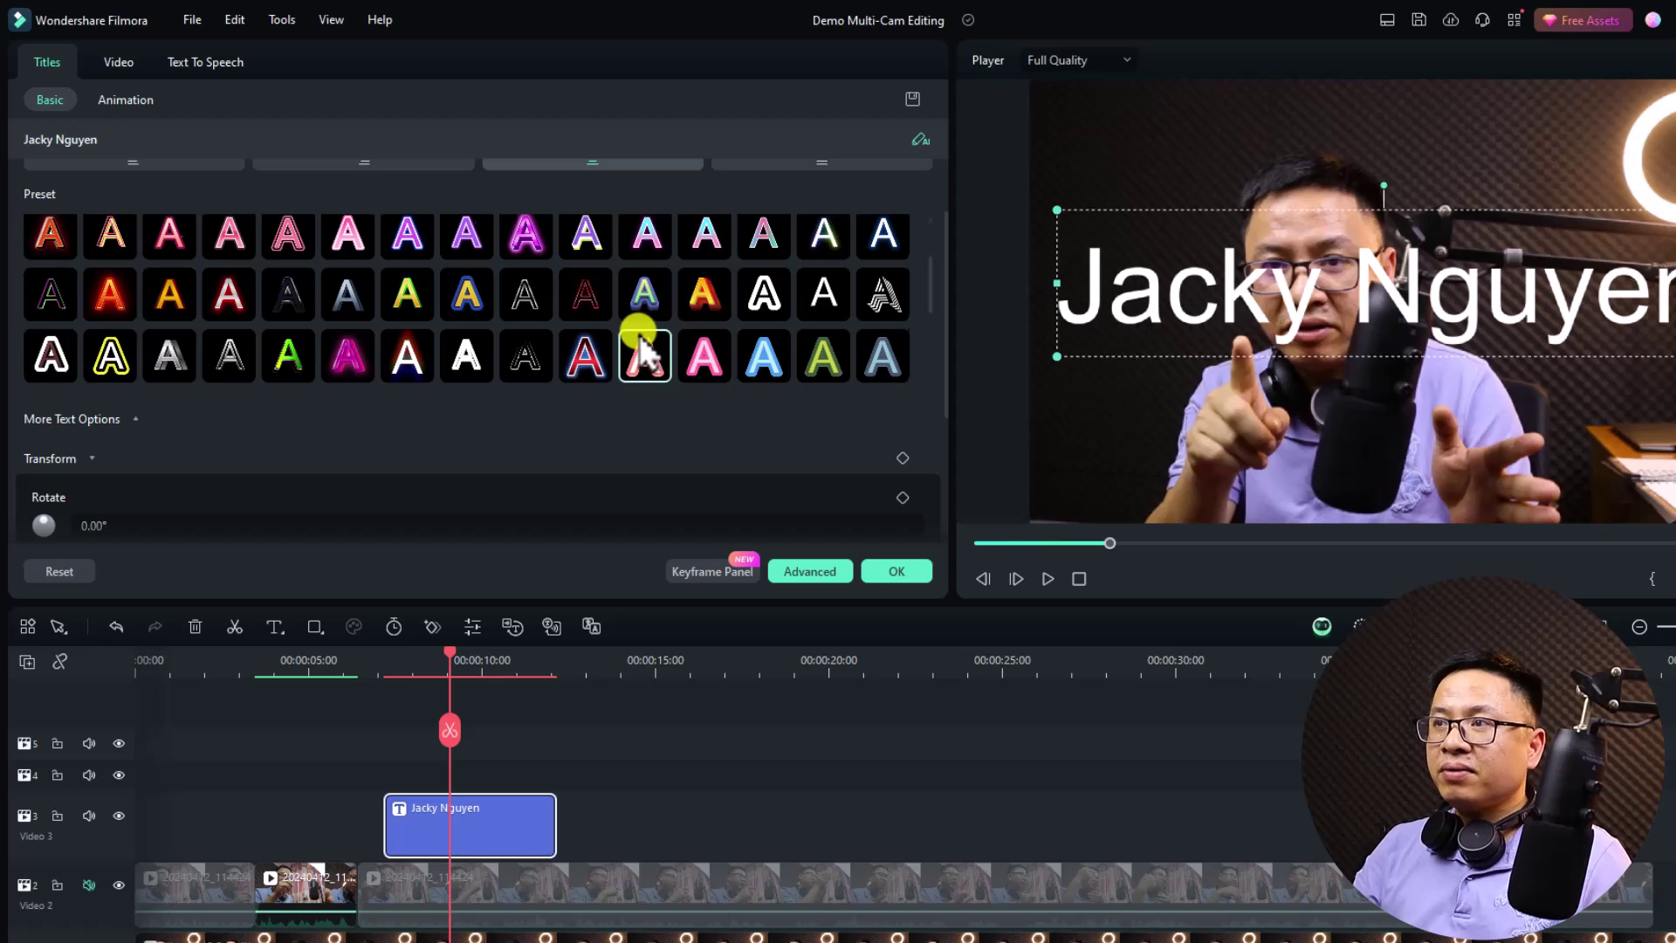
scroll(640, 327, down, 3)
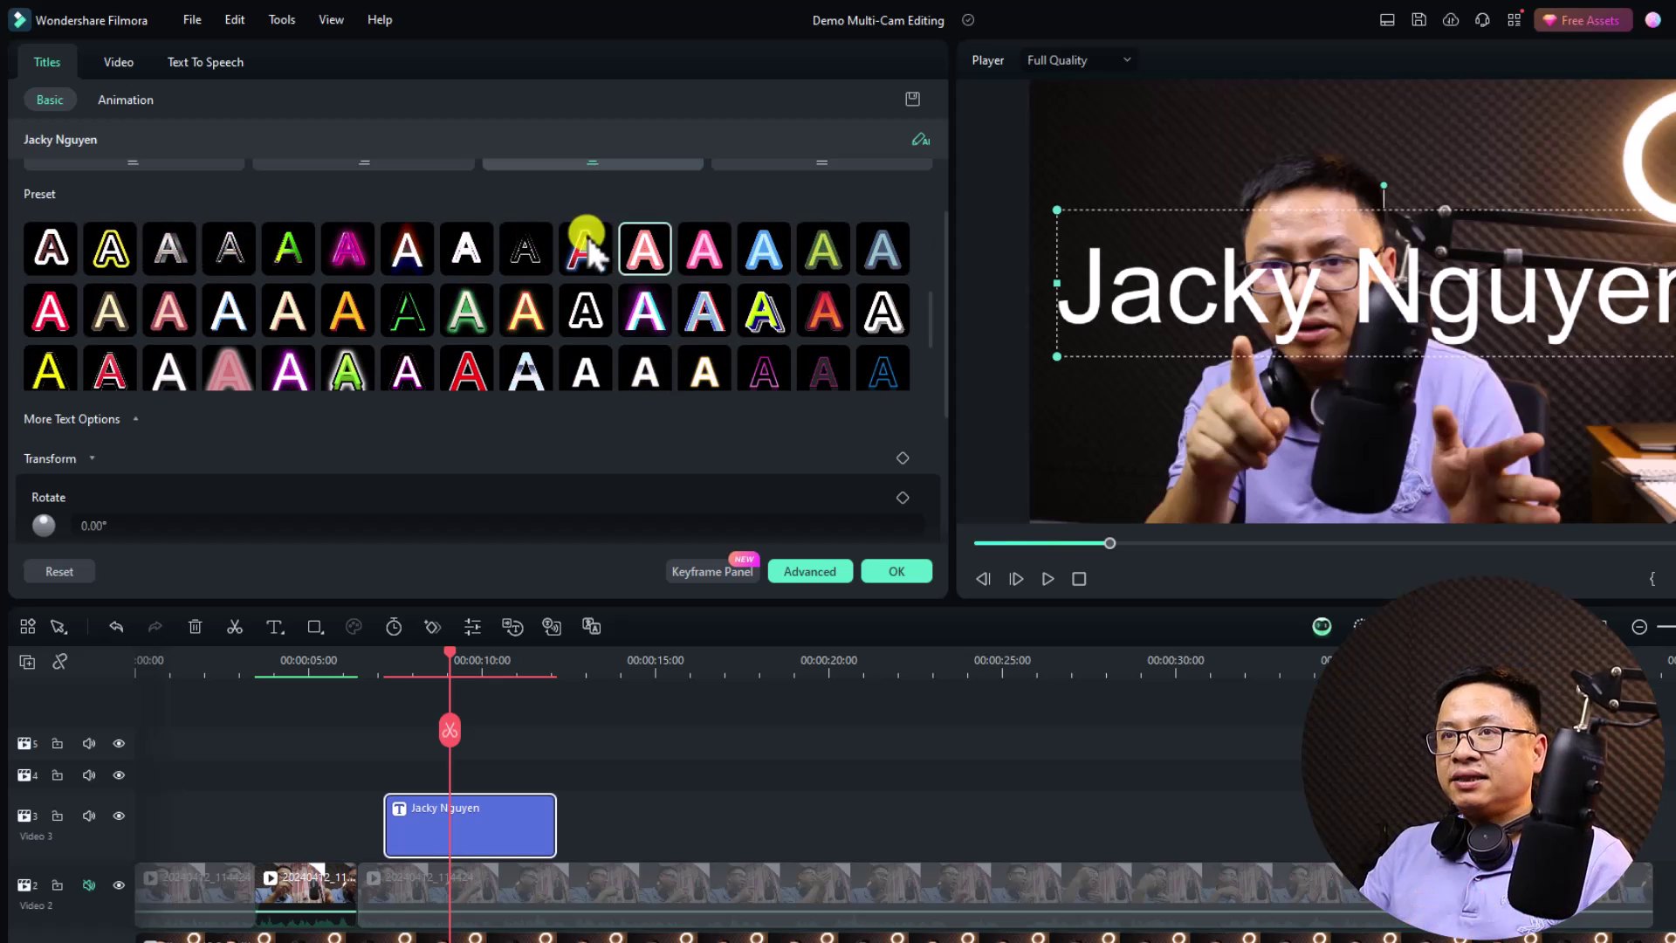
click(183, 60)
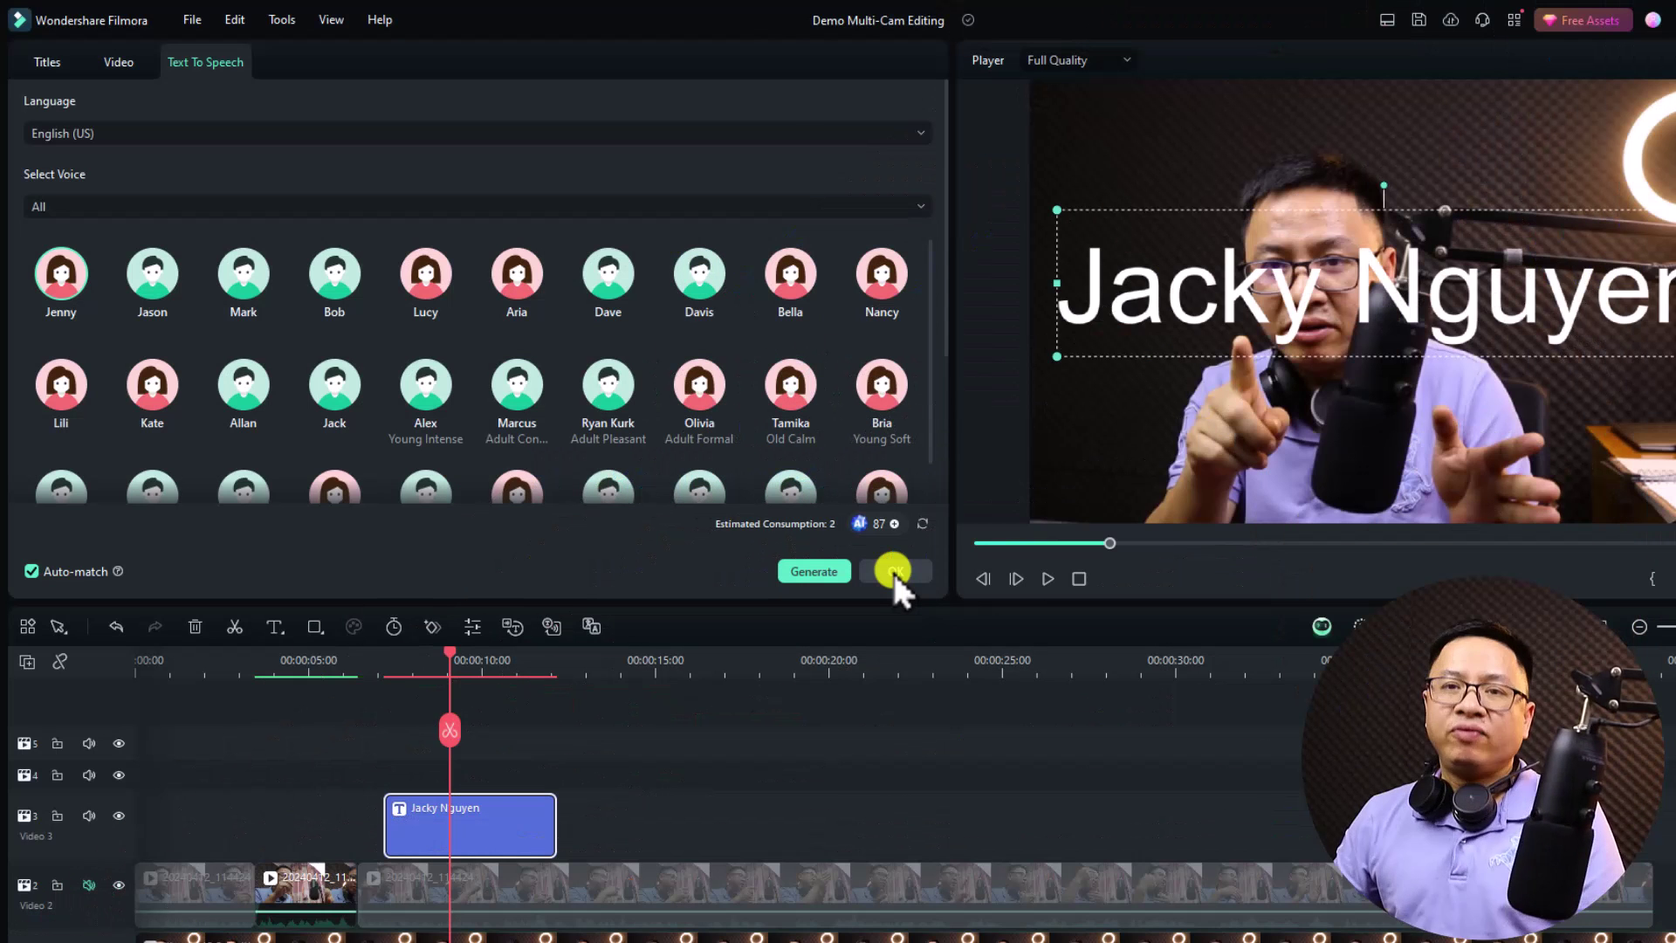
click(893, 573)
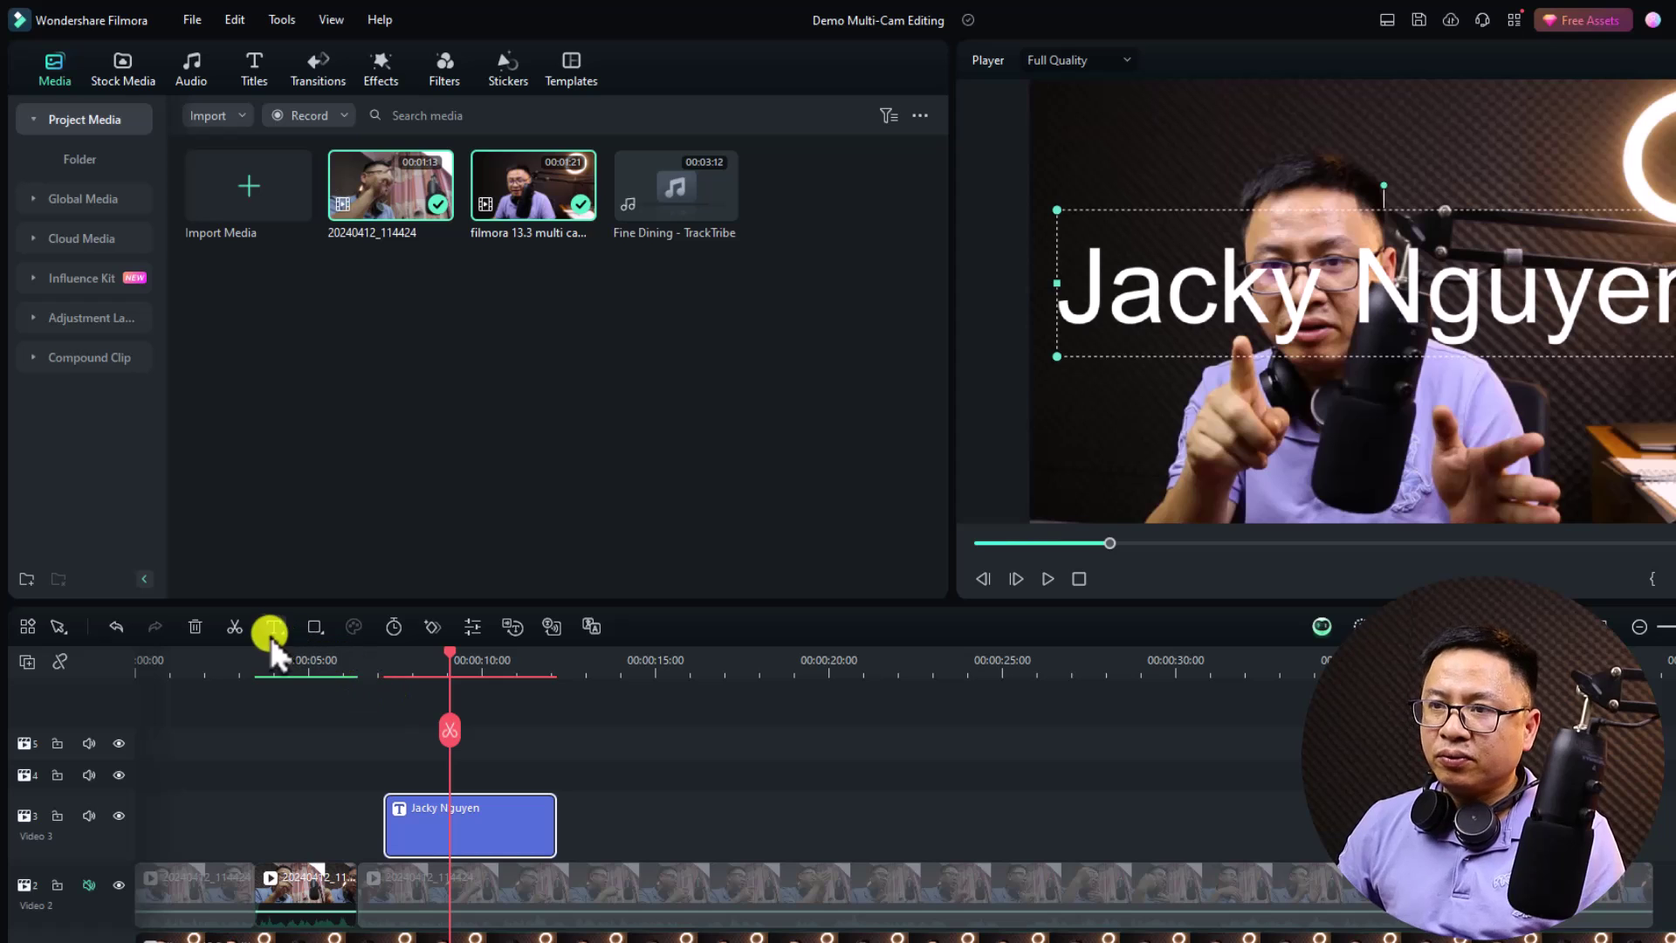
- Add a default 3D title at 00:00:09:02 on video track 4 and preview it partway through its duration
mouse_move(270, 638)
click(311, 690)
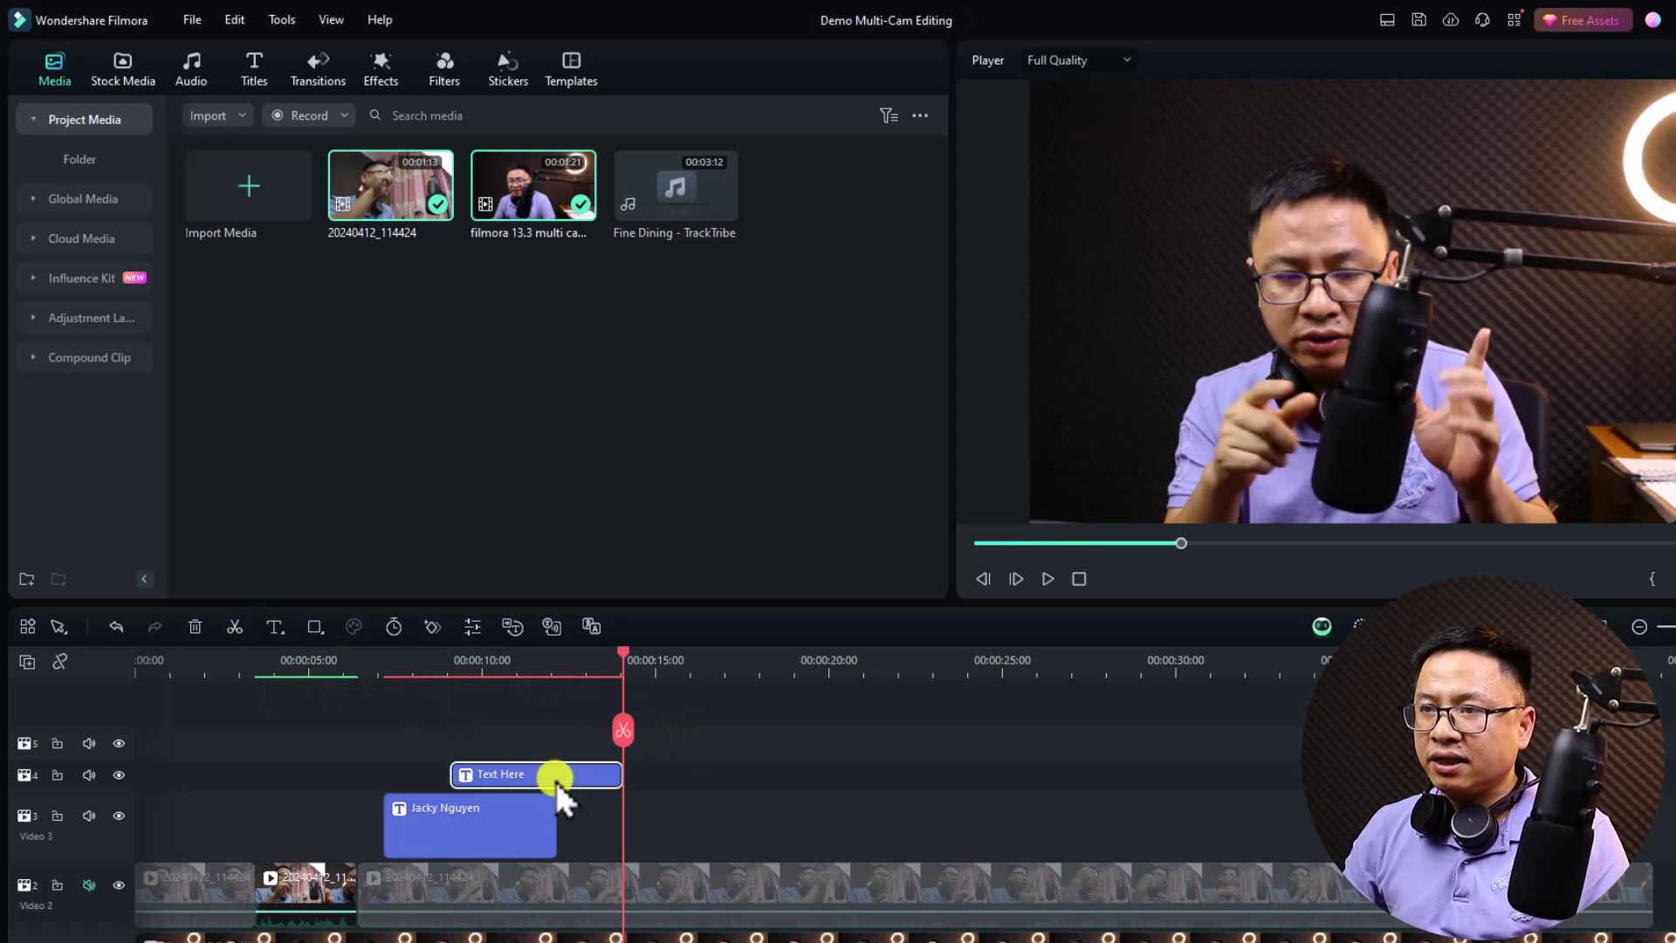
click(534, 678)
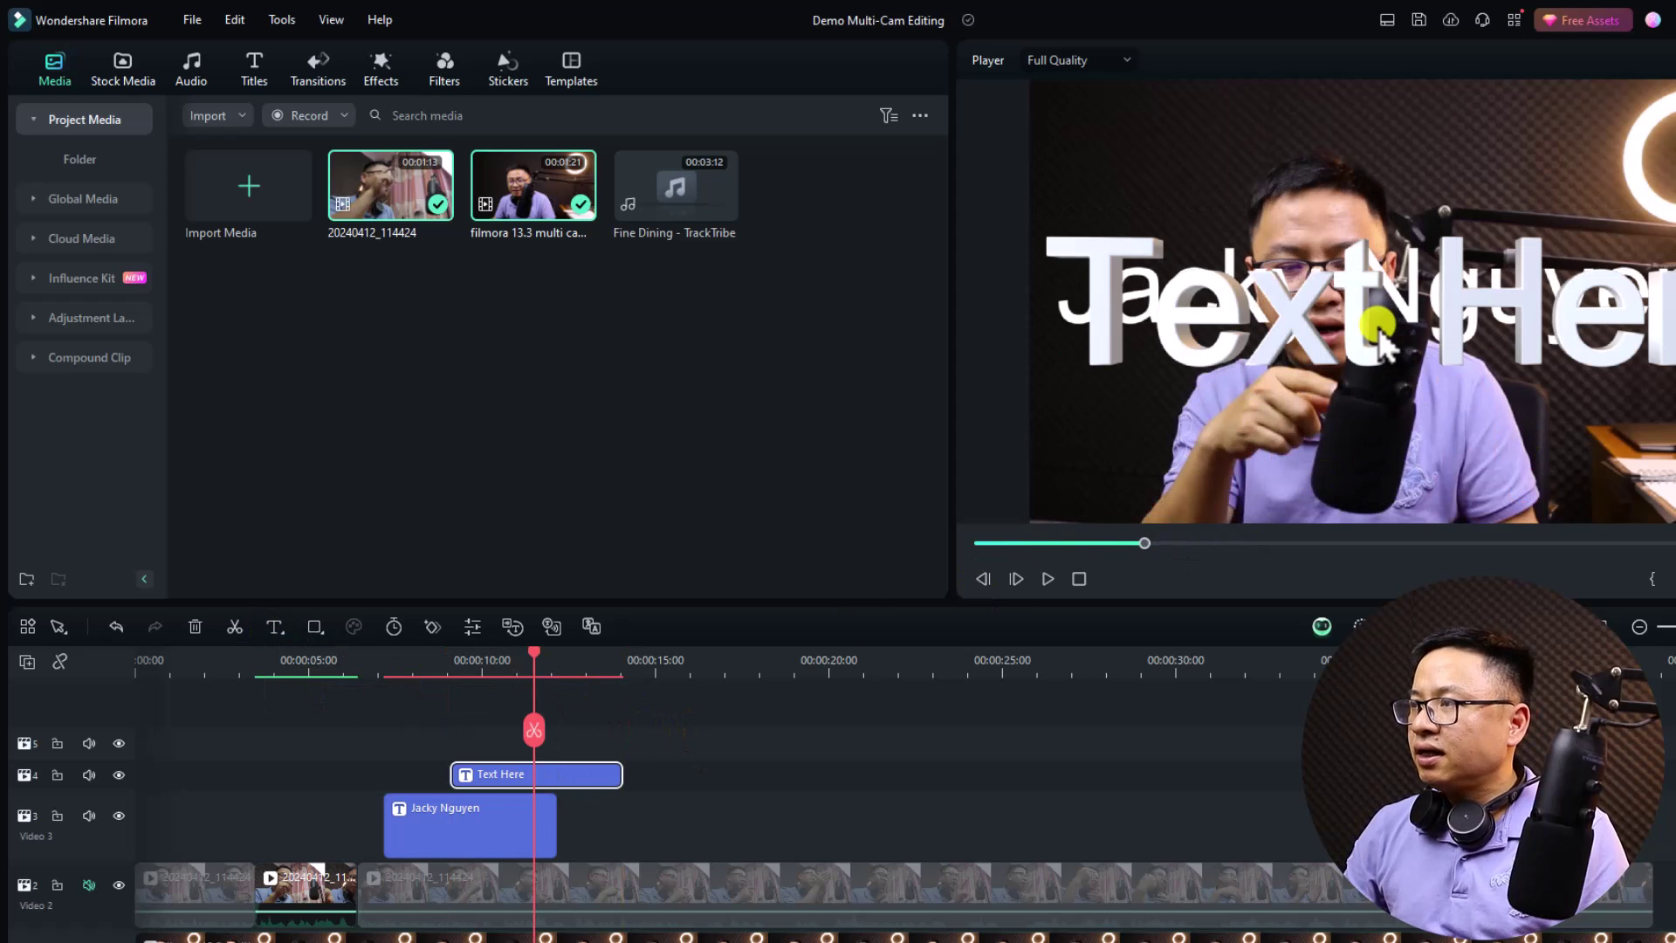
- Open the 3D title's settings and examine its 3D material presets and transform options
double_click(1352, 329)
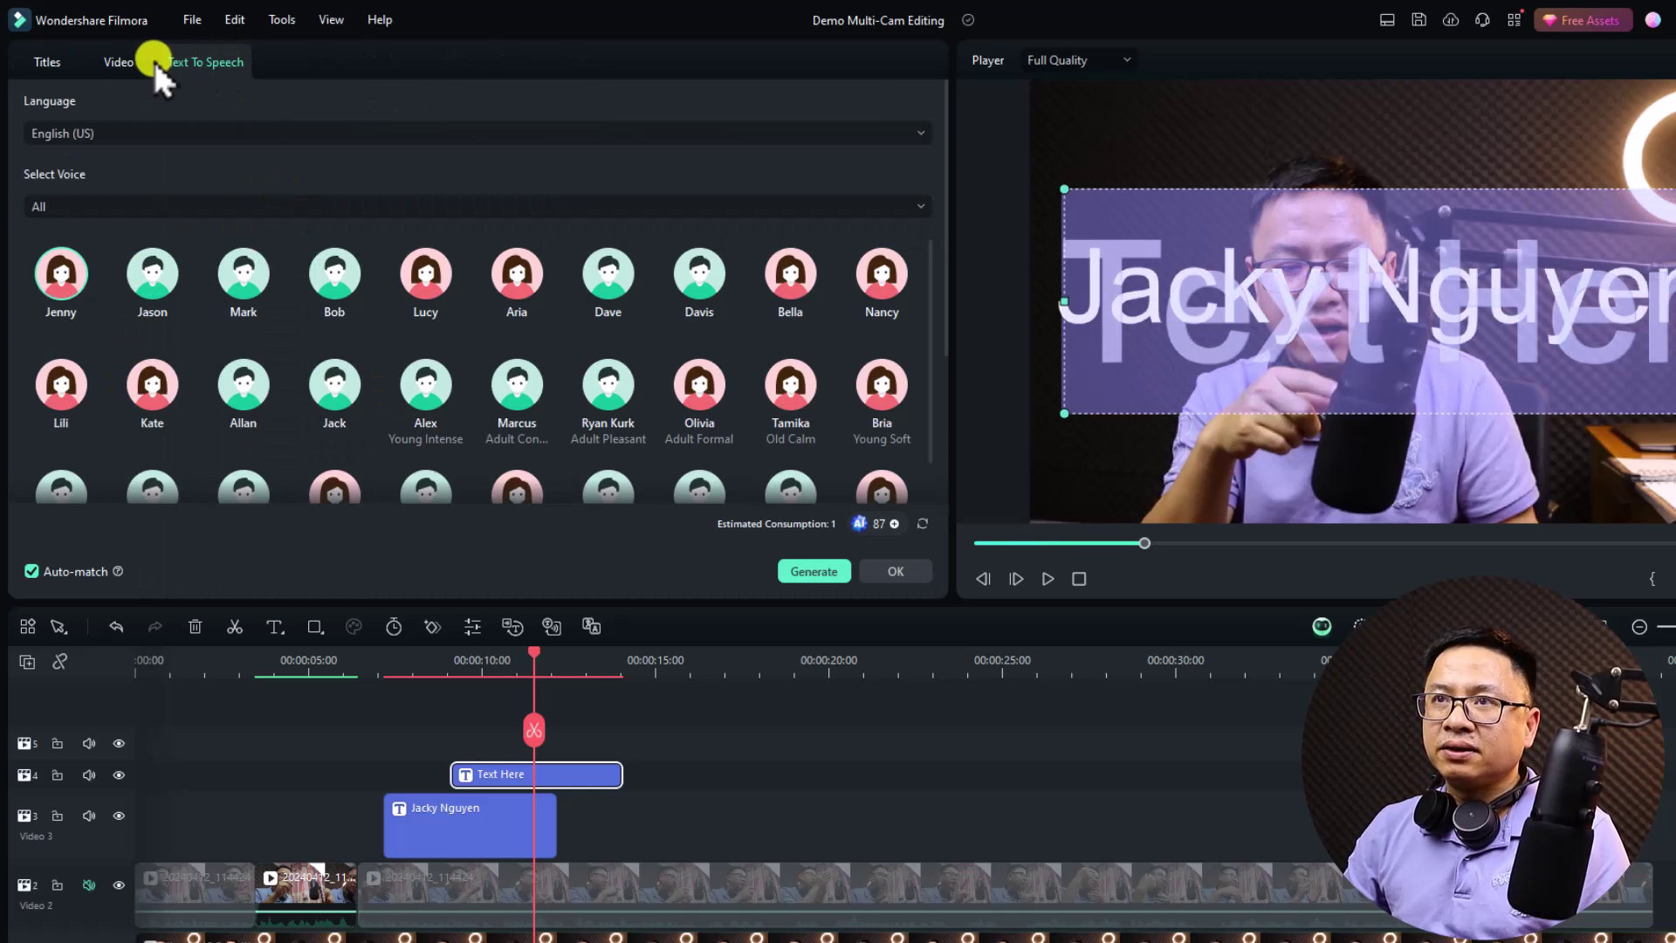
click(119, 62)
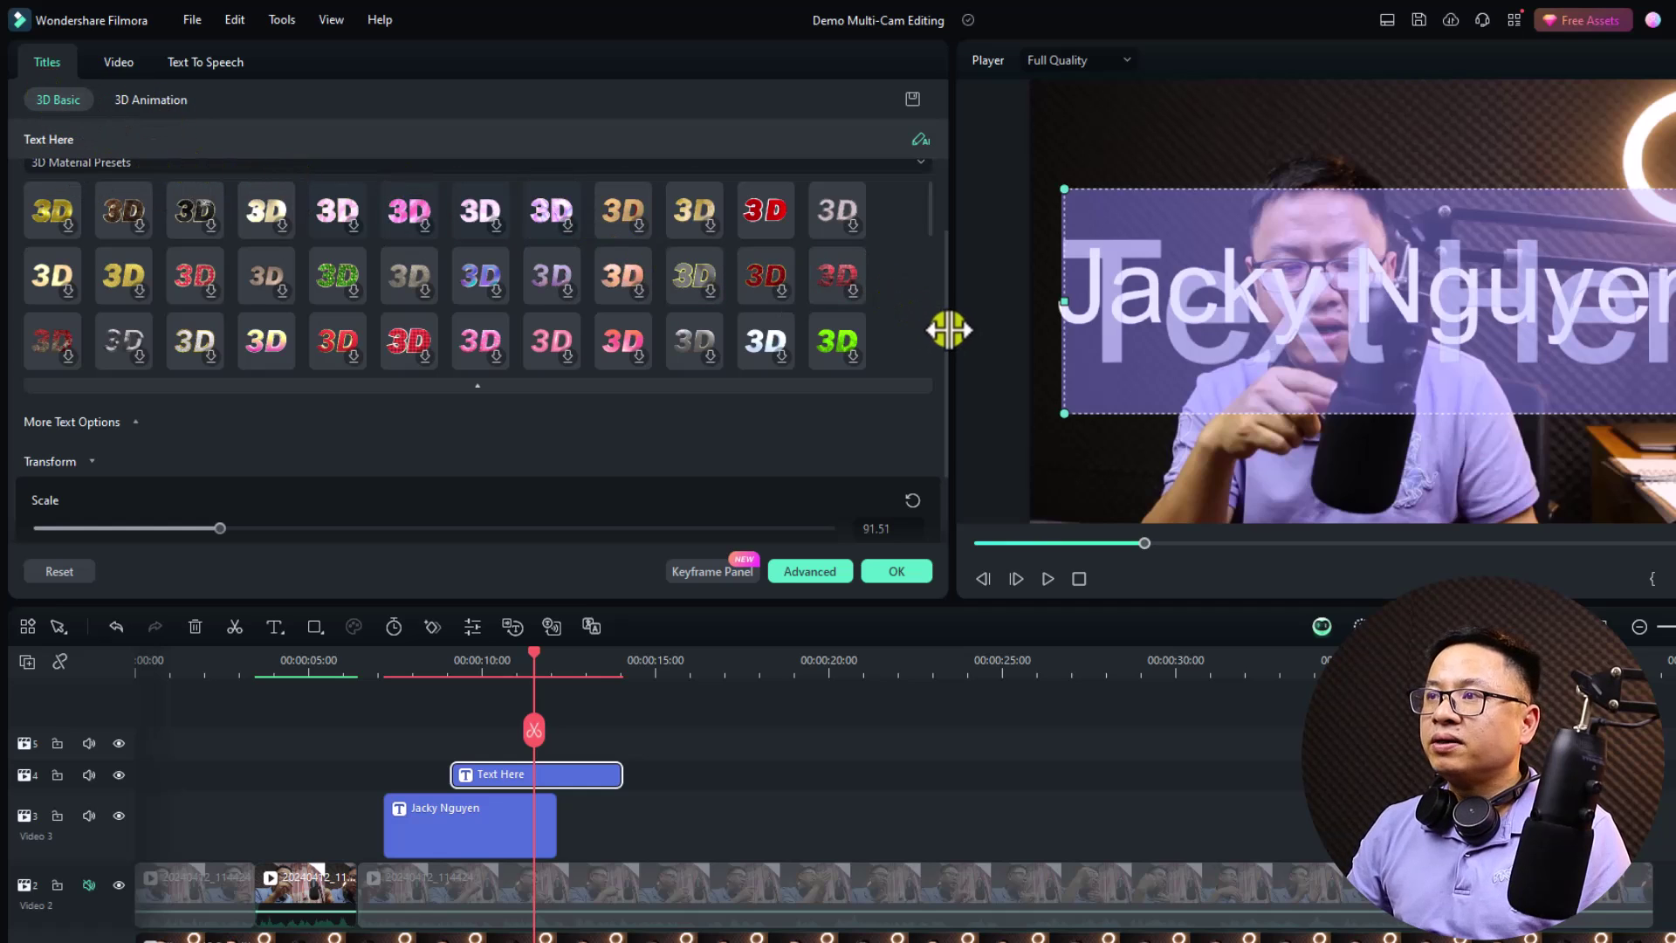
drag(945, 328, 937, 271)
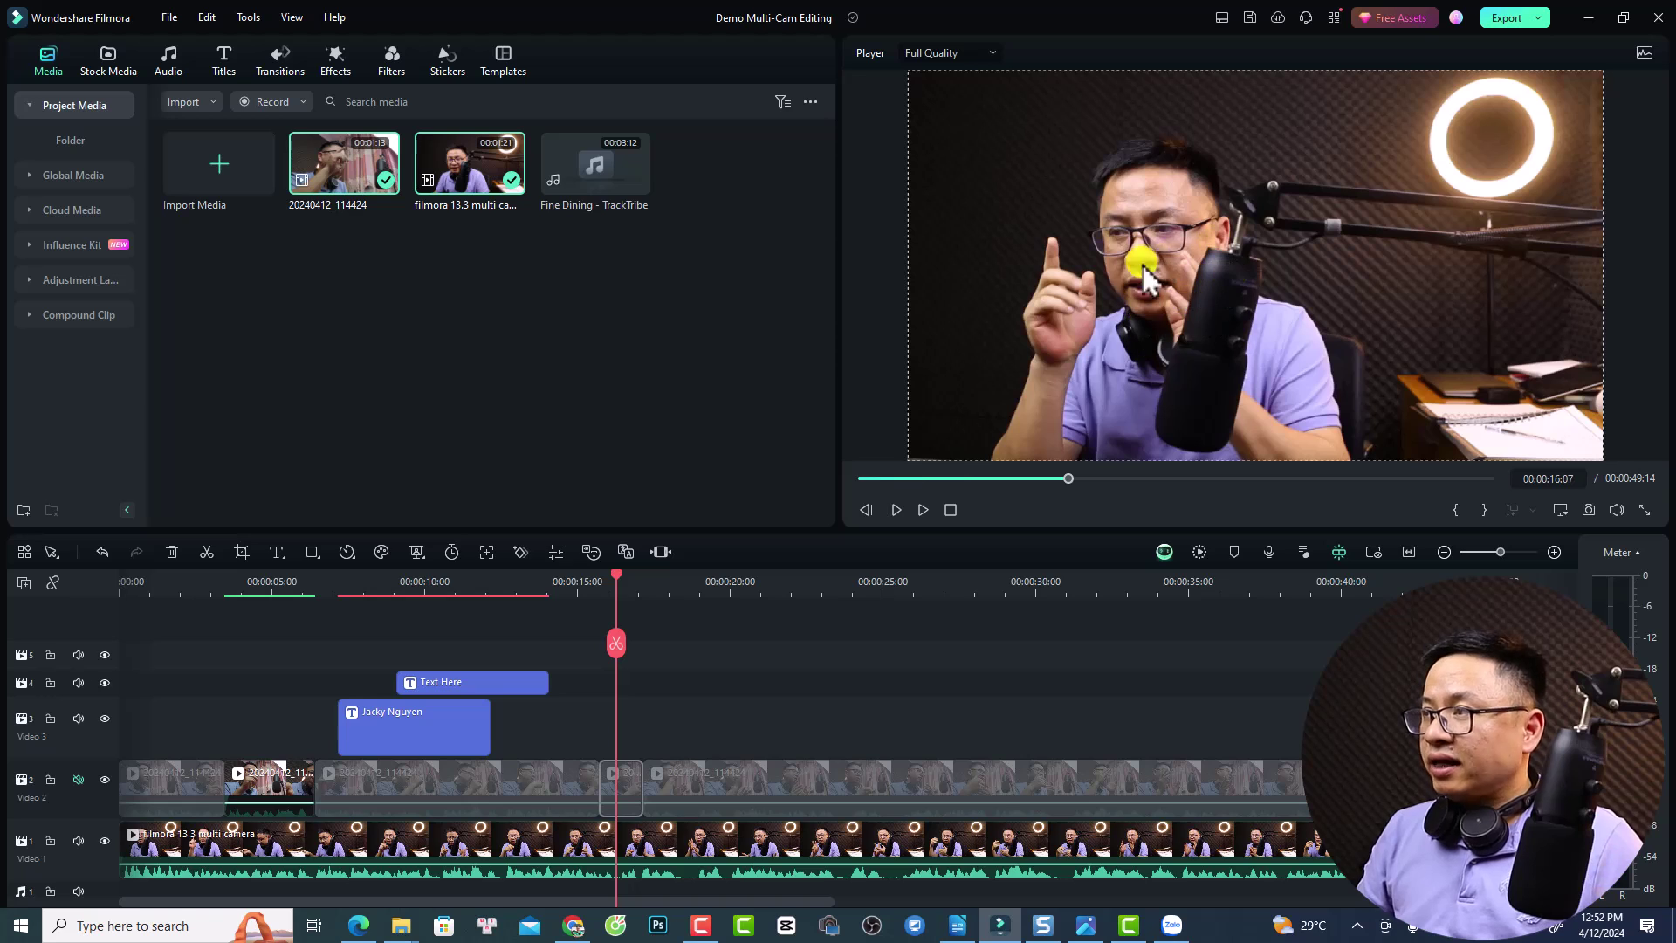
- Turn on the ruler in the player preview
click(1132, 205)
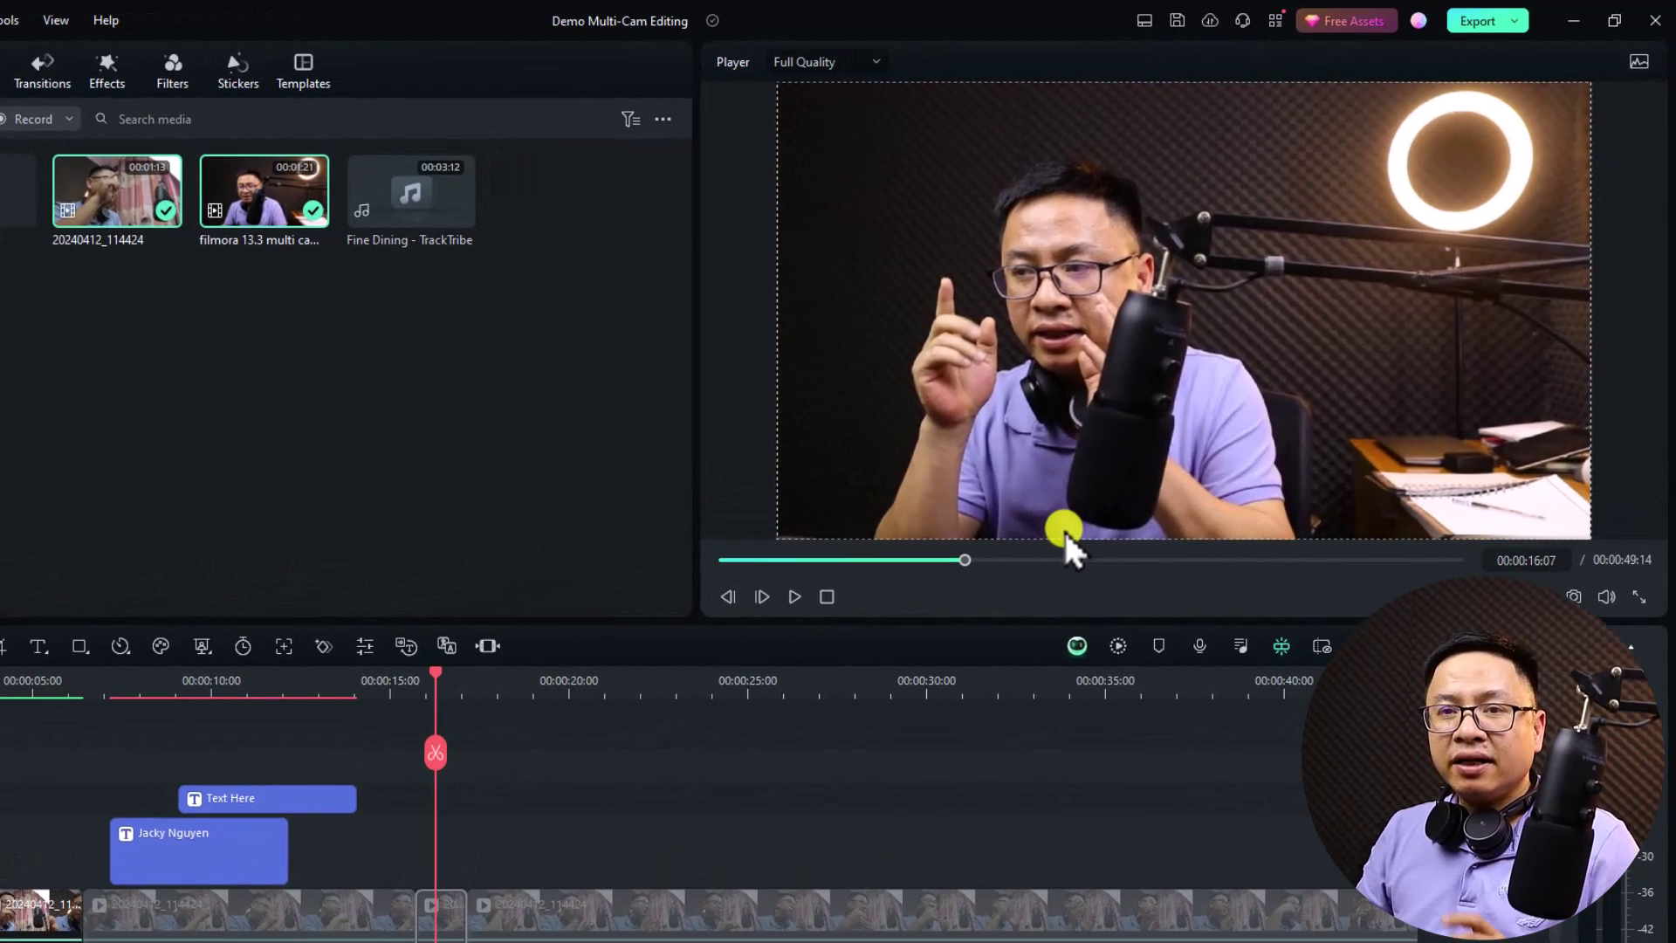
right_click(982, 228)
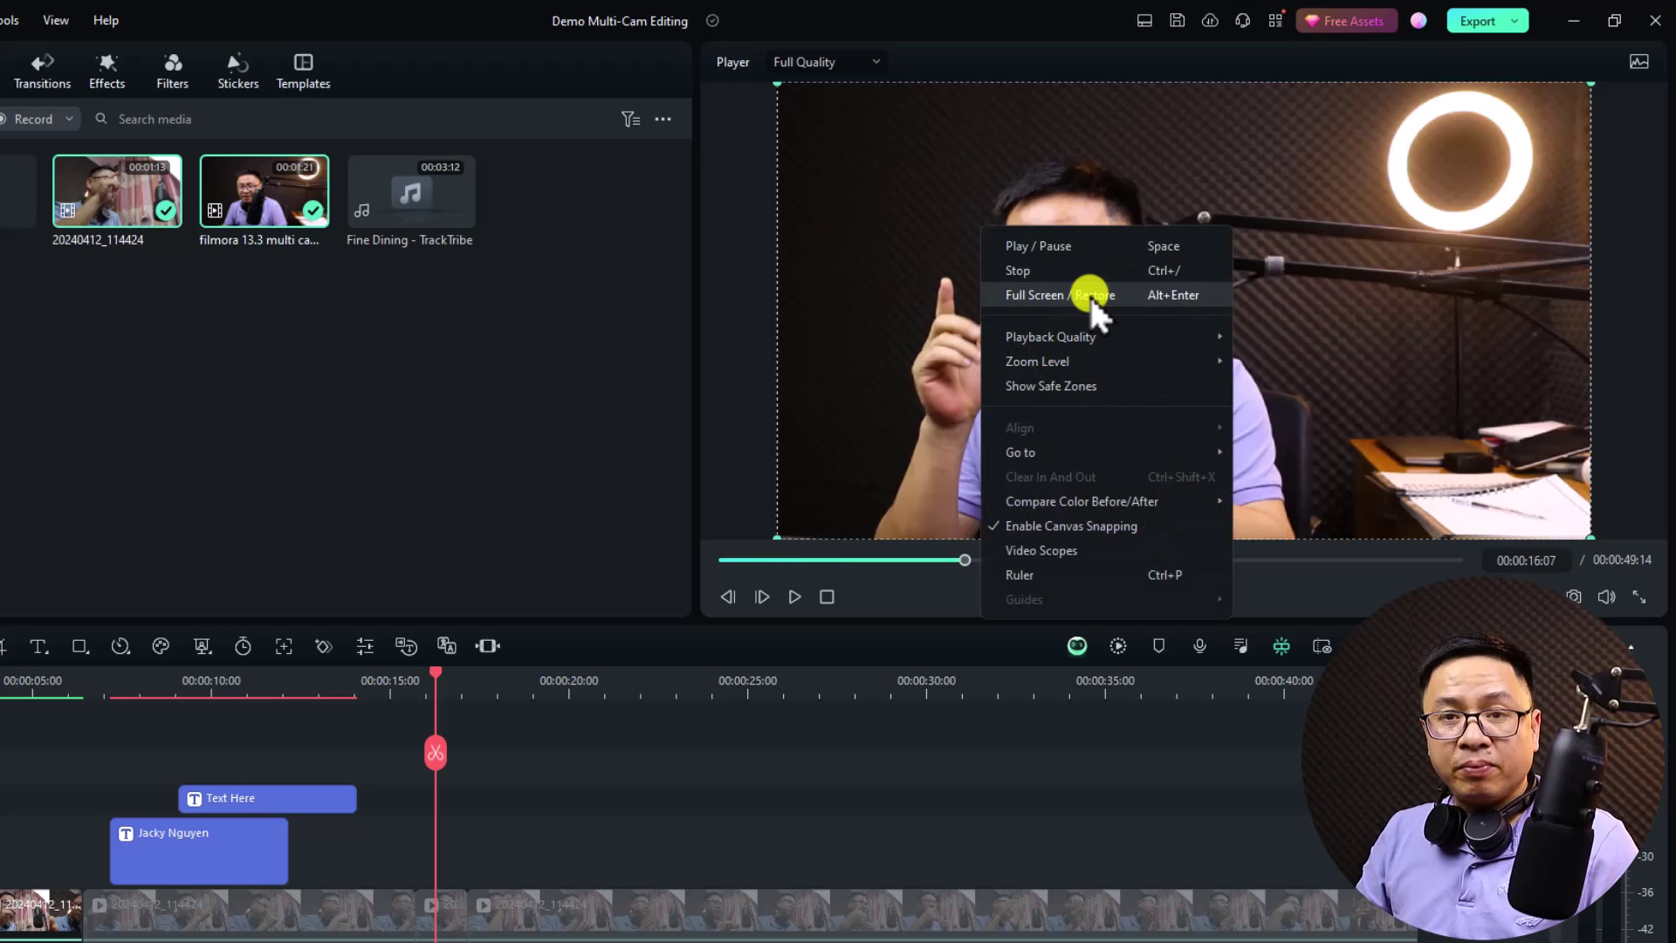
click(1024, 572)
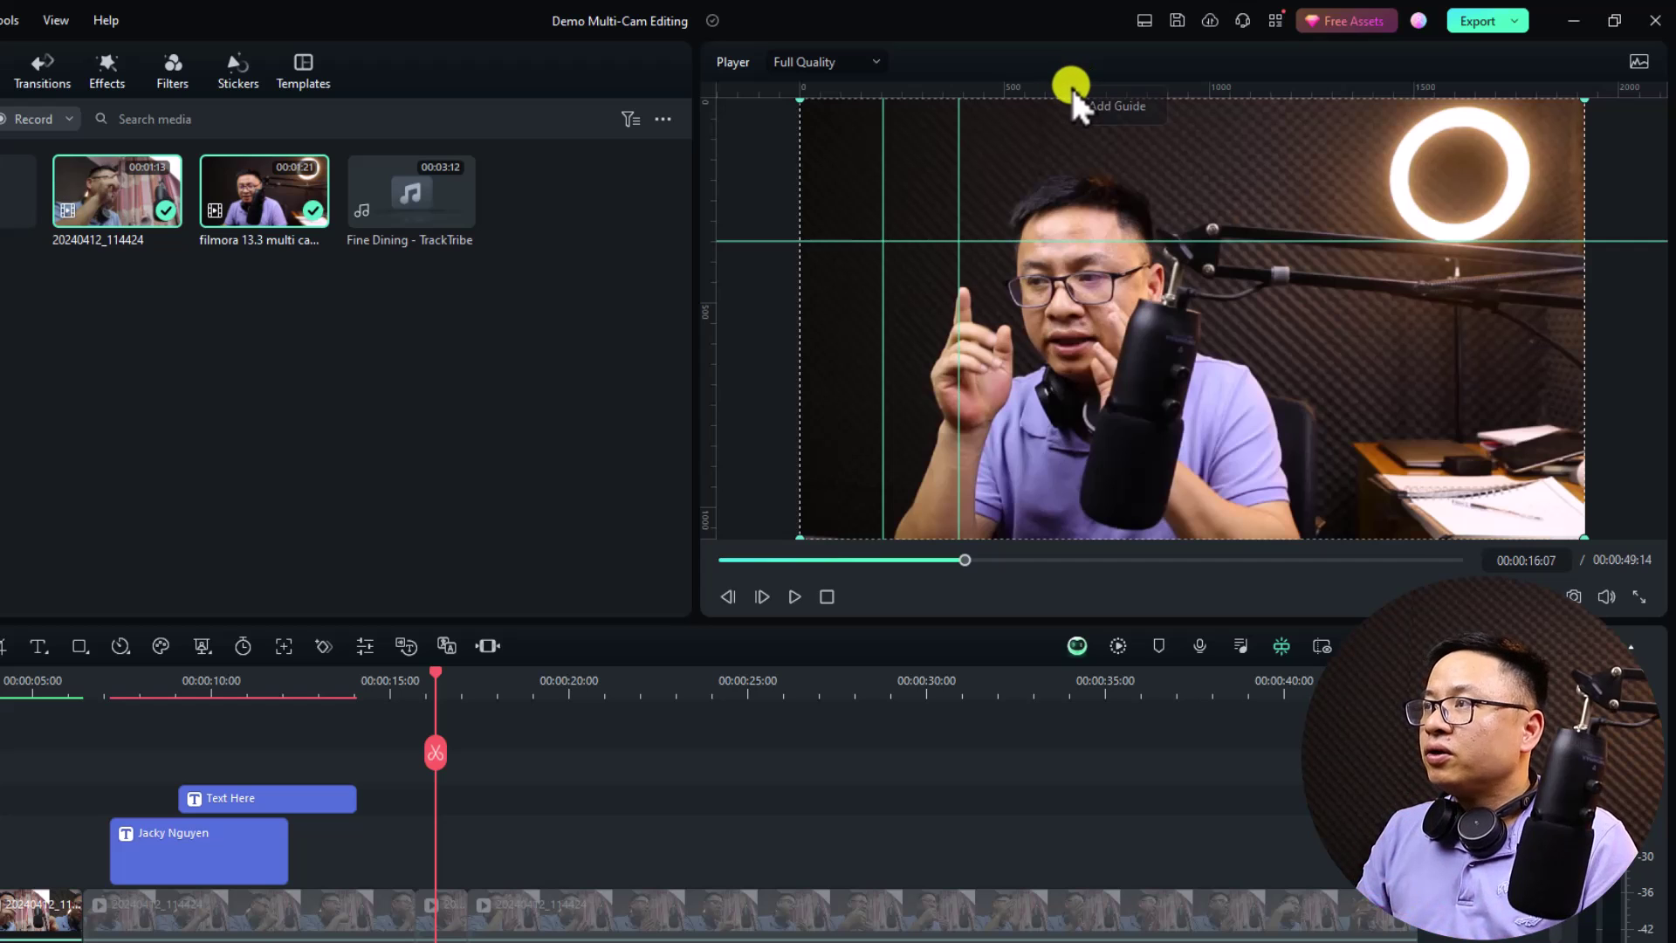
- Add a red vertical guide at position 663 in the preview and delete it again
click(1110, 112)
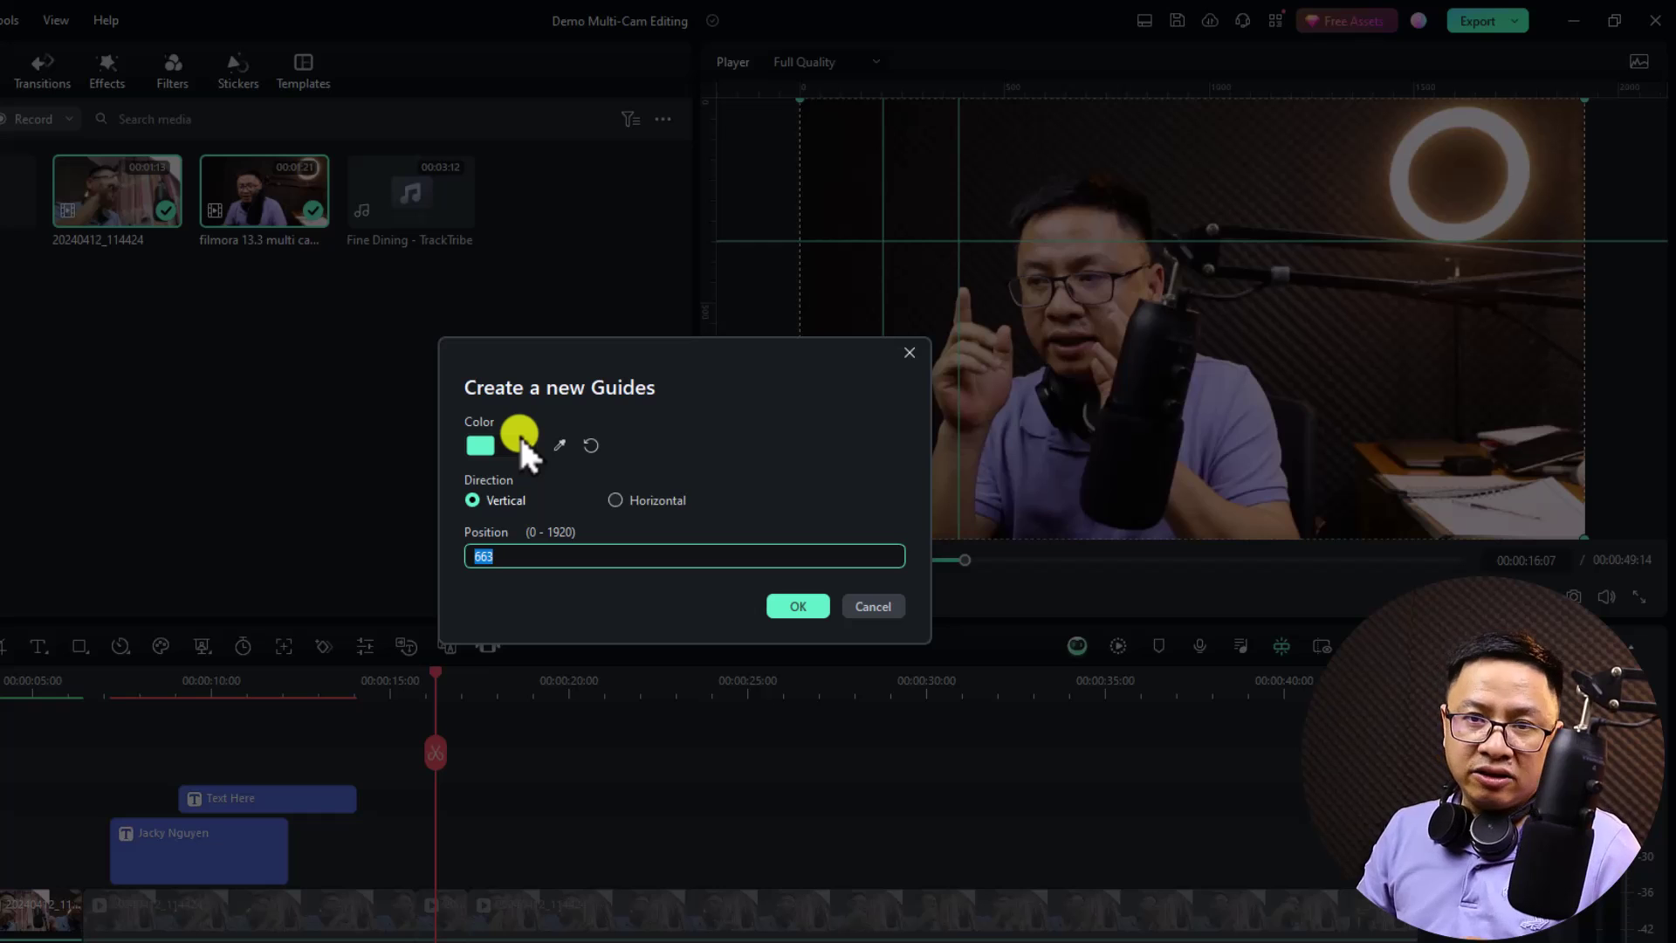
click(527, 445)
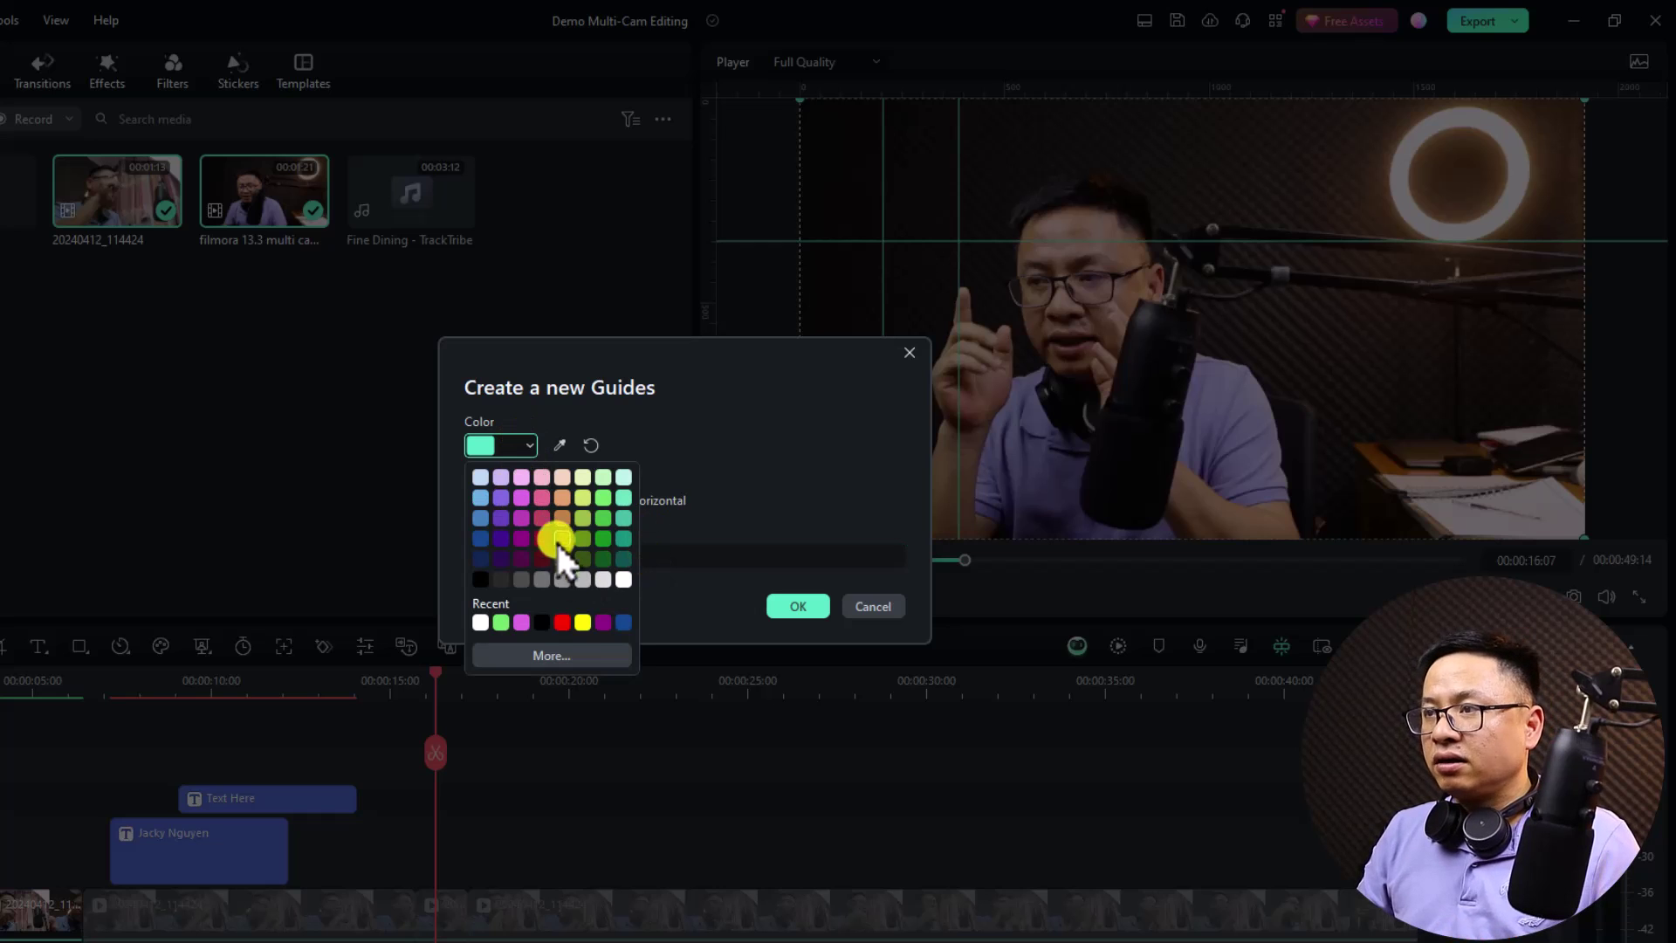
click(562, 621)
click(511, 557)
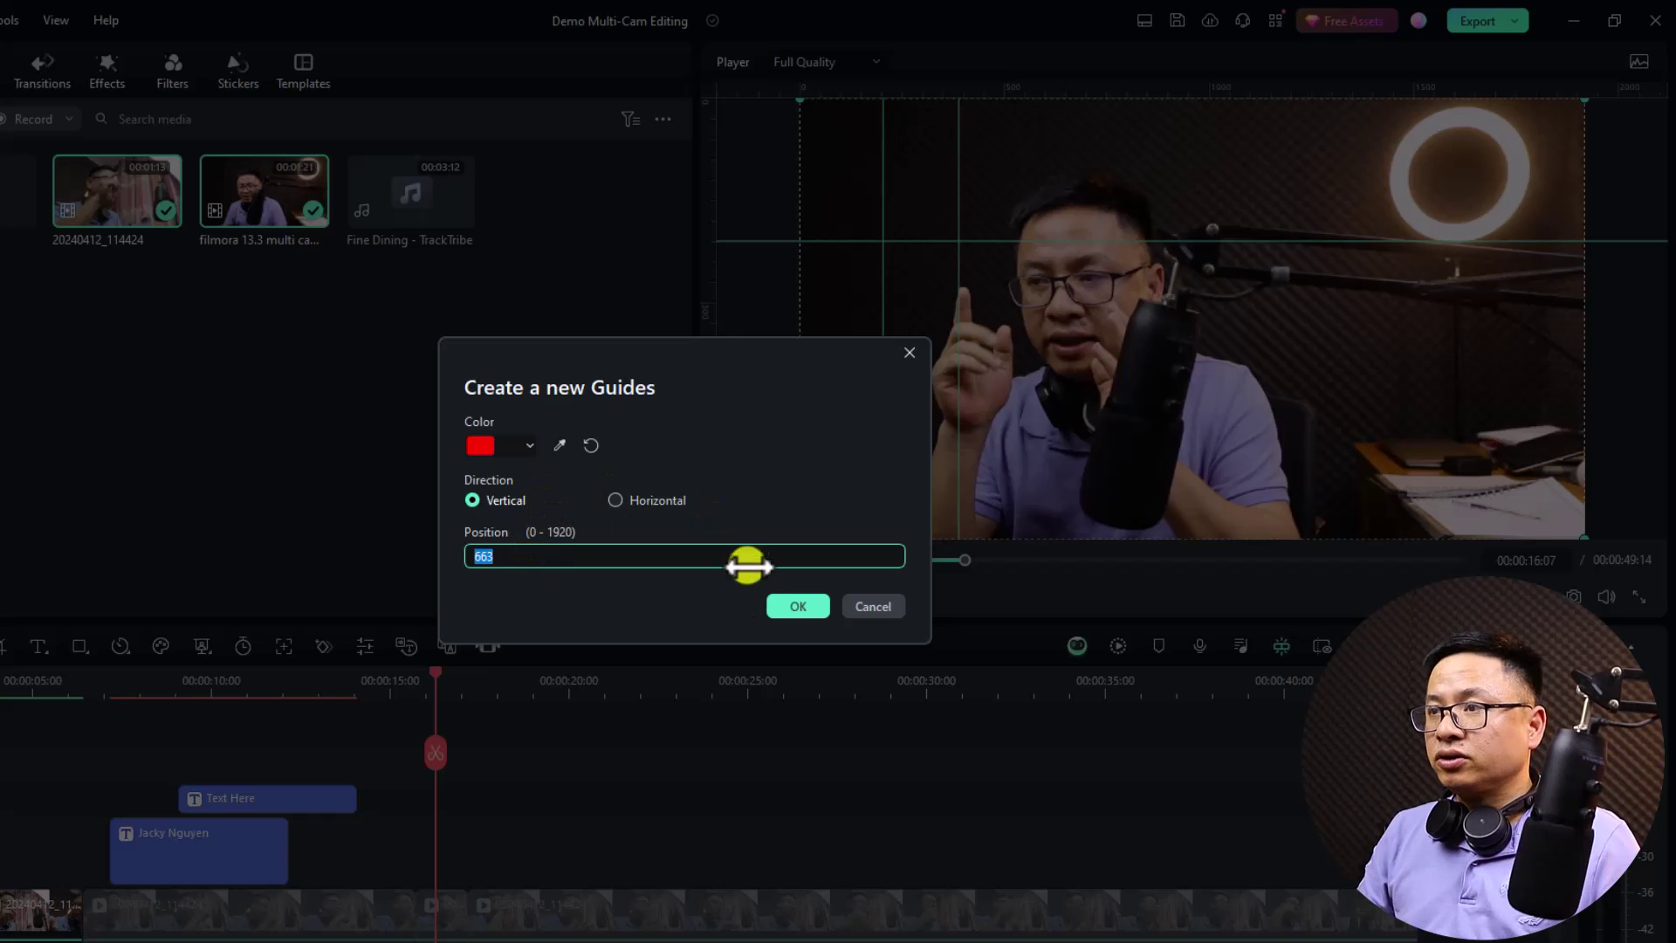
click(794, 606)
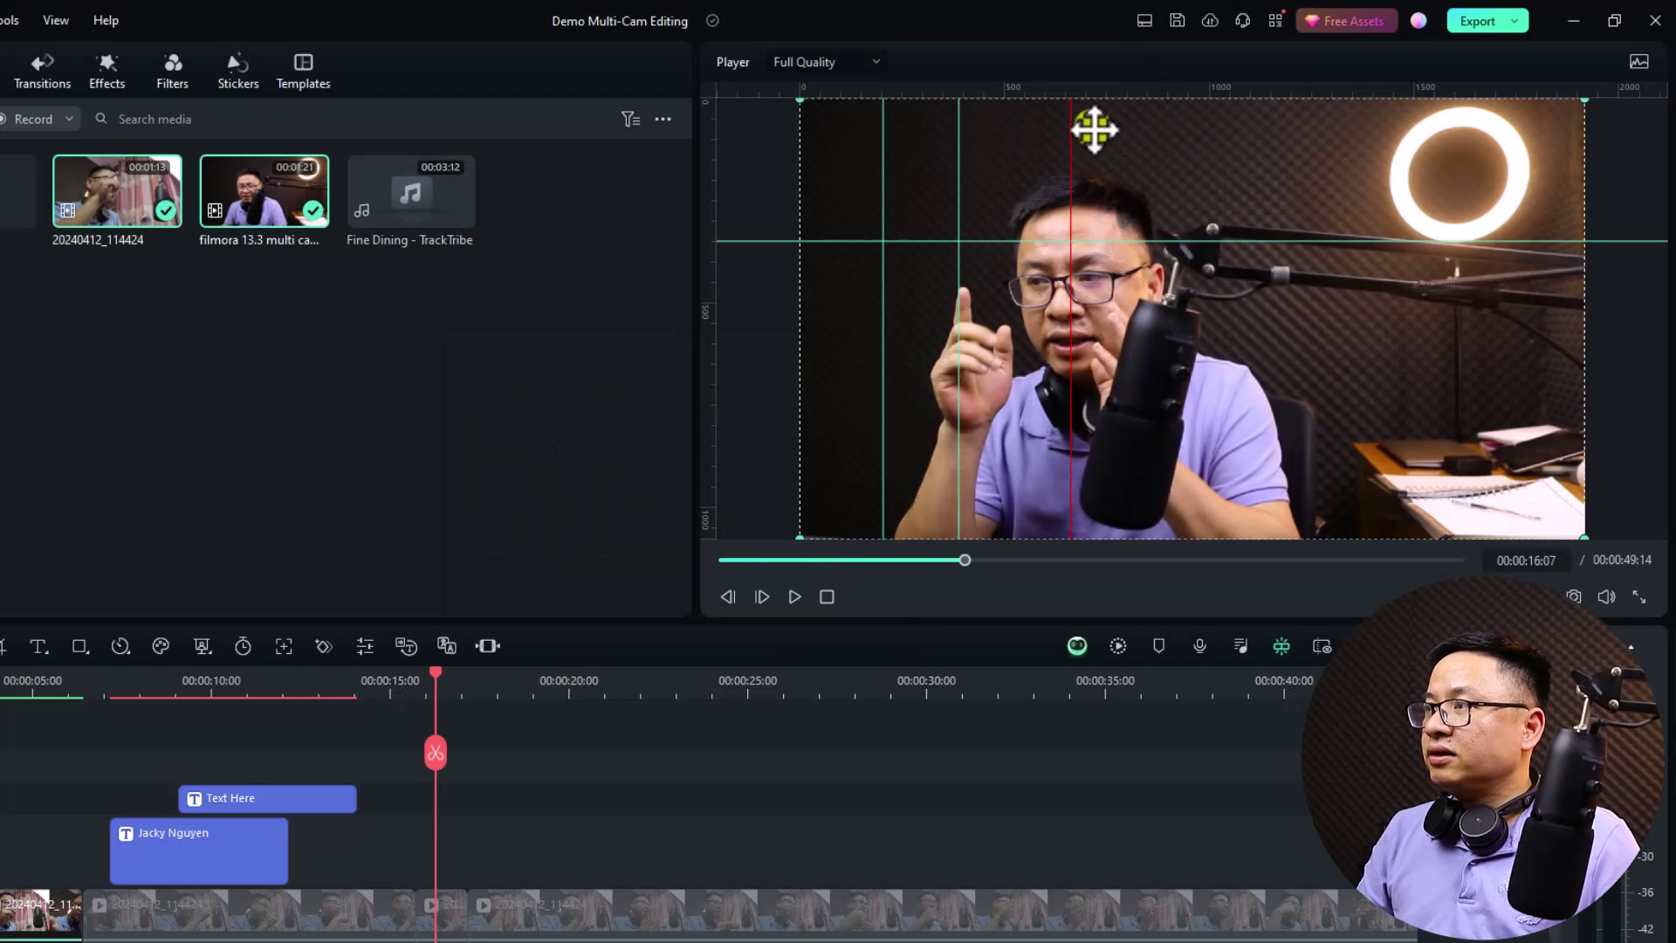
right_click(1072, 232)
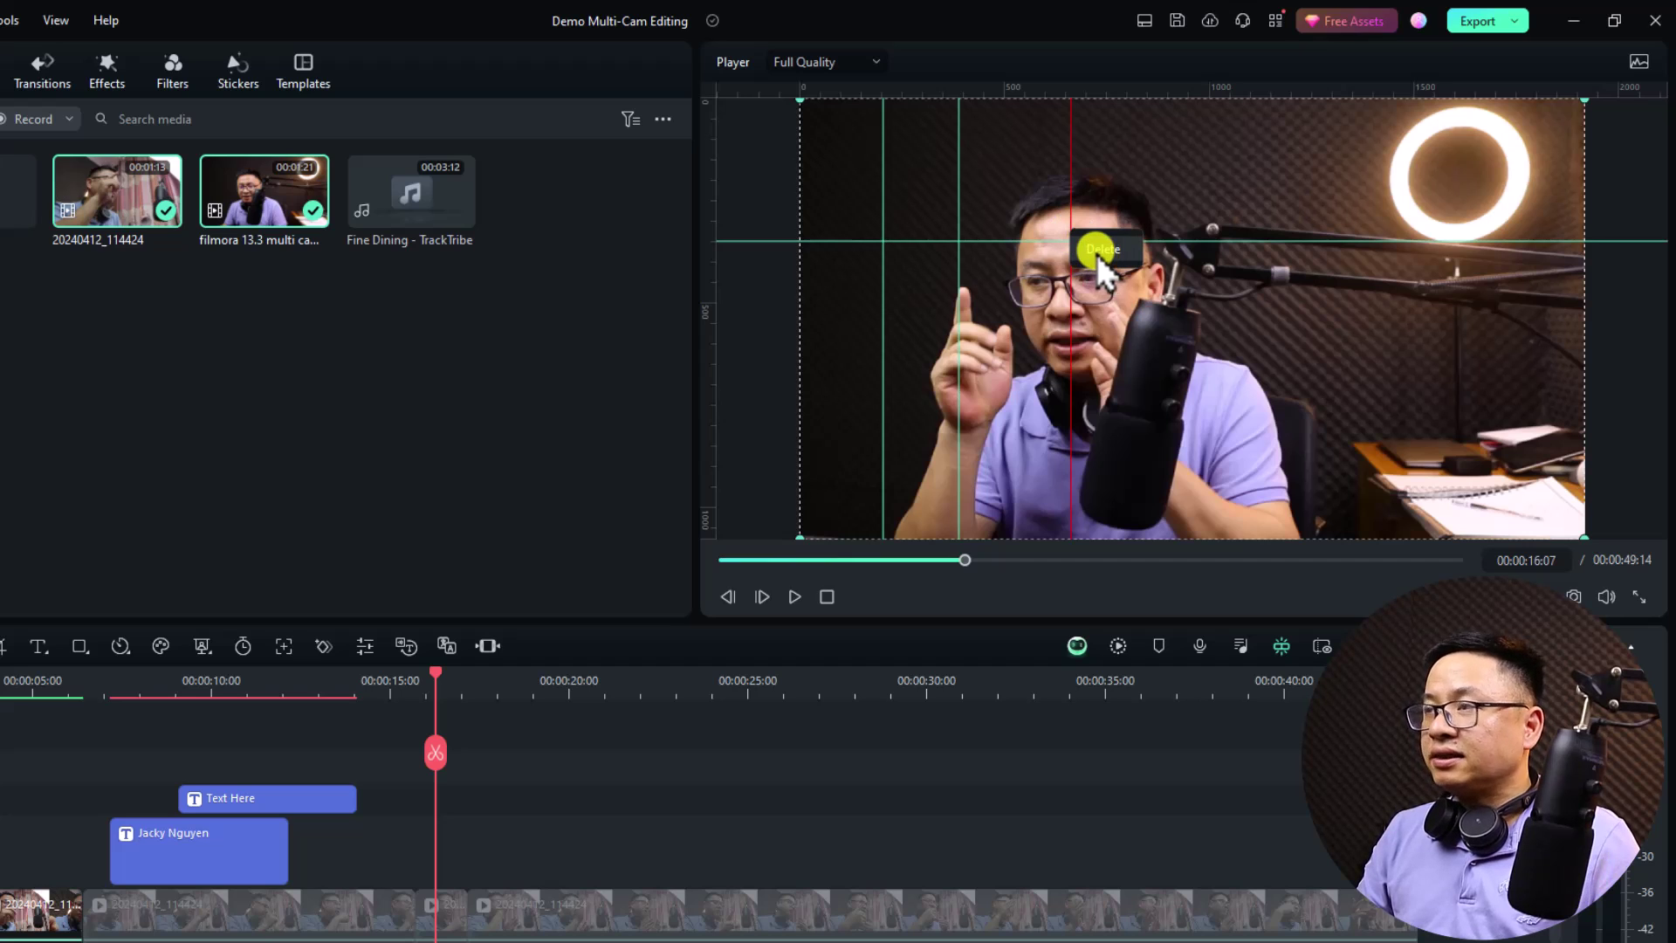
click(1096, 254)
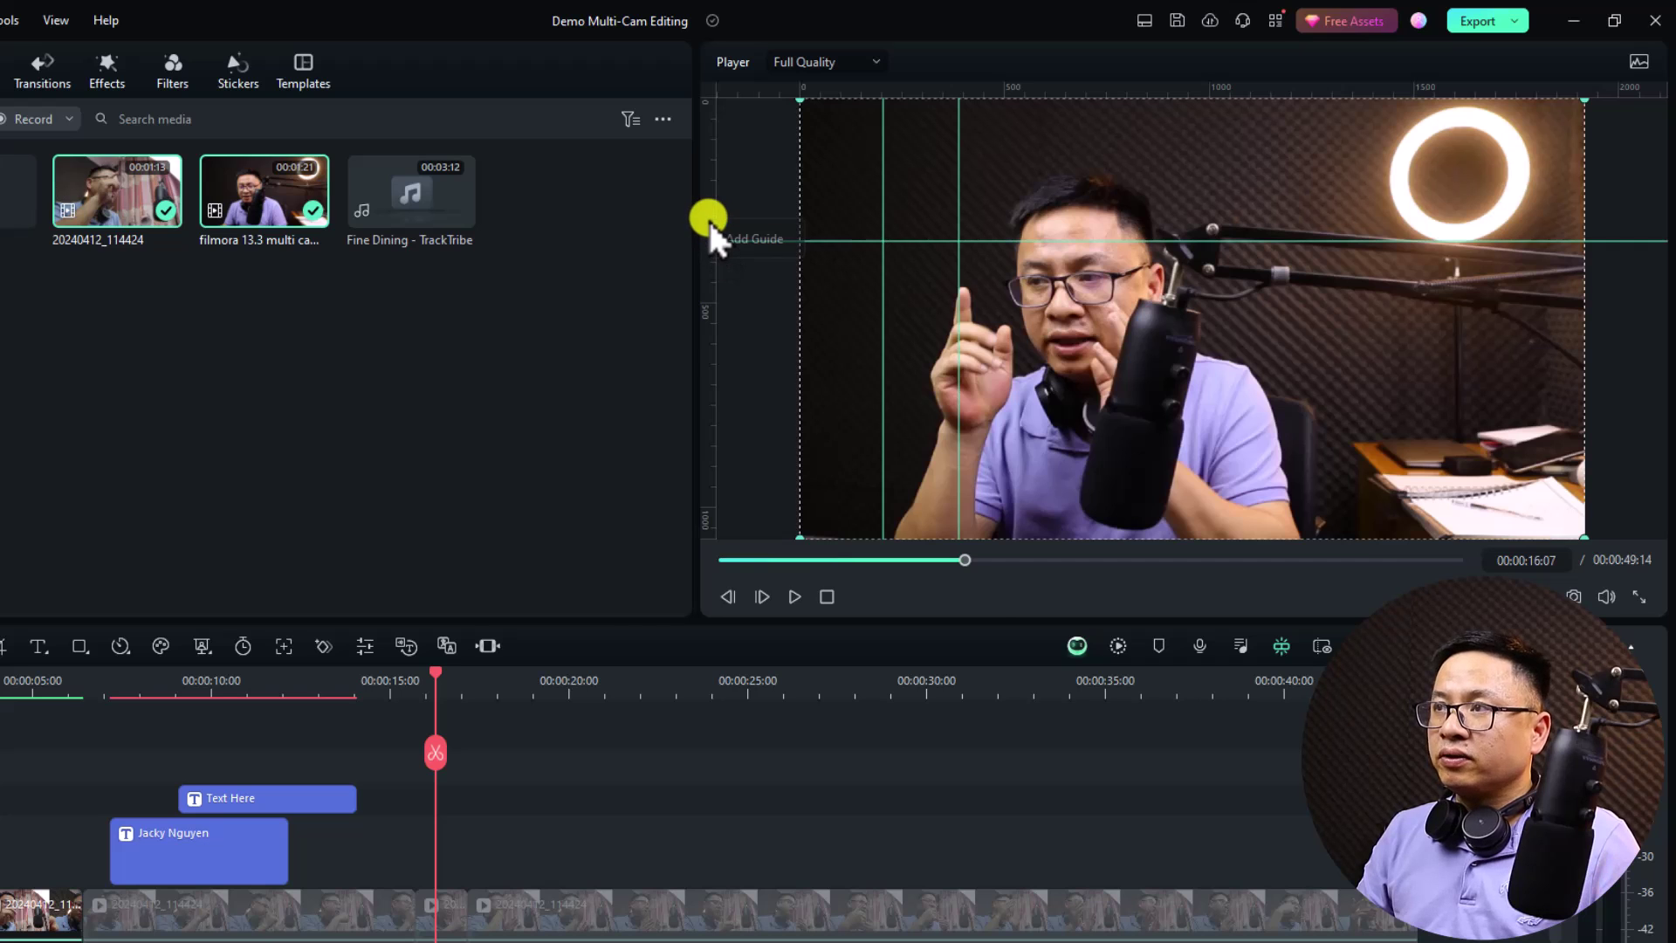
- Add a red horizontal guide at position 291 in the preview and delete it again
double_click(737, 241)
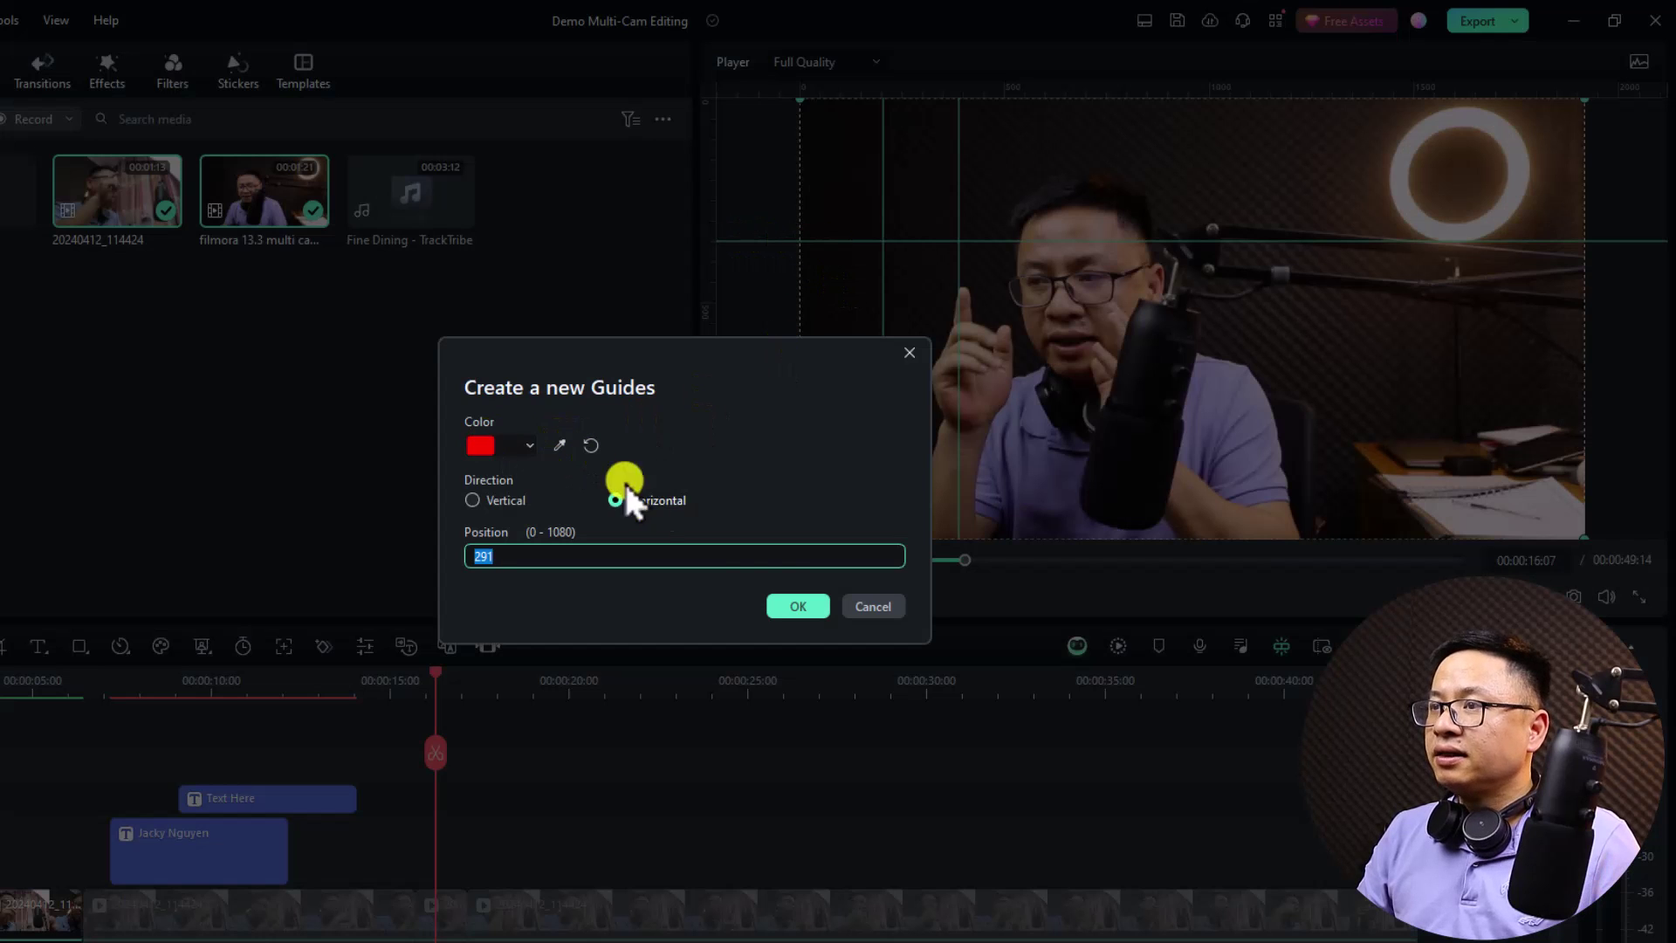
click(796, 608)
right_click(894, 217)
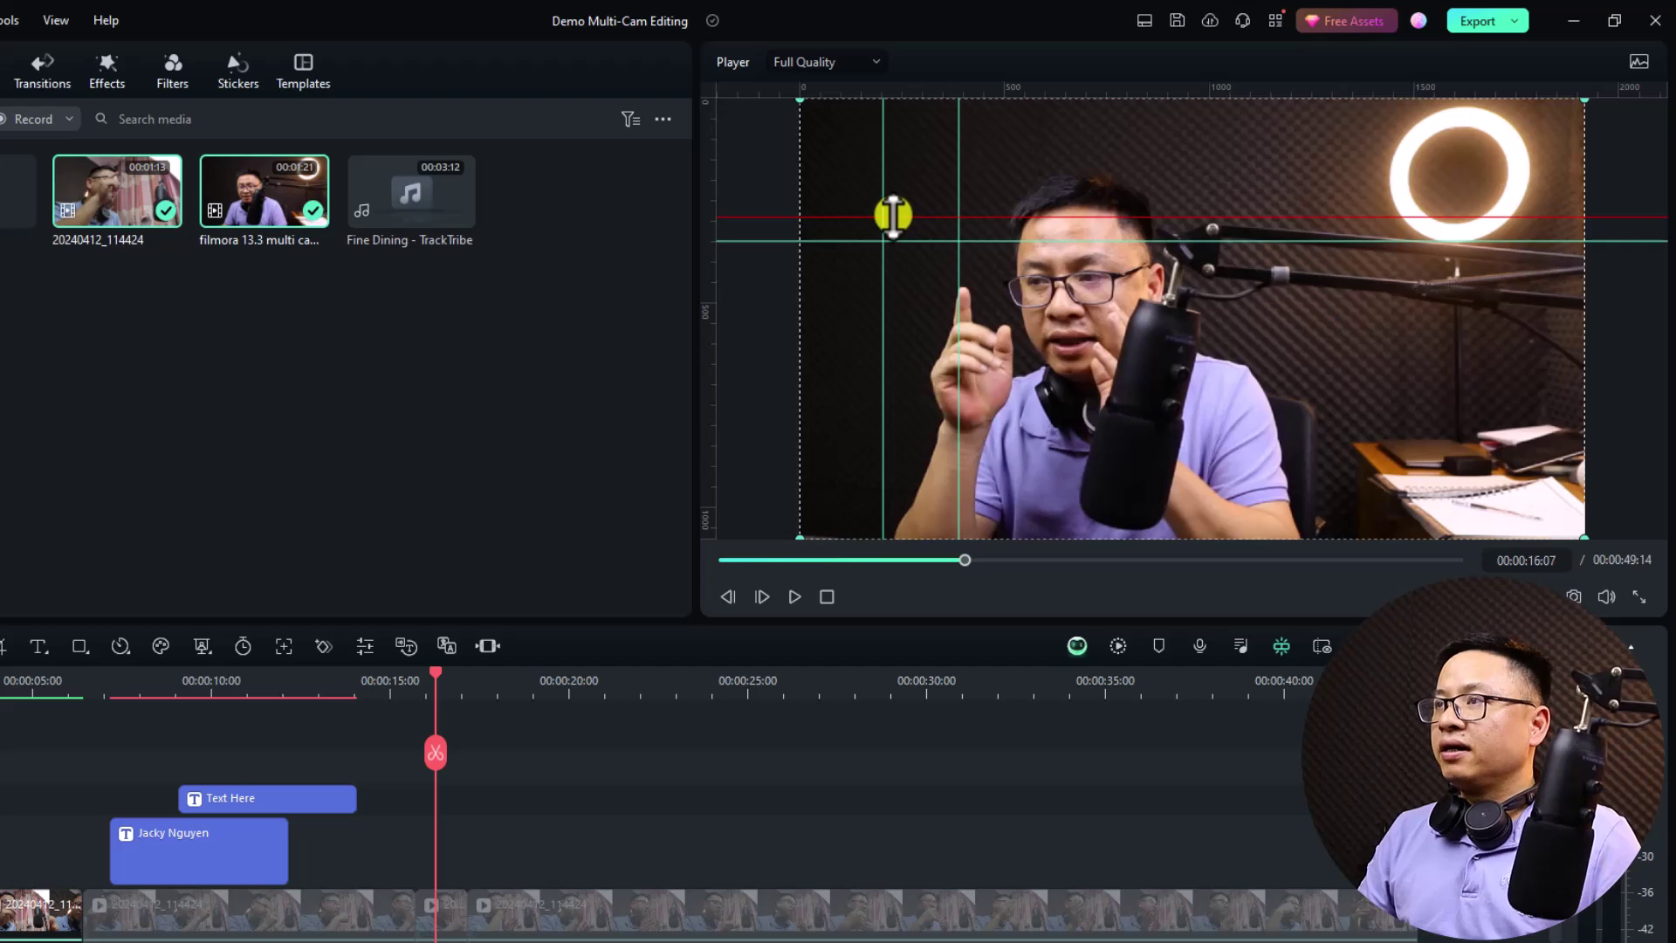
click(919, 237)
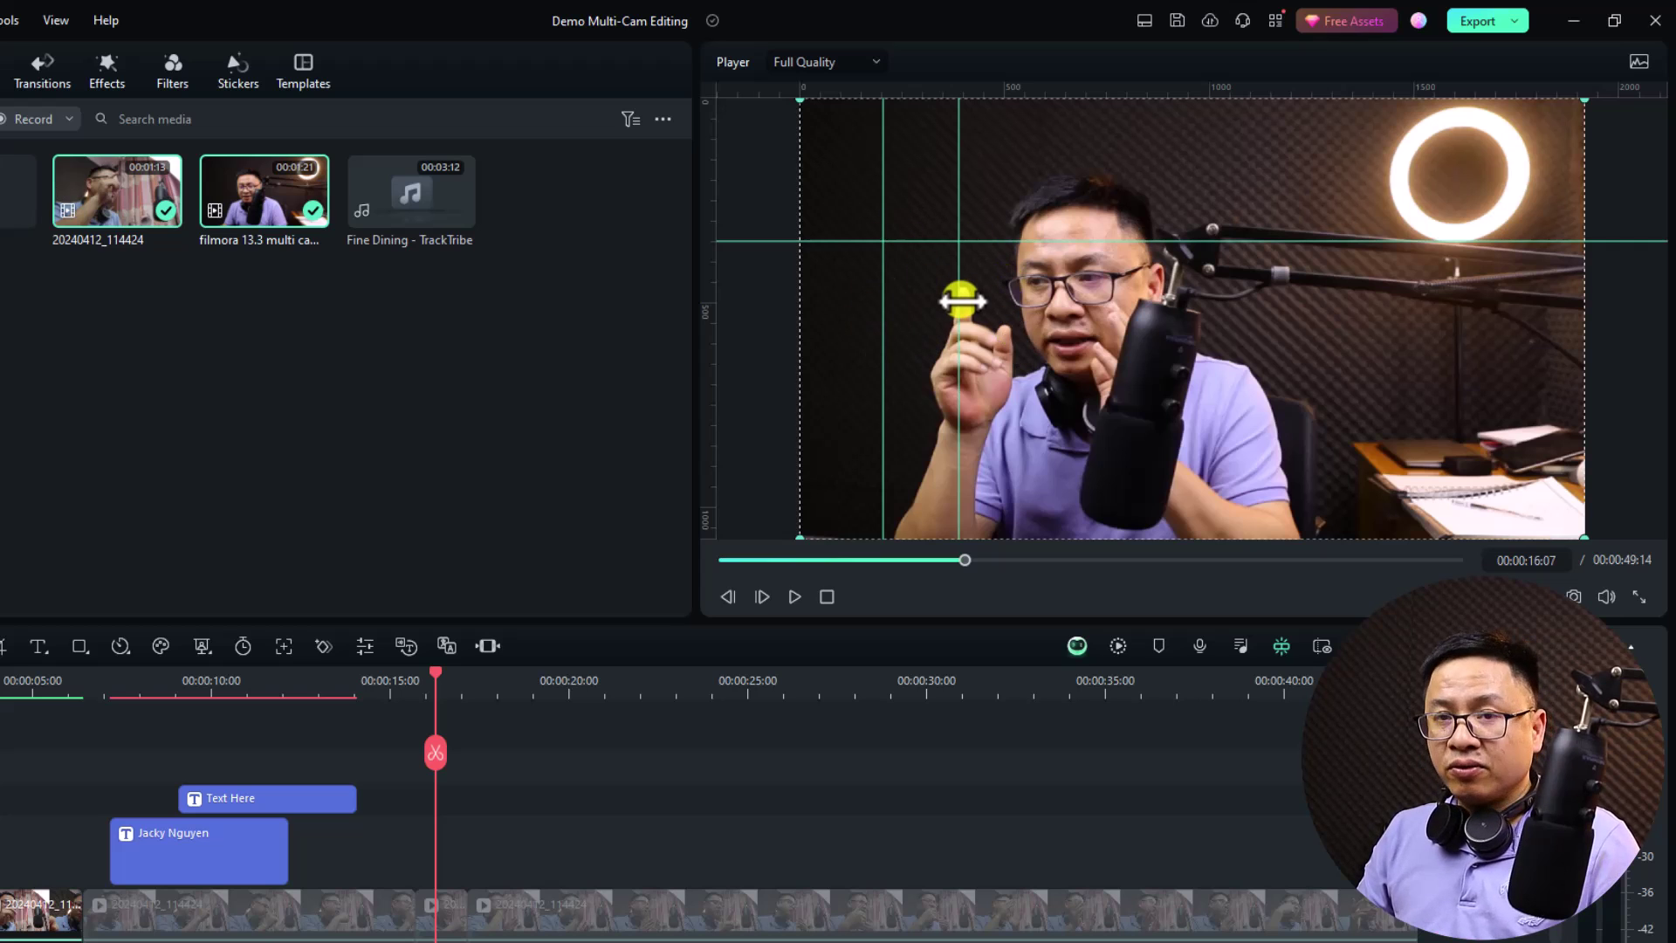
- Hide the remaining guides in the player preview
right_click(1072, 359)
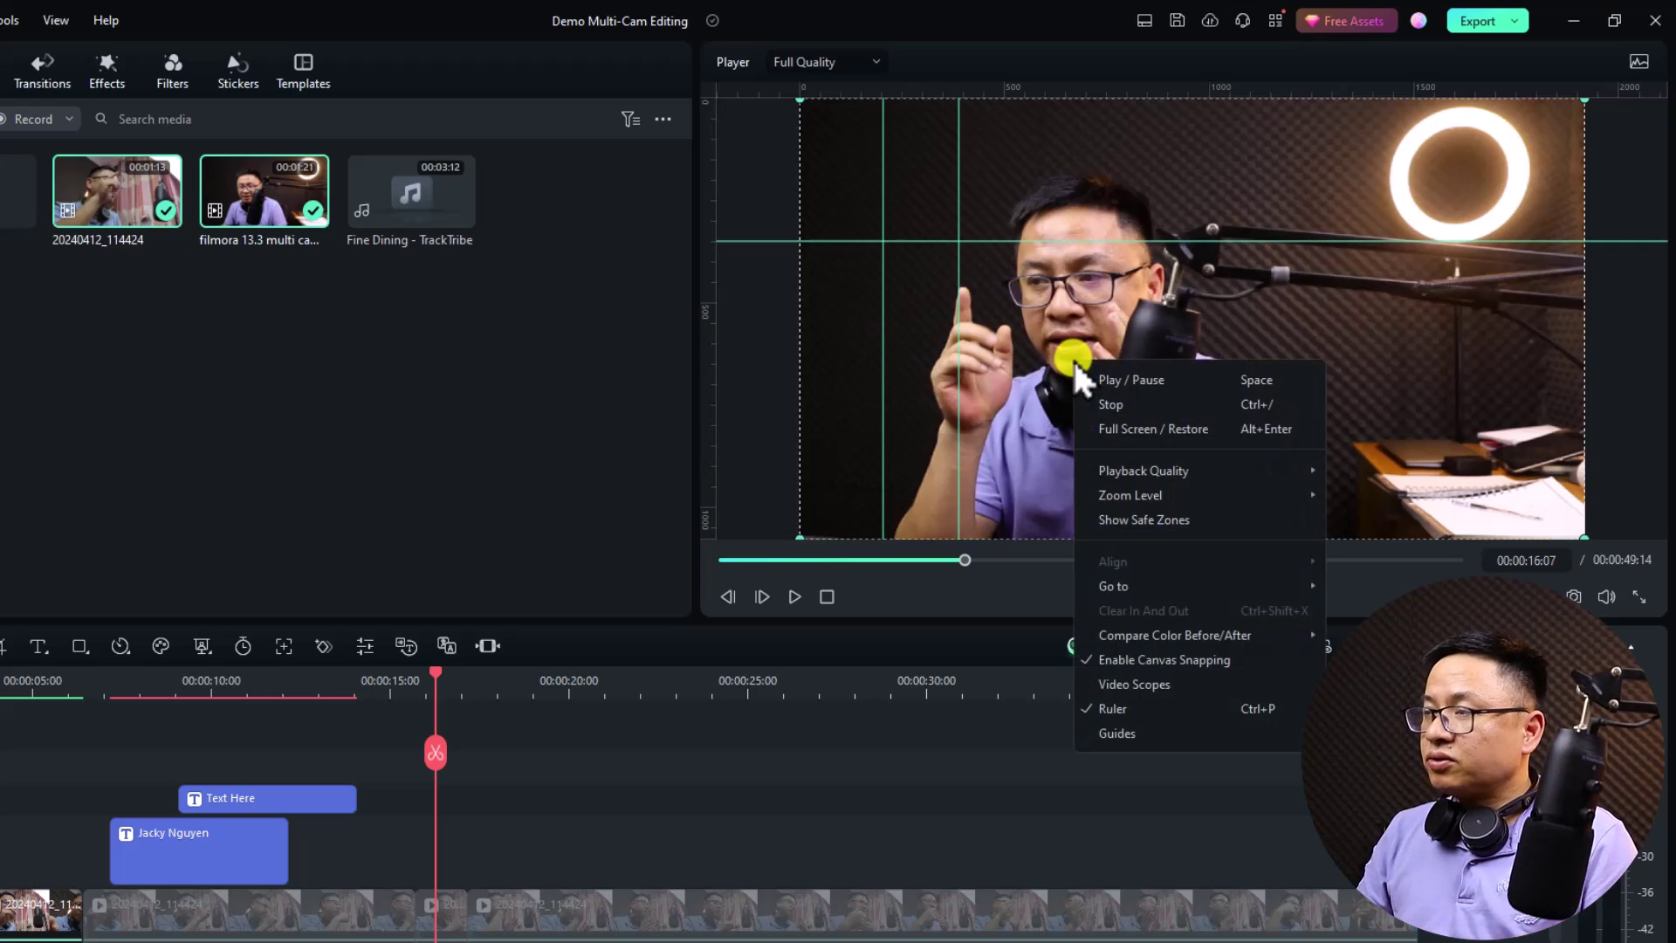
mouse_move(1185, 726)
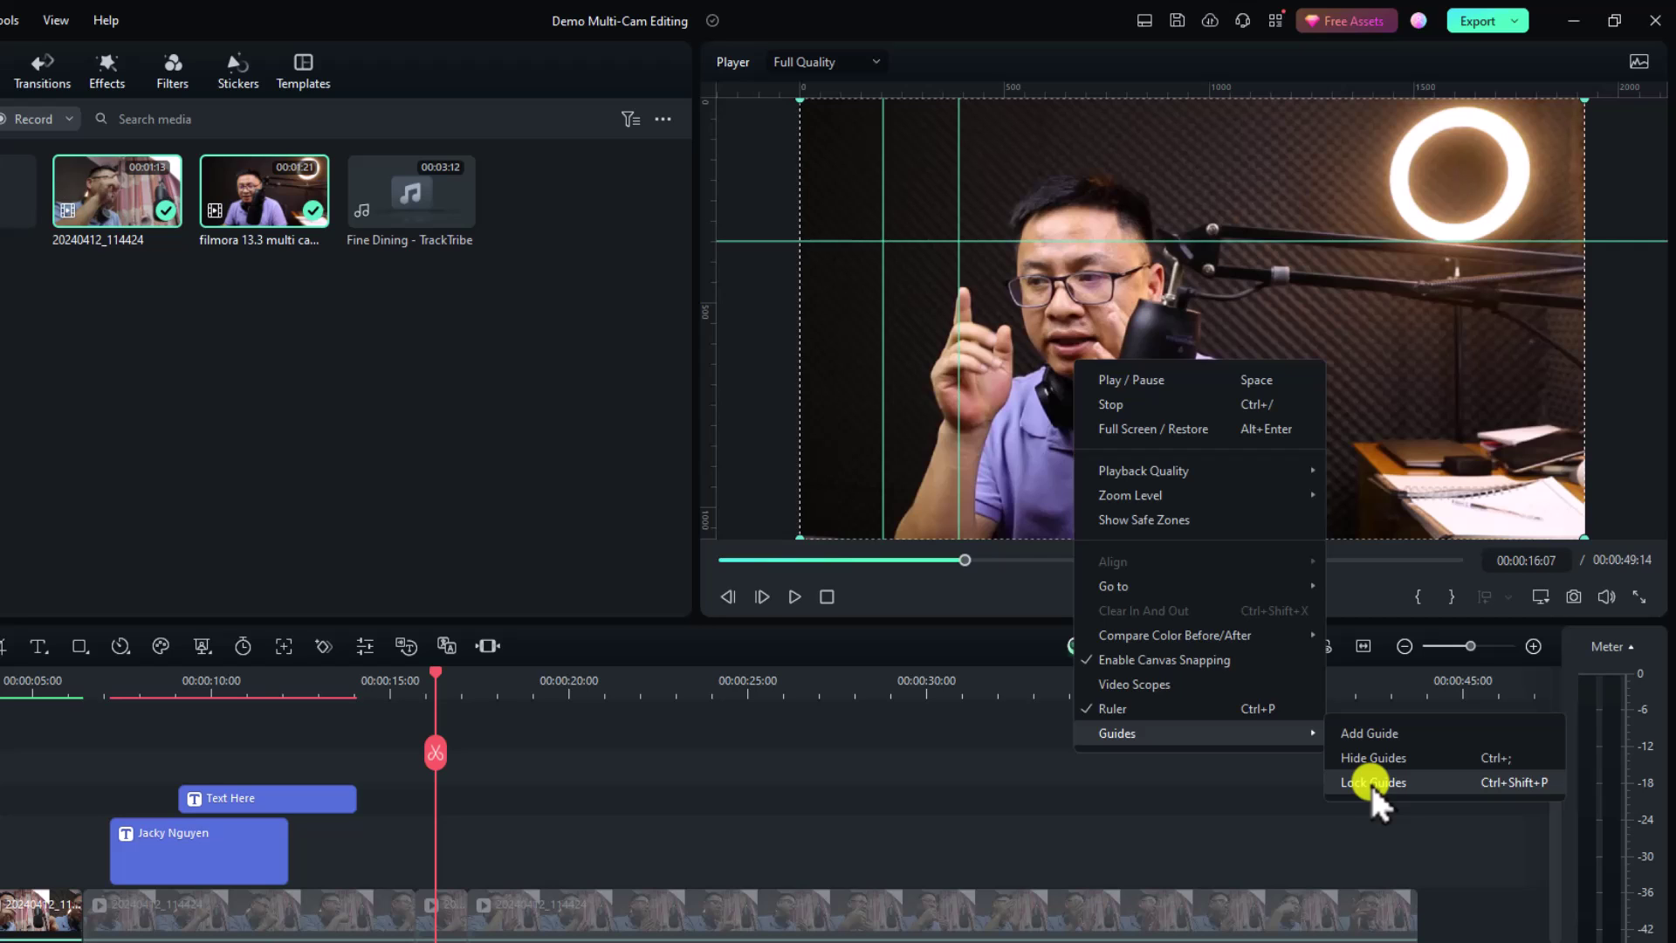
click(1366, 759)
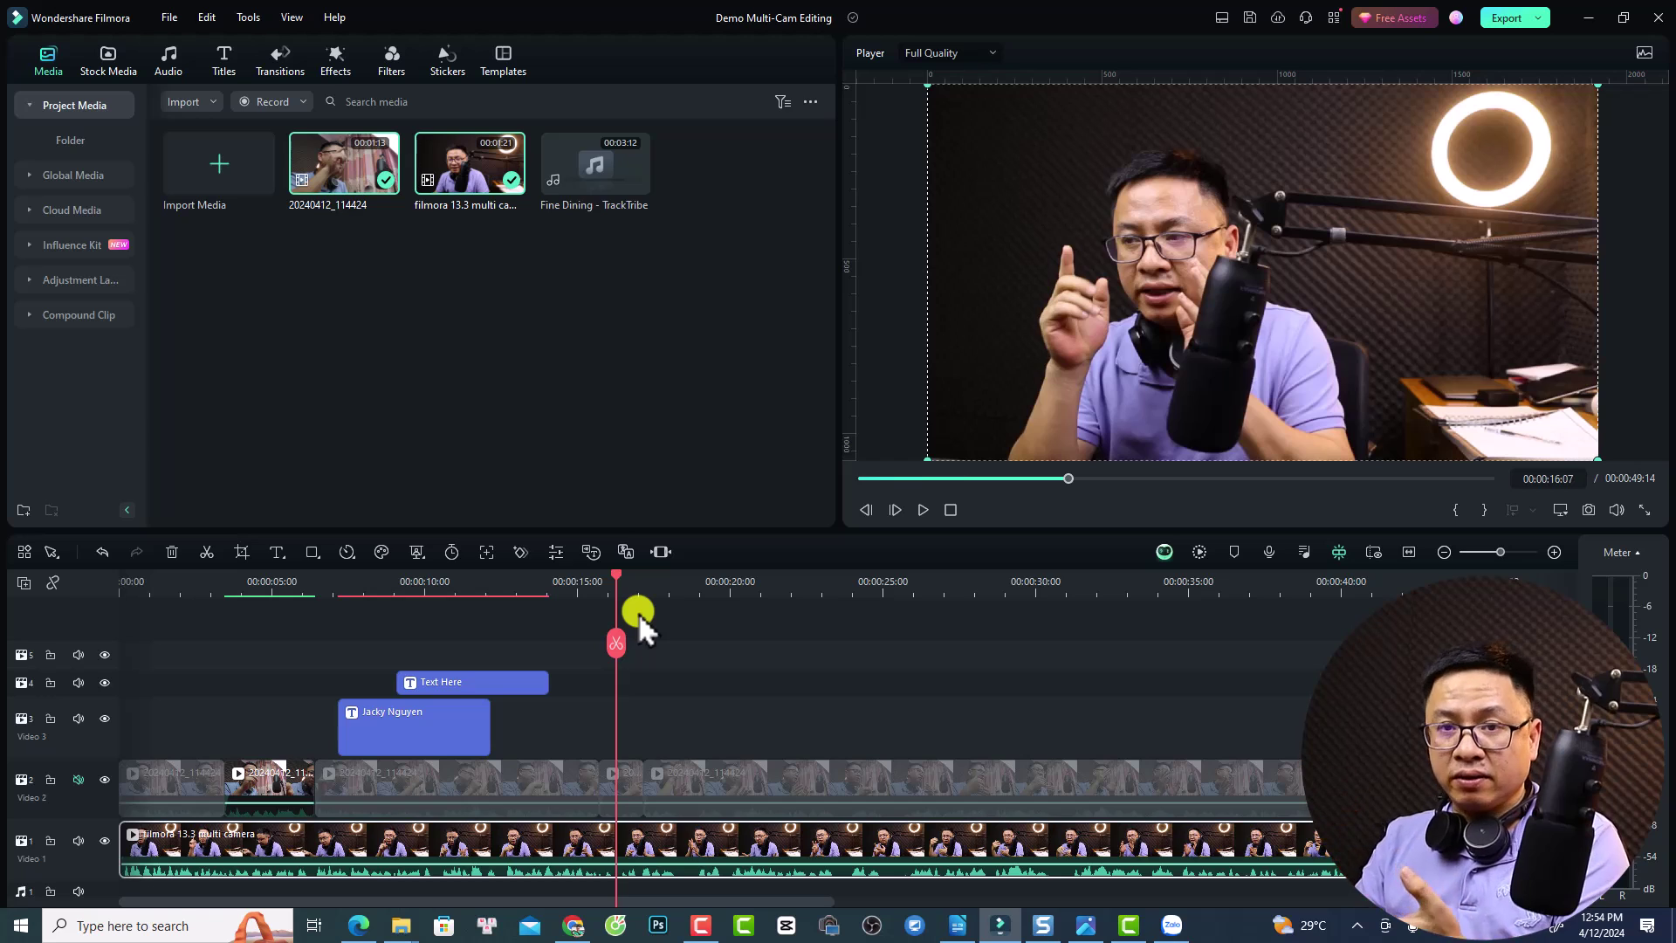
- Open the Project Backups list, examine the available backups and close it without restoring one
click(567, 539)
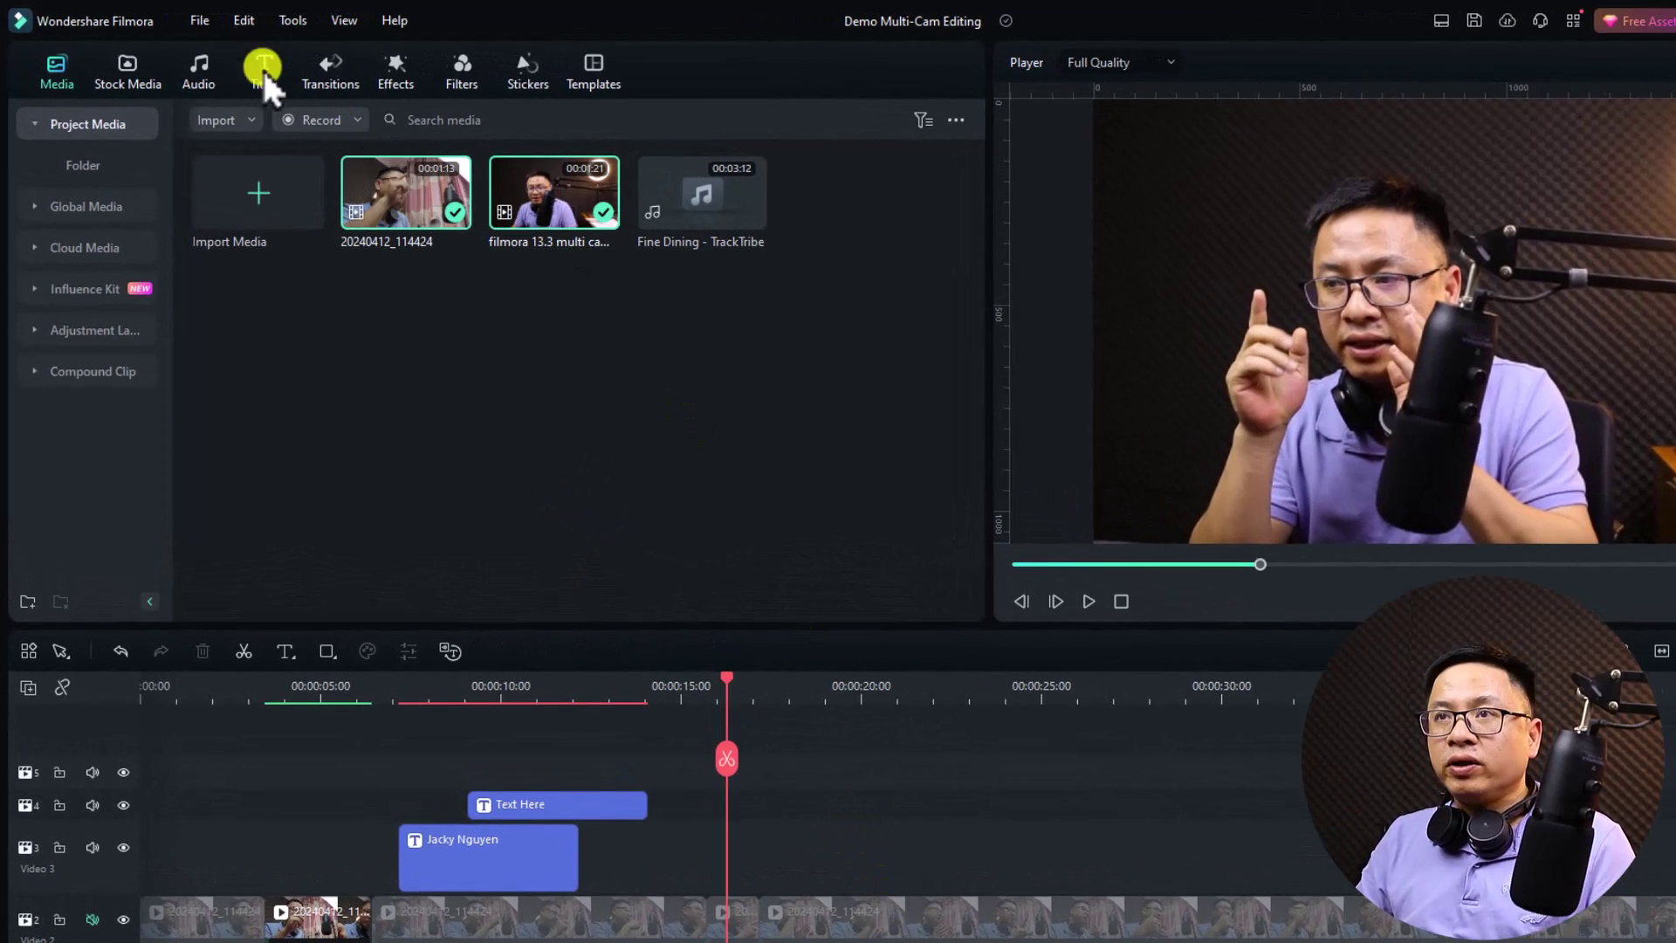
click(204, 19)
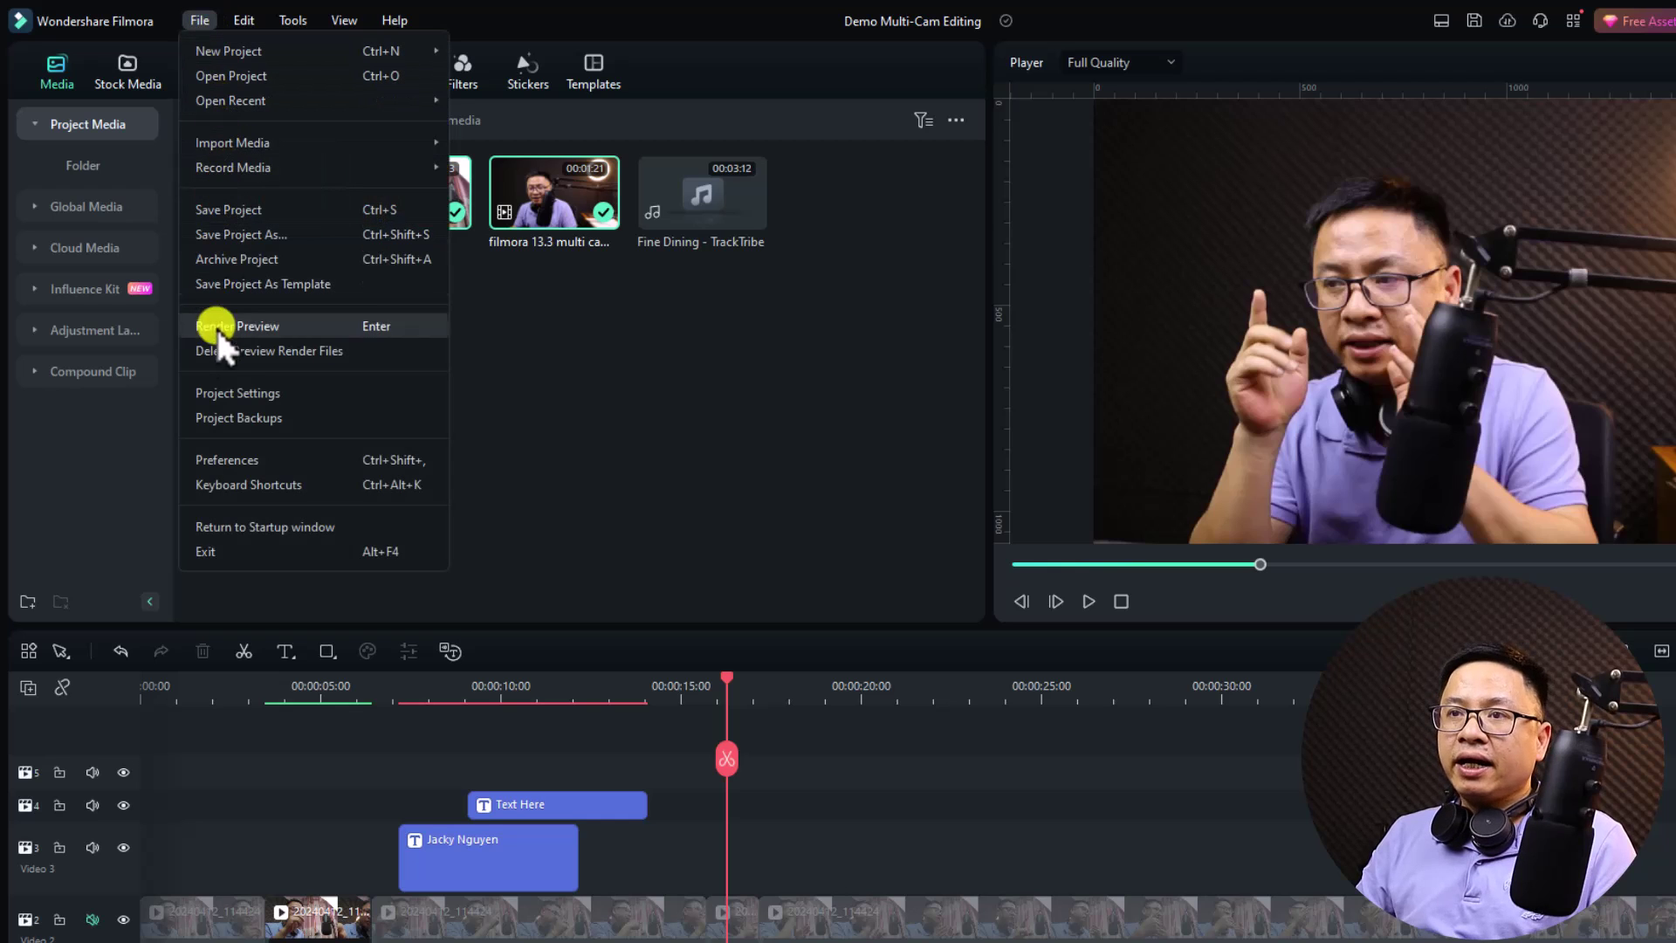
click(227, 419)
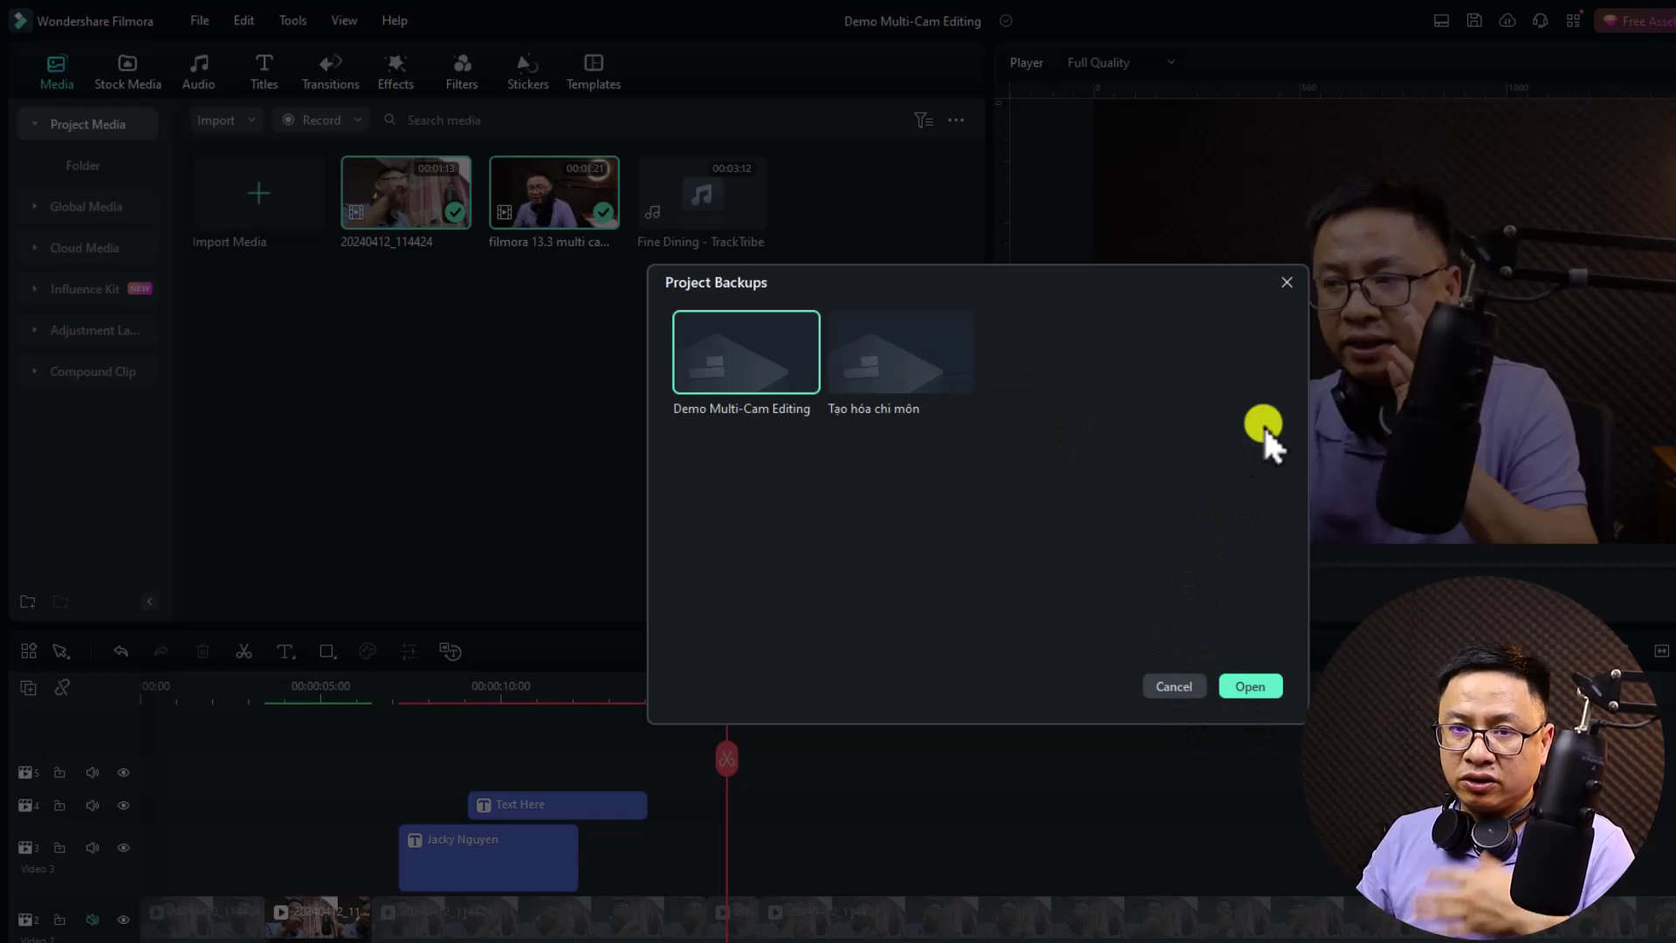
click(1289, 284)
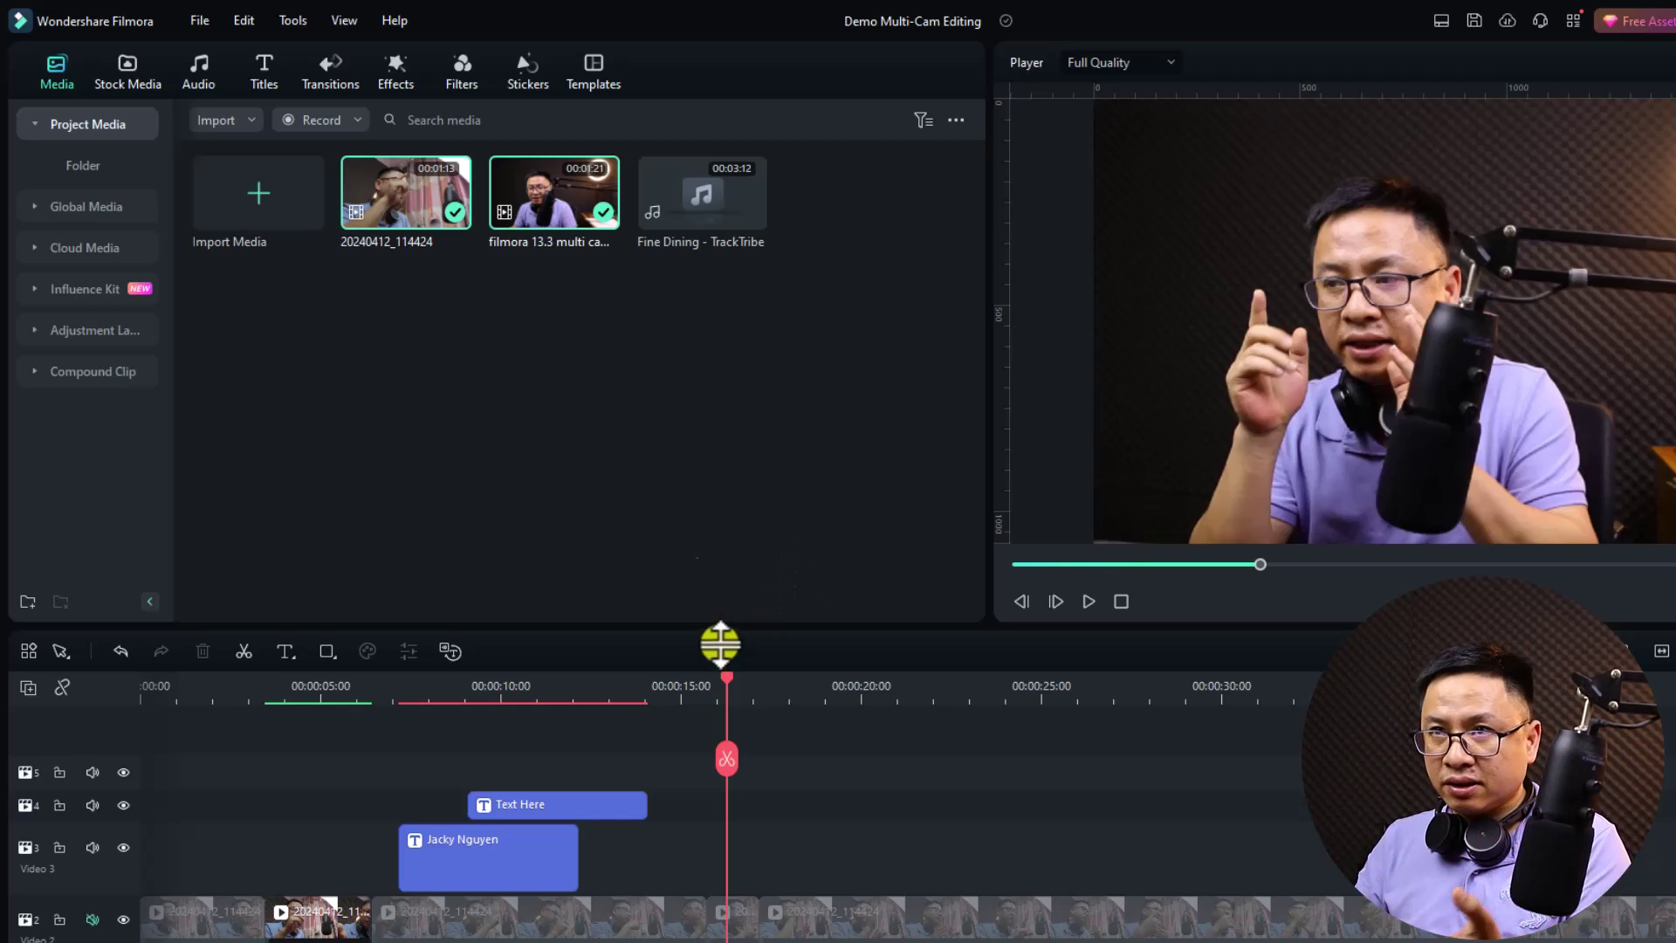
- Examine the automatic project backup interval options in the folder preferences, then apply the preferences with backups every 1 minute
click(197, 17)
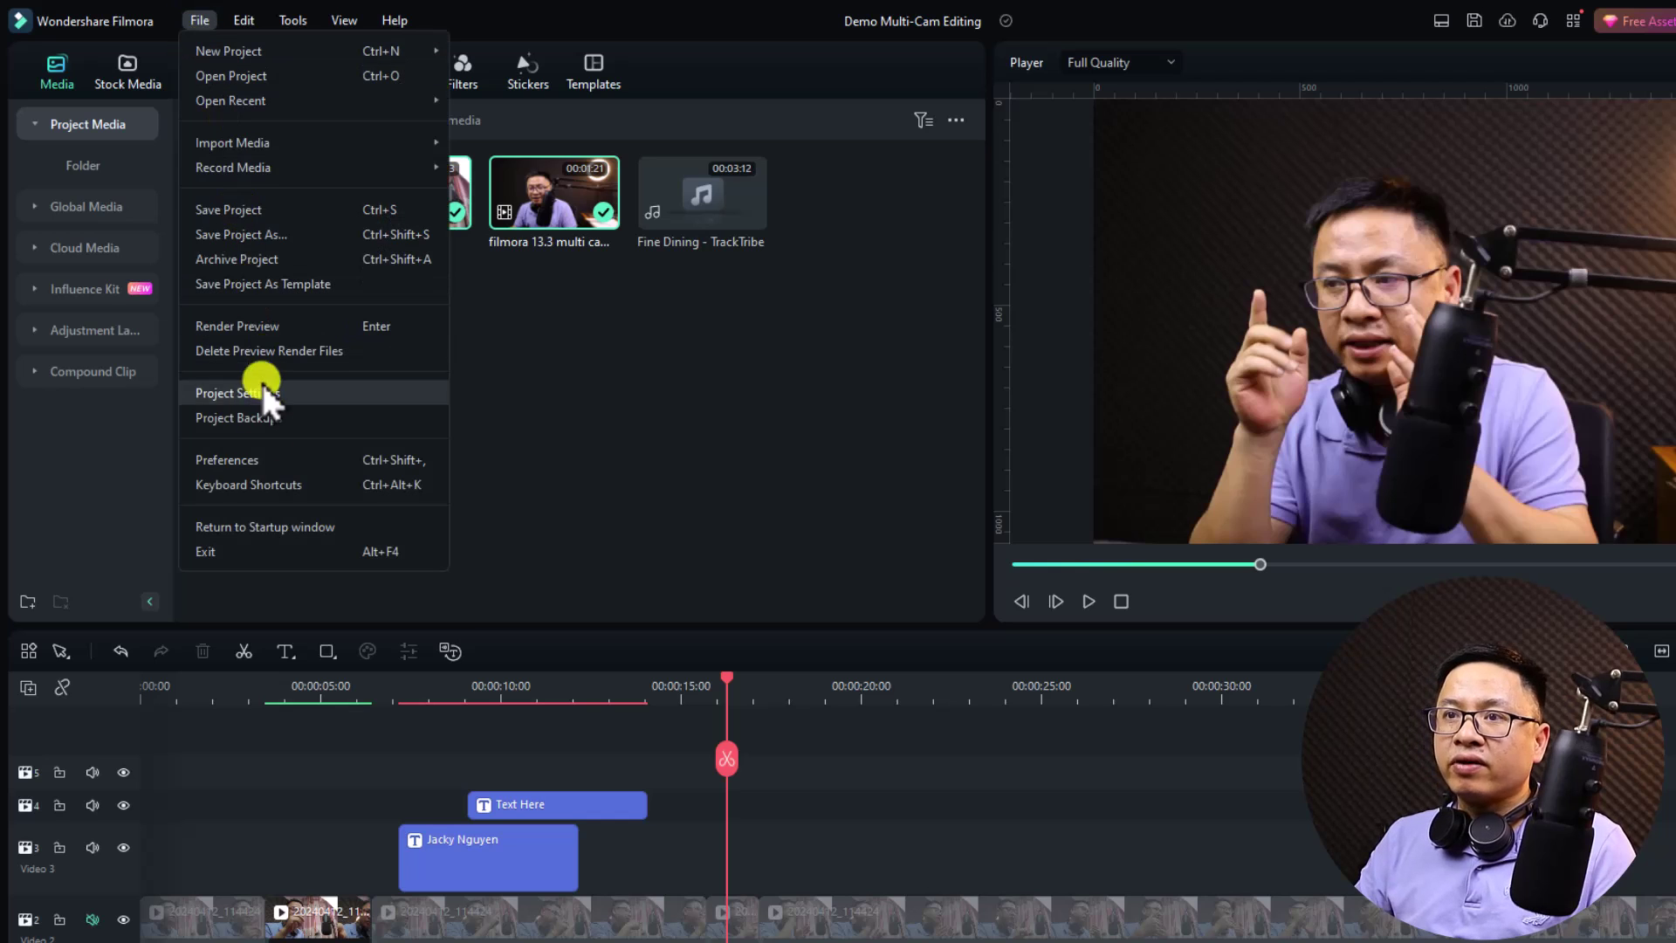
click(255, 455)
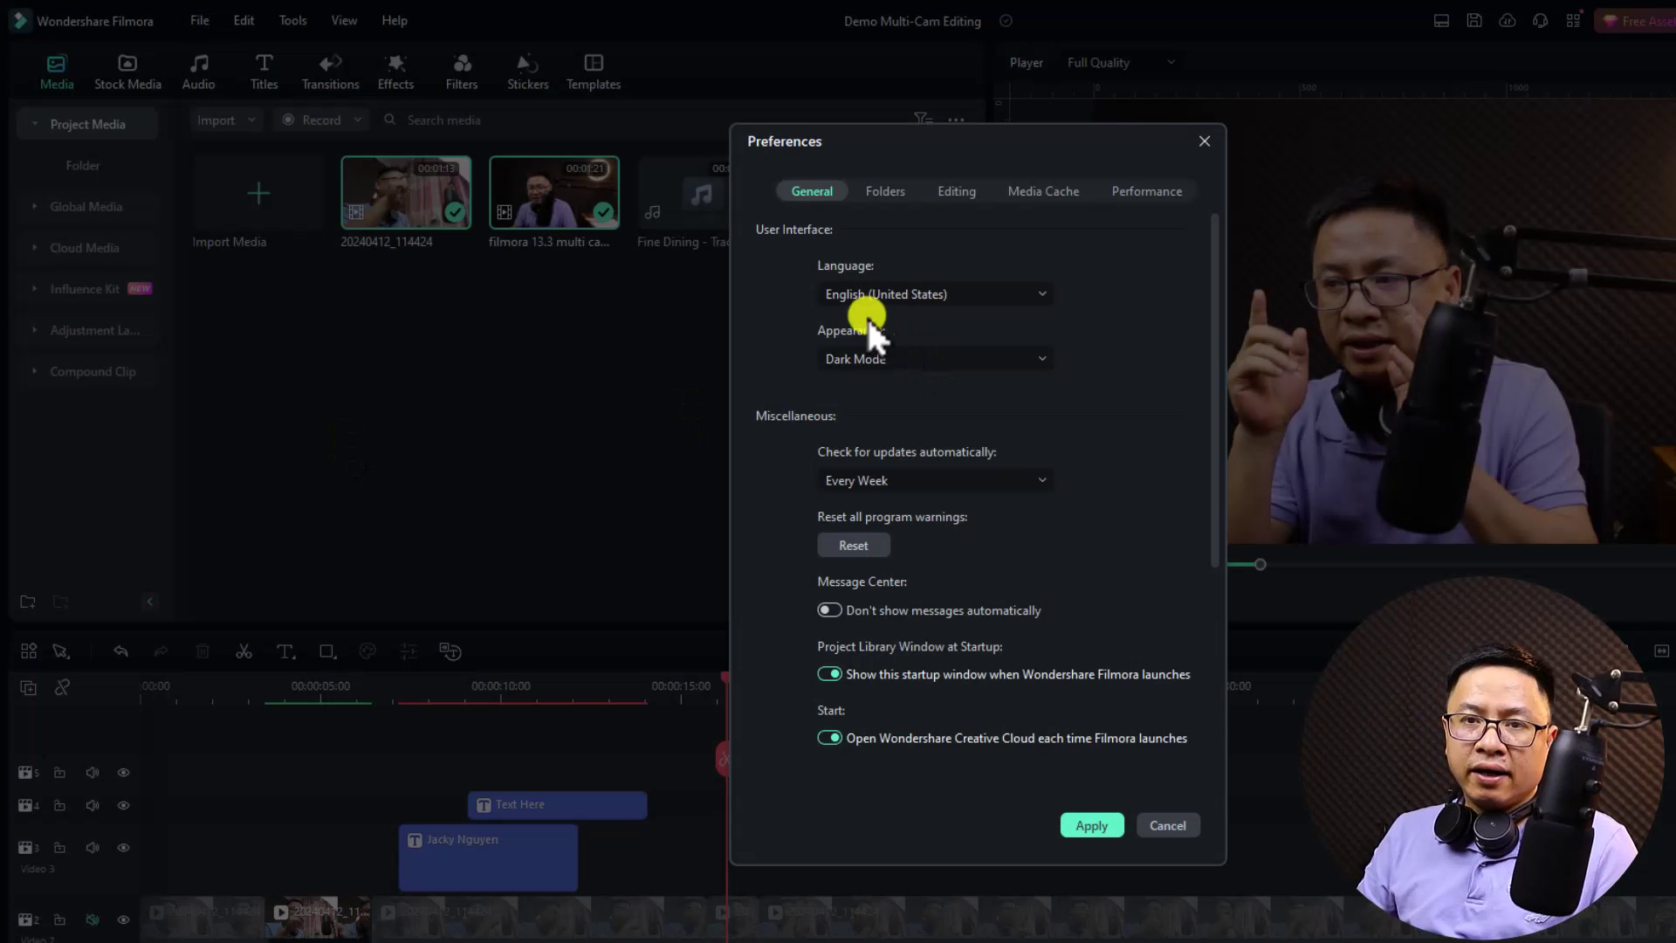
click(888, 192)
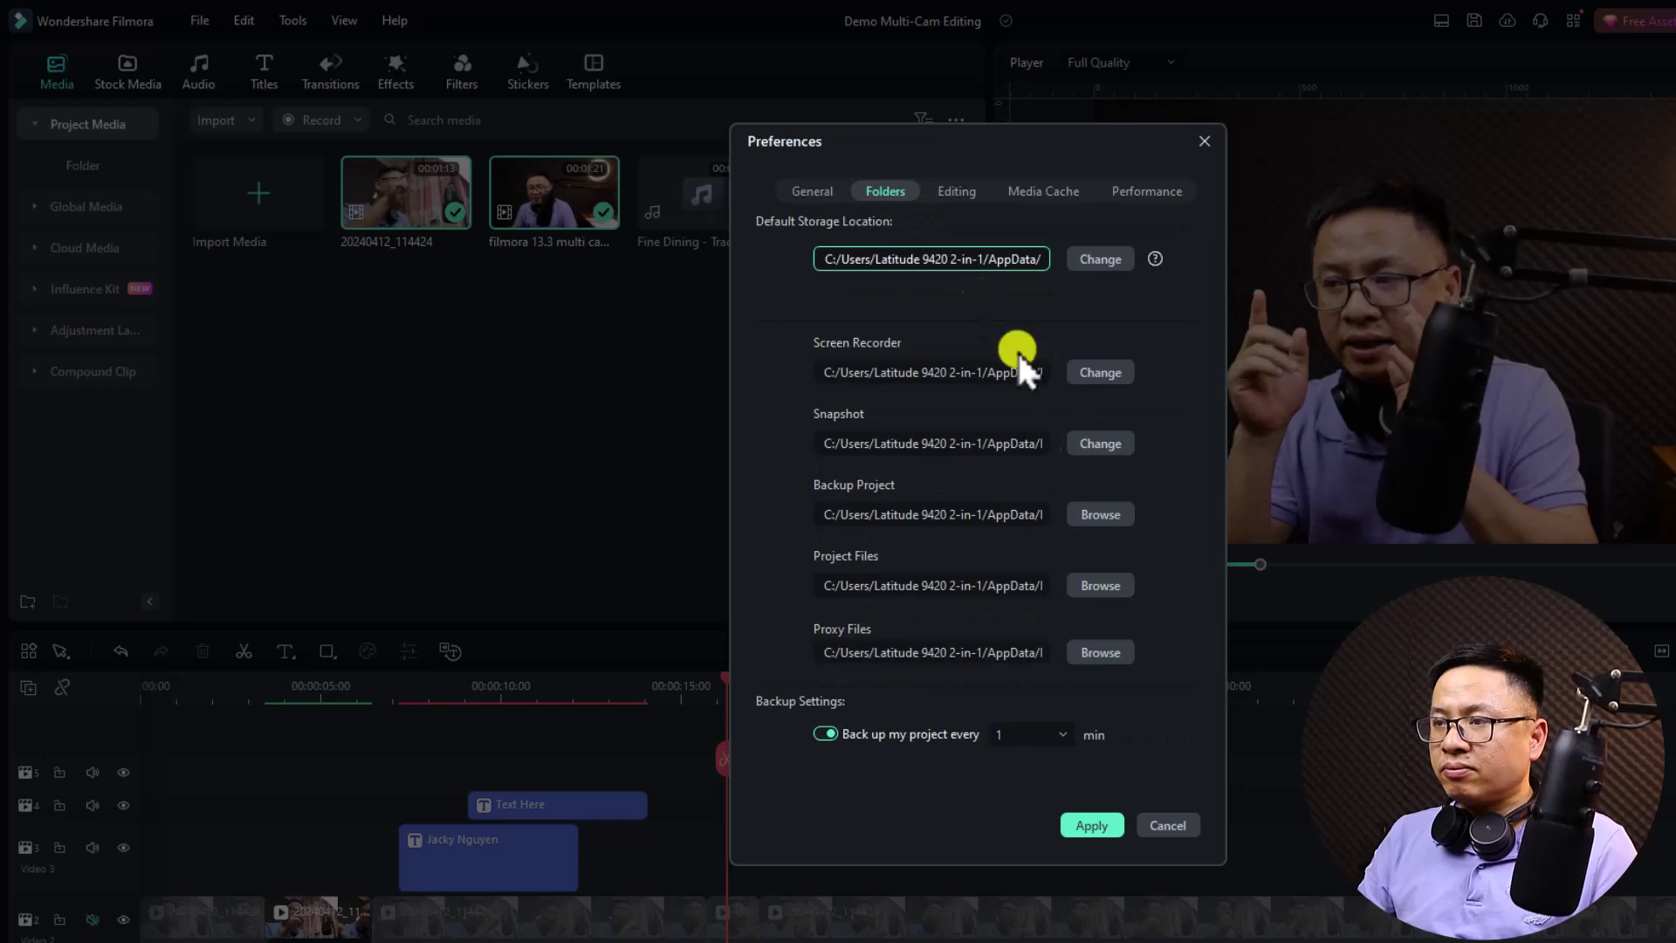
click(825, 733)
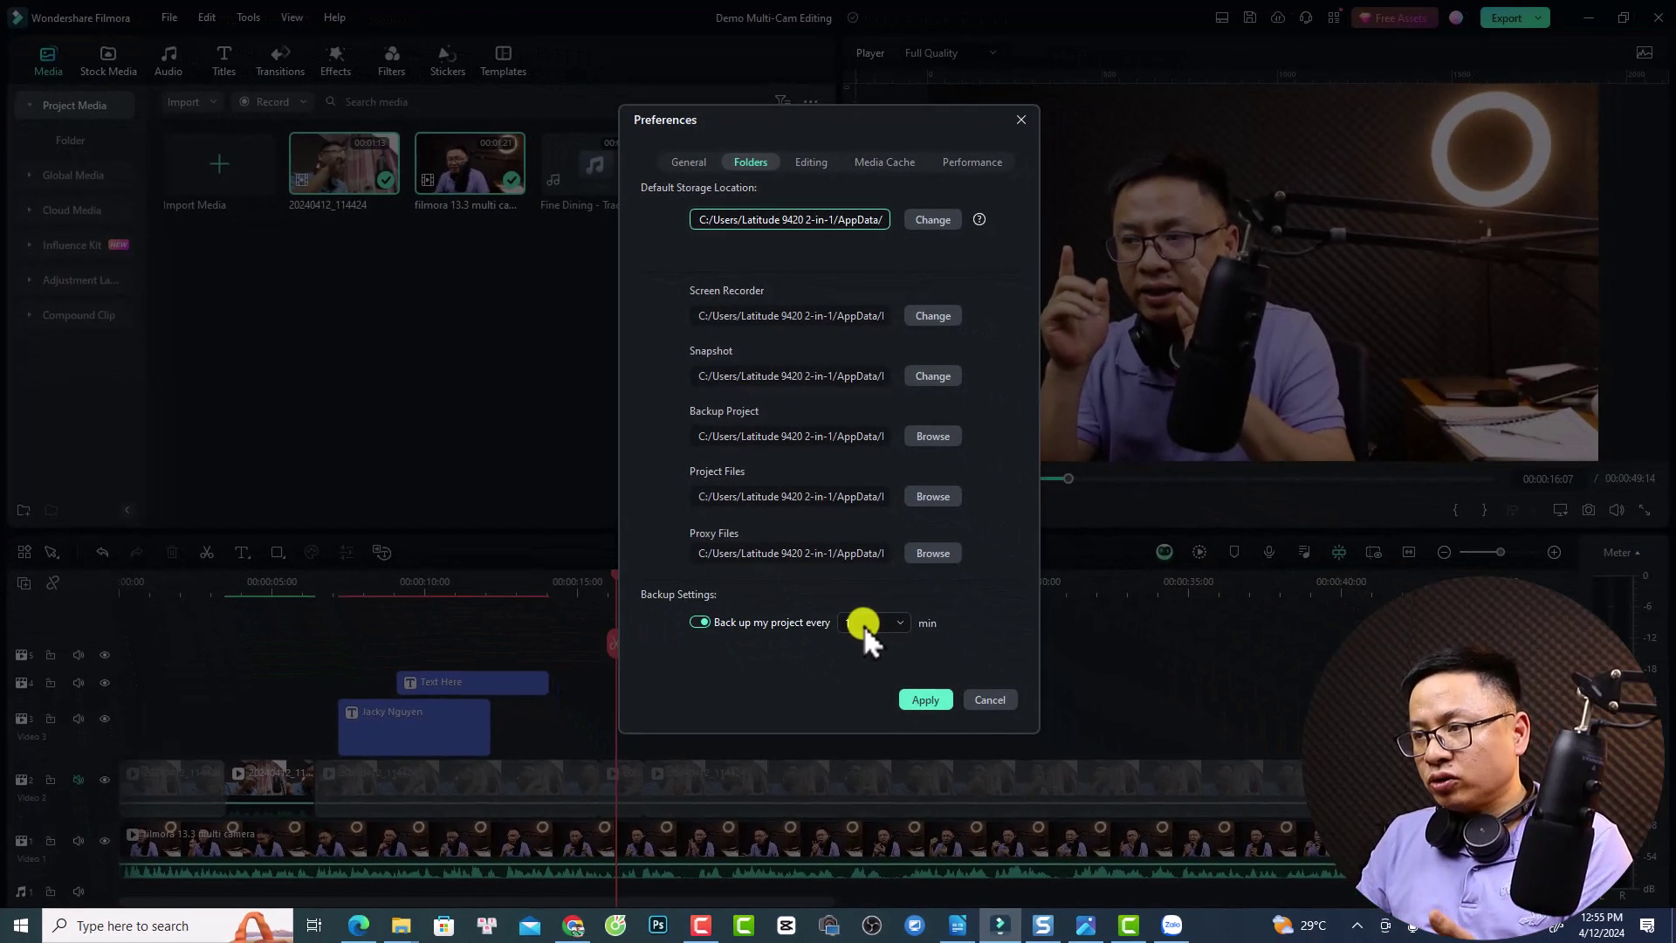
click(1035, 735)
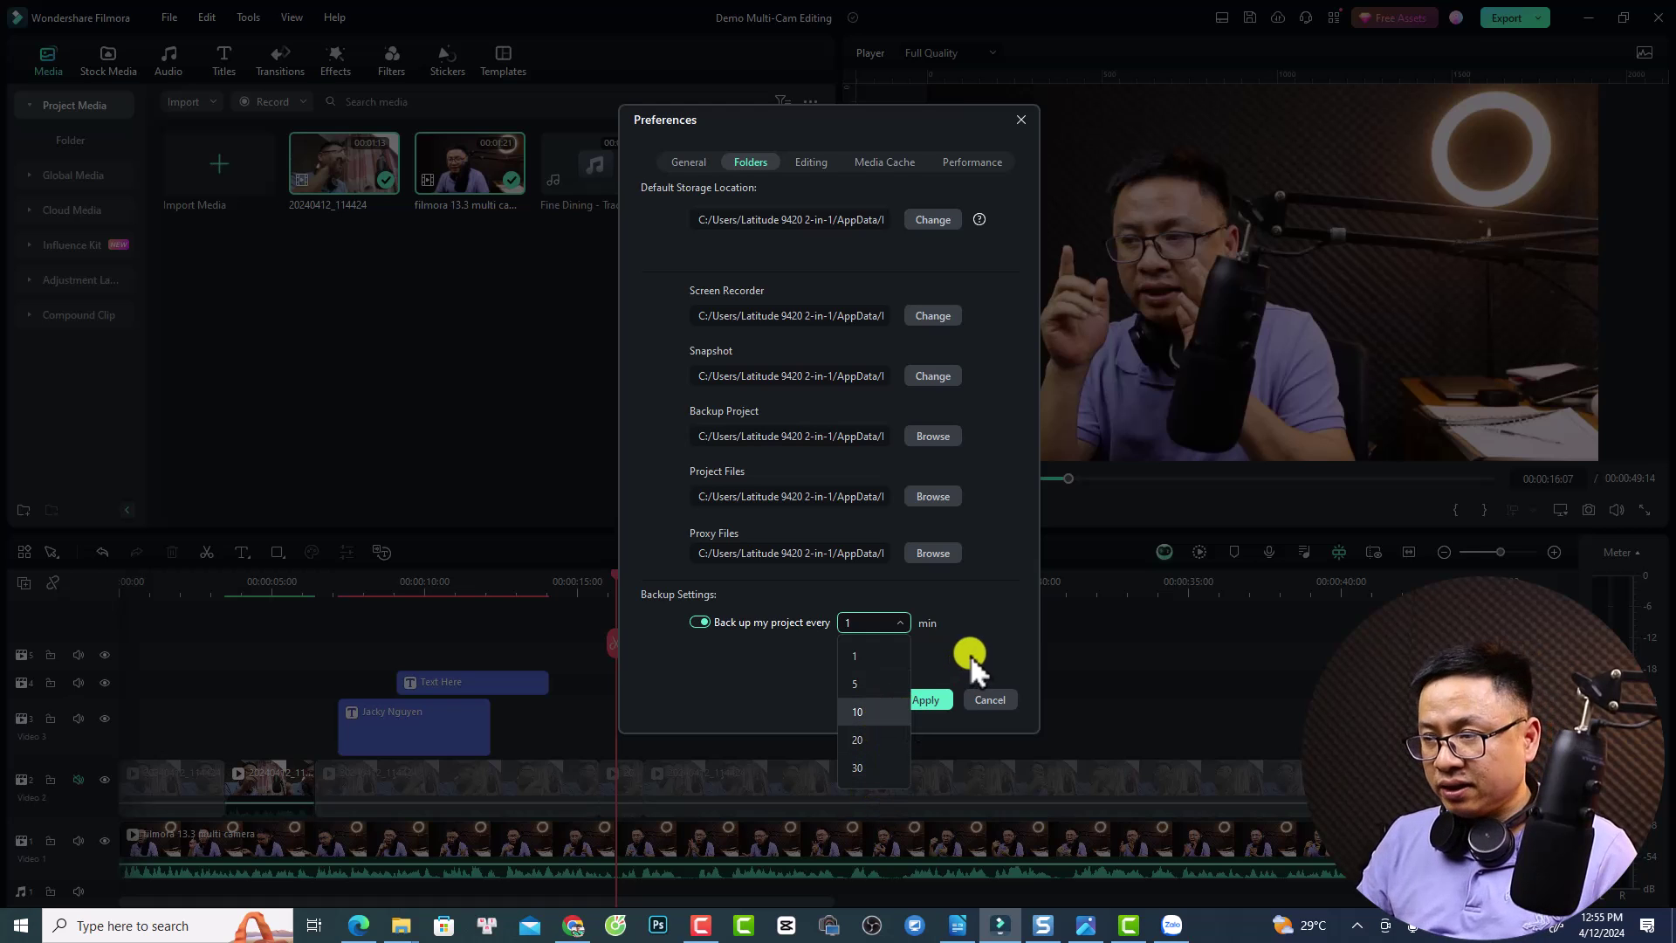
click(978, 627)
click(925, 700)
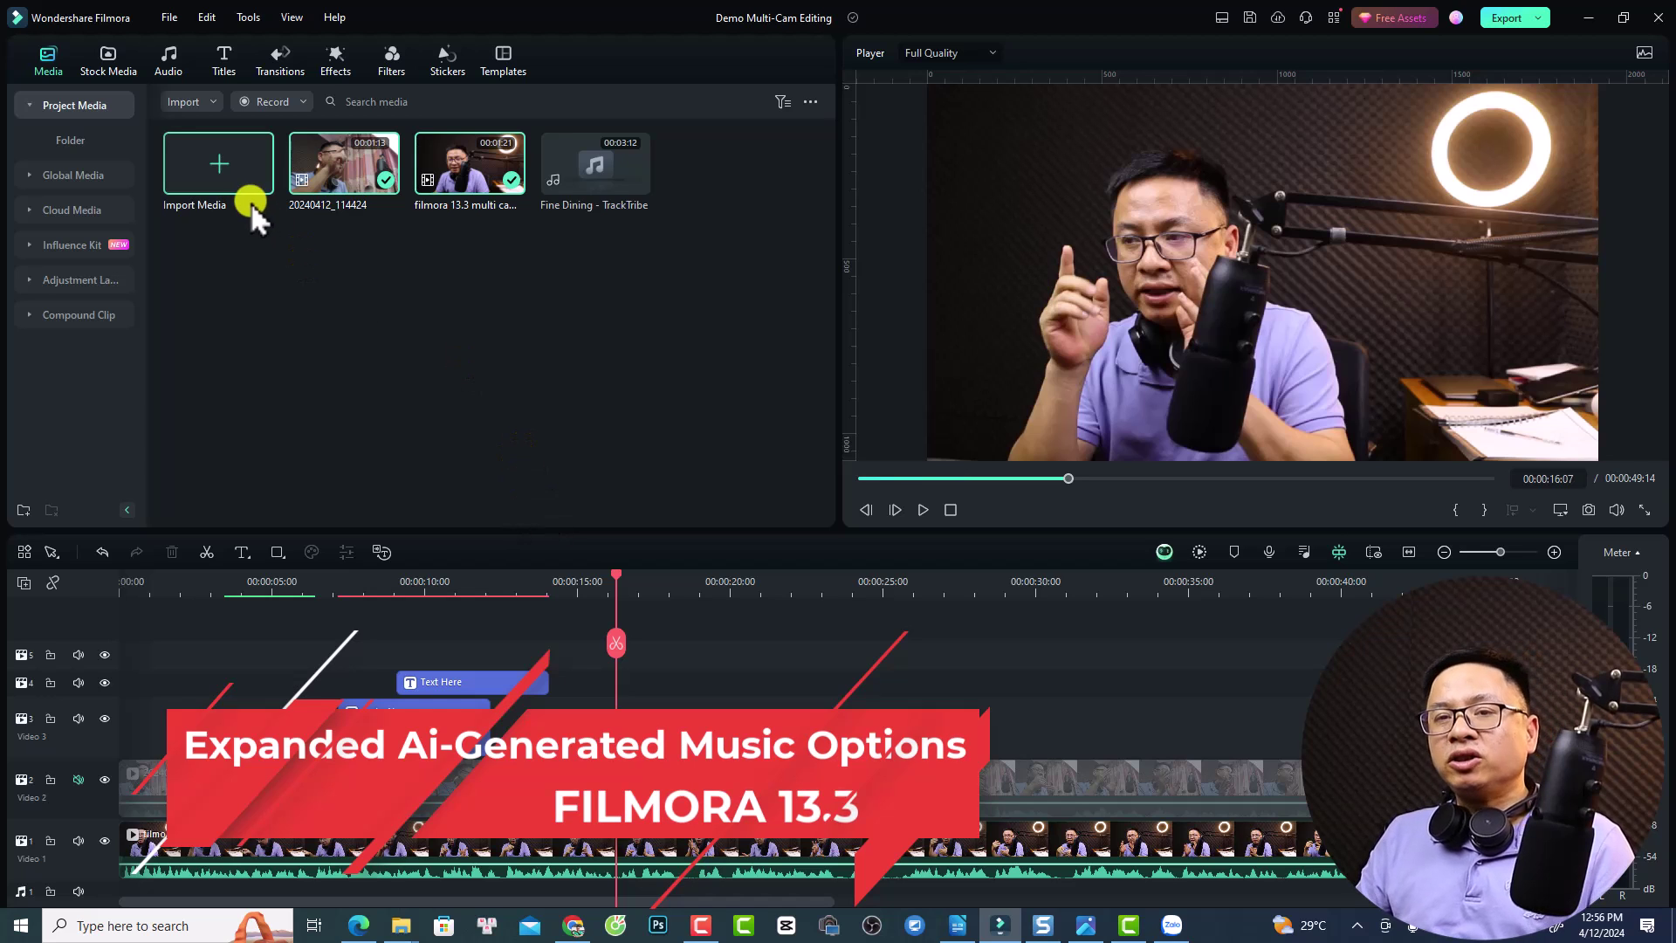
- Open the AI Music Generator and examine its mood, theme and genre options
click(166, 59)
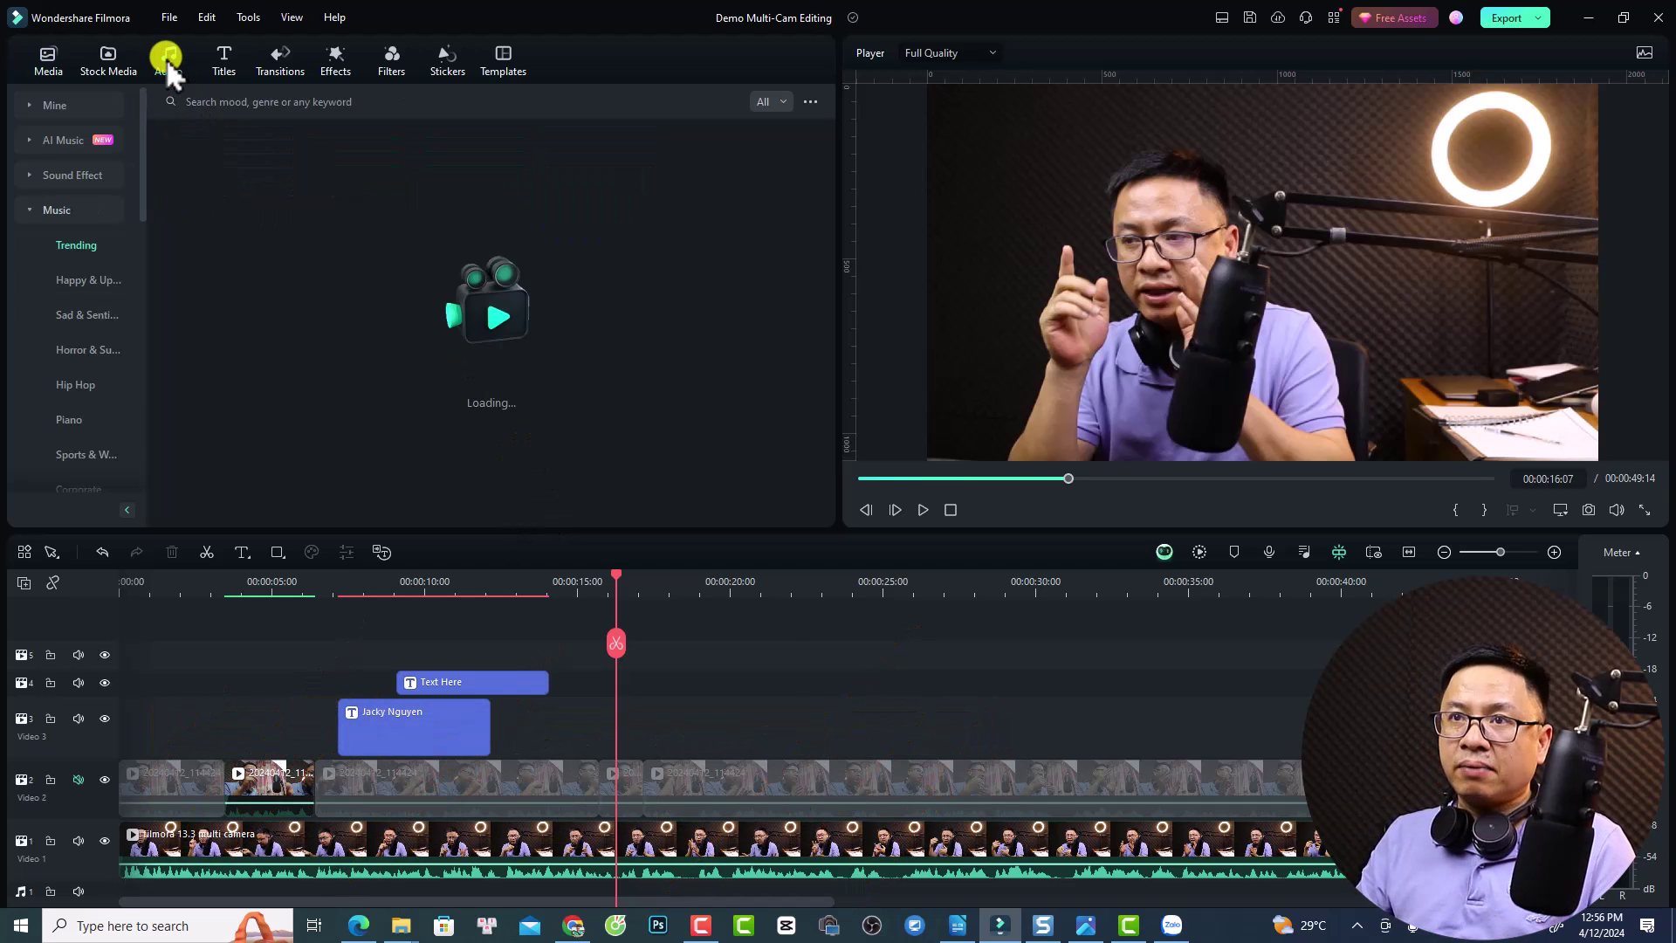
click(31, 138)
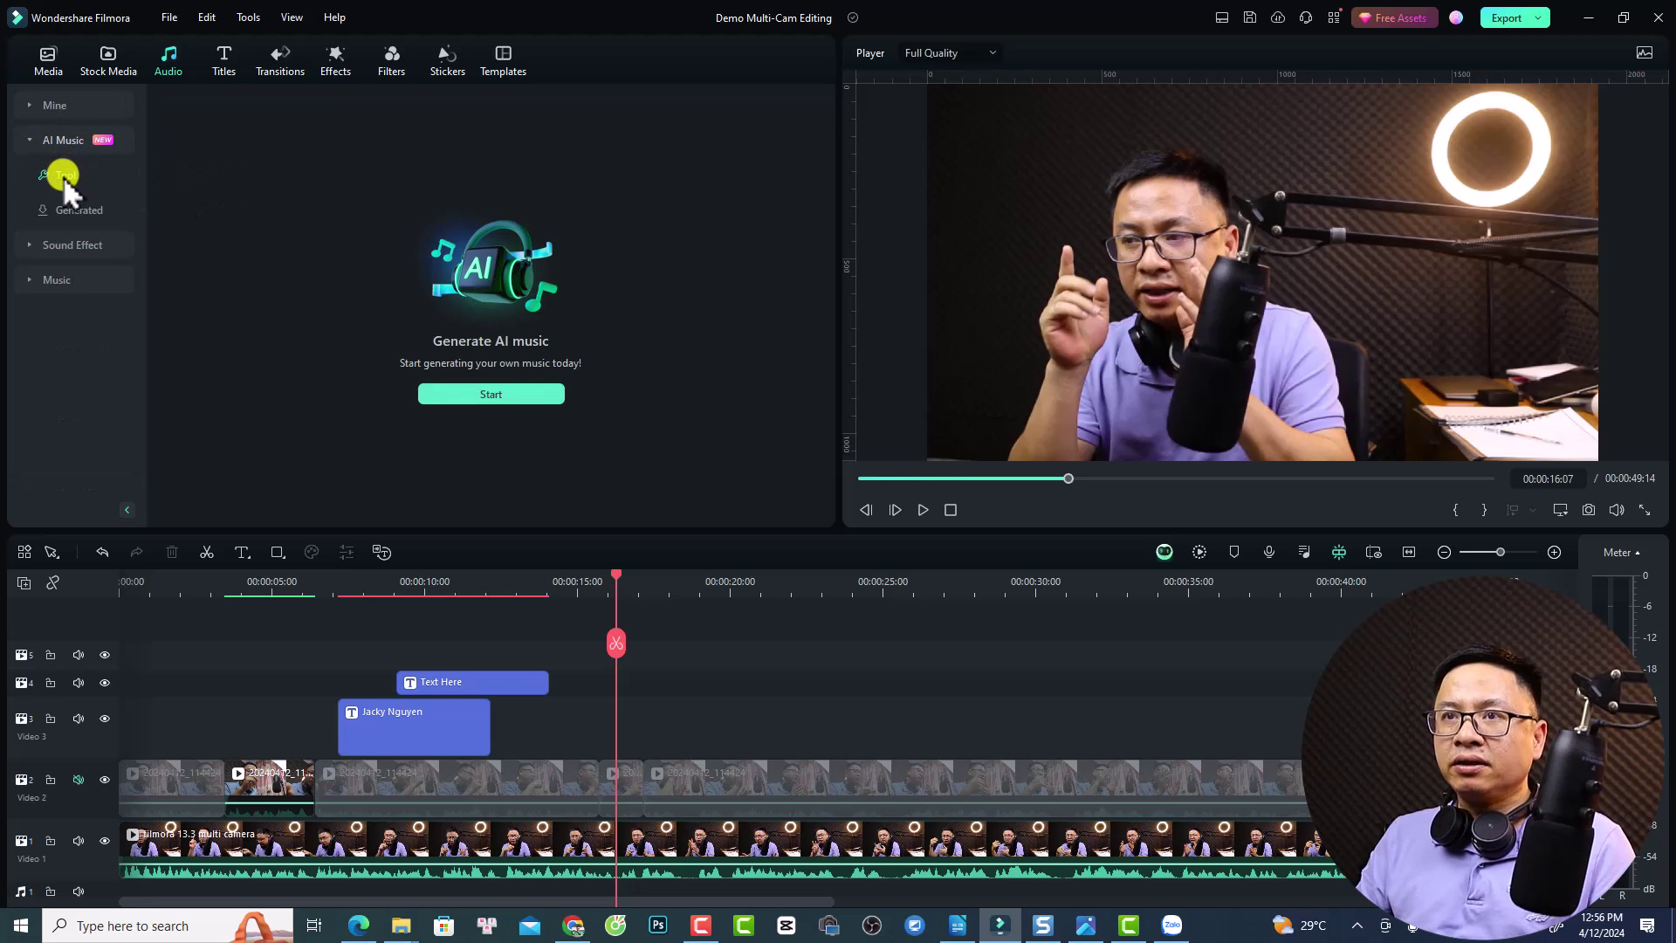
click(491, 397)
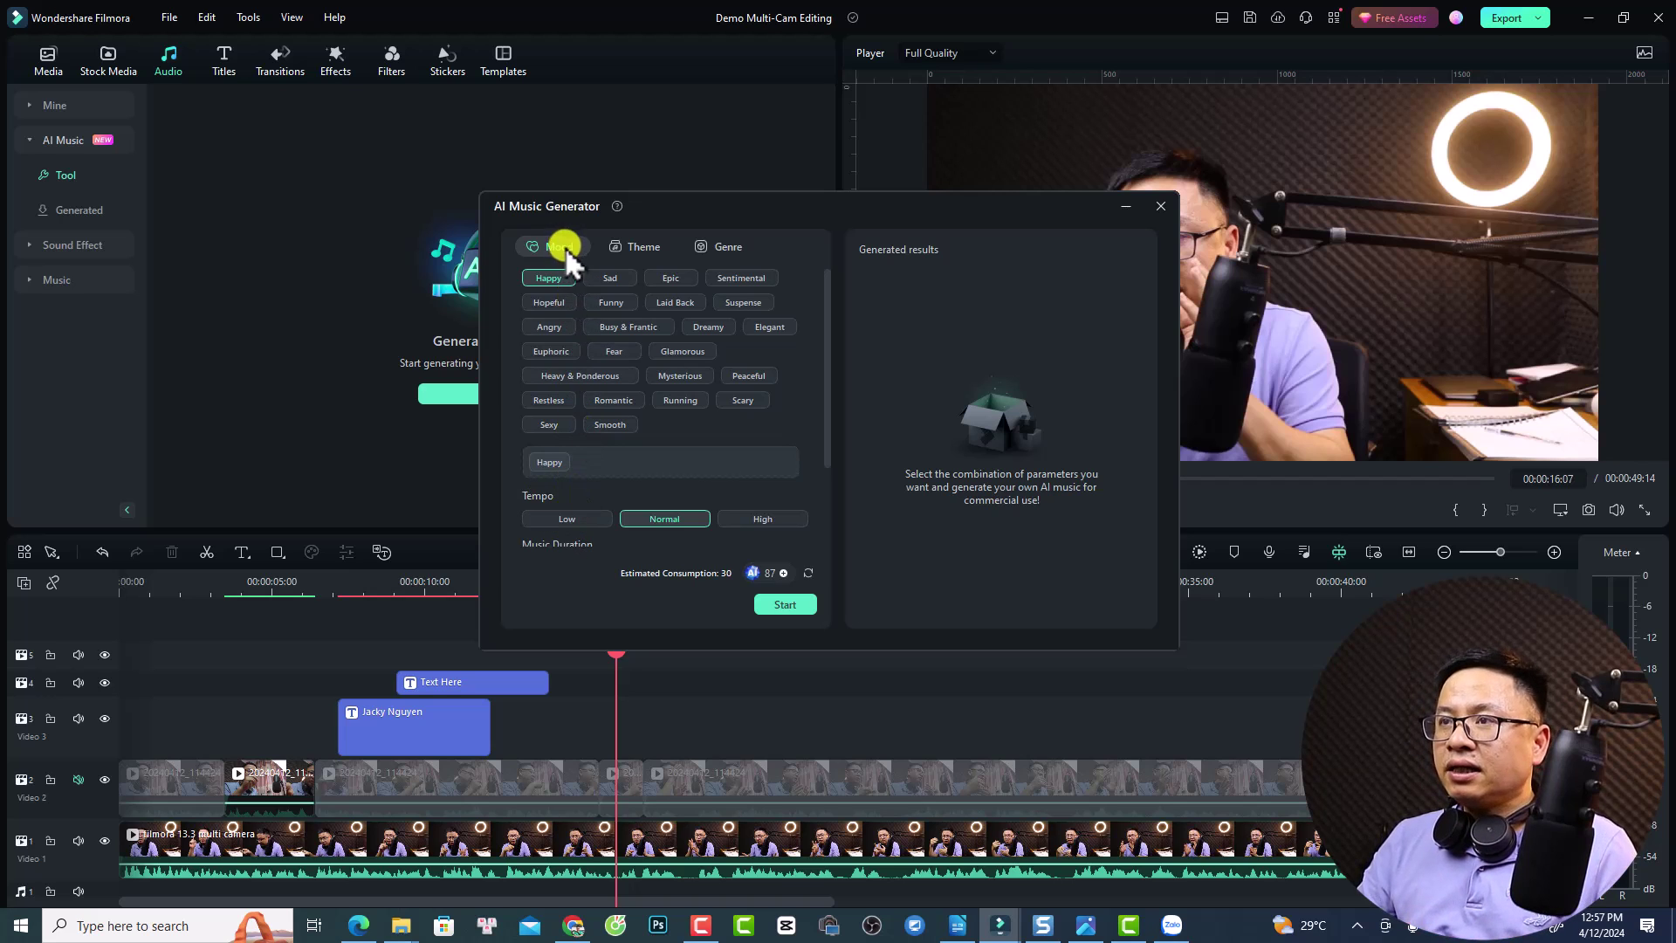
click(640, 248)
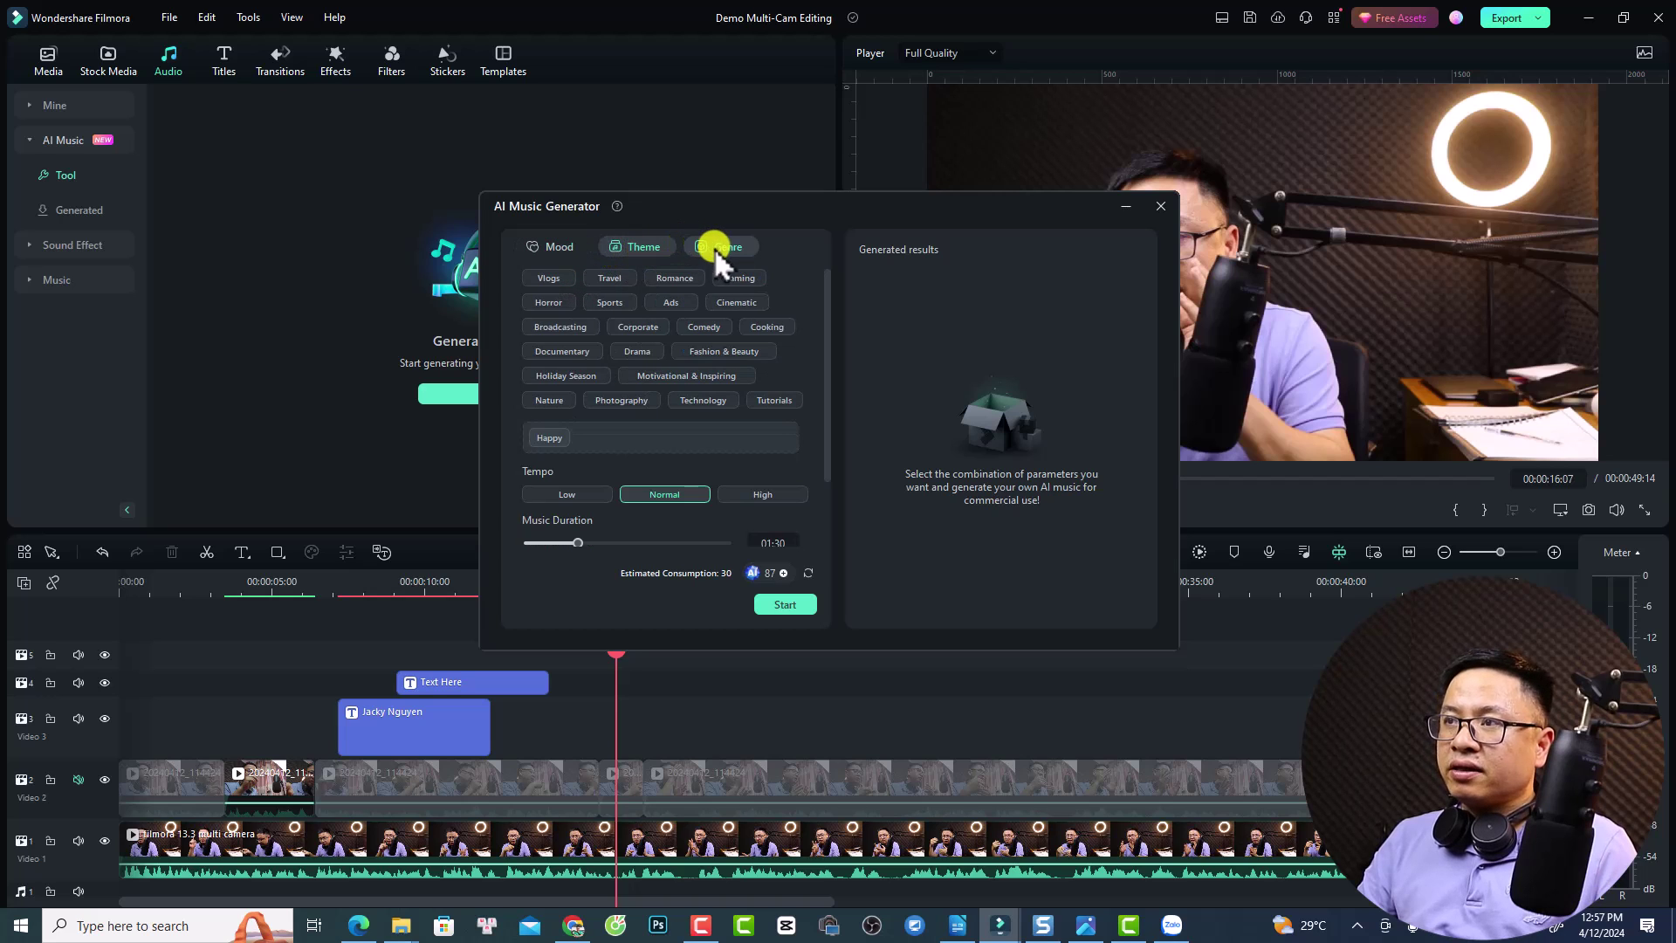
click(715, 248)
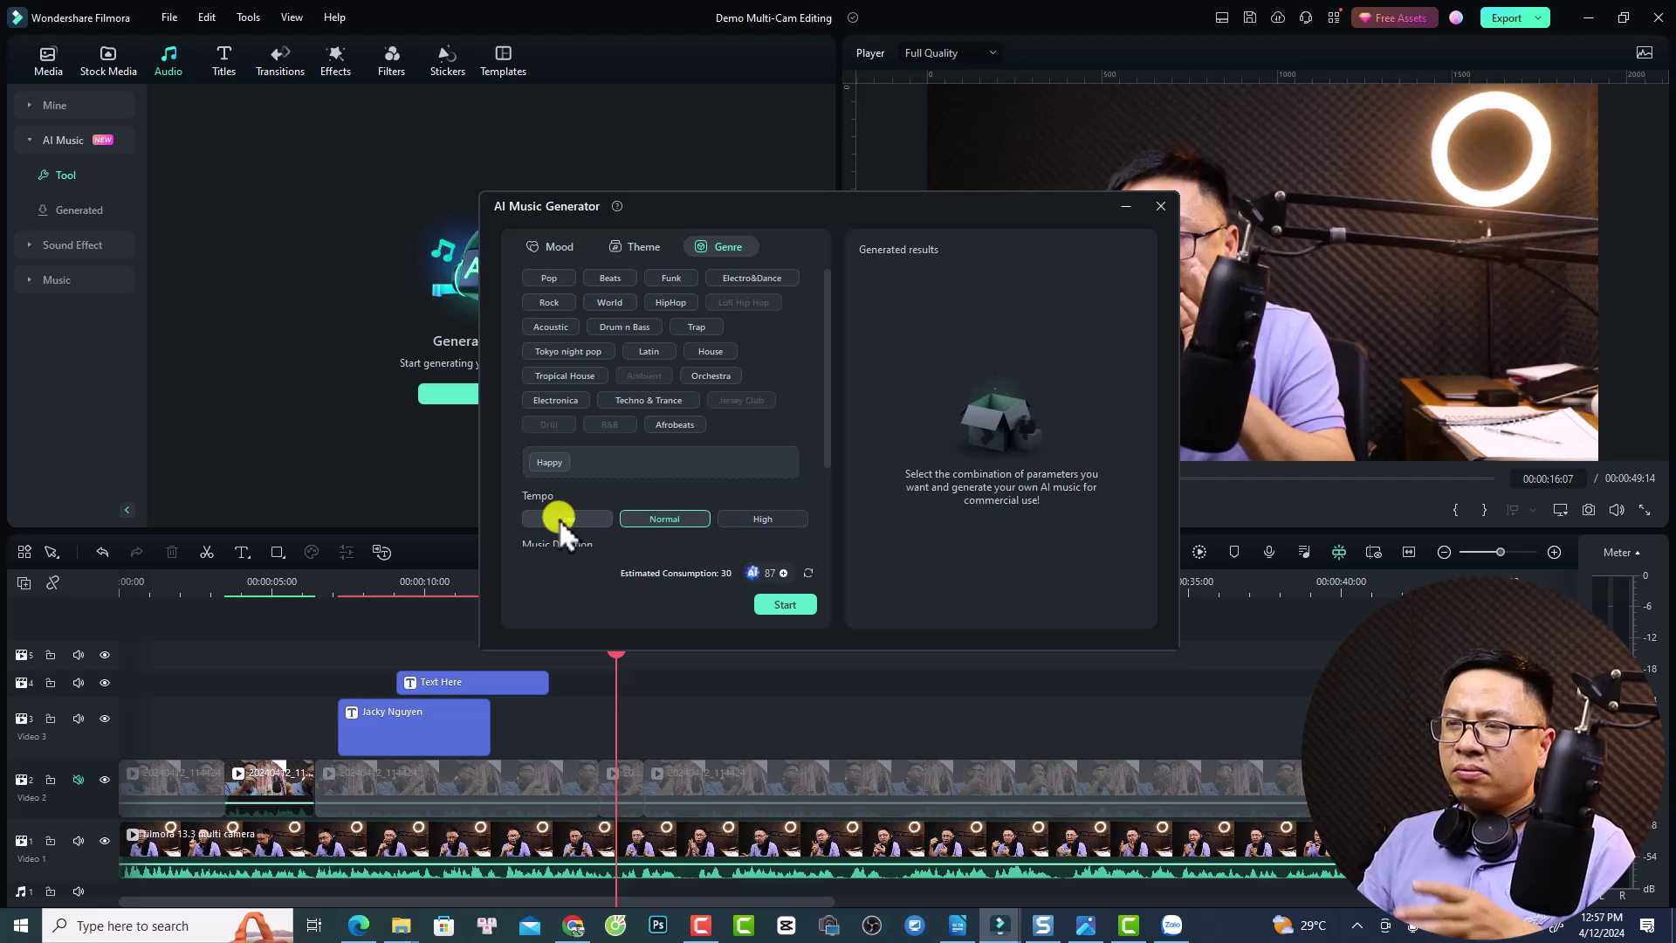
- Set the AI music tempo to High and the music duration to 02:38
scroll(558, 519, down, 1)
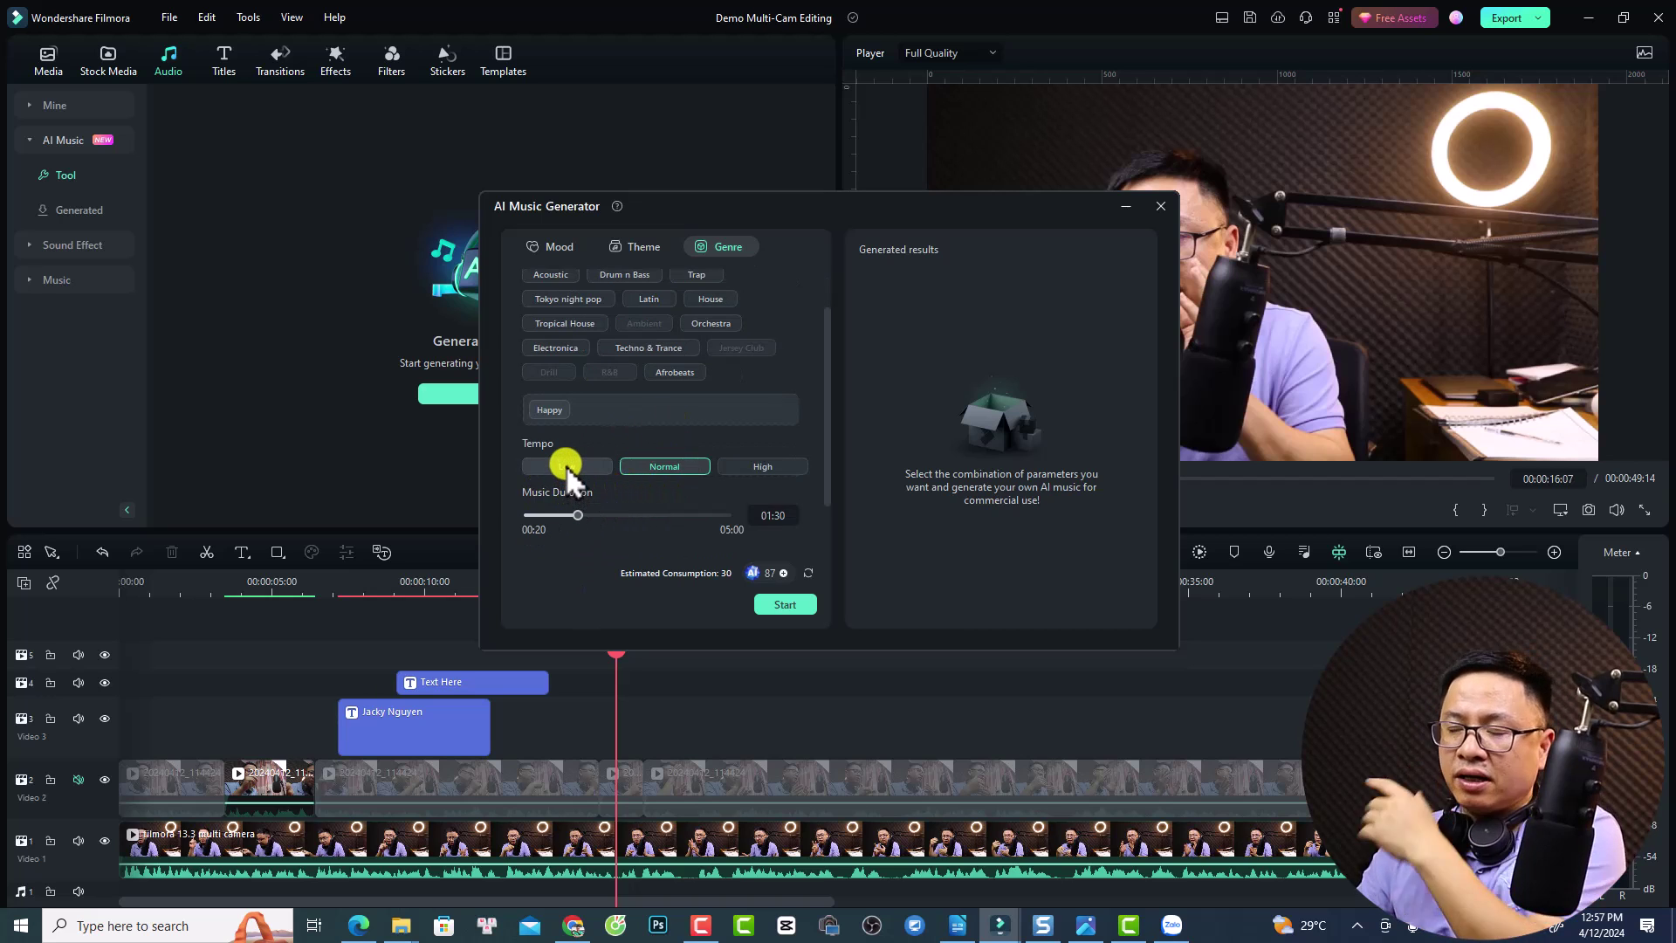
click(757, 468)
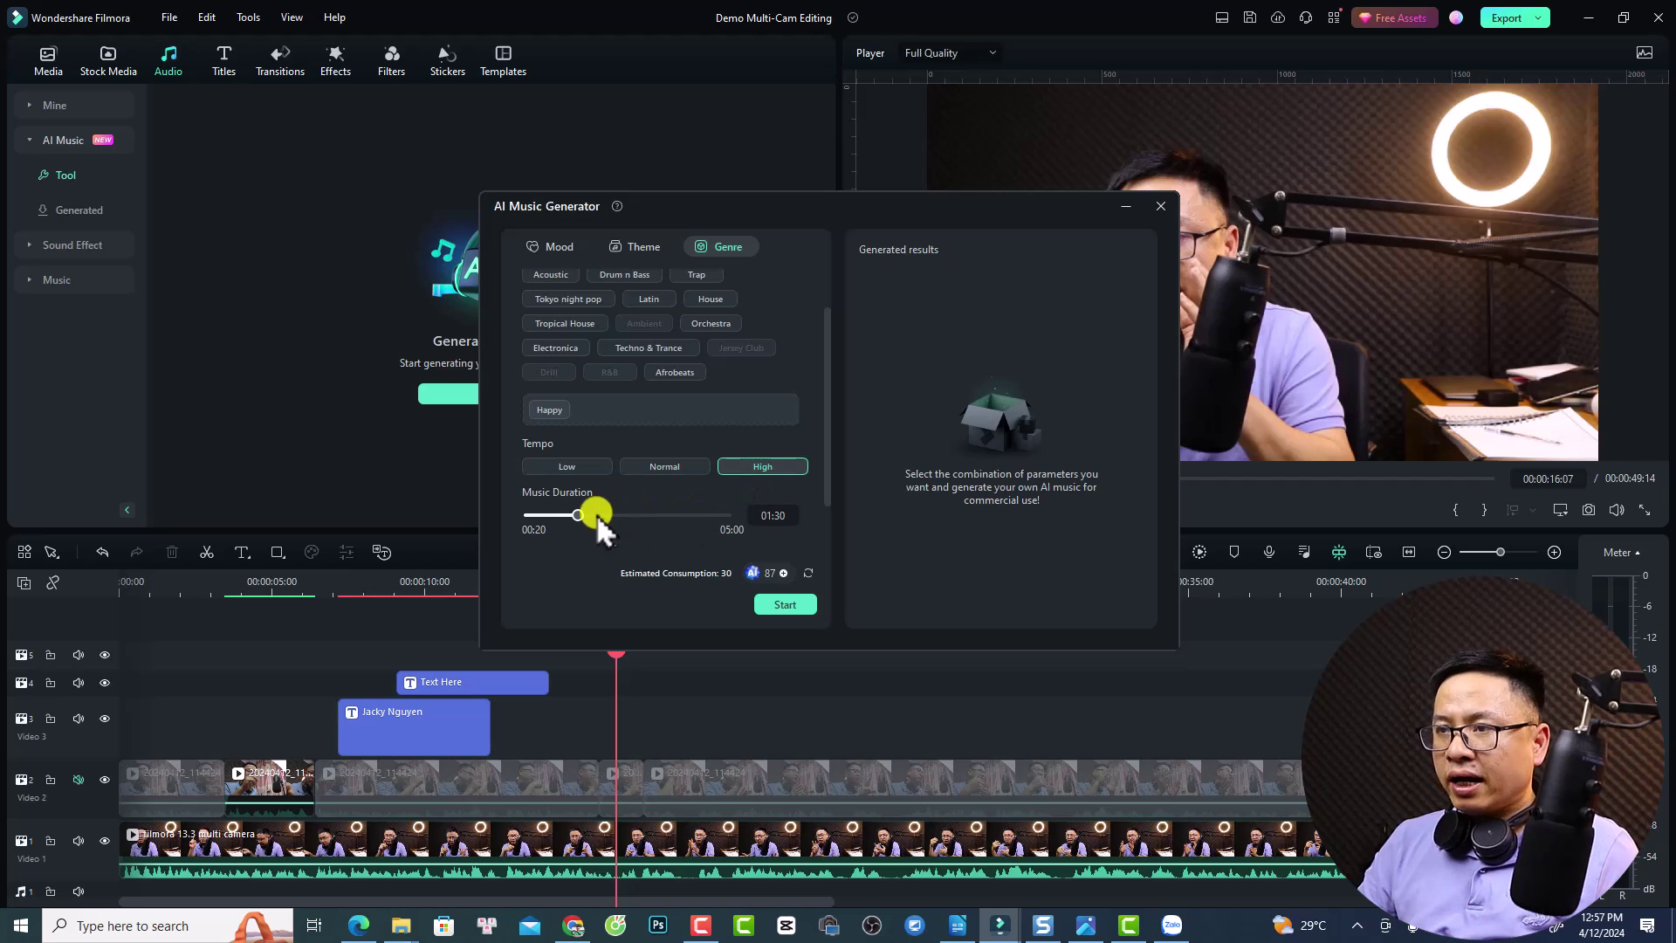
scroll(626, 519, down, 1)
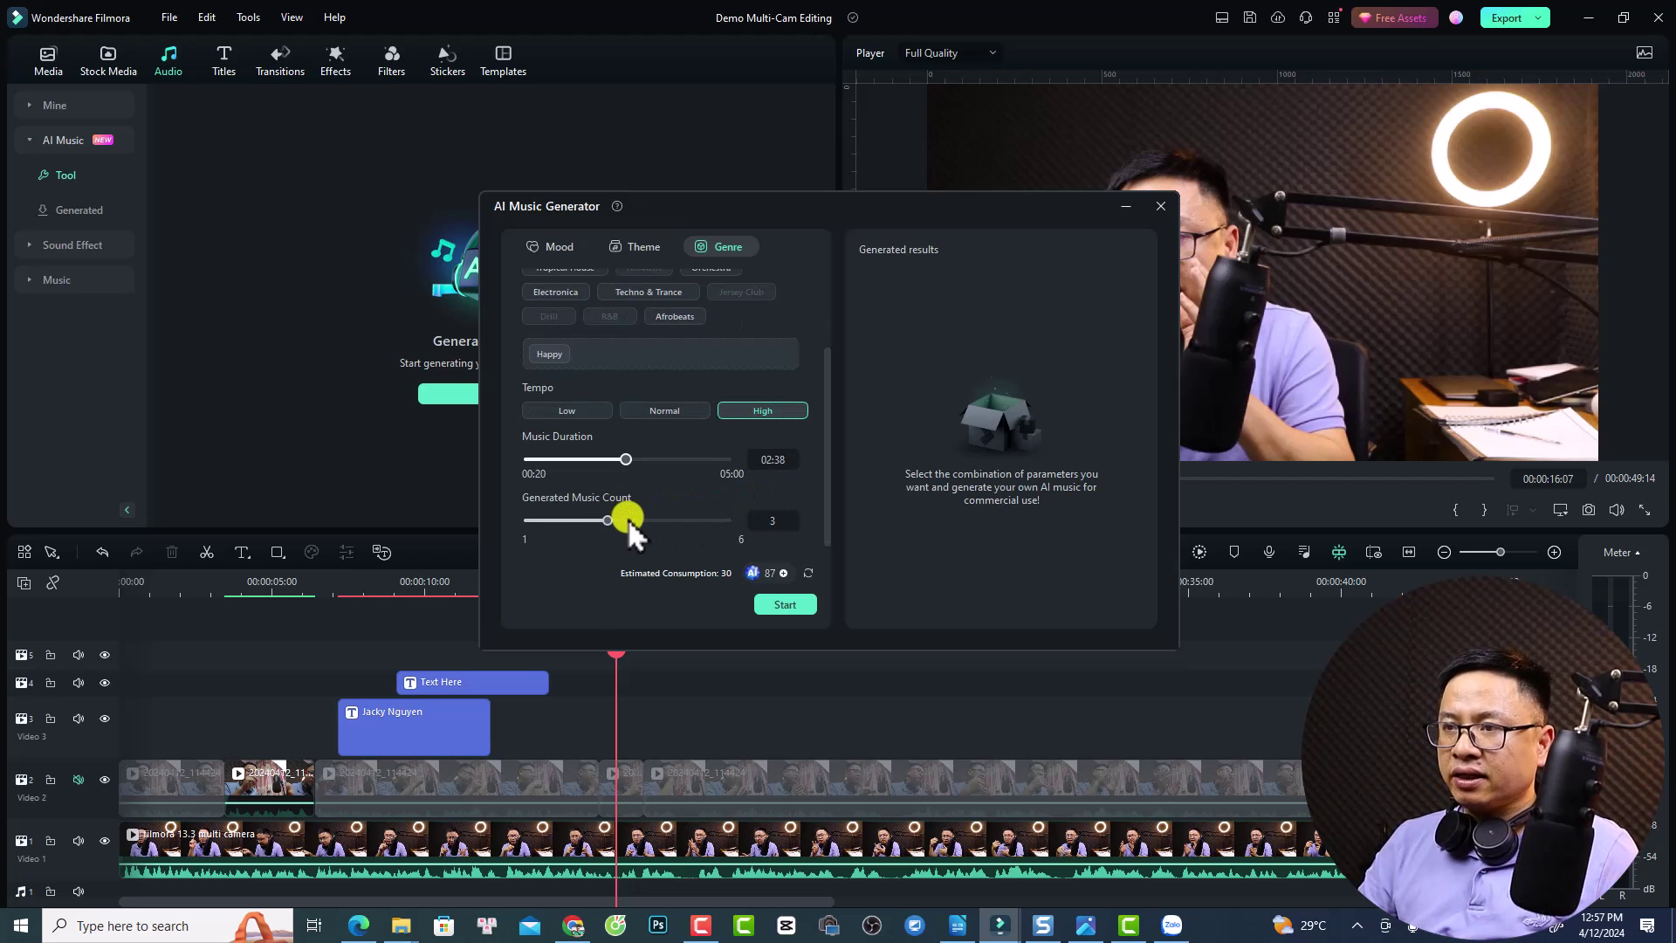
scroll(698, 445, up, 2)
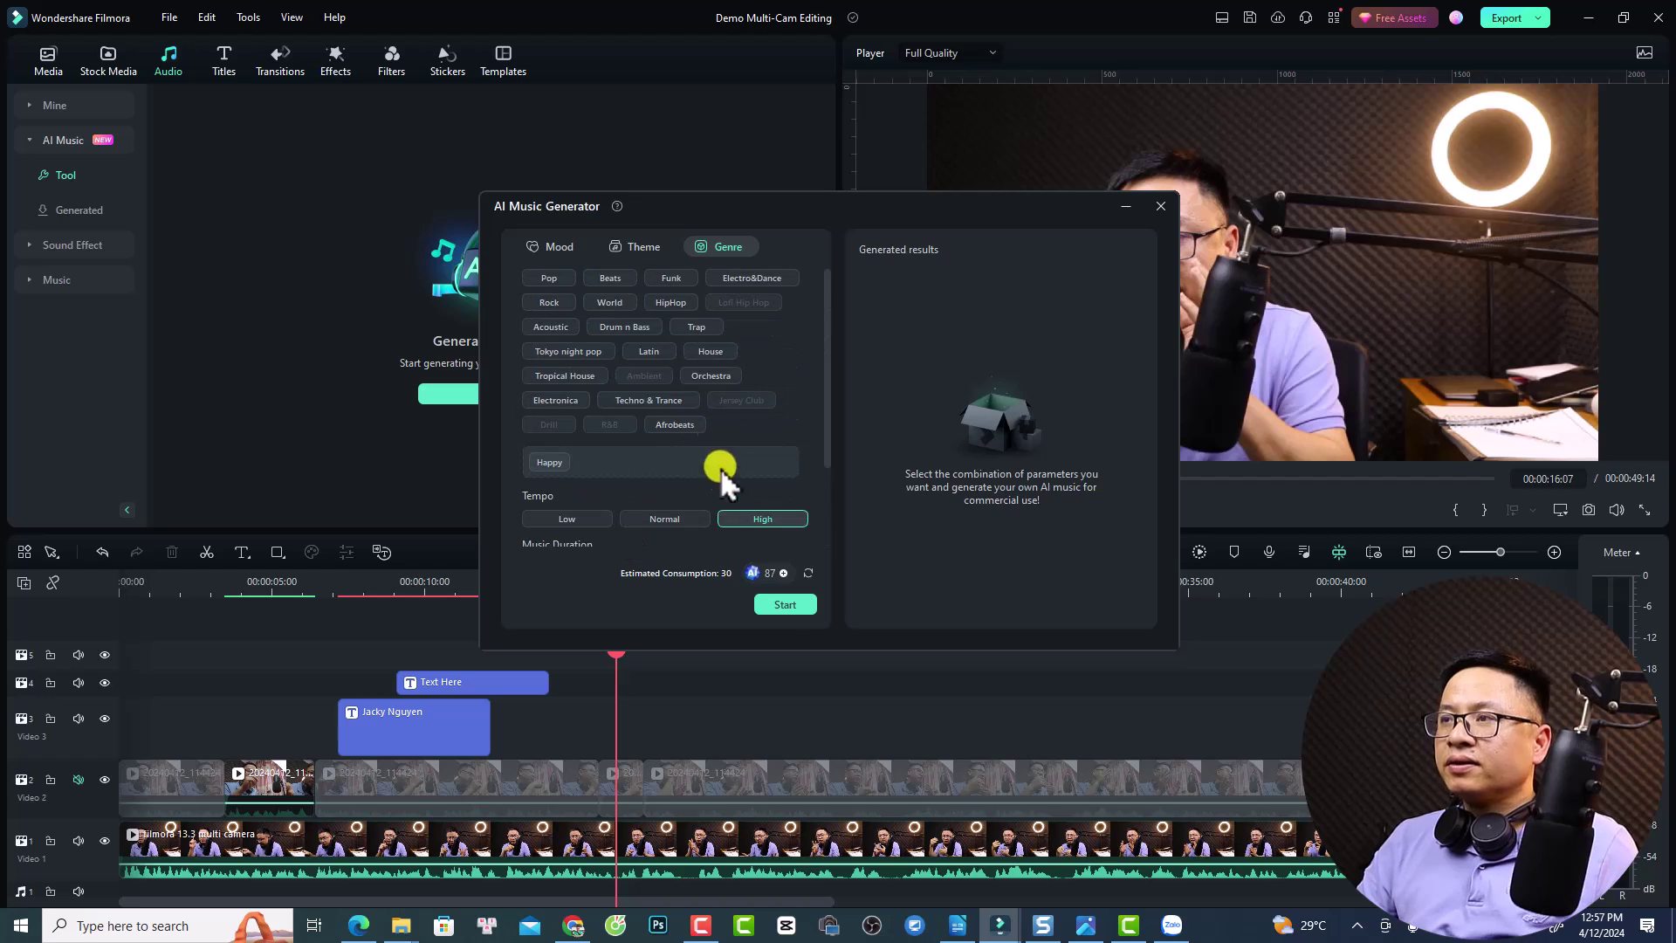